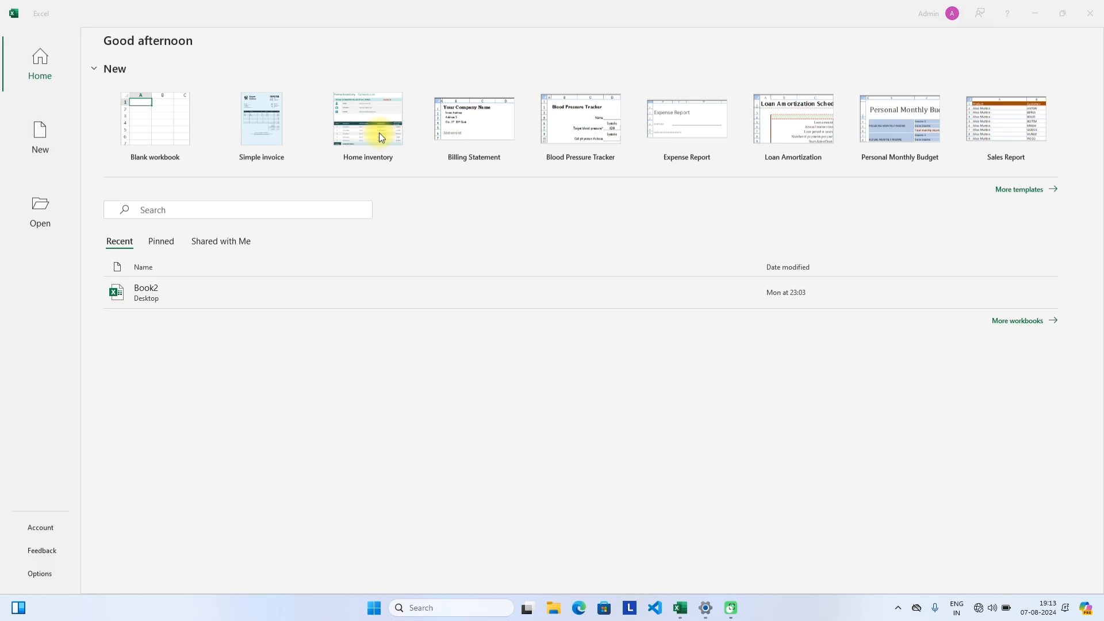
Create a new blank workbook.
click(159, 134)
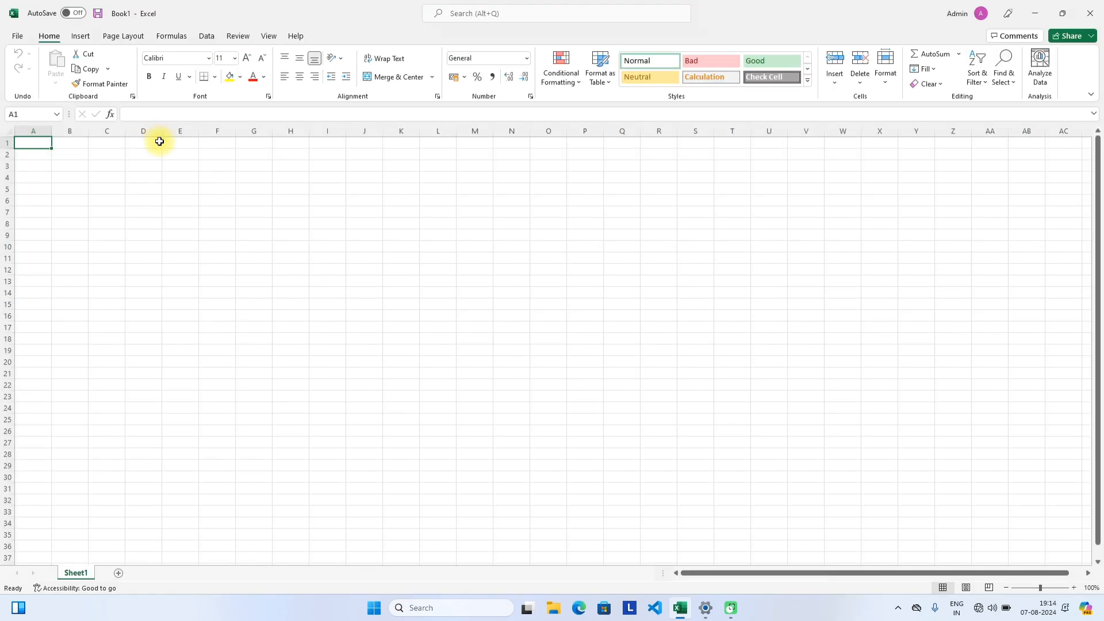
ctrl+scroll(160, 141, up, 11)
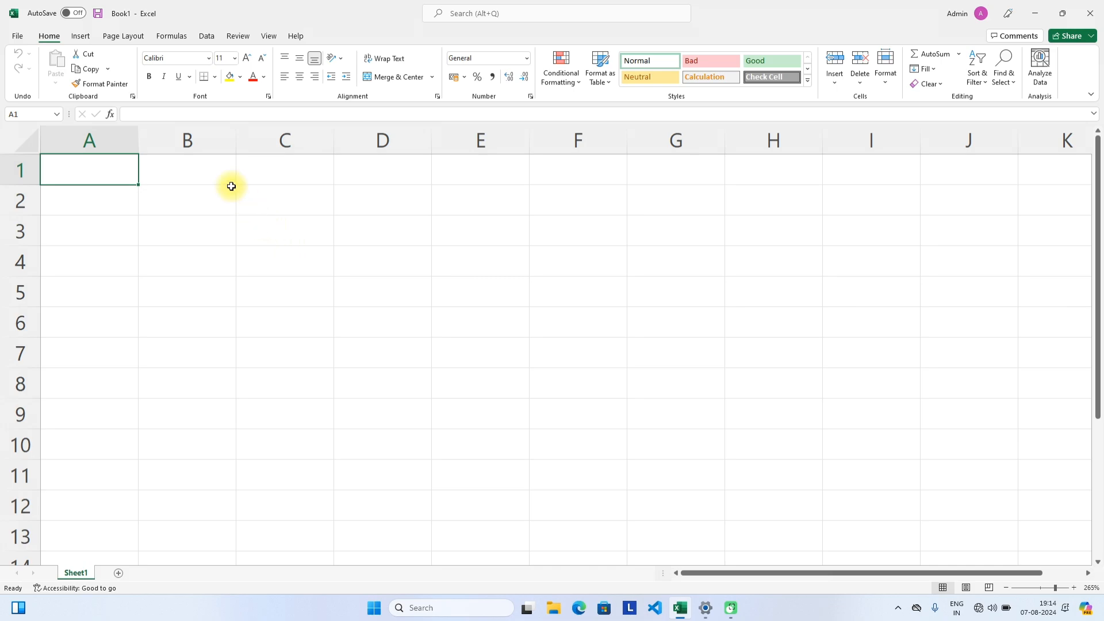
Select columns A to D and rows 1 and 2 one at a time to examine how columns and rows are labelled.
click(187, 135)
click(93, 143)
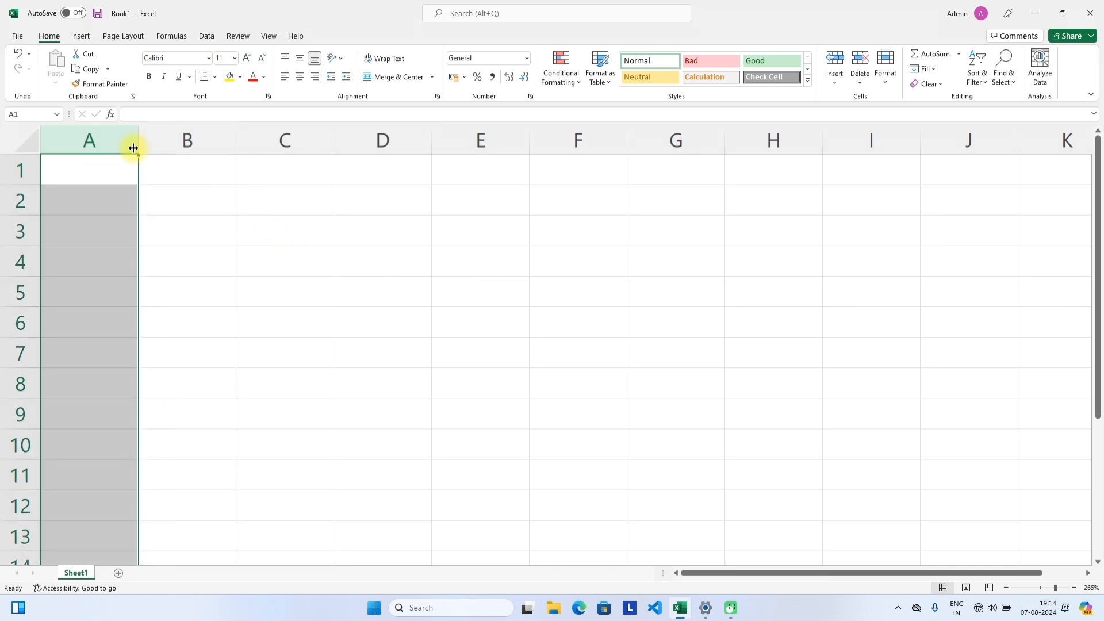
click(177, 141)
click(282, 138)
click(394, 133)
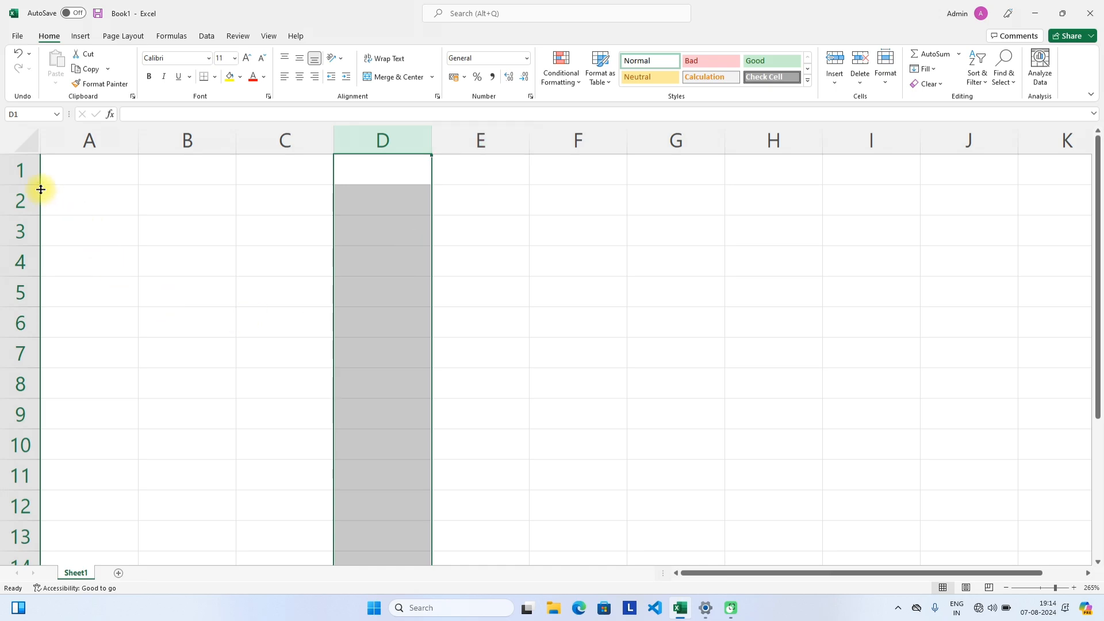
click(16, 170)
click(16, 201)
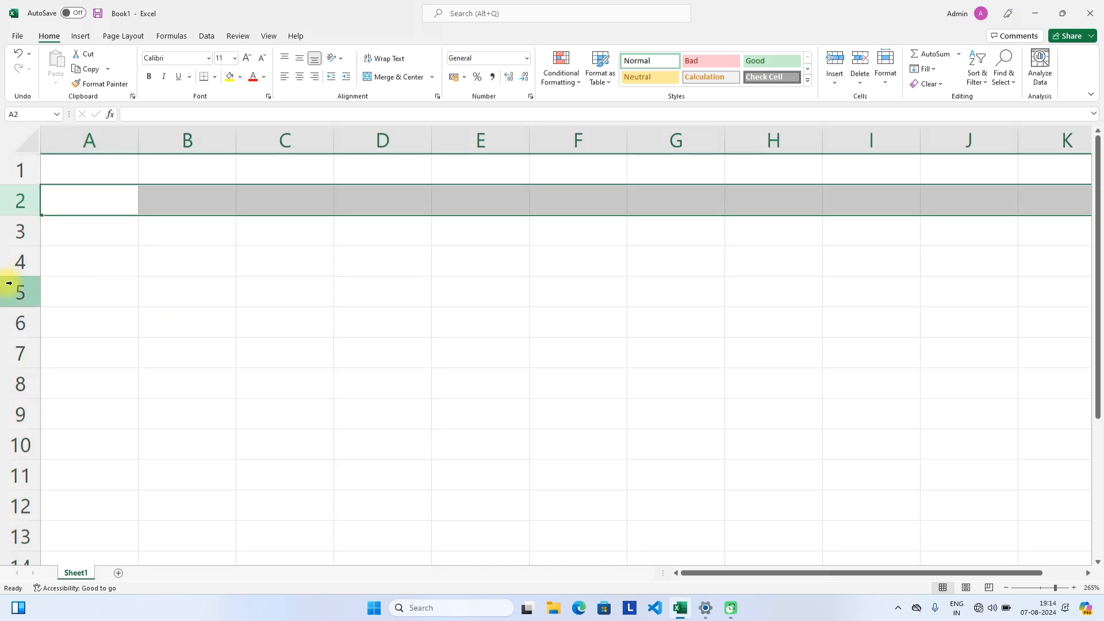
Select single cells such as B2, C3, F6 and C7 one by one and examine each cell's address.
click(184, 205)
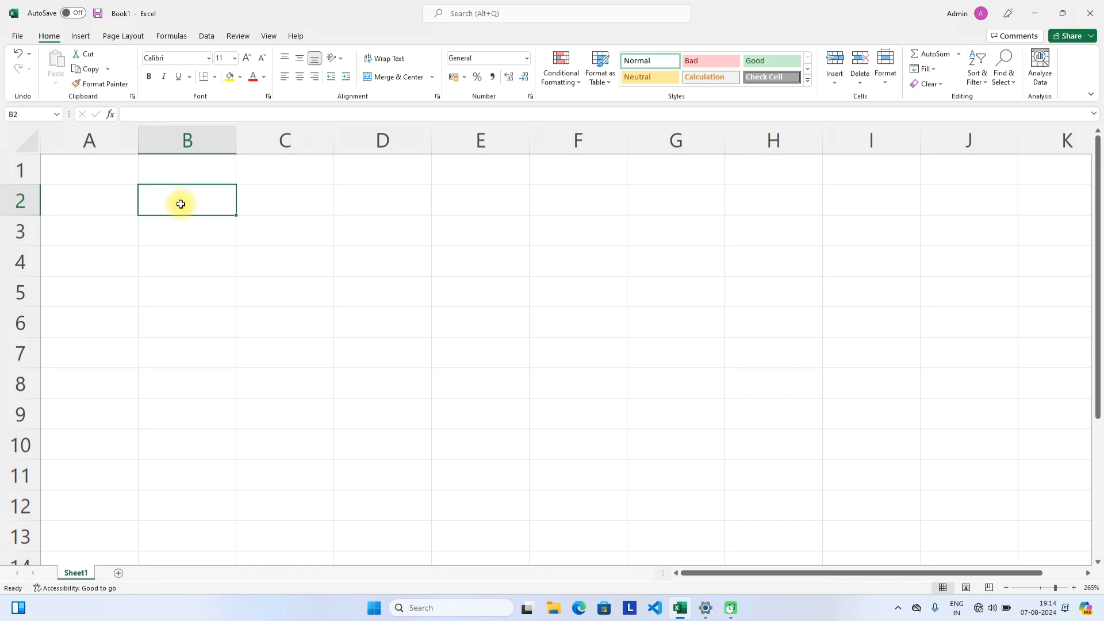
click(293, 207)
click(297, 233)
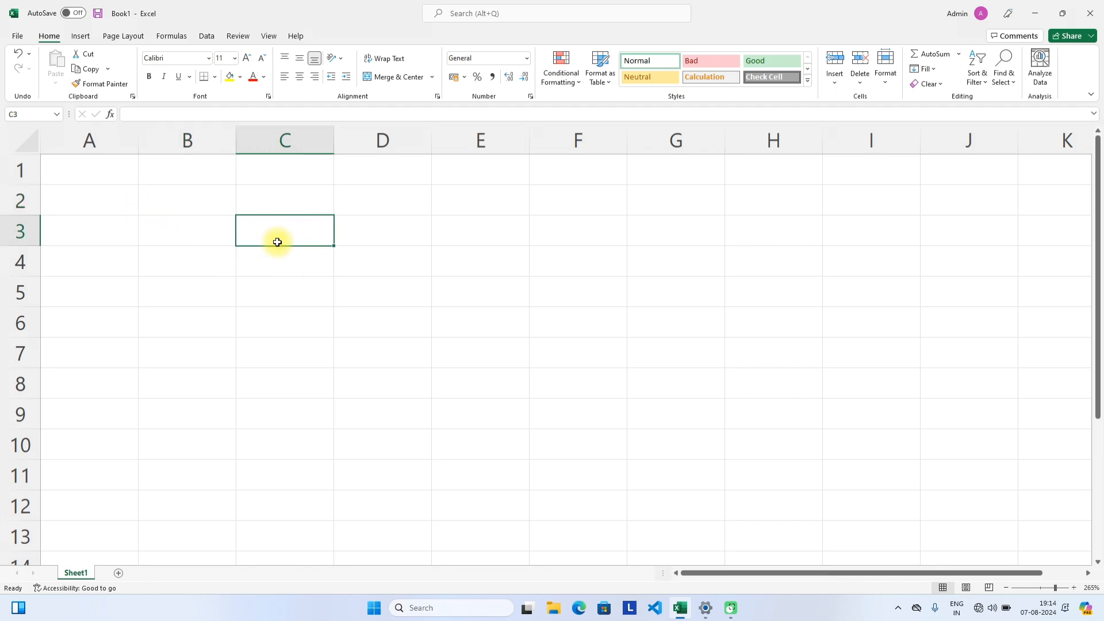
click(21, 114)
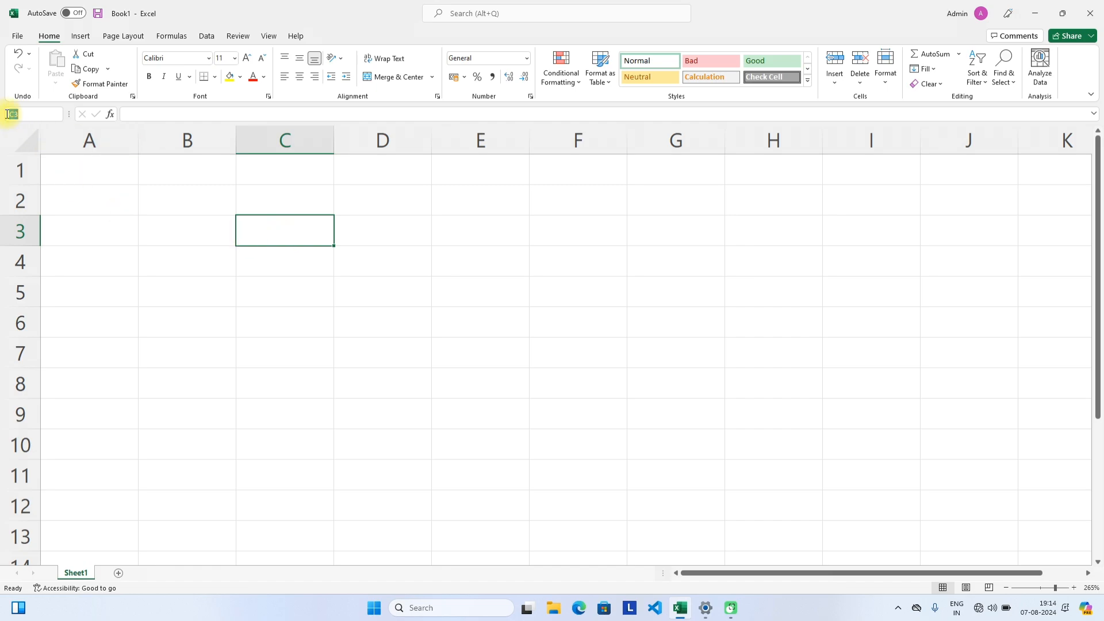
click(24, 115)
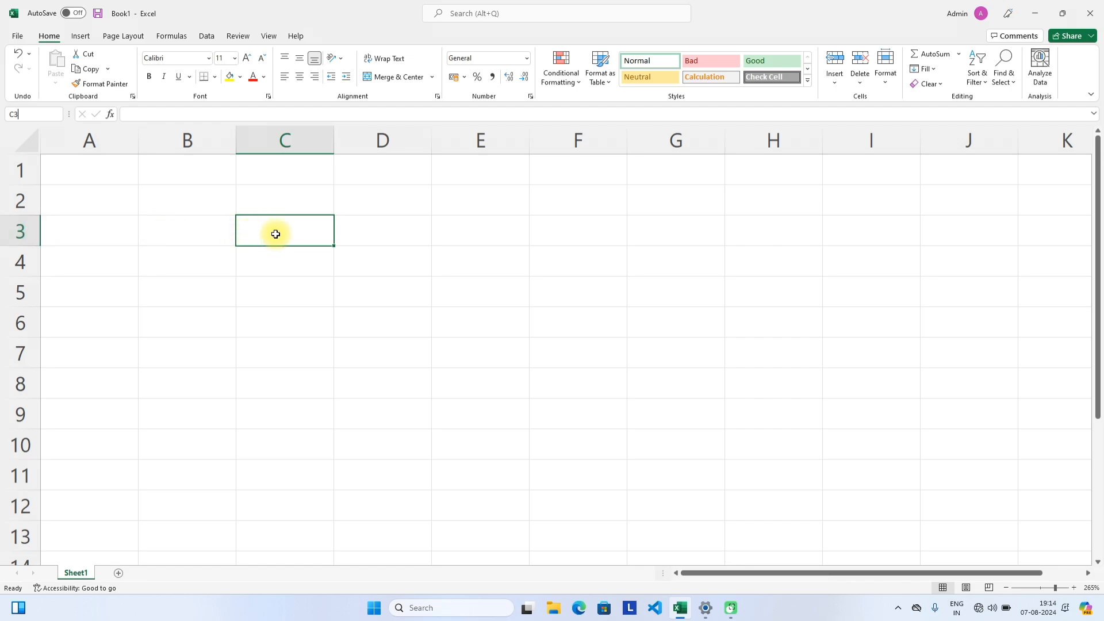
click(460, 259)
click(563, 309)
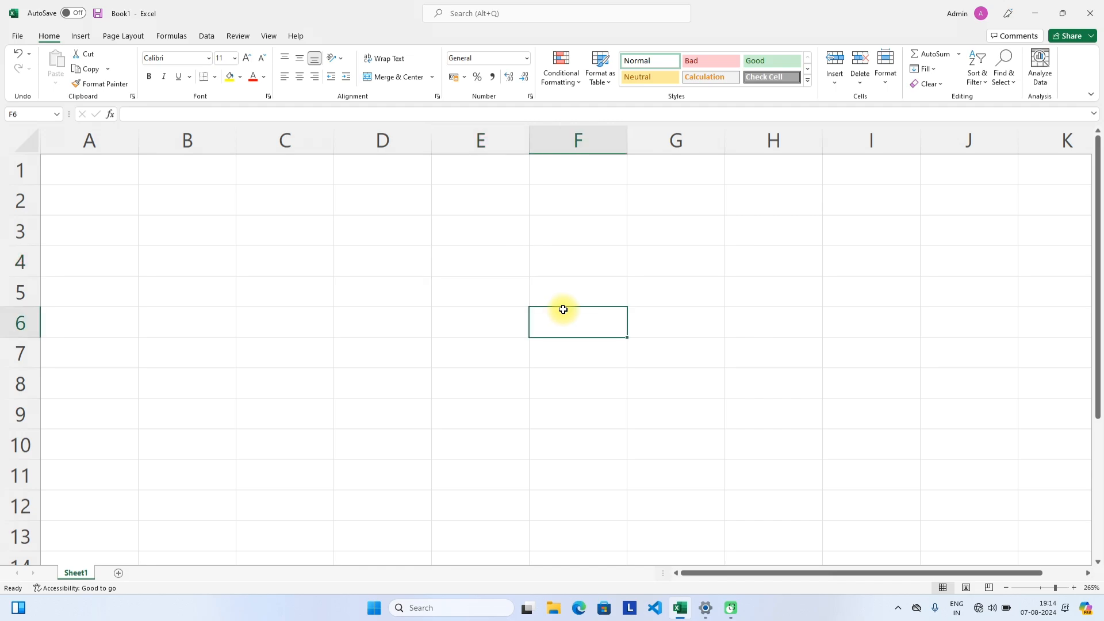
click(363, 303)
click(251, 357)
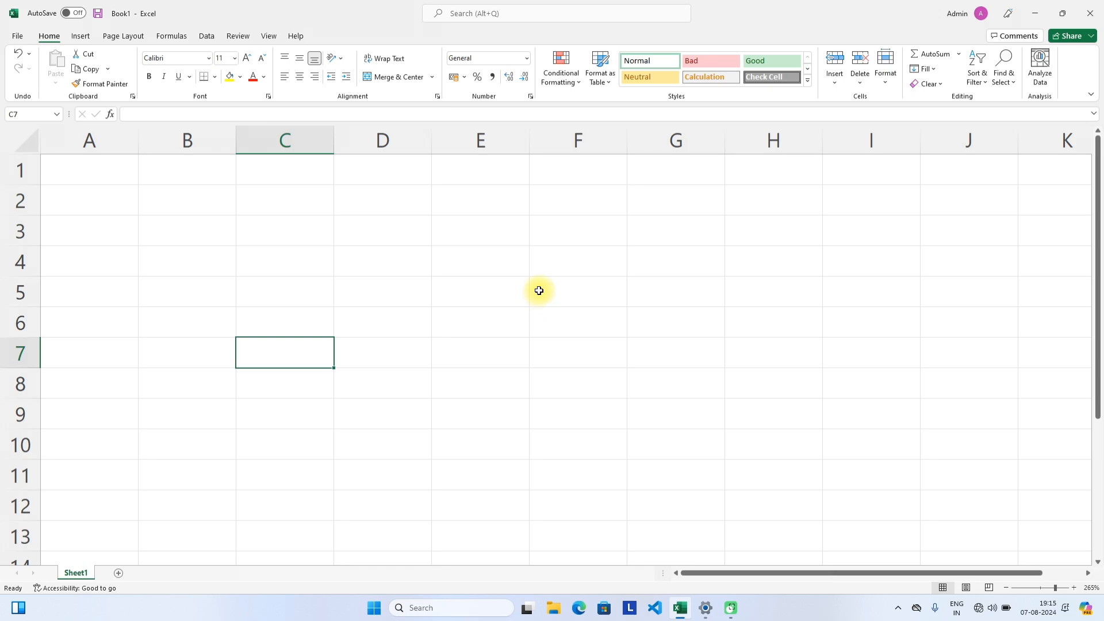
Add two new worksheets to the workbook and return to Sheet1.
click(118, 573)
click(156, 574)
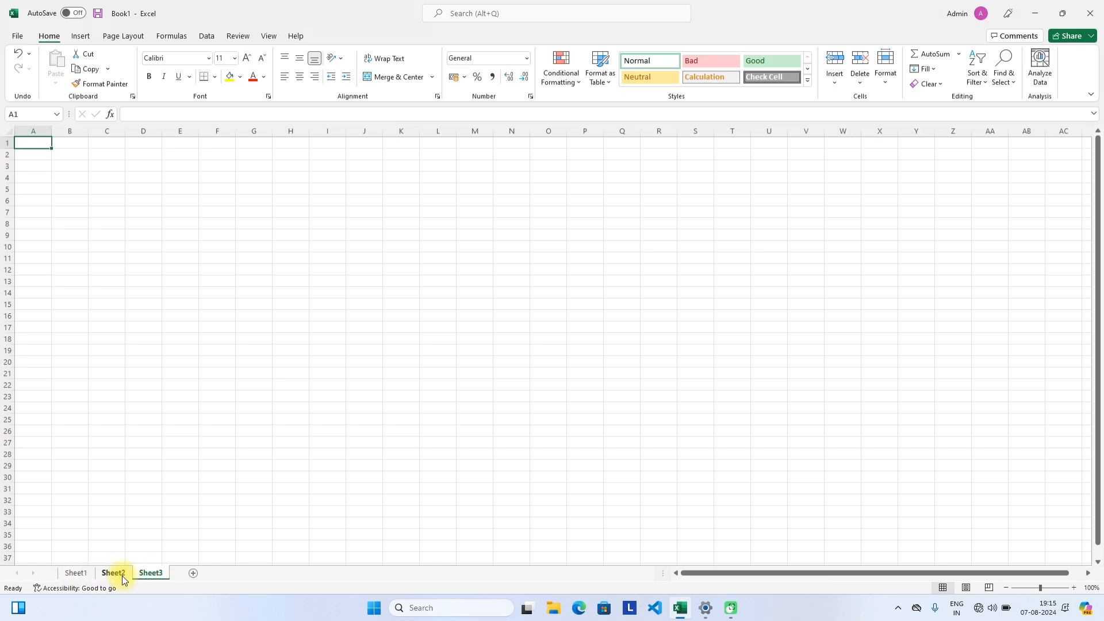
right_click(75, 575)
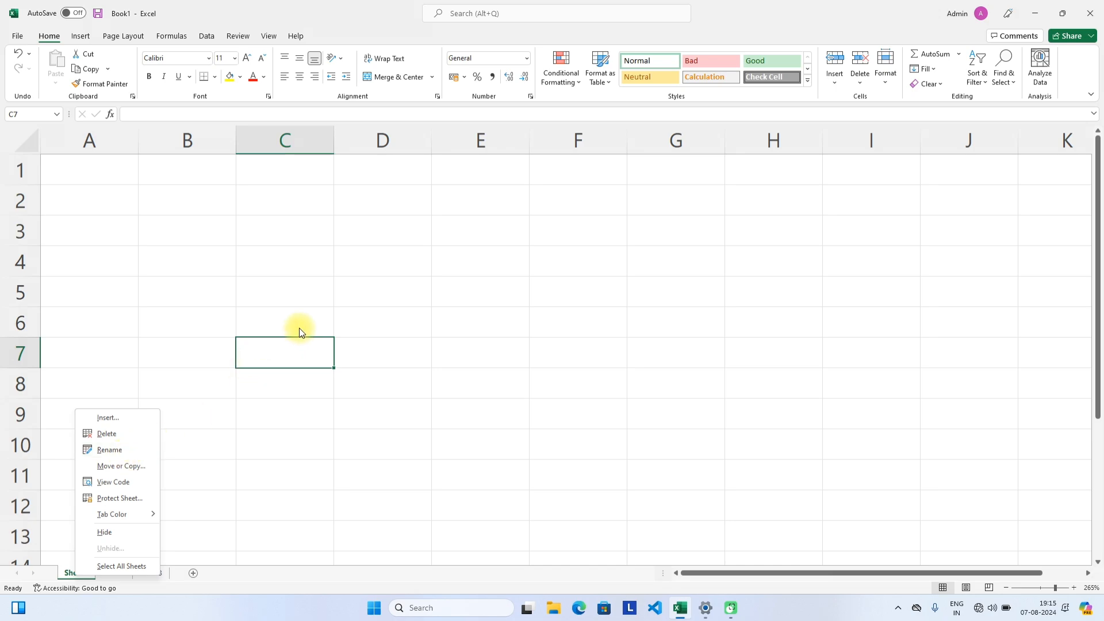
click(308, 355)
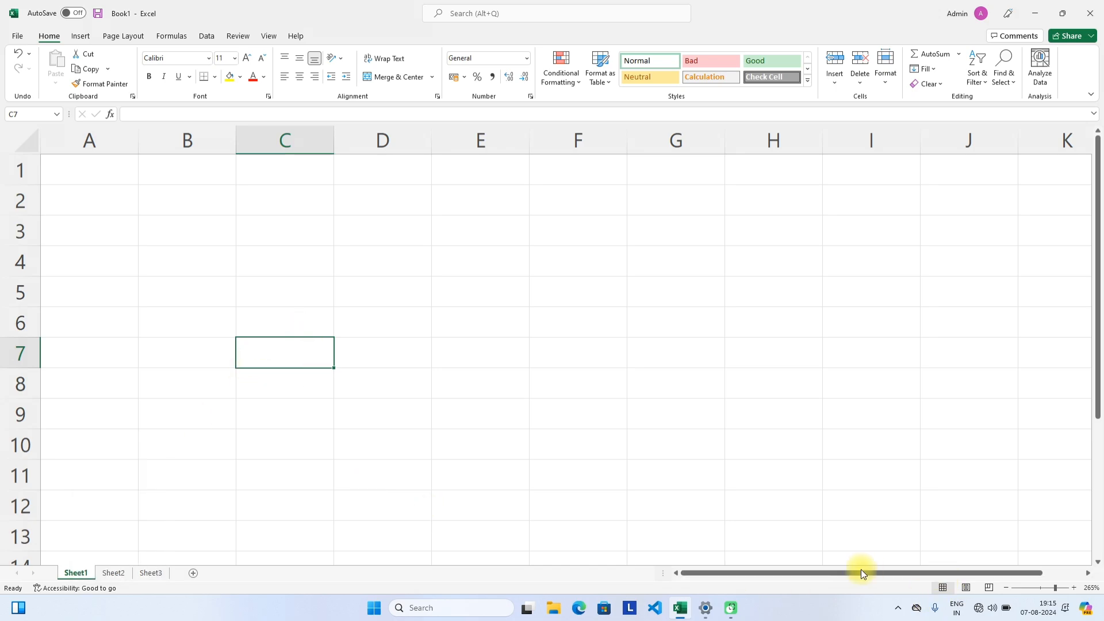
Examine the Insert, Page Layout, Formulas and Home command sets without changing the sheet.
drag(1100, 348, 1098, 278)
drag(734, 572, 706, 581)
click(80, 36)
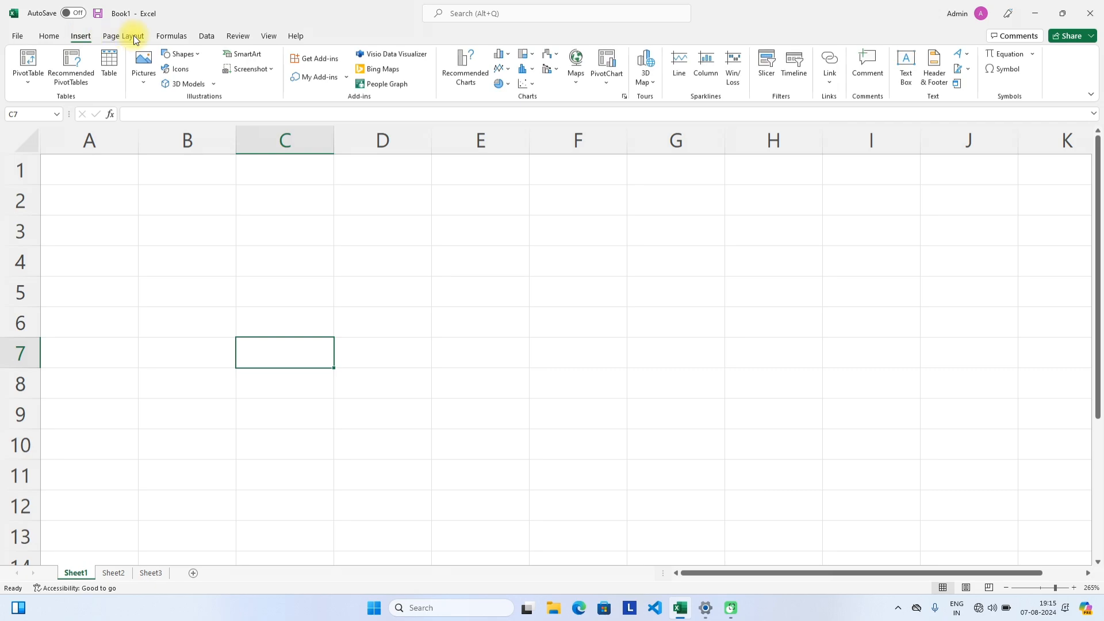
click(125, 36)
click(172, 36)
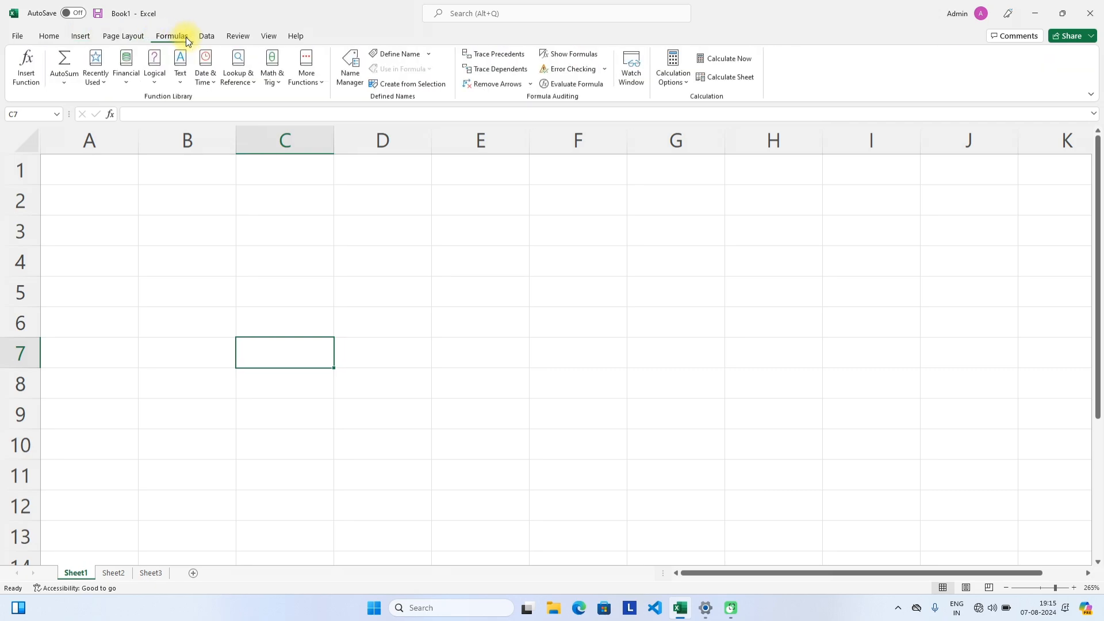
click(53, 36)
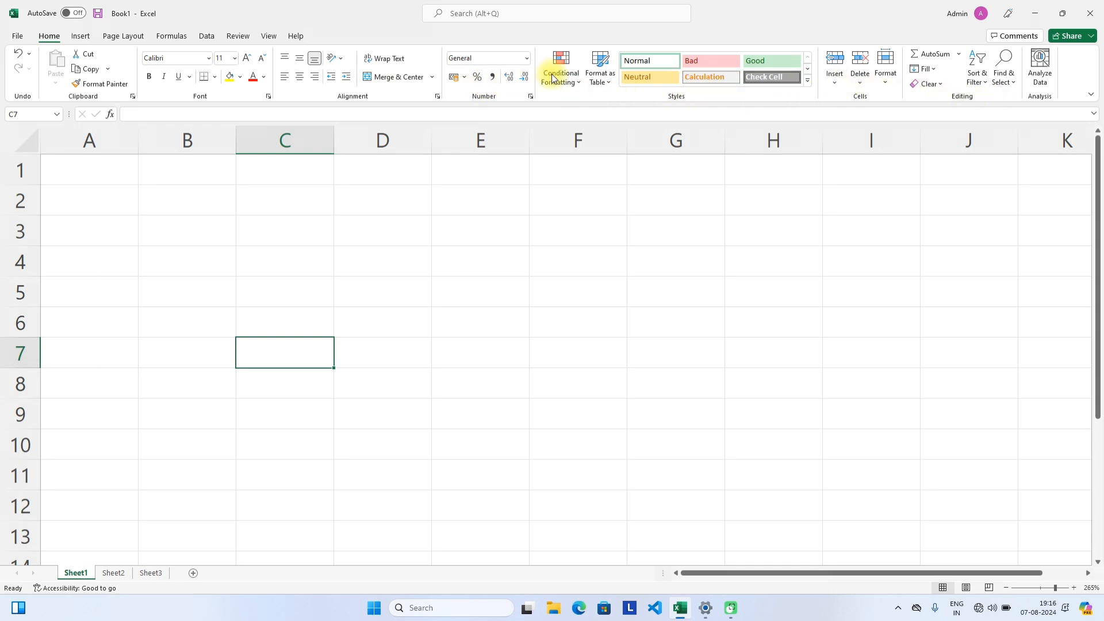
click(80, 37)
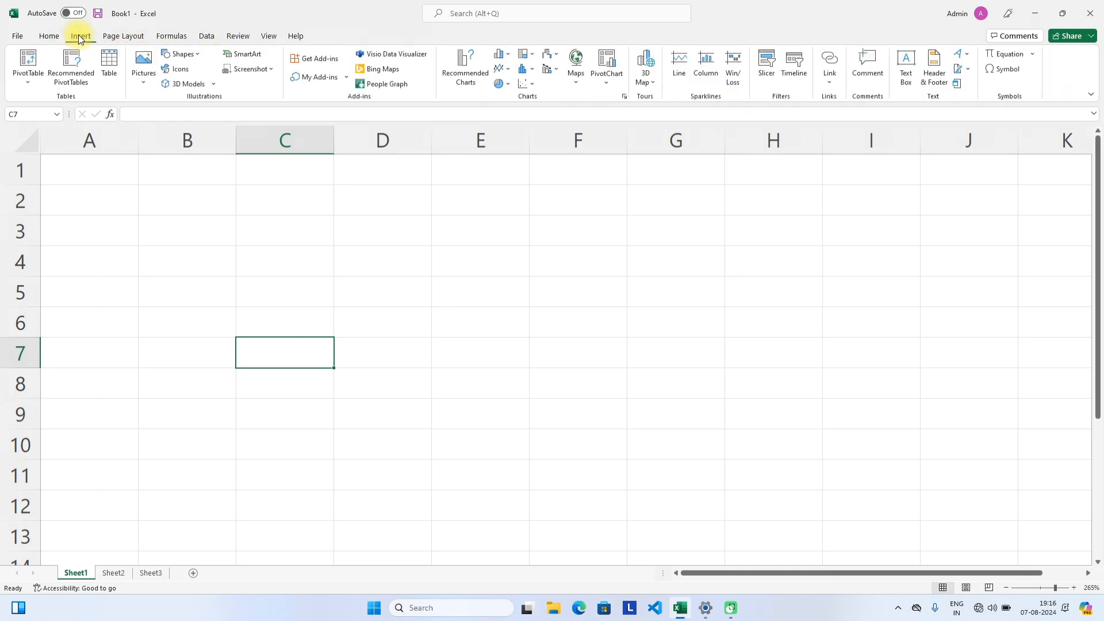
click(109, 35)
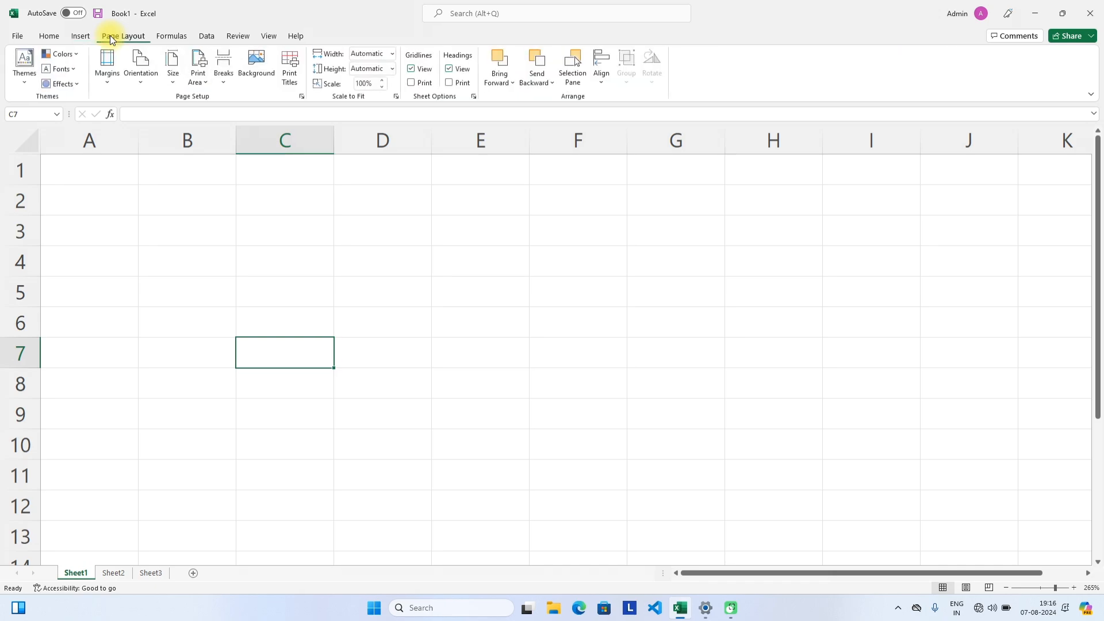
click(168, 35)
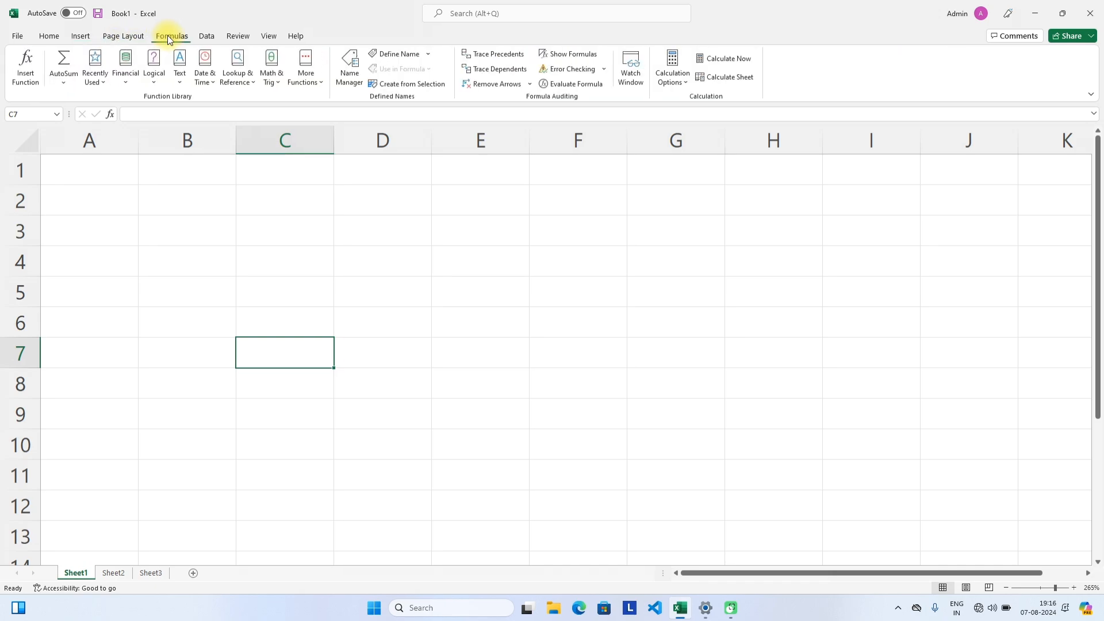
click(50, 36)
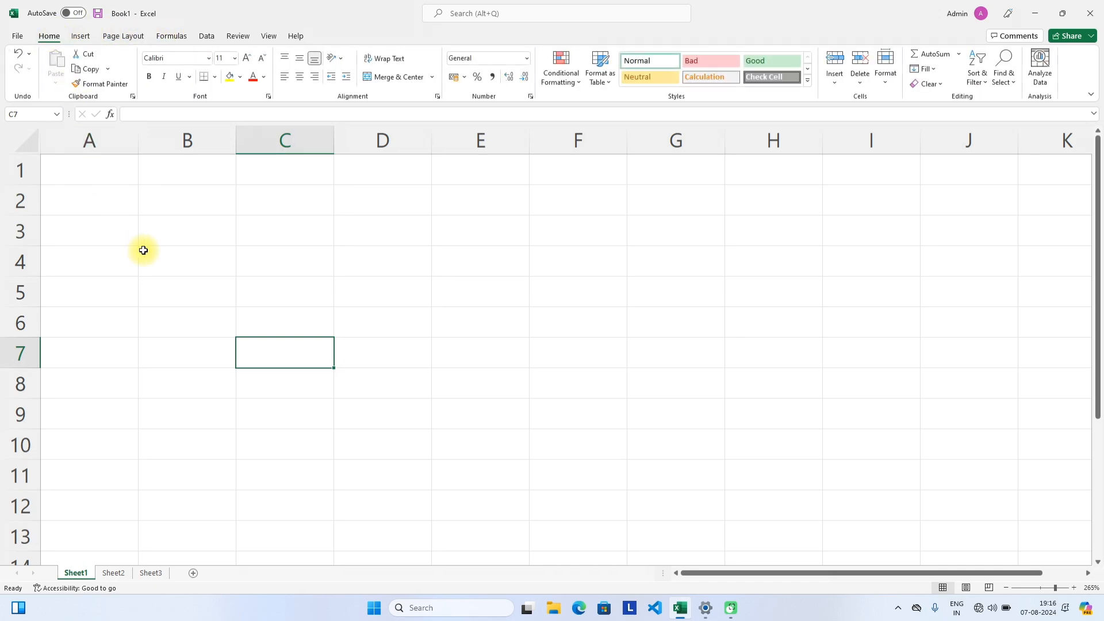
Enter the column heading "Roll No" in cell A1 of Sheet1.
click(86, 176)
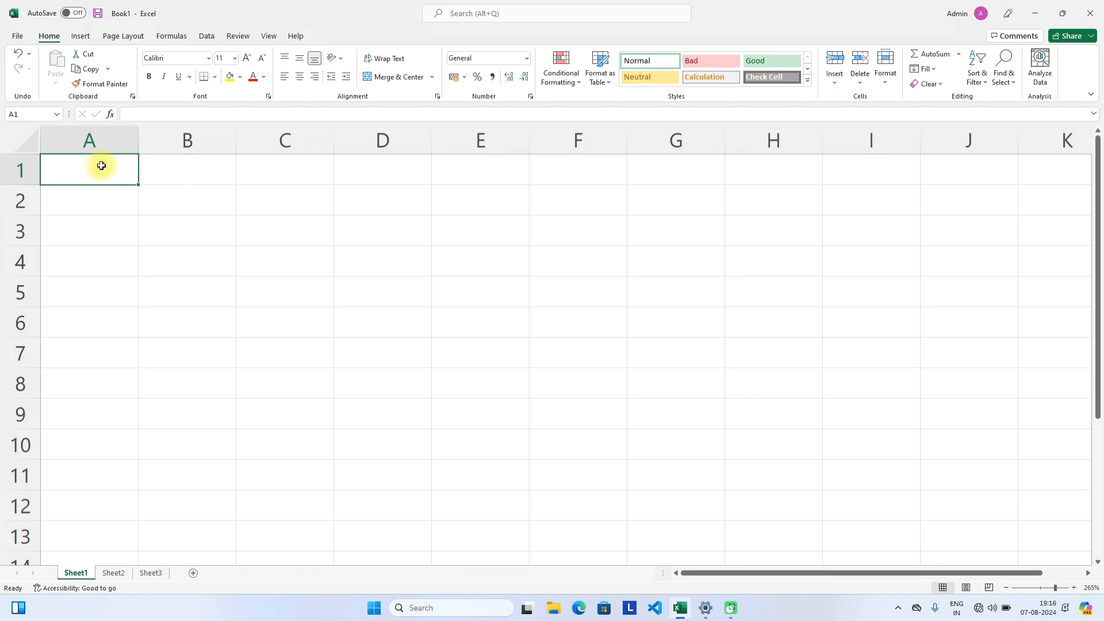
click(150, 185)
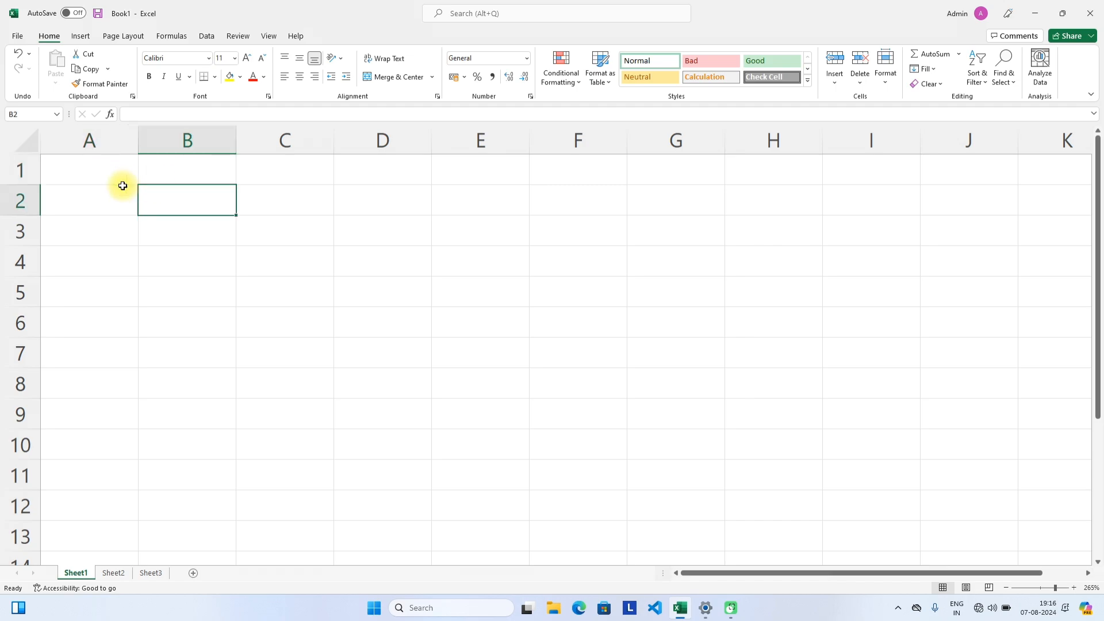
click(92, 176)
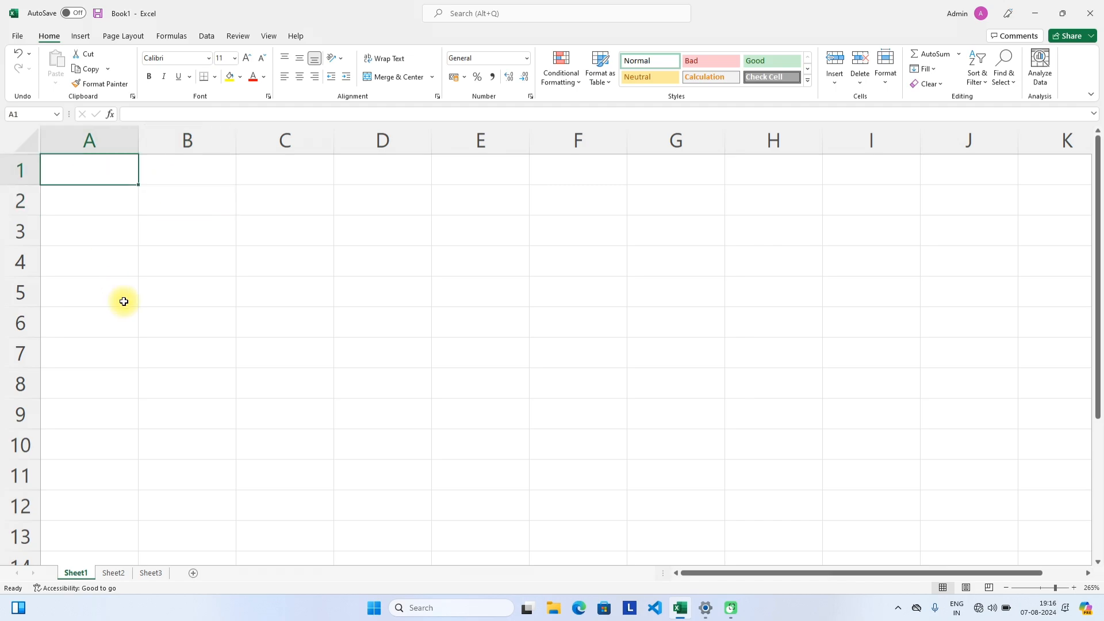
text(roll)
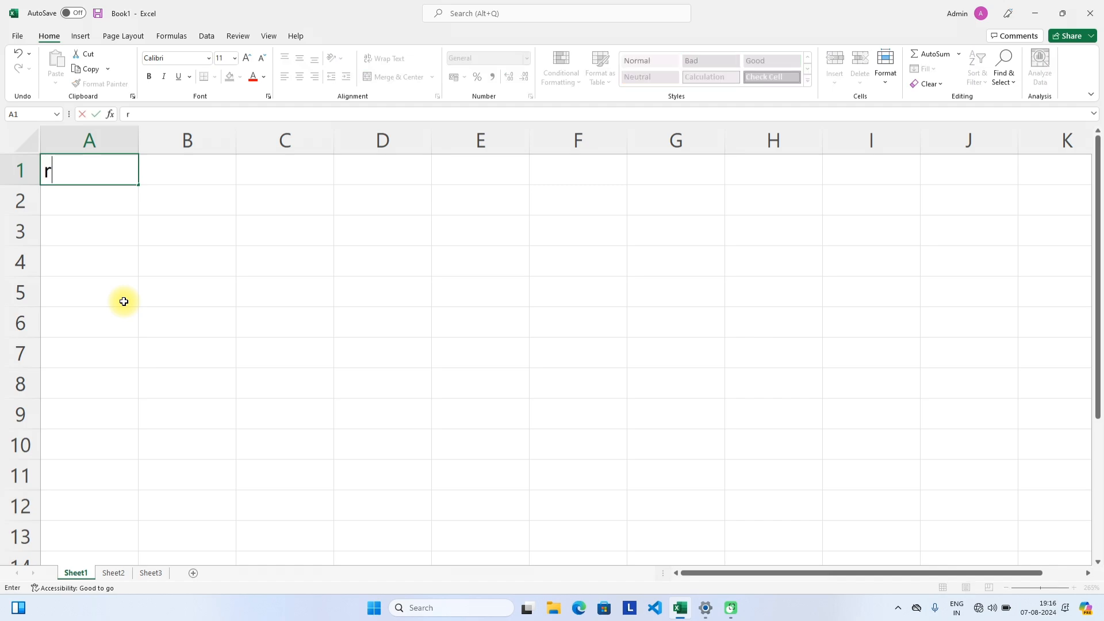
key(BackSpace)
key(BackSpace)
key(BackSpace)
key(BackSpace)
text(Roll N)
text(O)
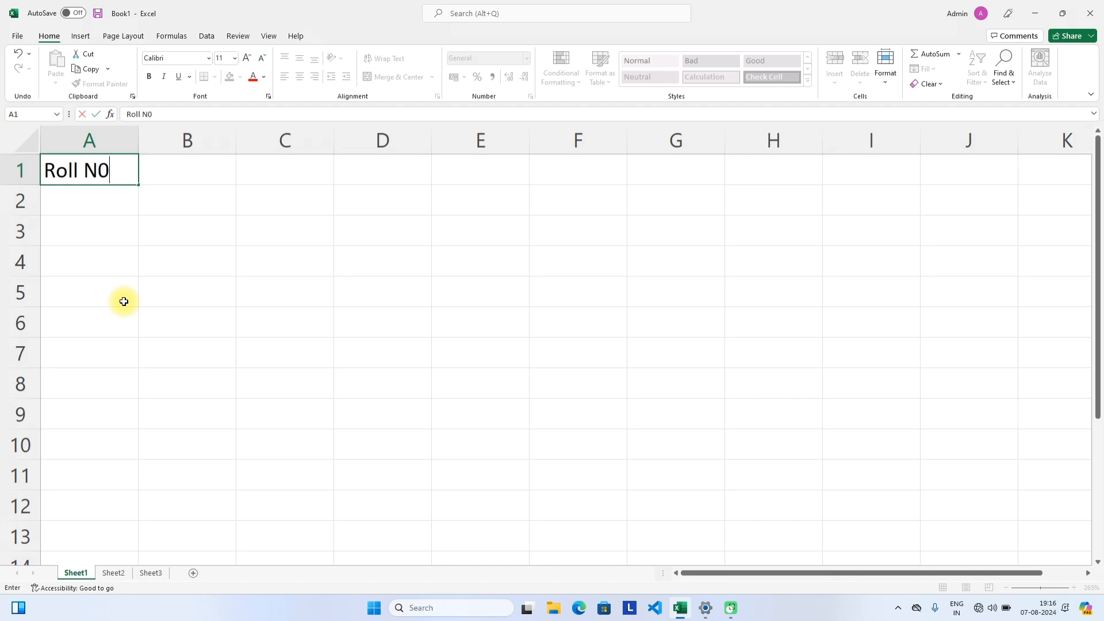
key(BackSpace)
text(o)
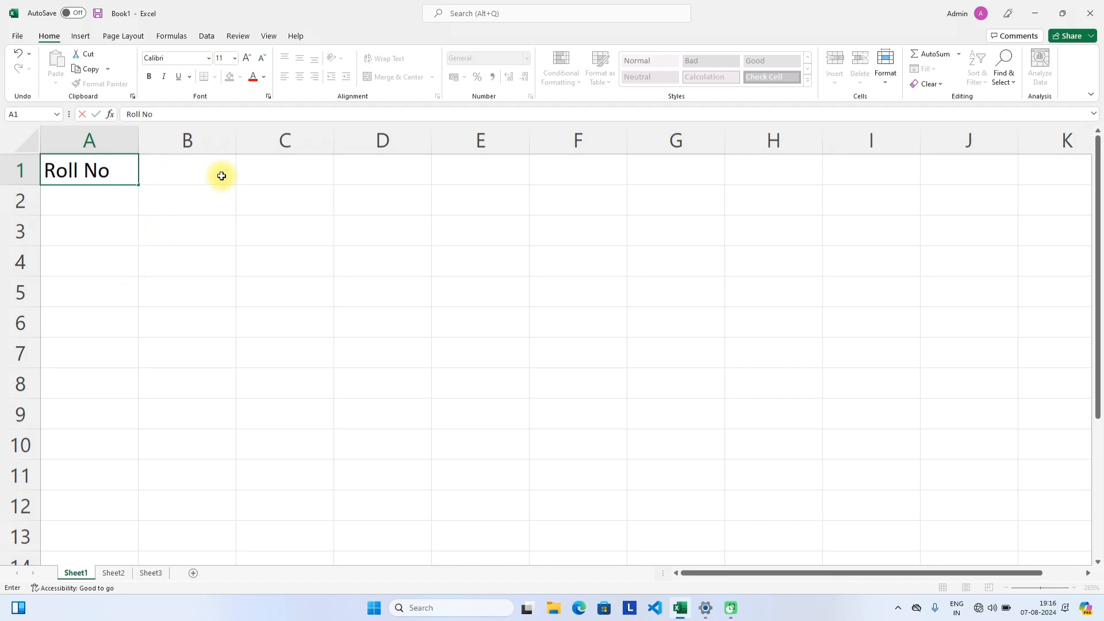
Enter the headings "Name" in B1, "marks" in C1 and "percentage" in D1.
click(199, 169)
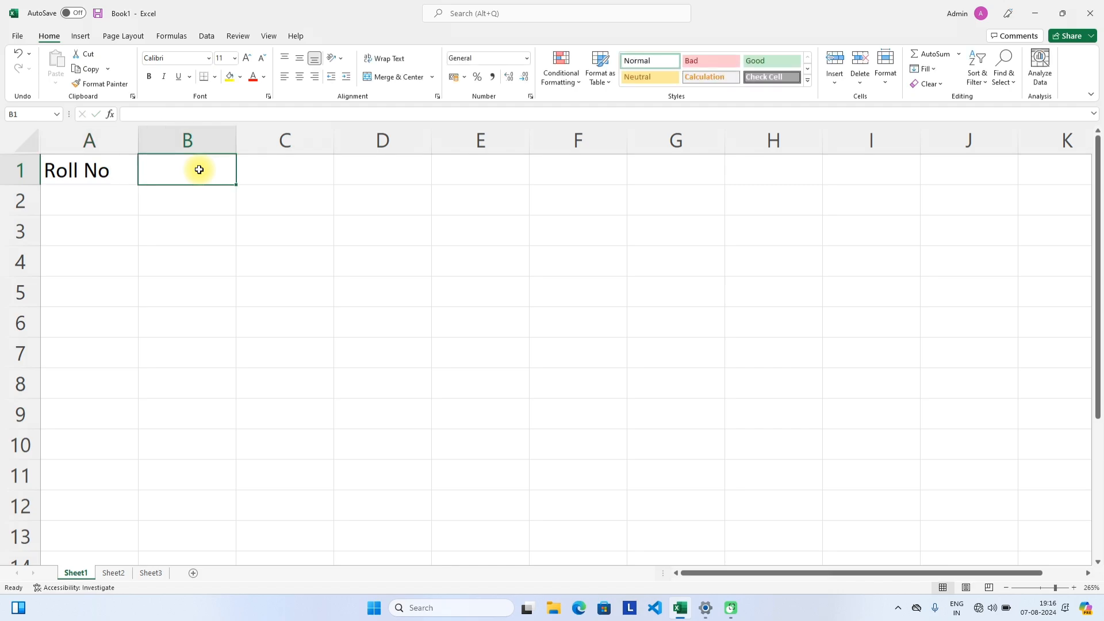
text(Na)
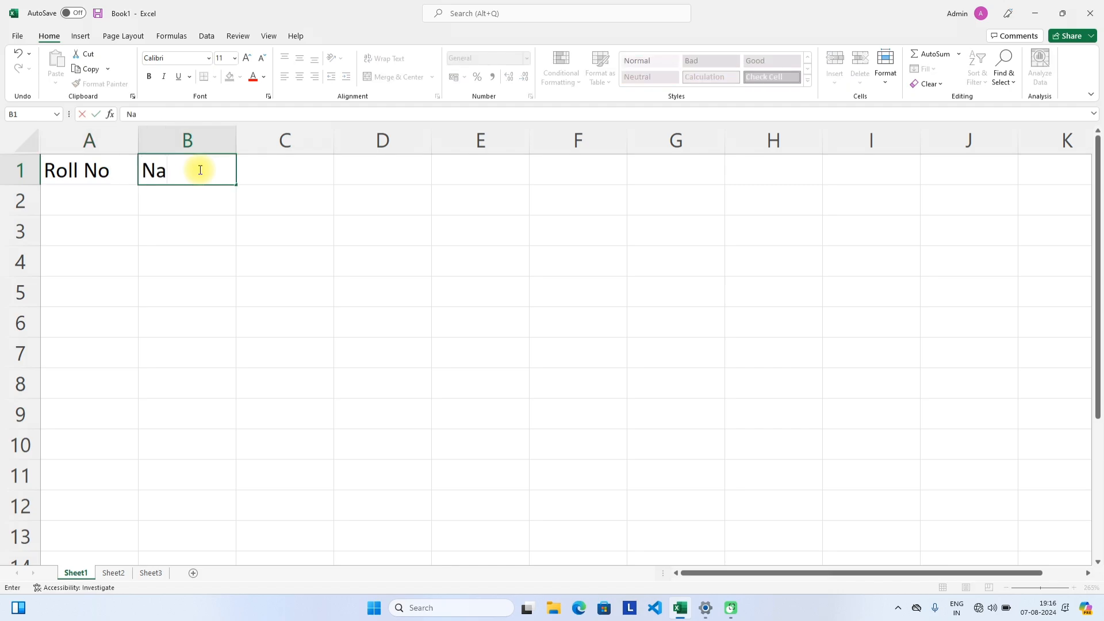
text(me)
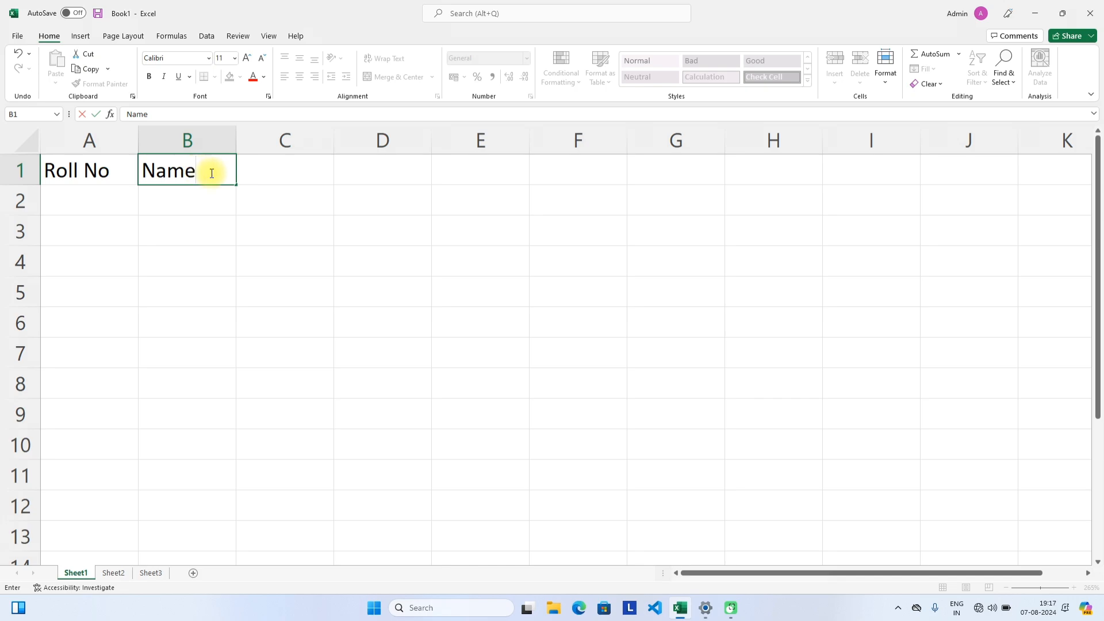
click(274, 173)
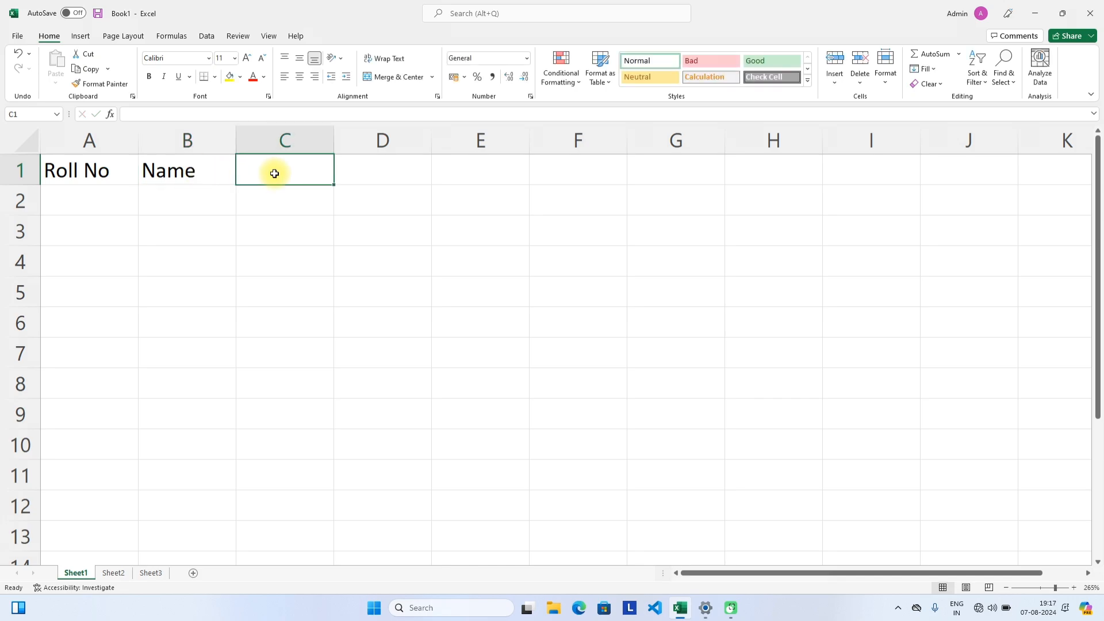
text(mar)
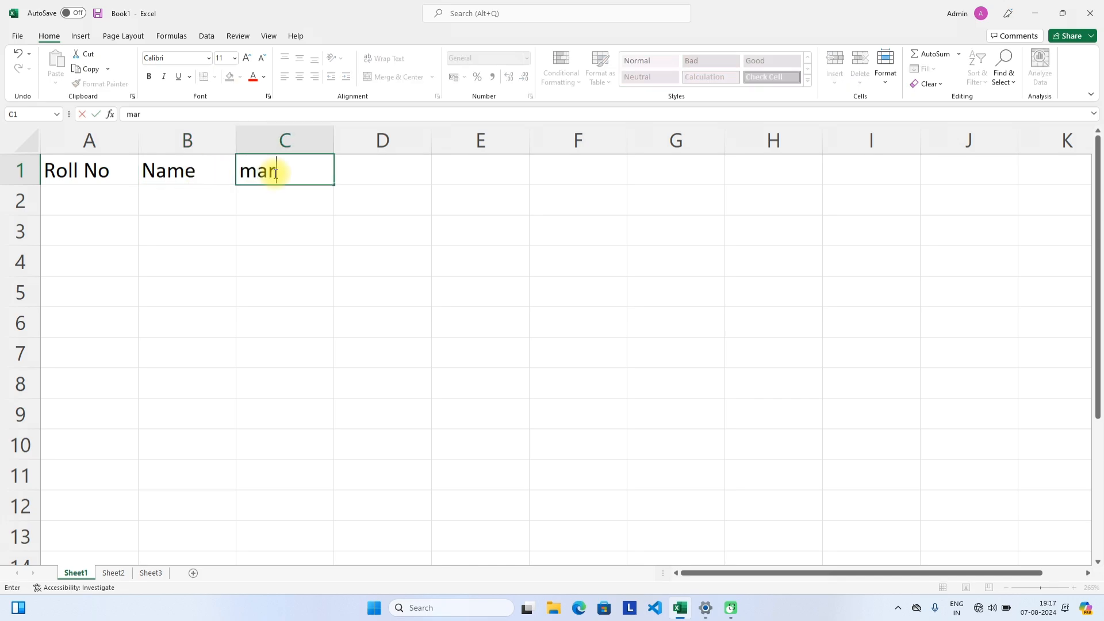
text(ks)
click(384, 167)
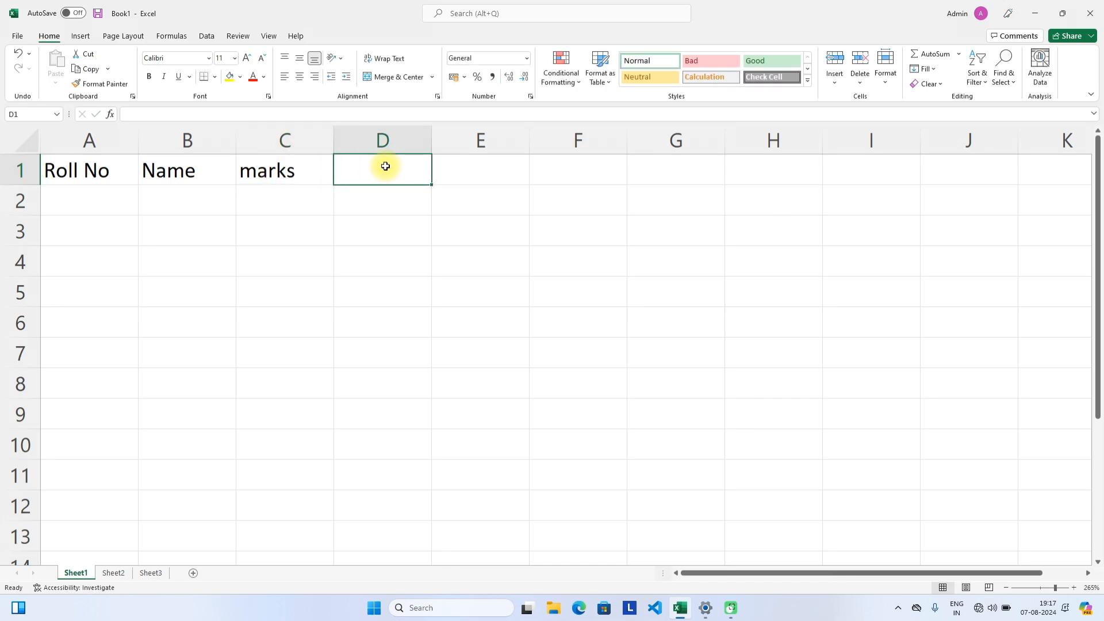
text(percen)
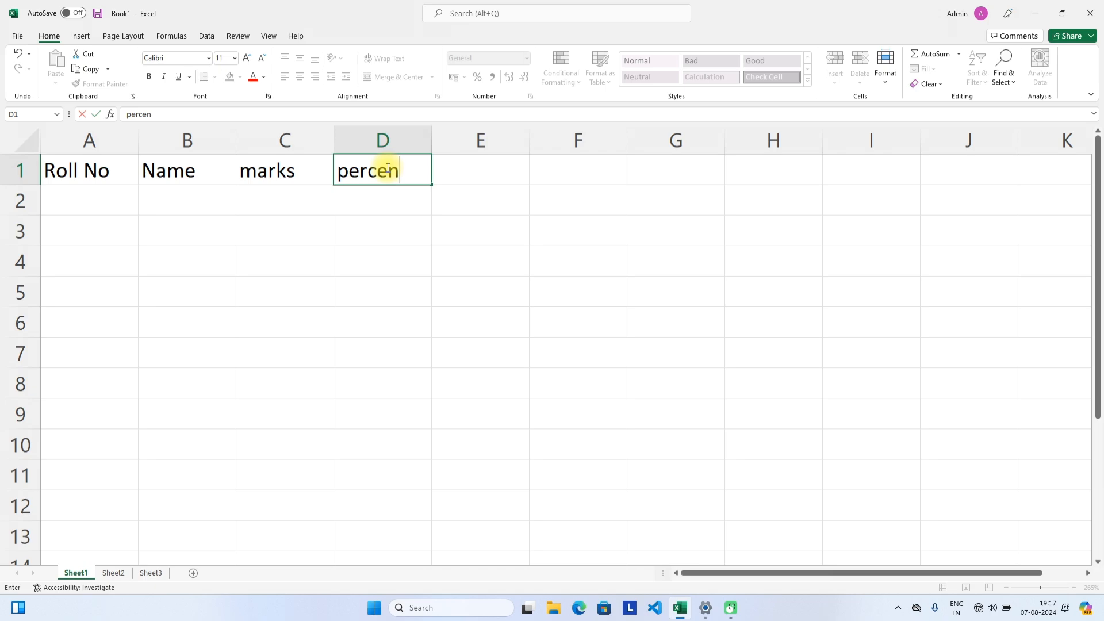
text(tage)
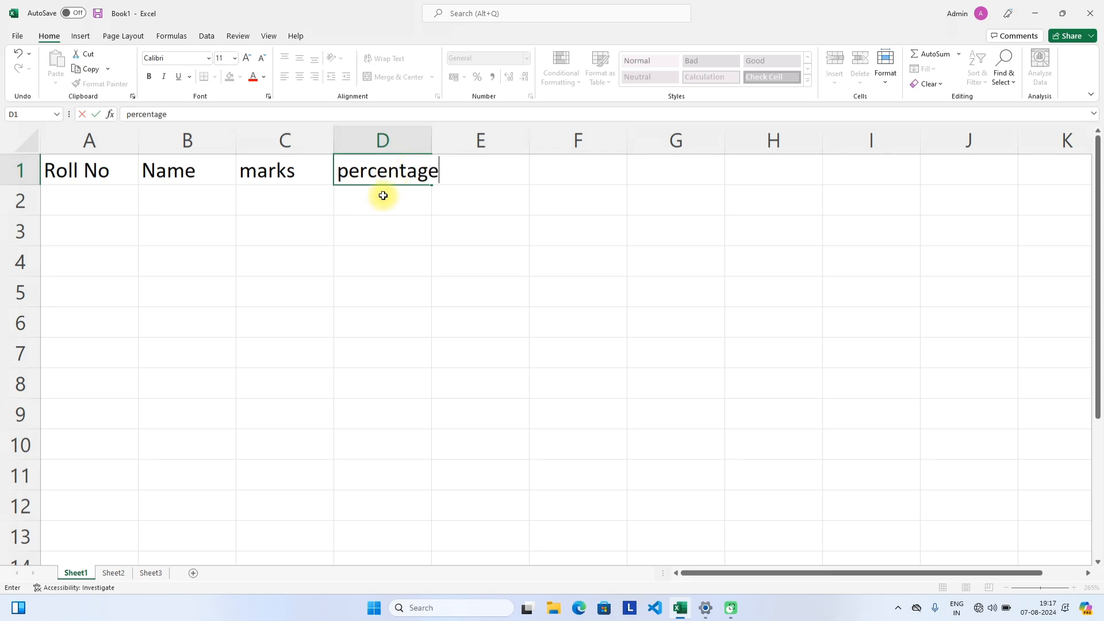
Overwrite the heading in A1 with "hdfj" and undo the entry.
click(98, 169)
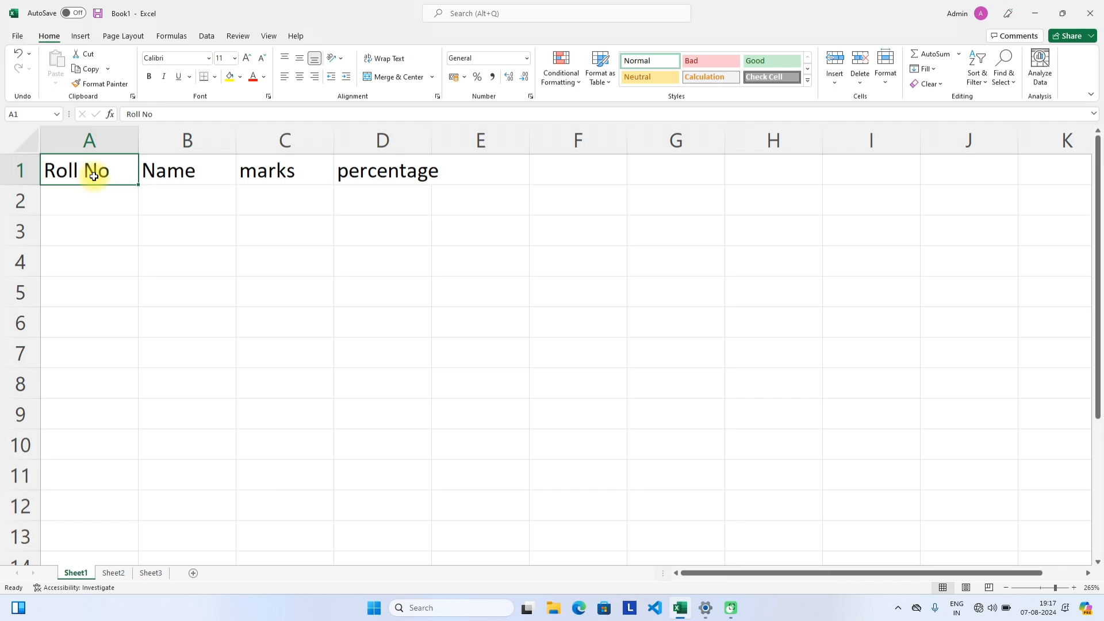
text(hdfj)
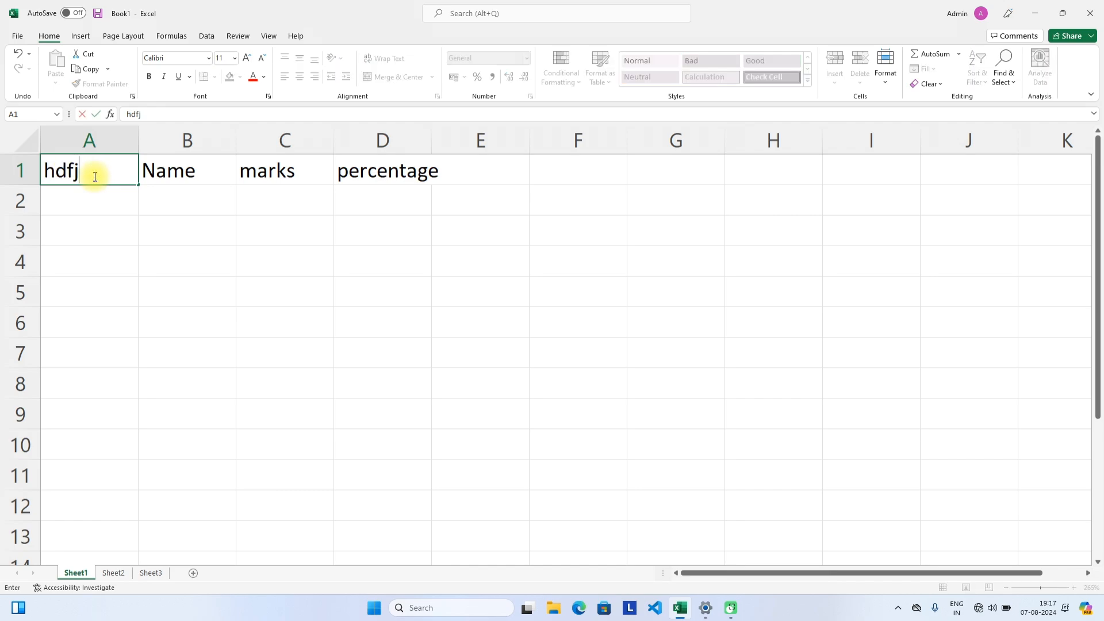
key(ctrl+z)
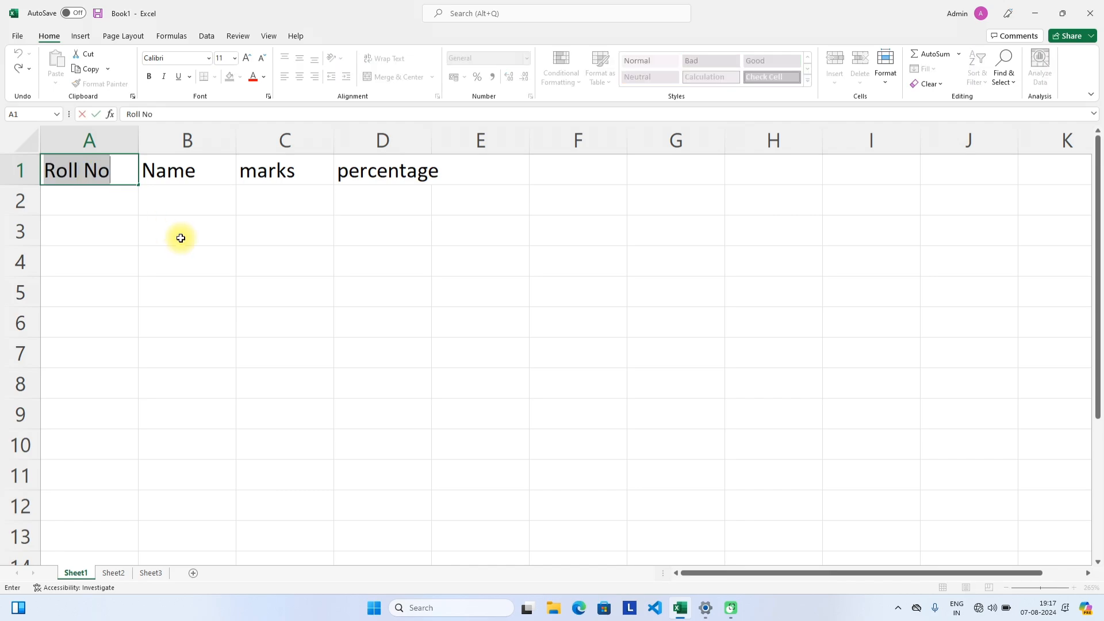
click(213, 170)
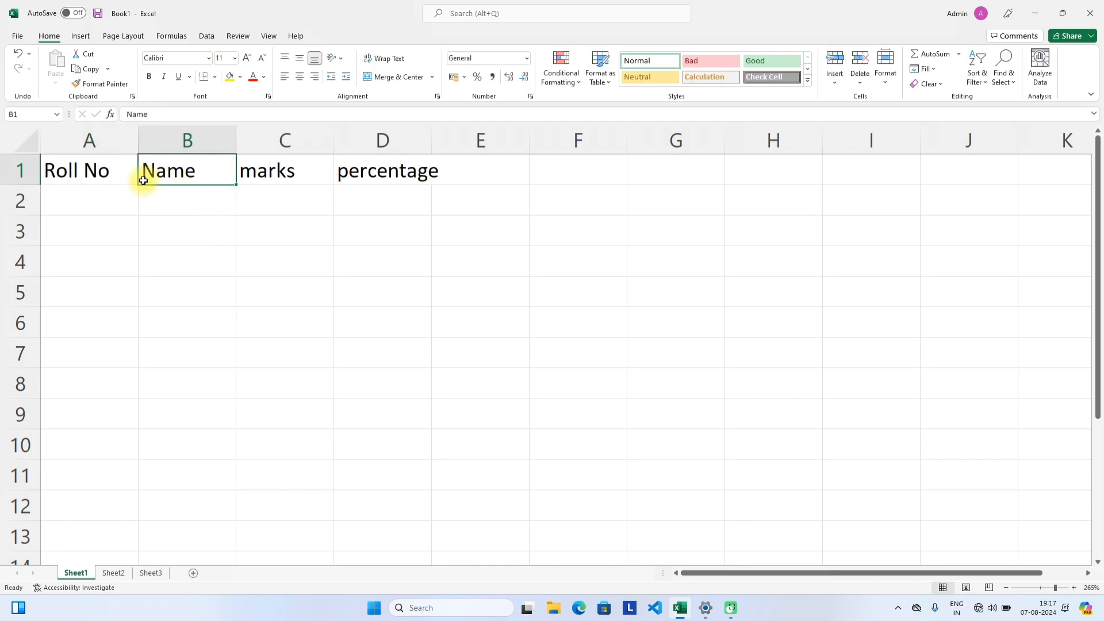
Edit the A1 heading in place, deleting "No" and retyping it after "Roll".
double_click(109, 169)
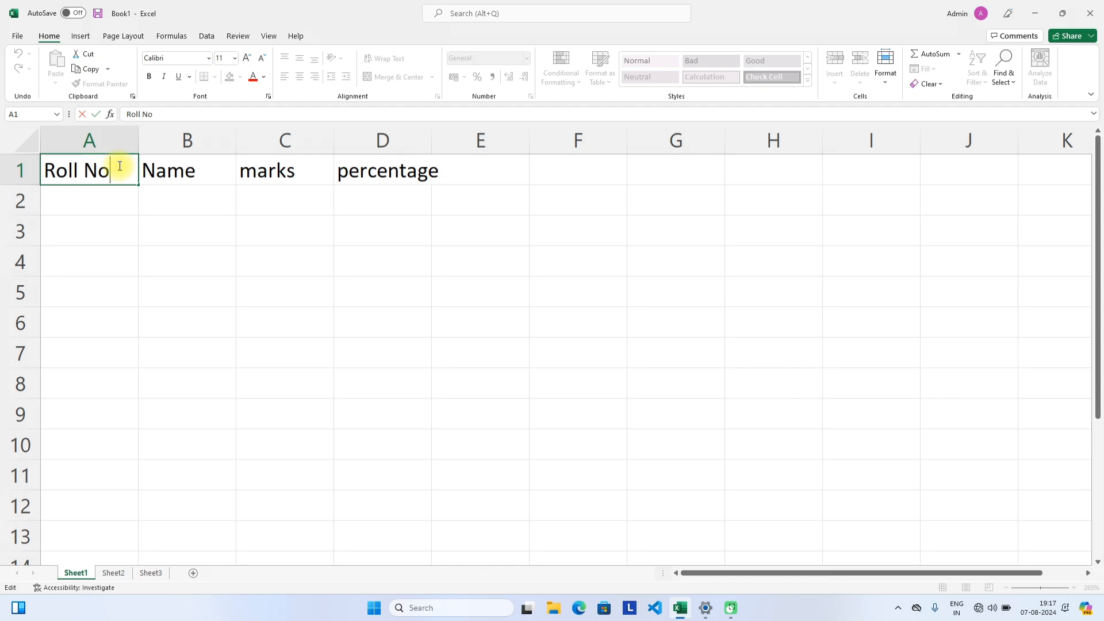
click(189, 177)
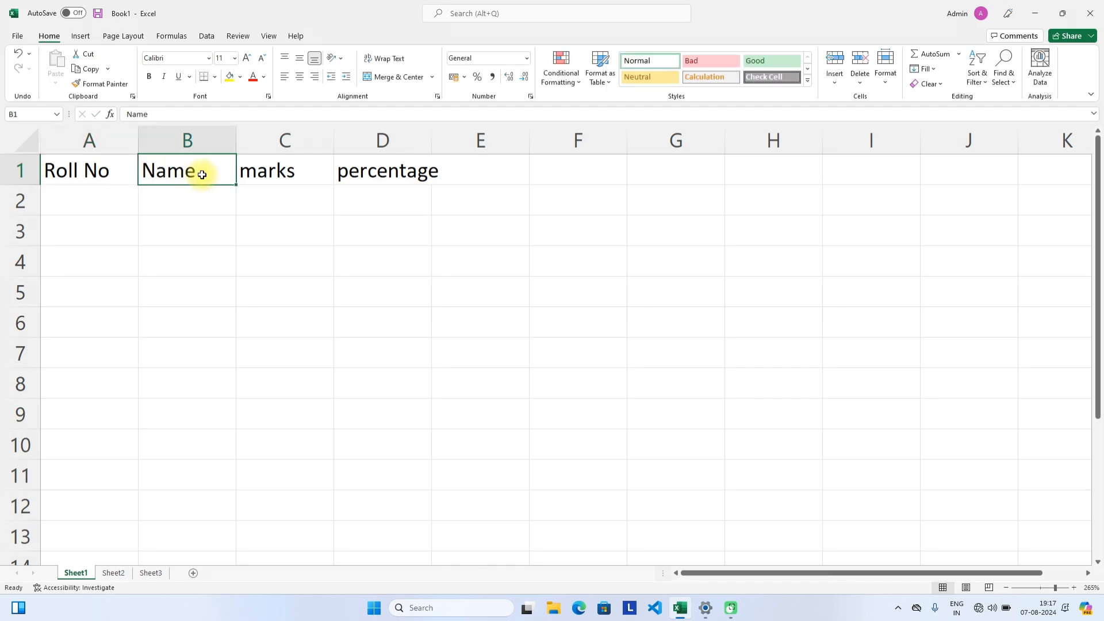
click(117, 168)
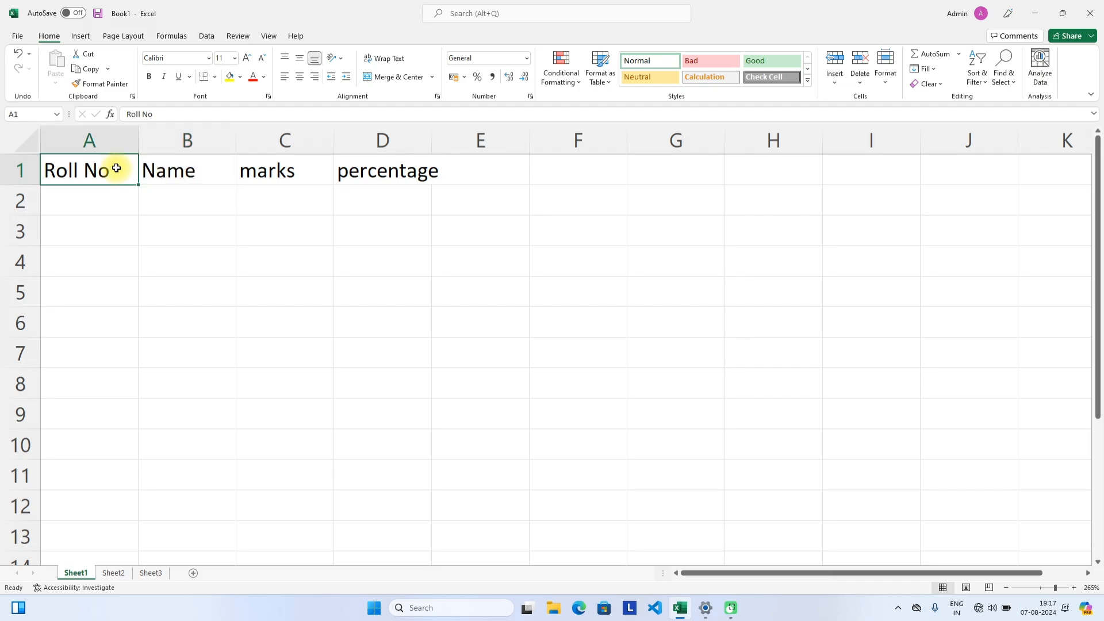
double_click(116, 168)
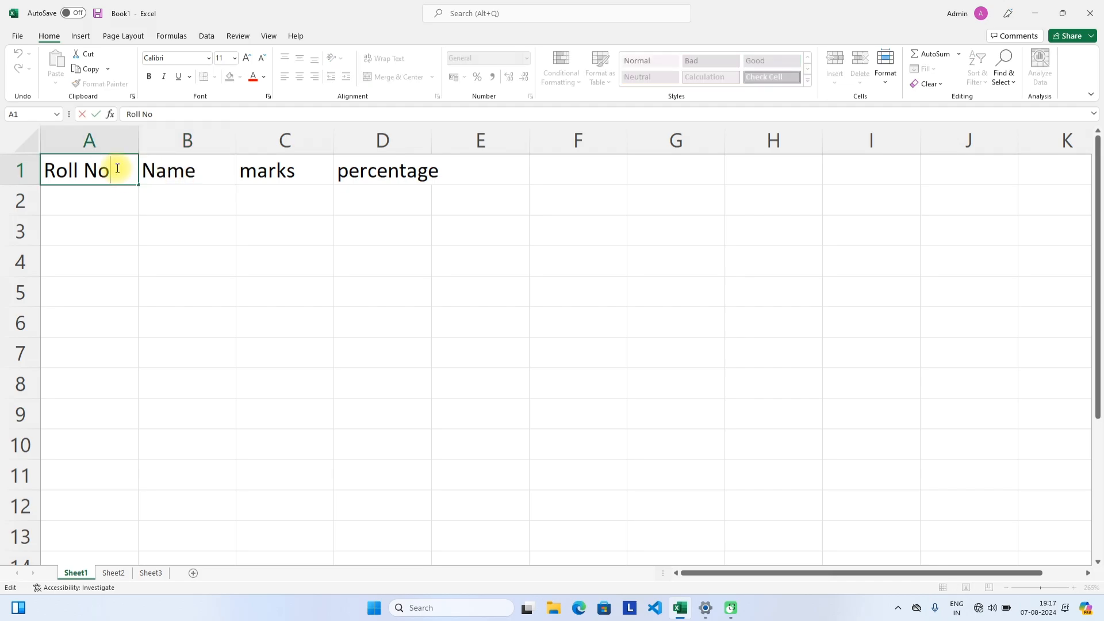
key(BackSpace)
key(BackSpace)
key(BackSpace)
text(No)
Insert a blank column before the Roll No column and enter the heading "No" in A1.
click(63, 140)
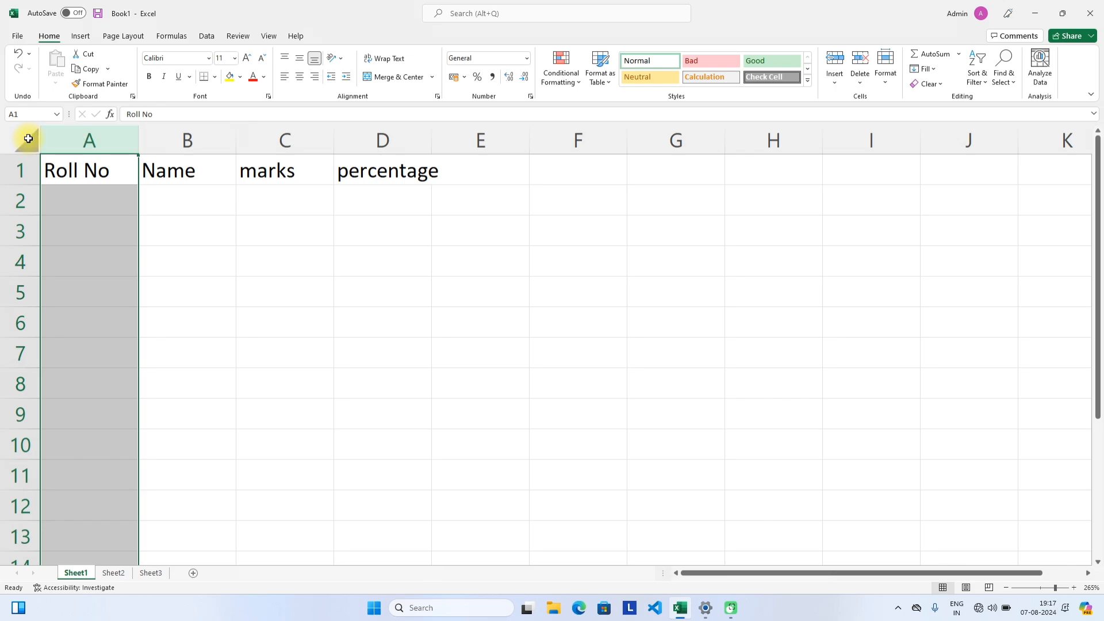
right_click(79, 144)
right_click(72, 142)
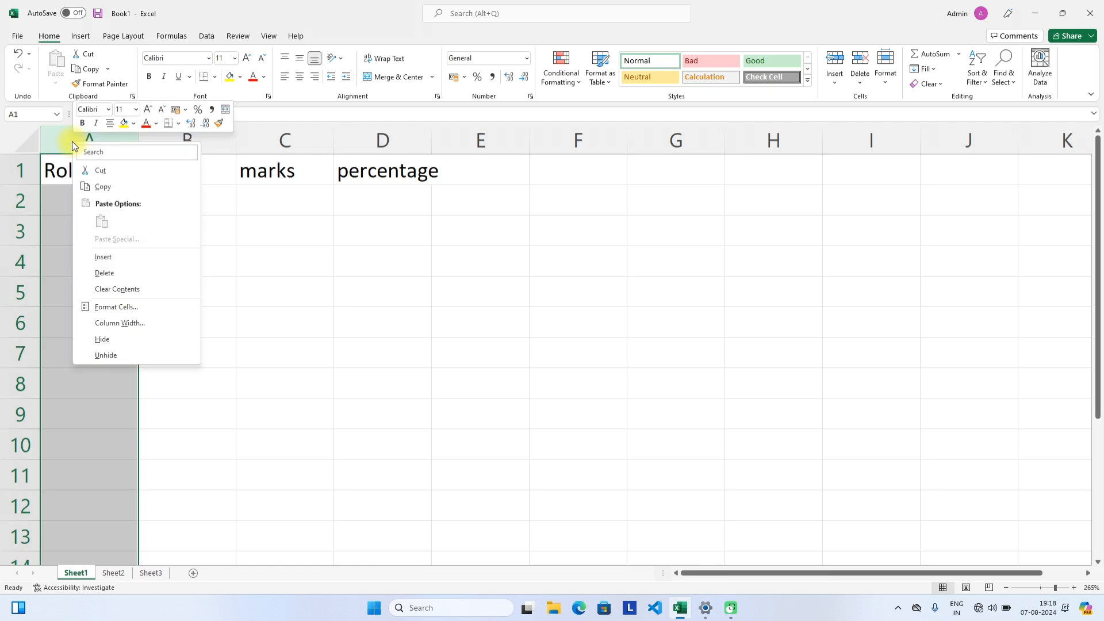
click(109, 256)
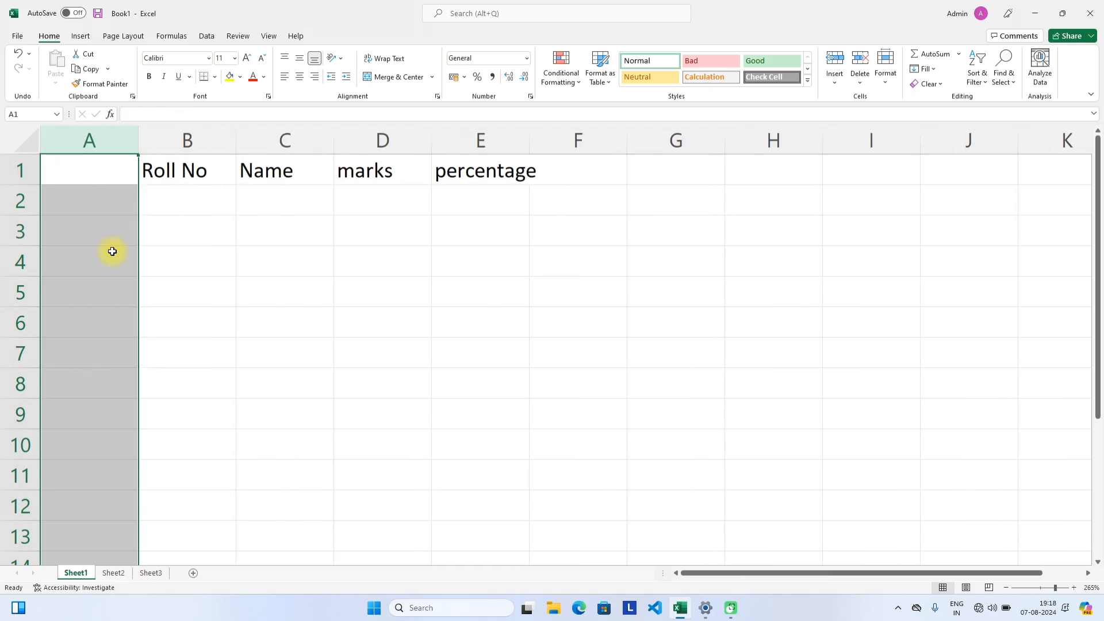
click(95, 181)
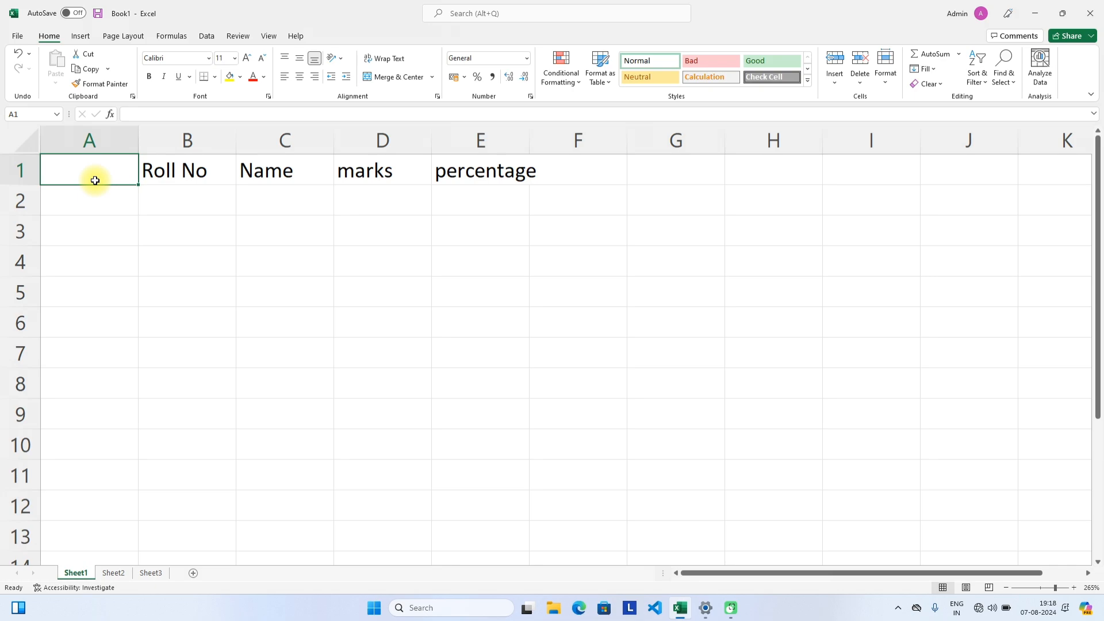
text(No)
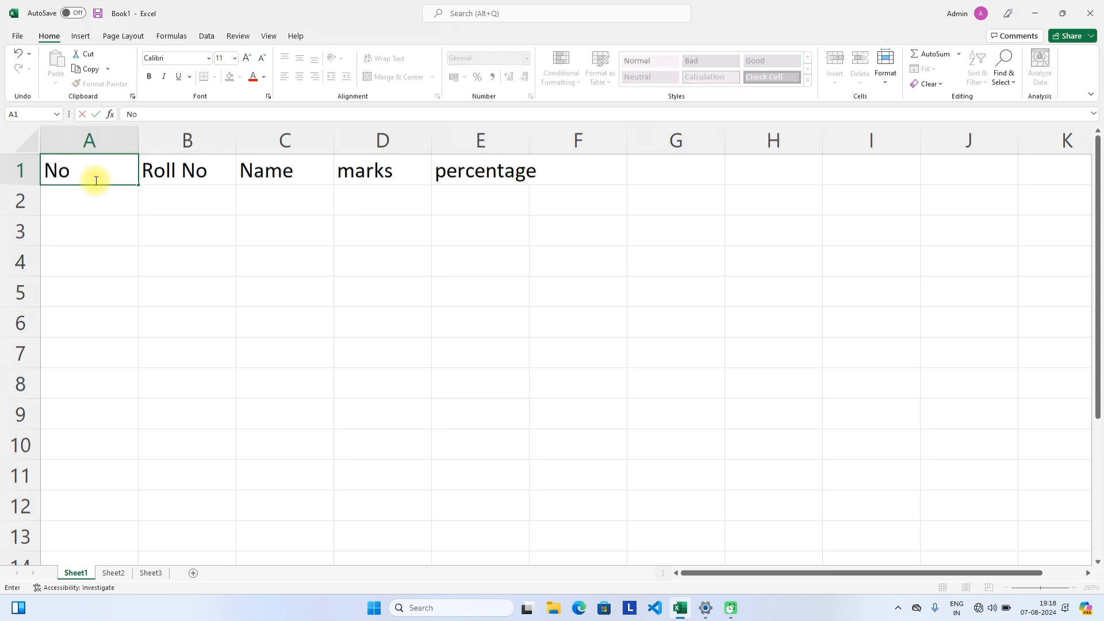
click(187, 220)
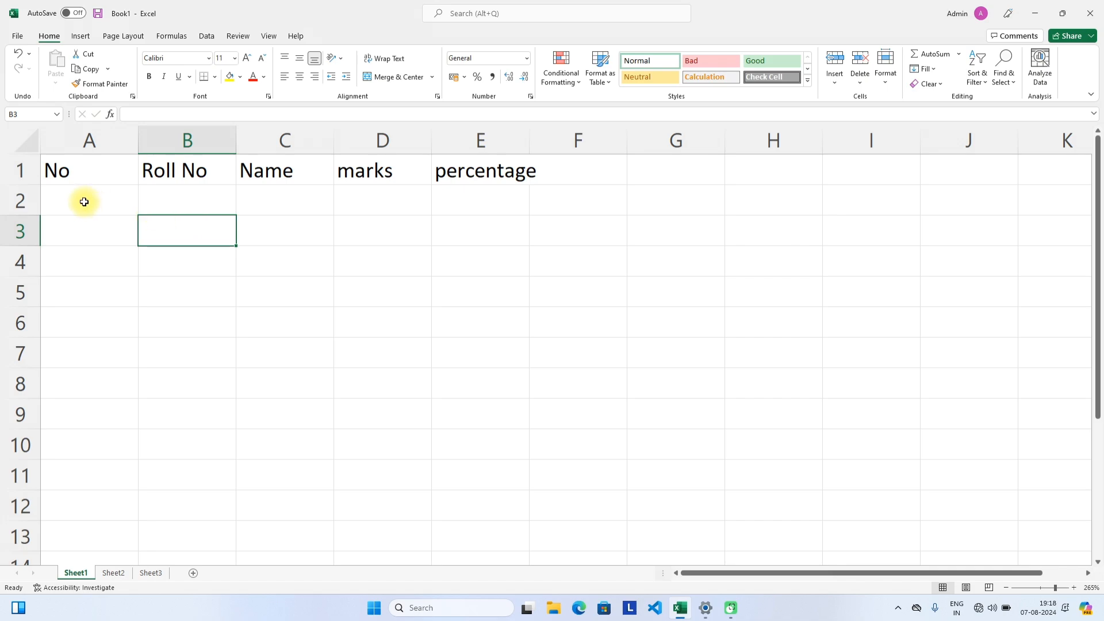
Enter the serial numbers 1, 2 and 3 in cells A2 to A4.
click(28, 201)
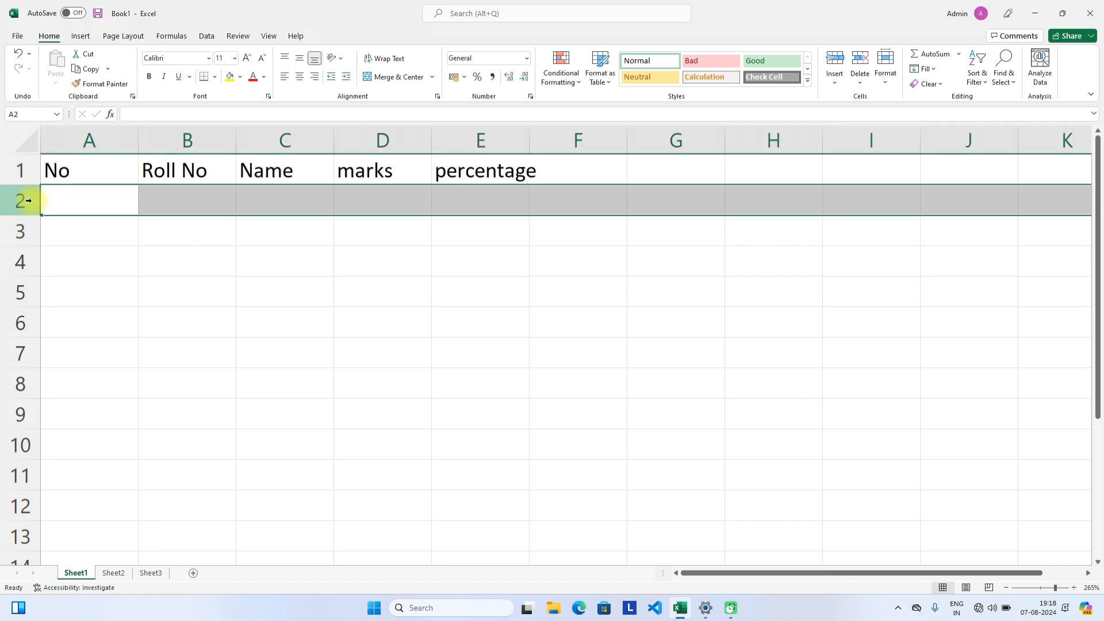
click(71, 198)
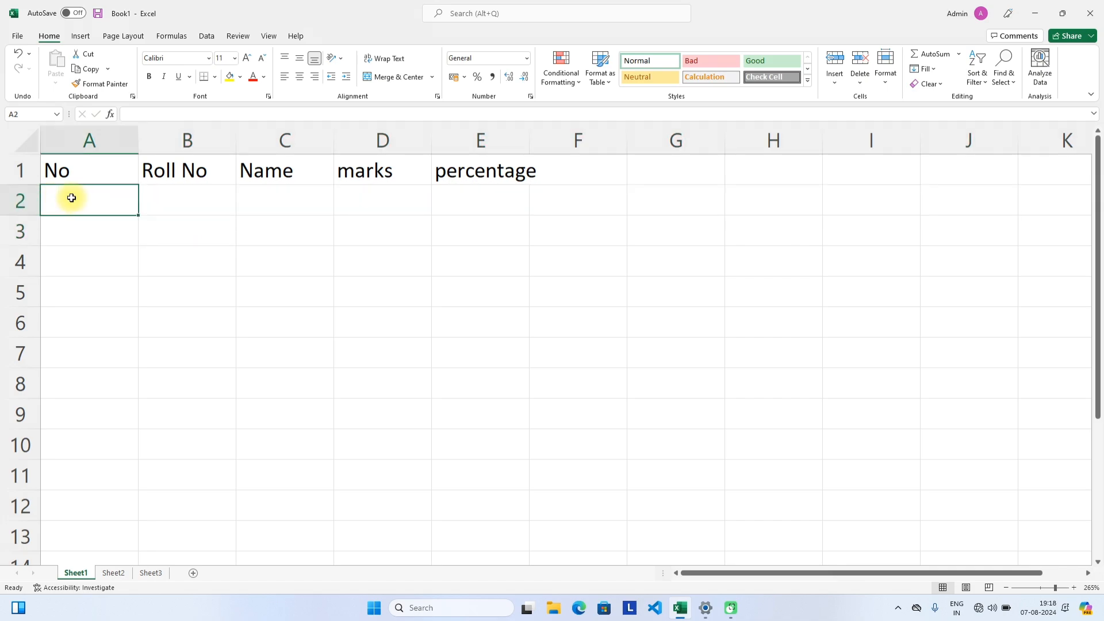
text(1)
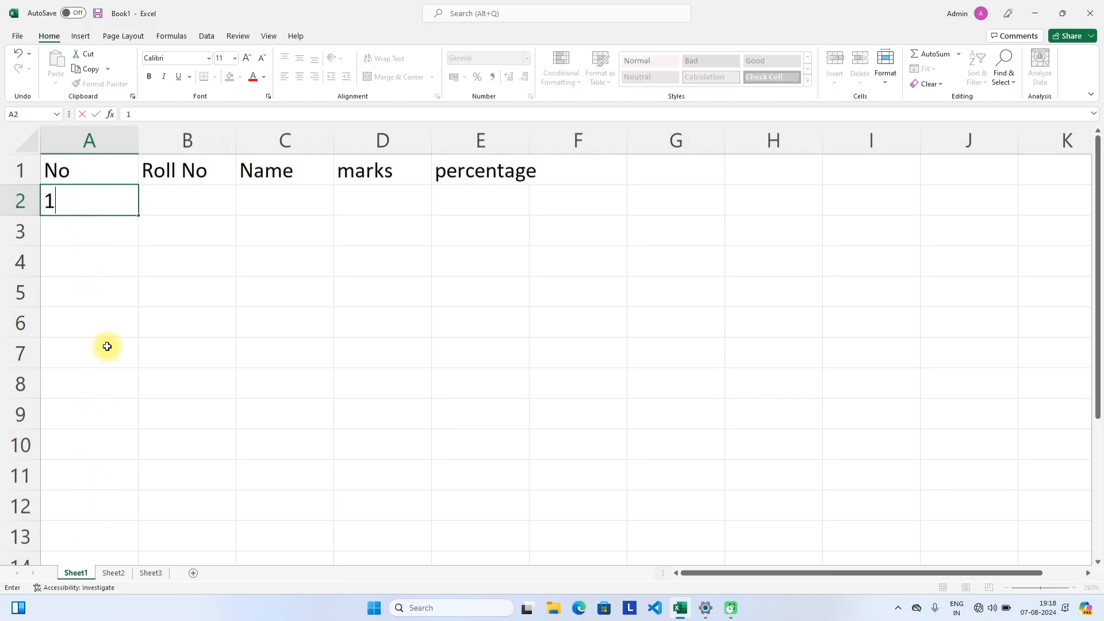
click(88, 243)
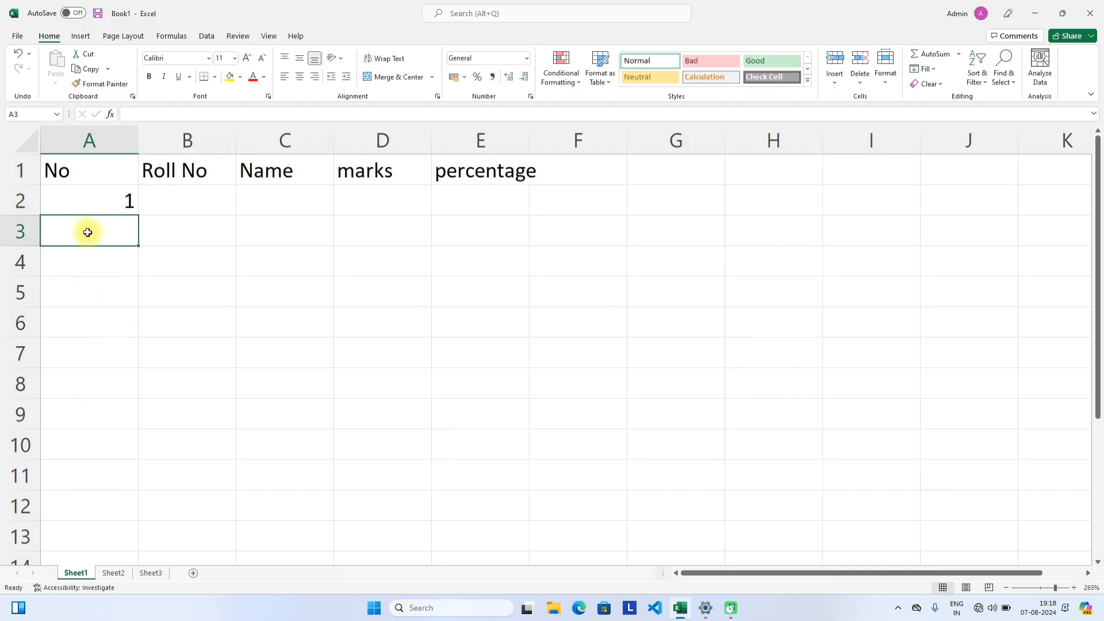
text(2)
click(88, 262)
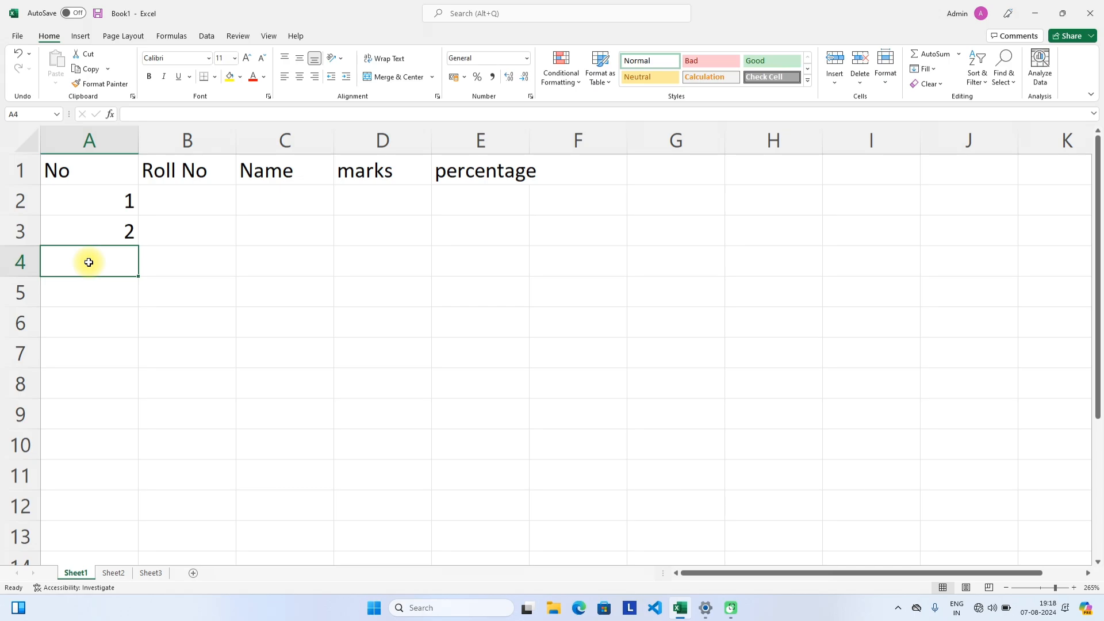
text(3)
click(132, 310)
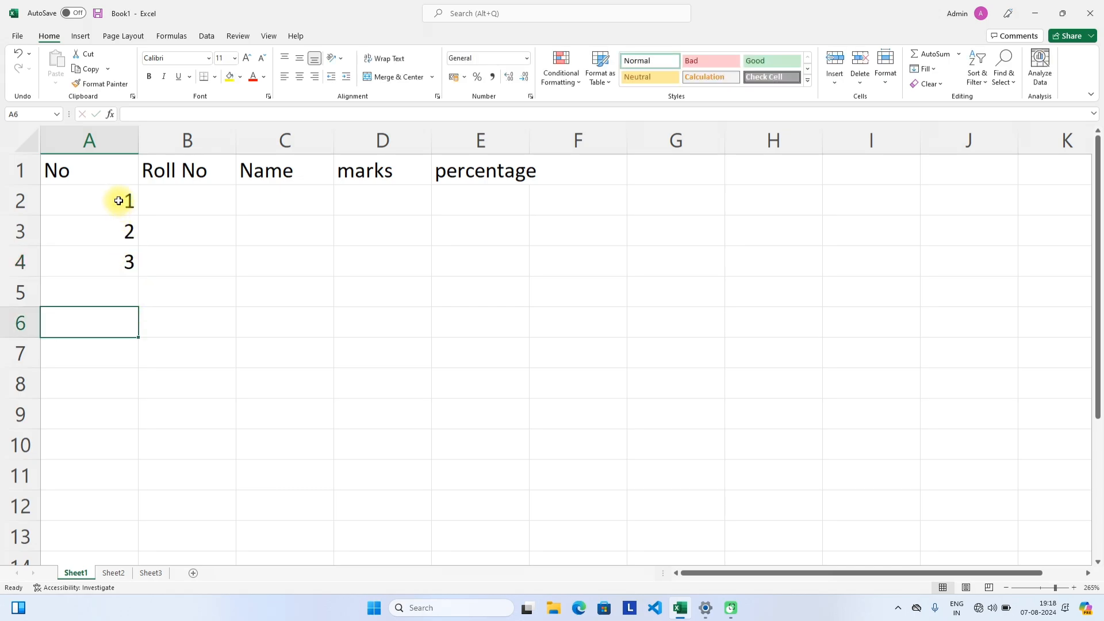
Extend the number series from A2:A4 down to 100 in A101 with AutoFill.
drag(118, 201, 114, 263)
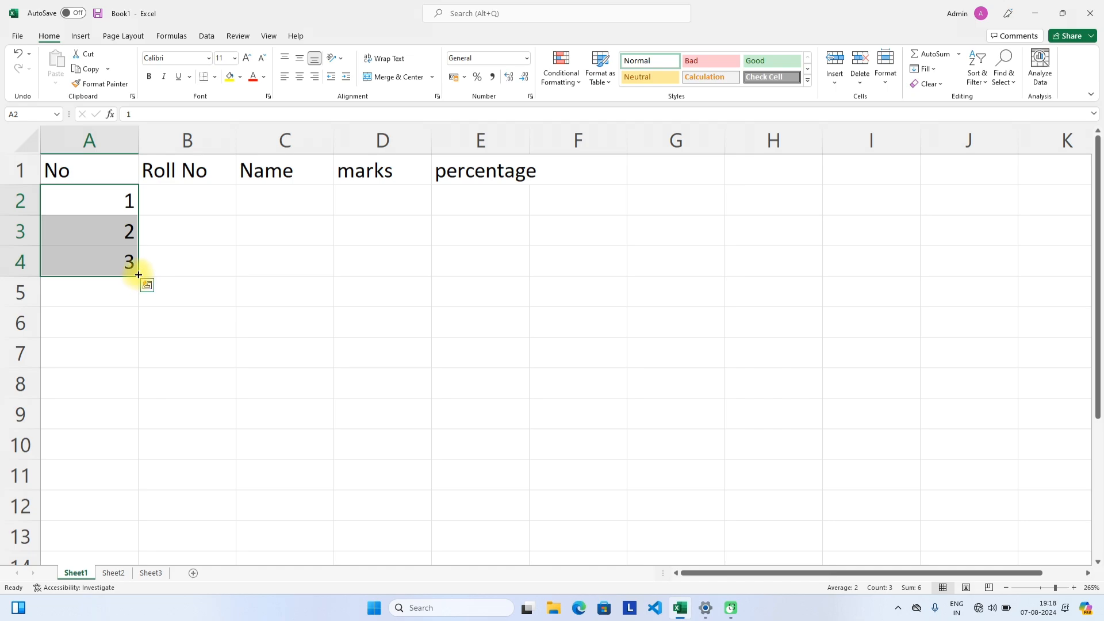
mouse_move(139, 275)
mouse_down()
mouse_move(109, 613)
mouse_move(165, 140)
mouse_move(146, 248)
mouse_move(126, 263)
mouse_up()
scroll(127, 262, up, 18)
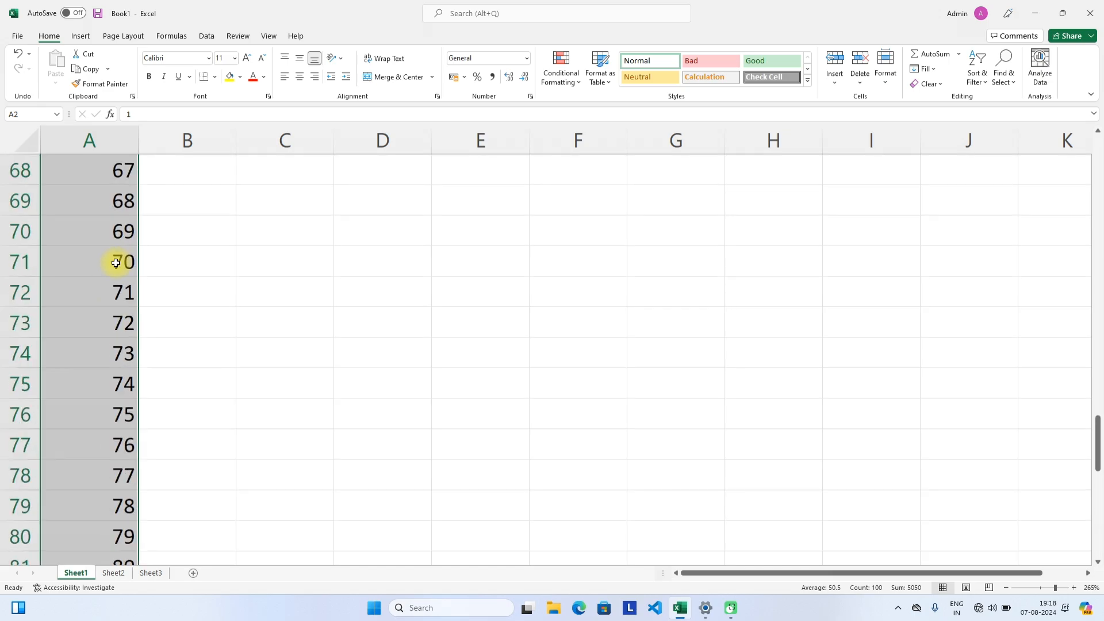
scroll(115, 263, up, 14)
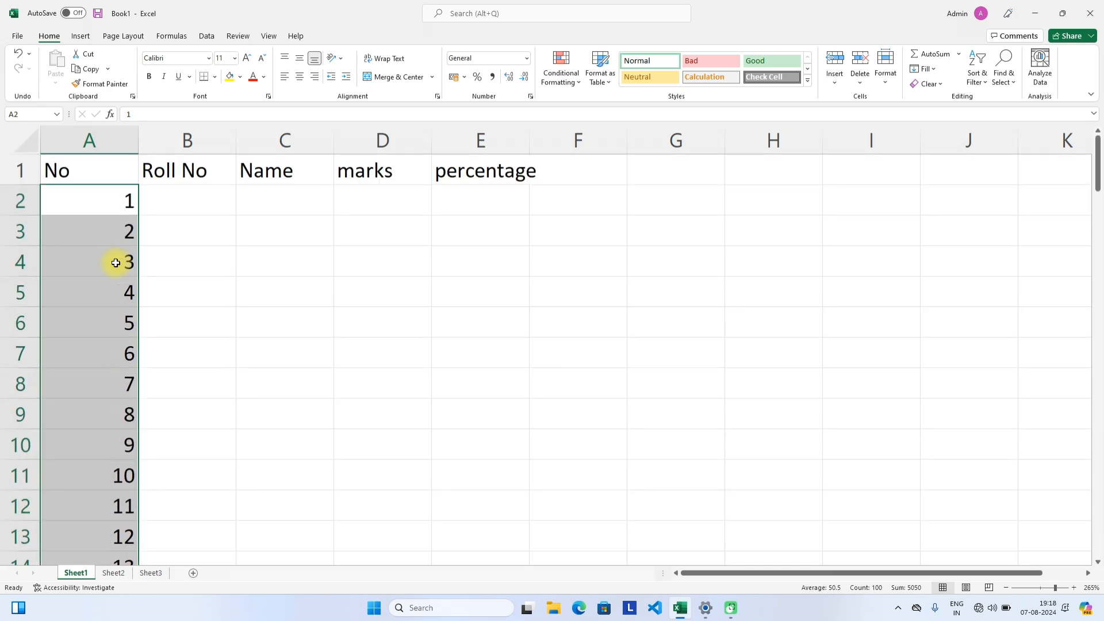
Fill the value of A2 across into B2 under Roll No.
click(118, 207)
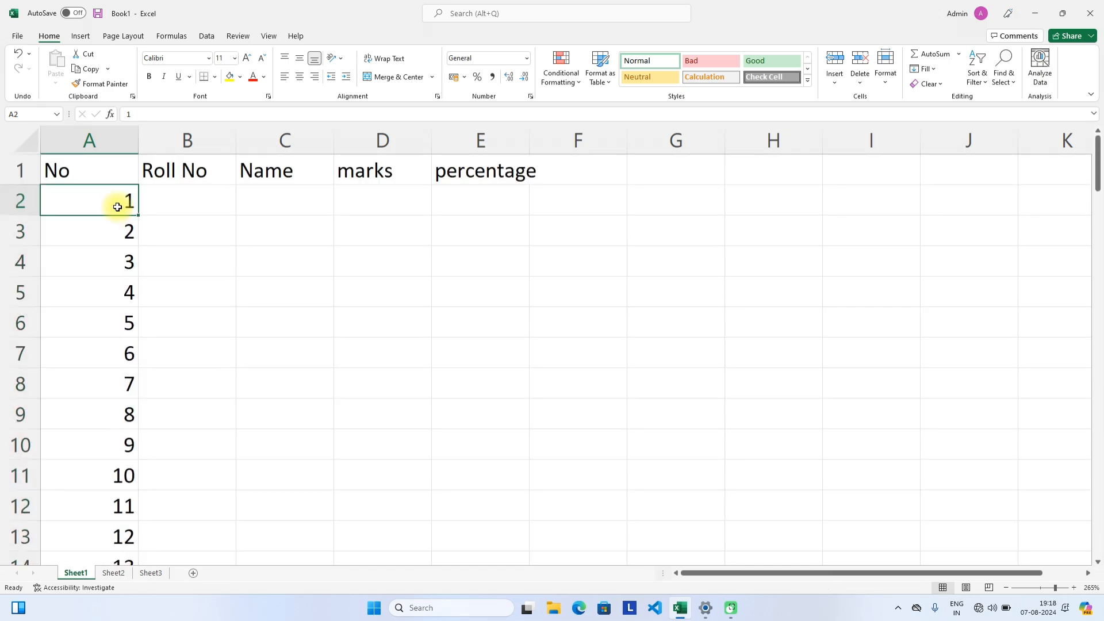
click(187, 202)
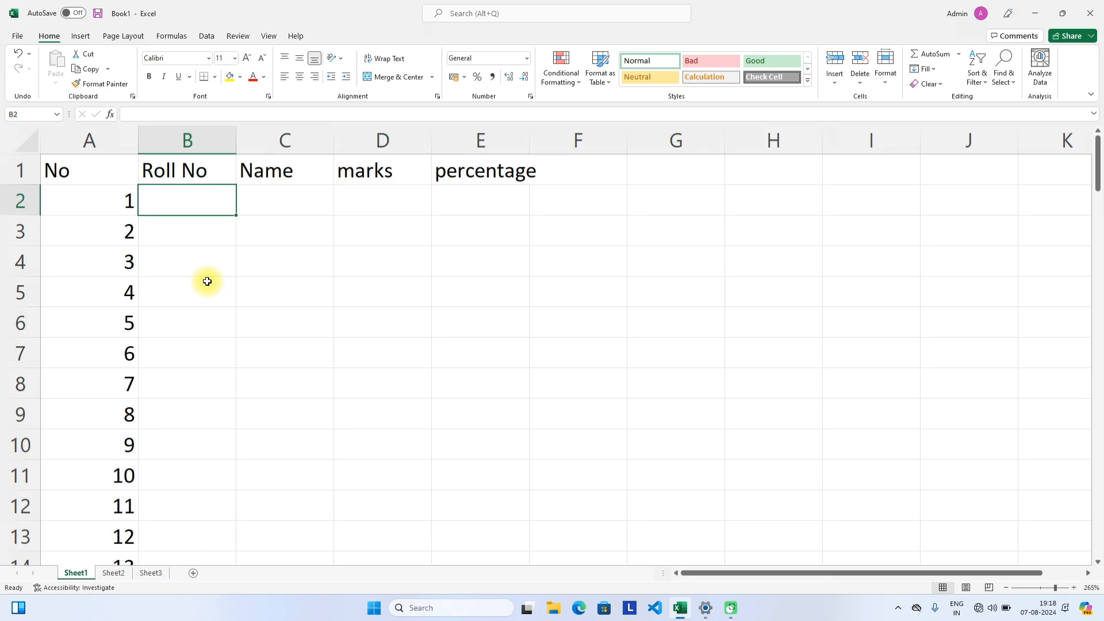
click(115, 200)
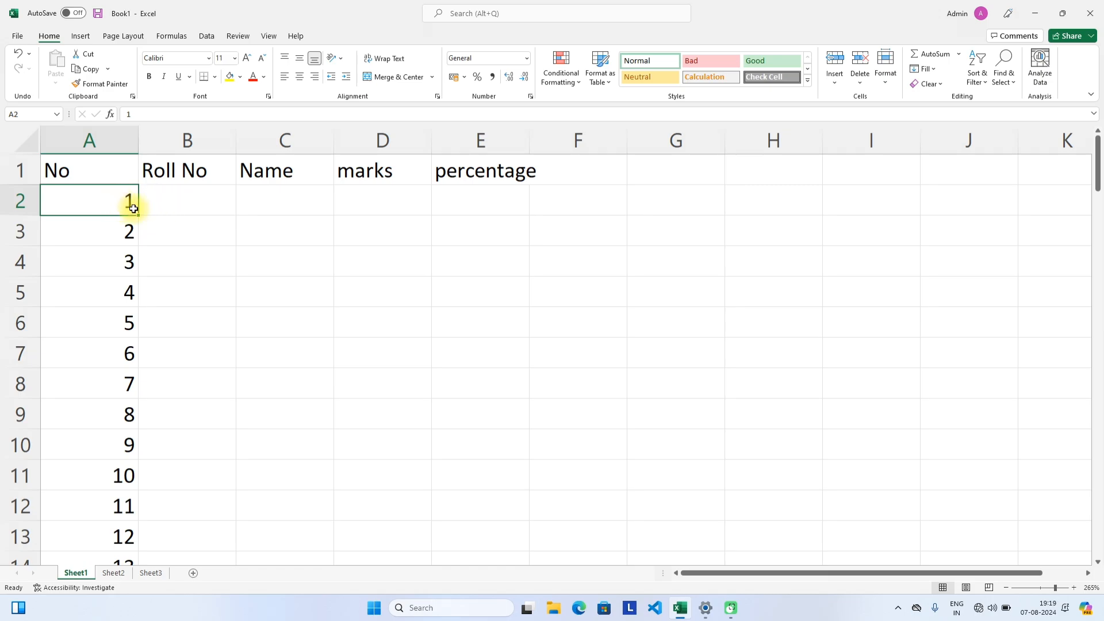
drag(138, 214, 203, 208)
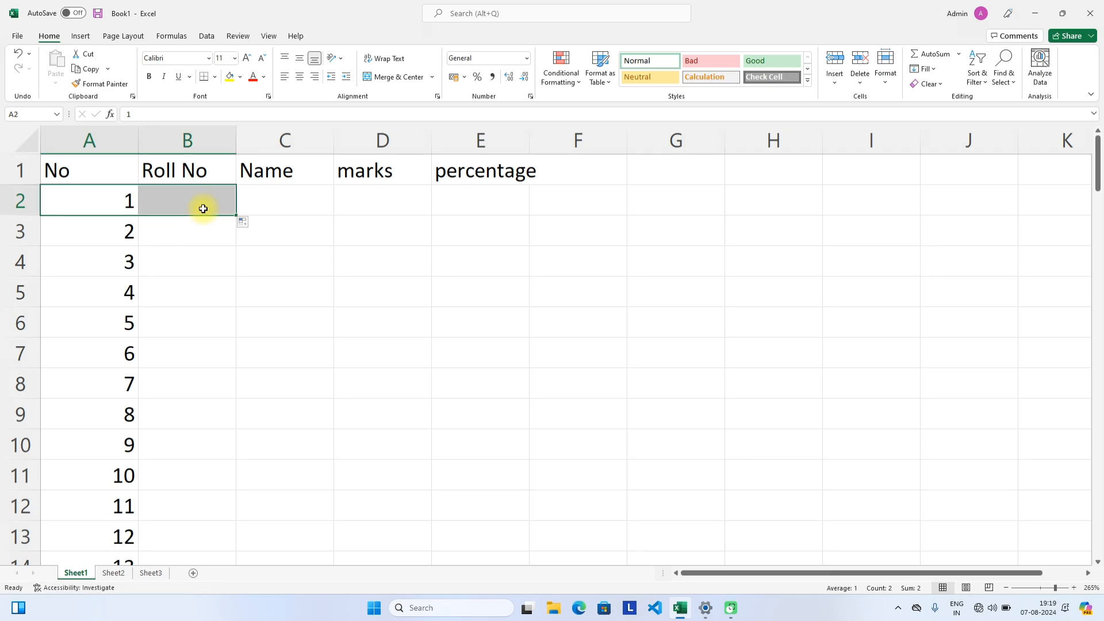
click(203, 209)
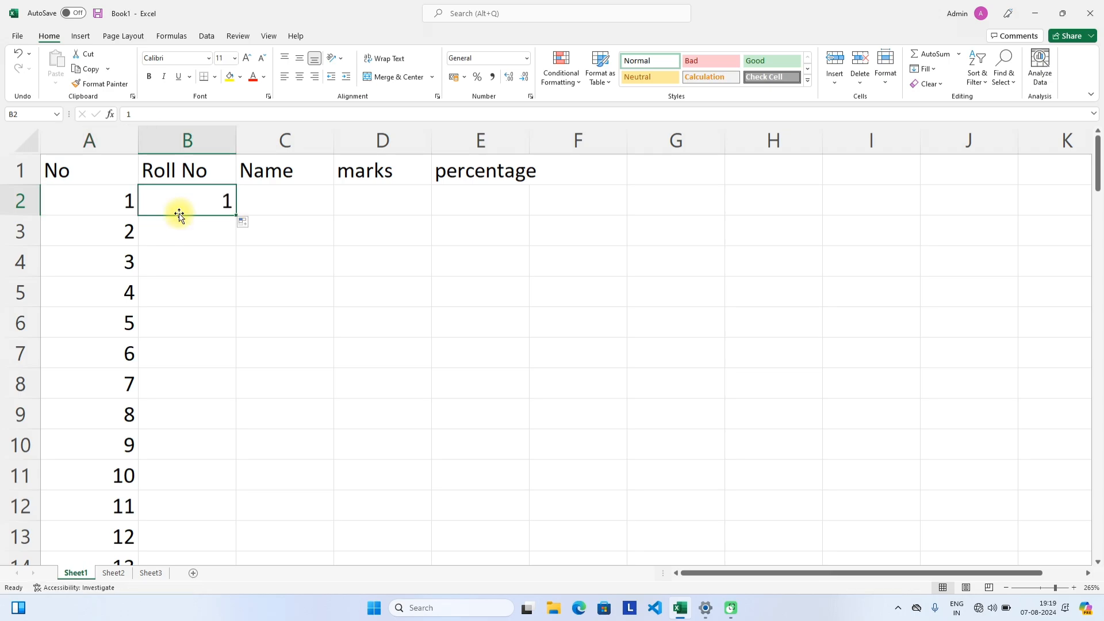
Copy the numbers 1 to 100 from A2:A101 and paste them into the Roll No column starting at B2.
drag(121, 197, 89, 493)
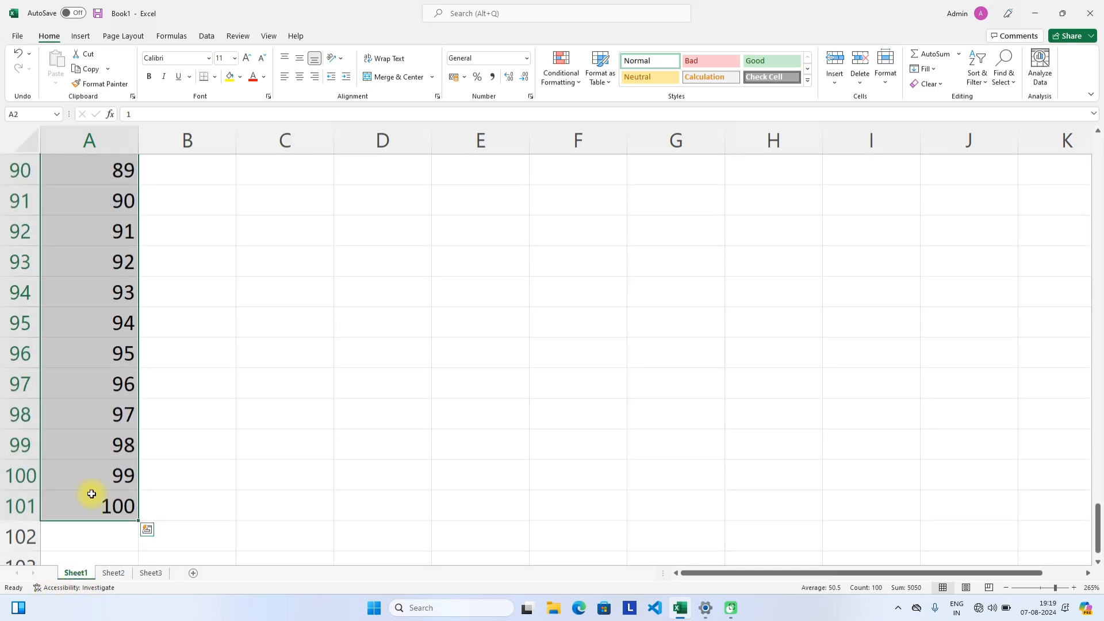
key(ctrl+c)
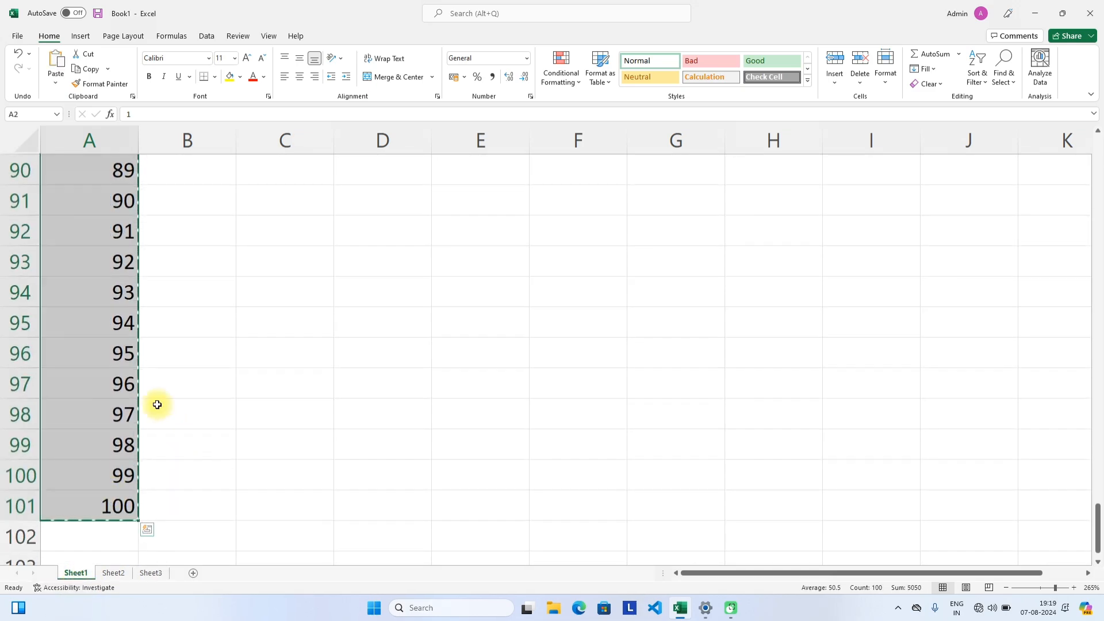
scroll(148, 368, up, 18)
scroll(149, 345, up, 12)
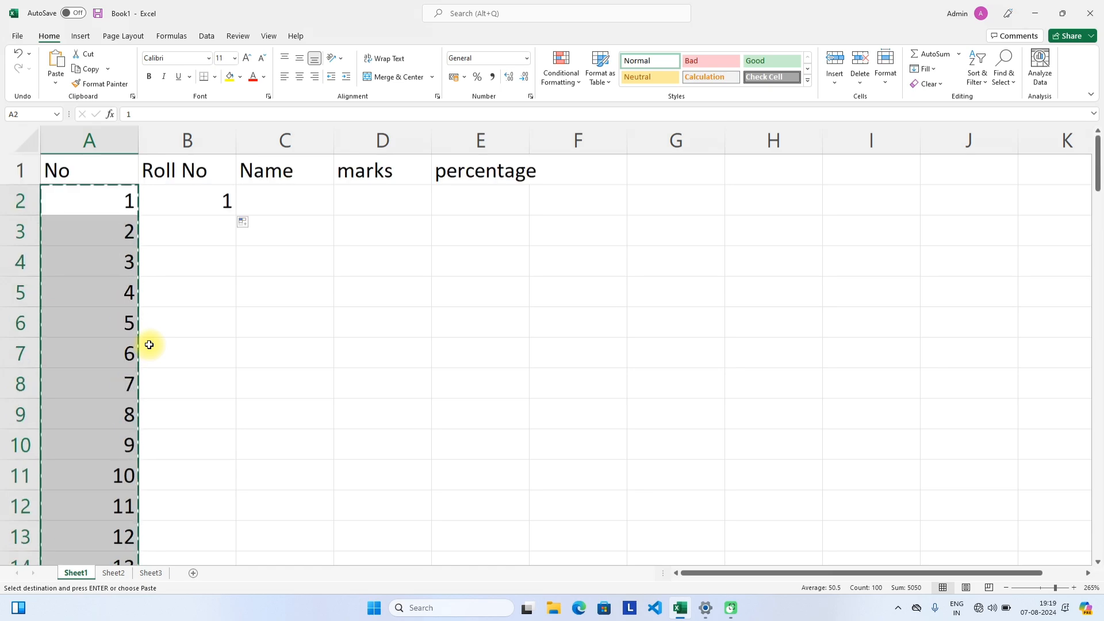
click(158, 206)
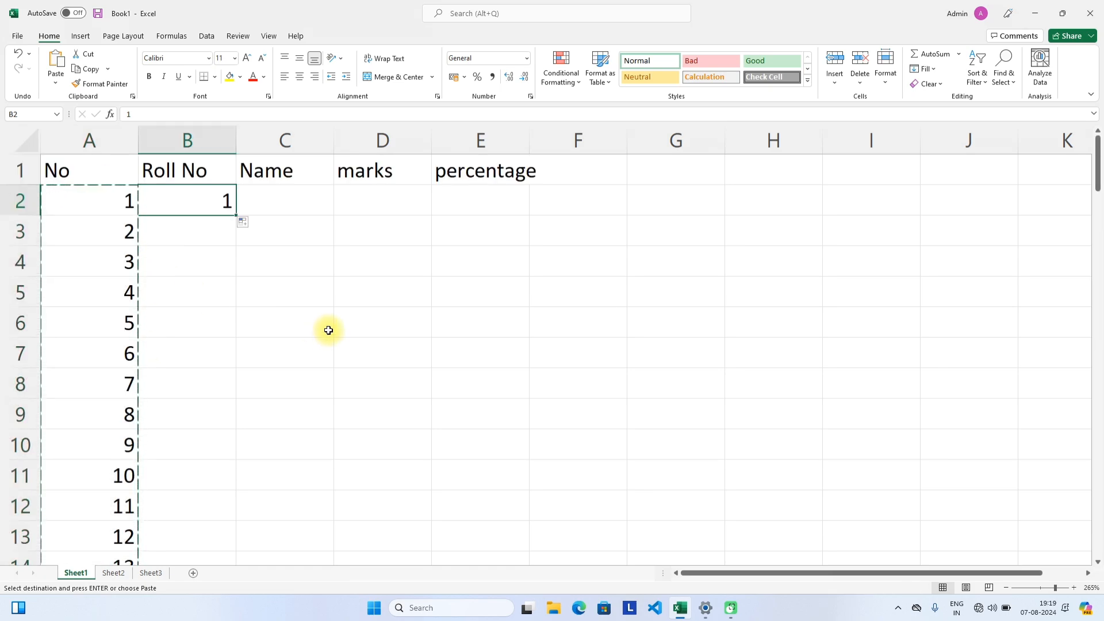
key(ctrl+v)
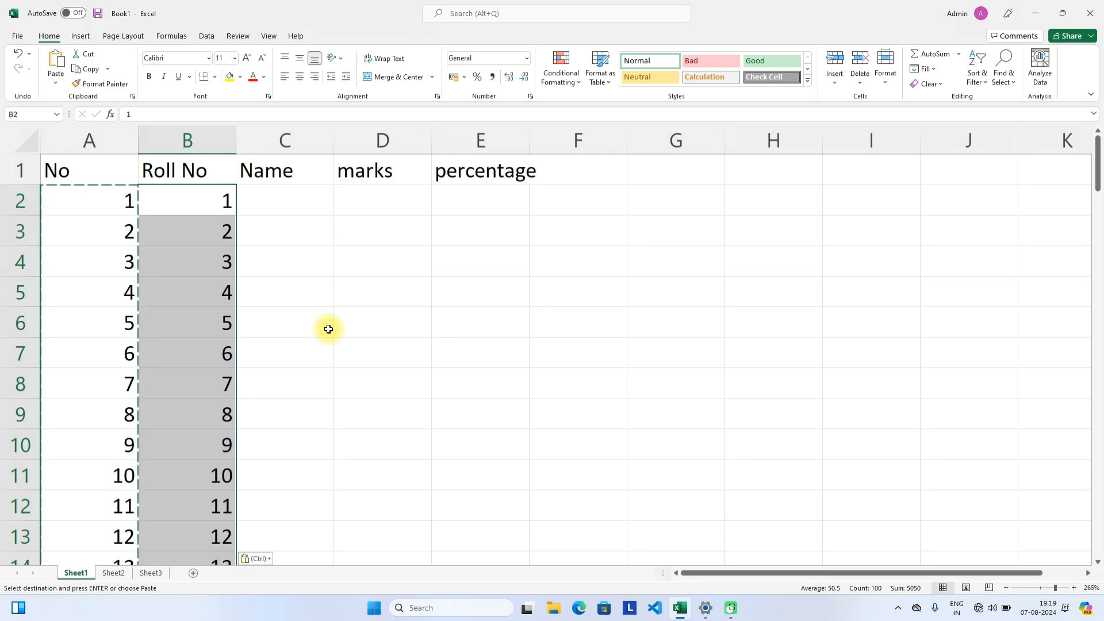
Cut the Roll No numbers from B2:B101, paste them starting at G2, and undo the move.
key(ctrl+c)
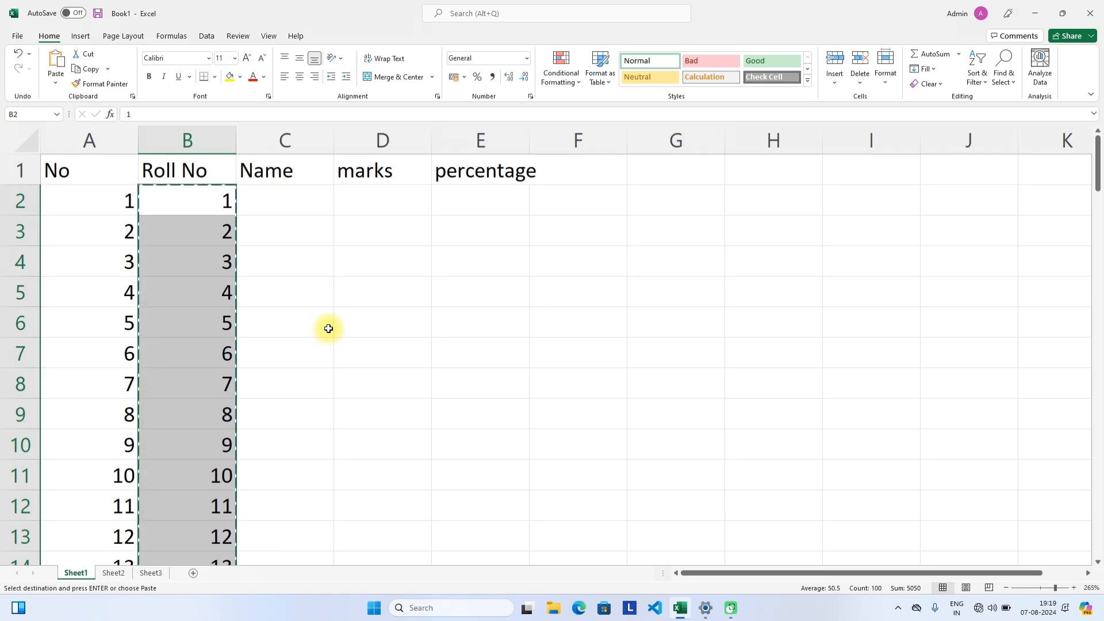
click(679, 204)
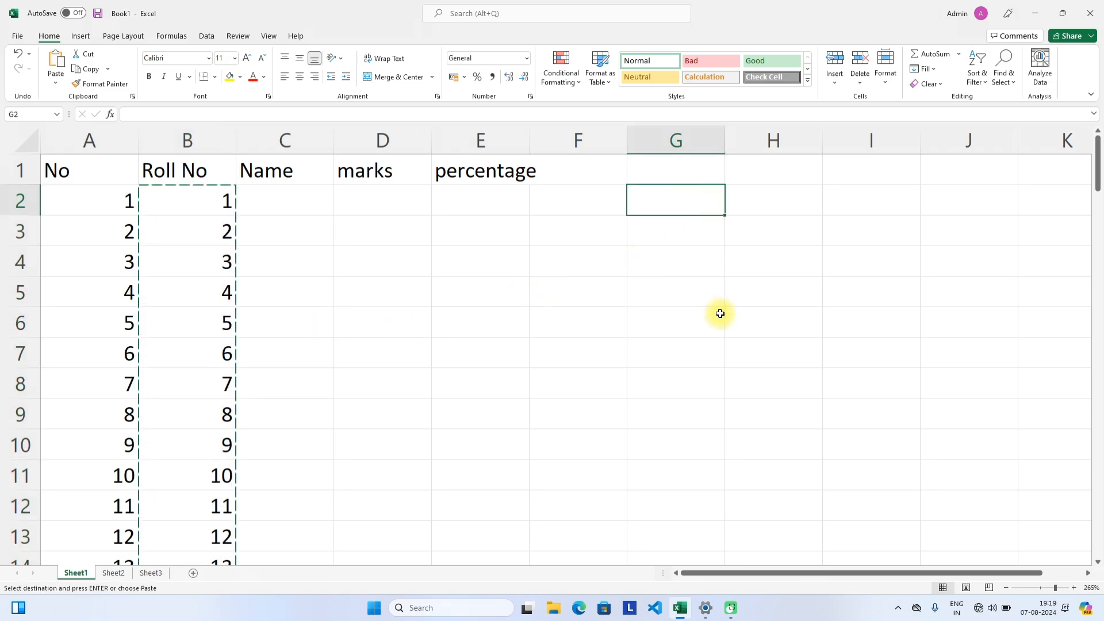
key(ctrl+v)
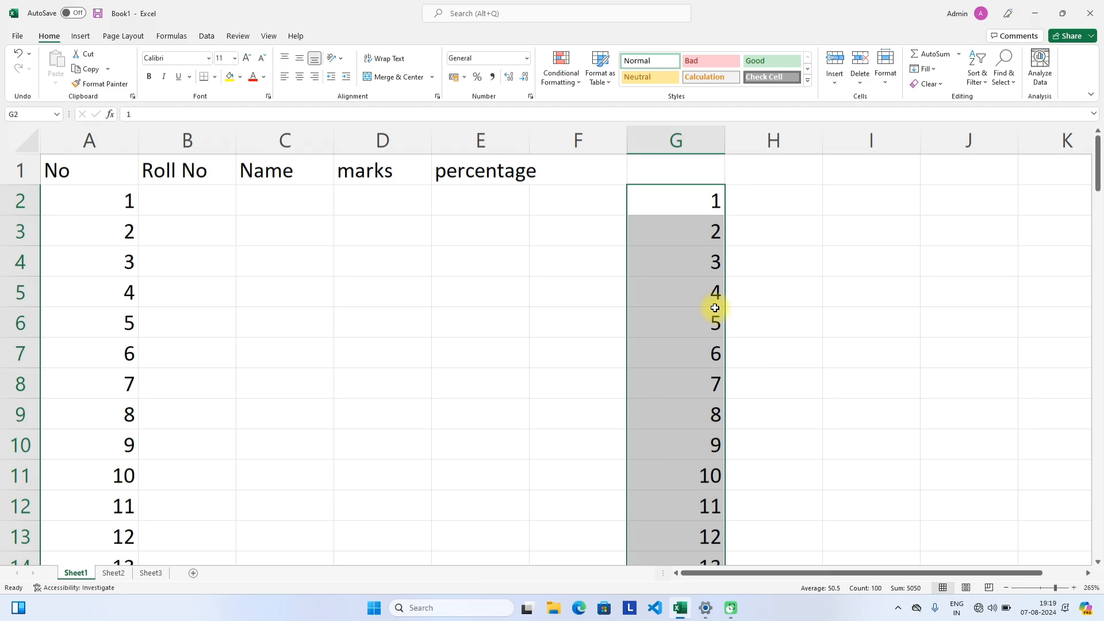
key(ctrl+z)
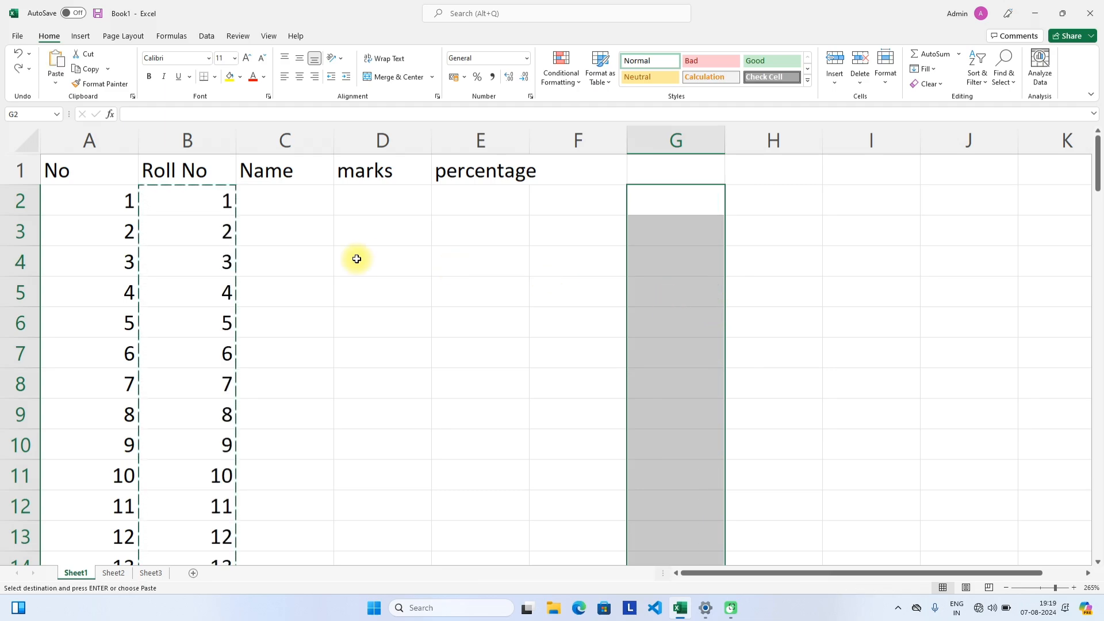
Clear the contents of B2:B101 under the Roll No heading.
drag(184, 193, 193, 541)
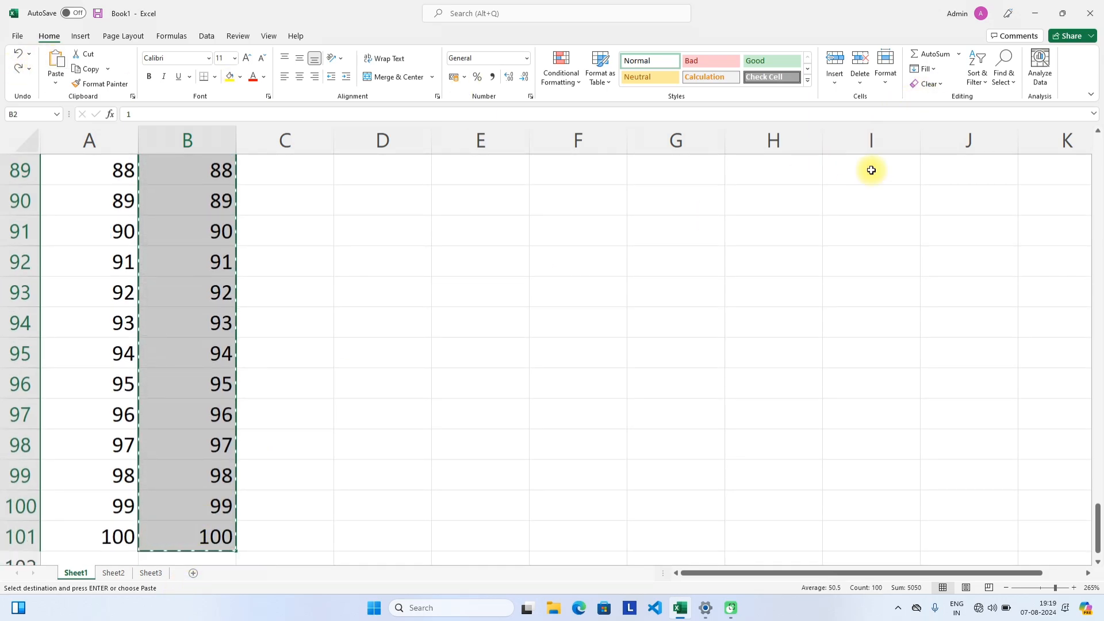
click(932, 84)
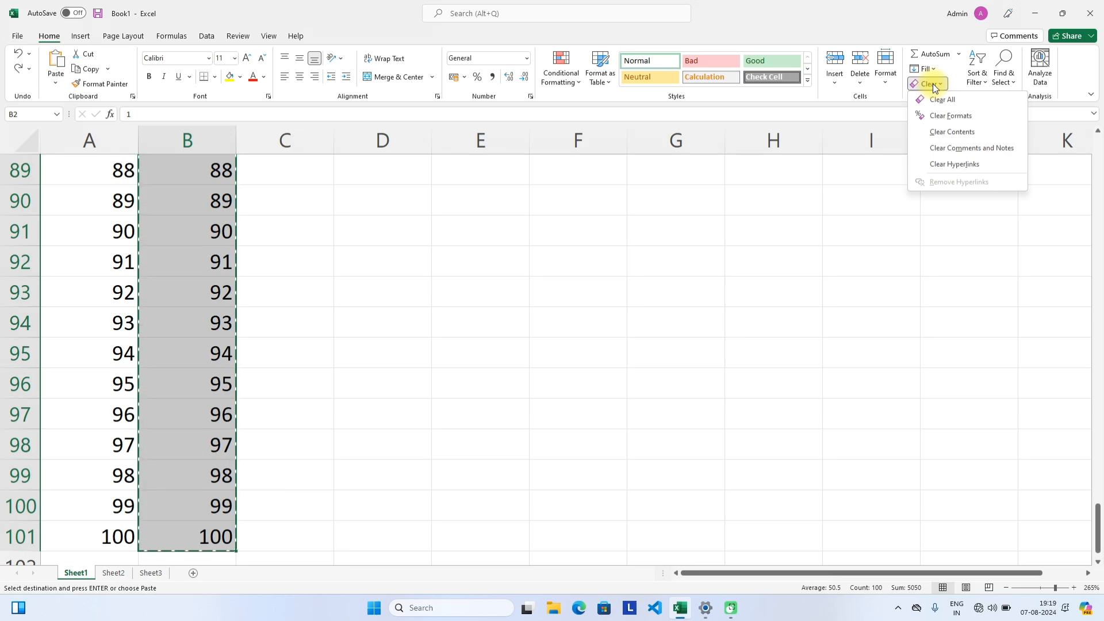
click(987, 132)
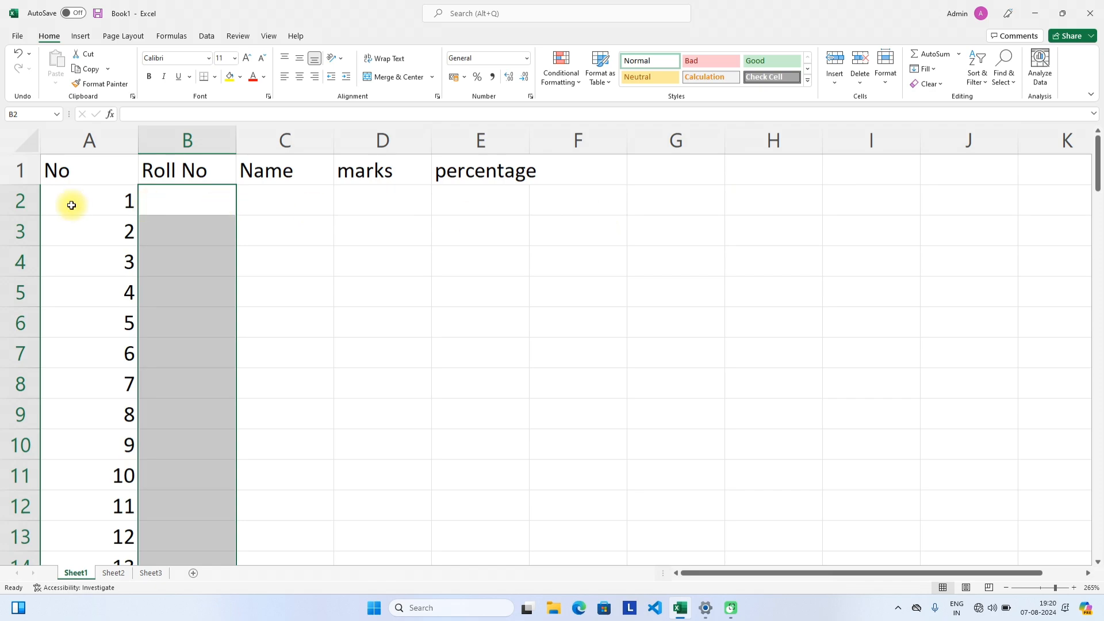
click(155, 237)
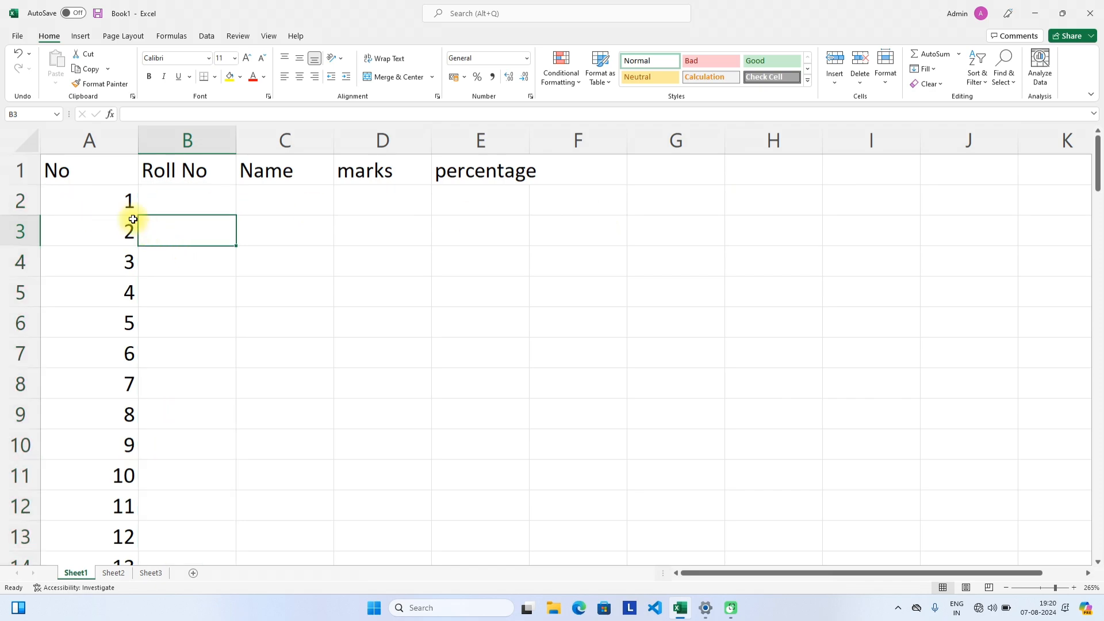
click(80, 197)
drag(88, 212, 90, 222)
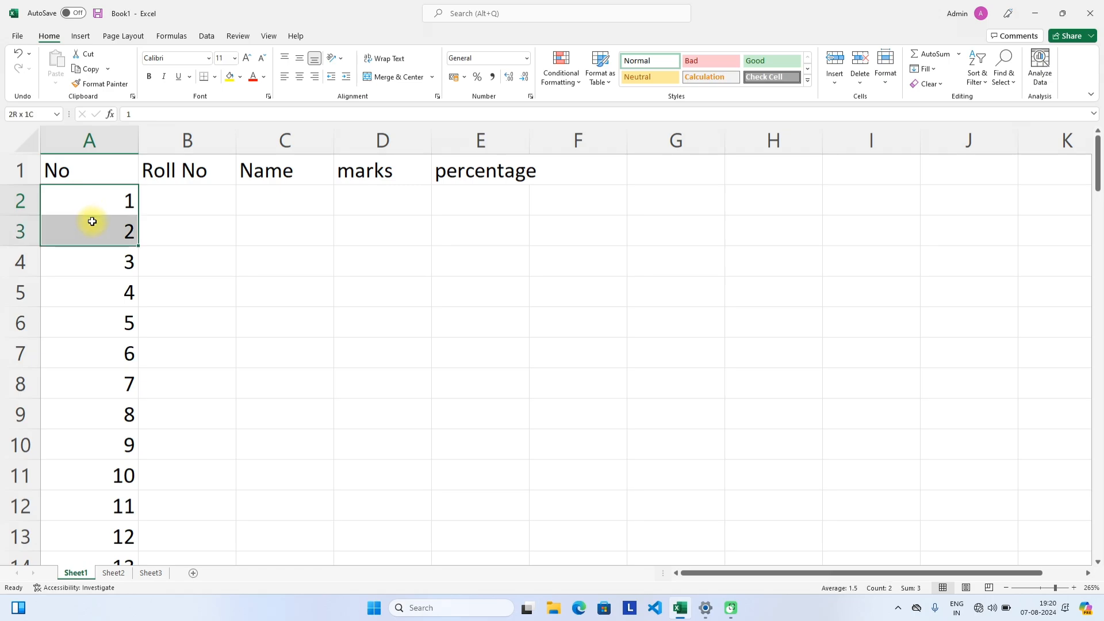
click(178, 210)
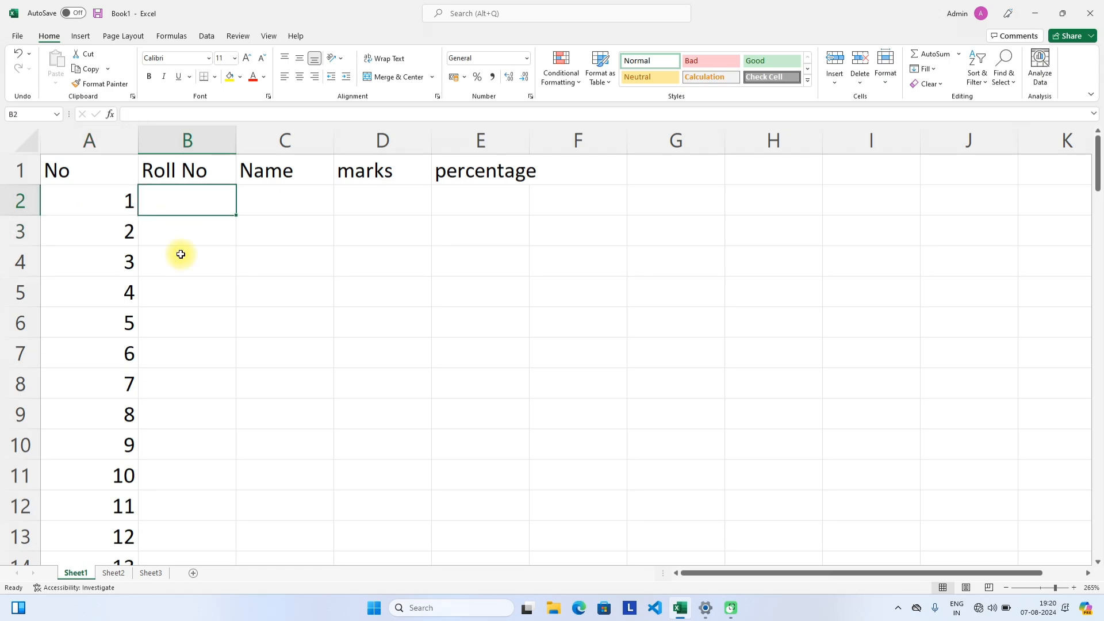
Delete the entire Roll No column (column B) from the sheet.
click(105, 142)
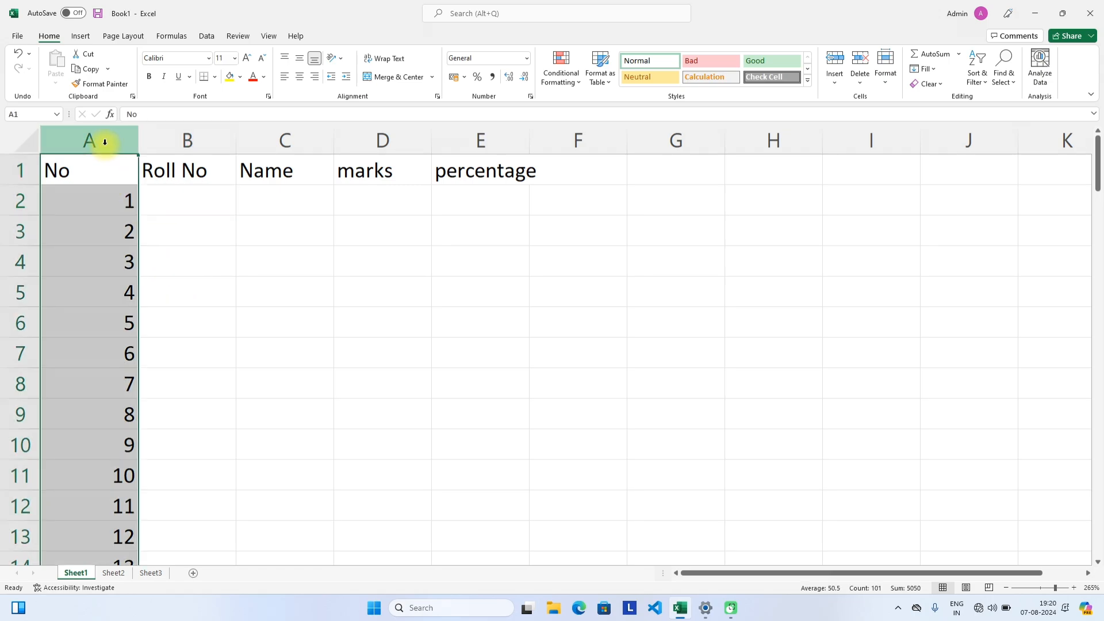
right_click(104, 145)
click(210, 148)
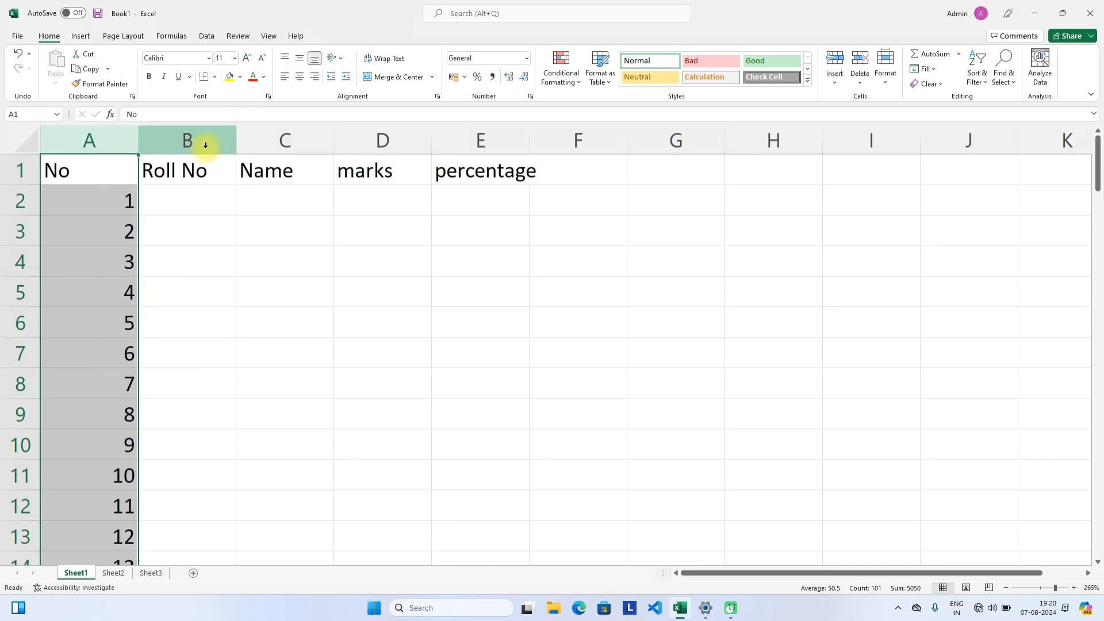
right_click(184, 141)
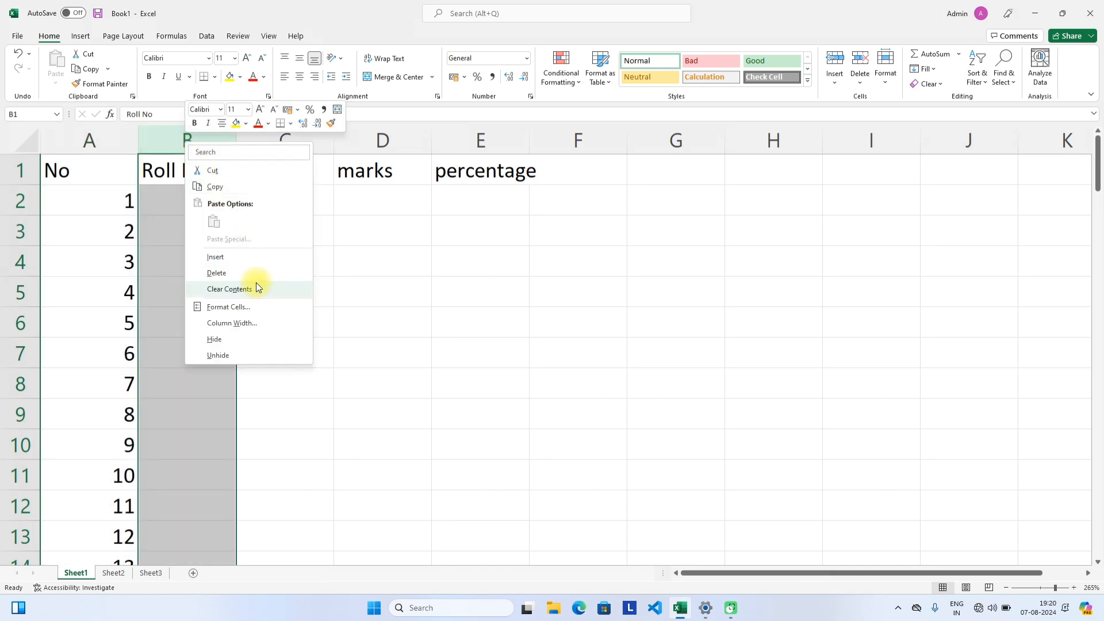
click(252, 276)
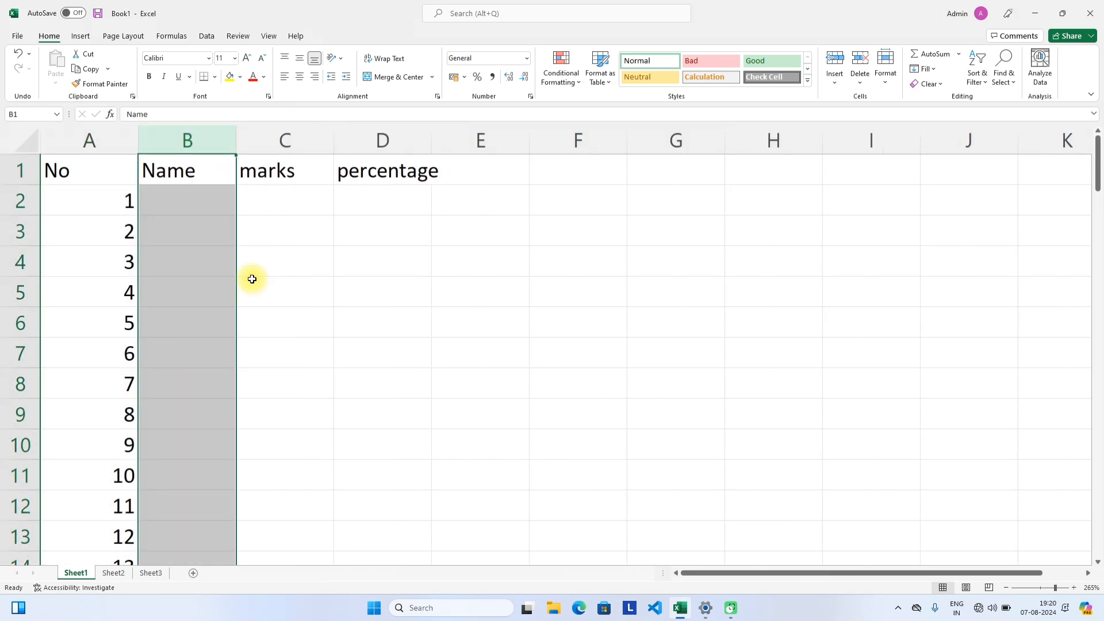
click(252, 279)
Clear everything in A1:H101 and paste the copied sales table at A1, with column A fitted to its dates.
click(88, 175)
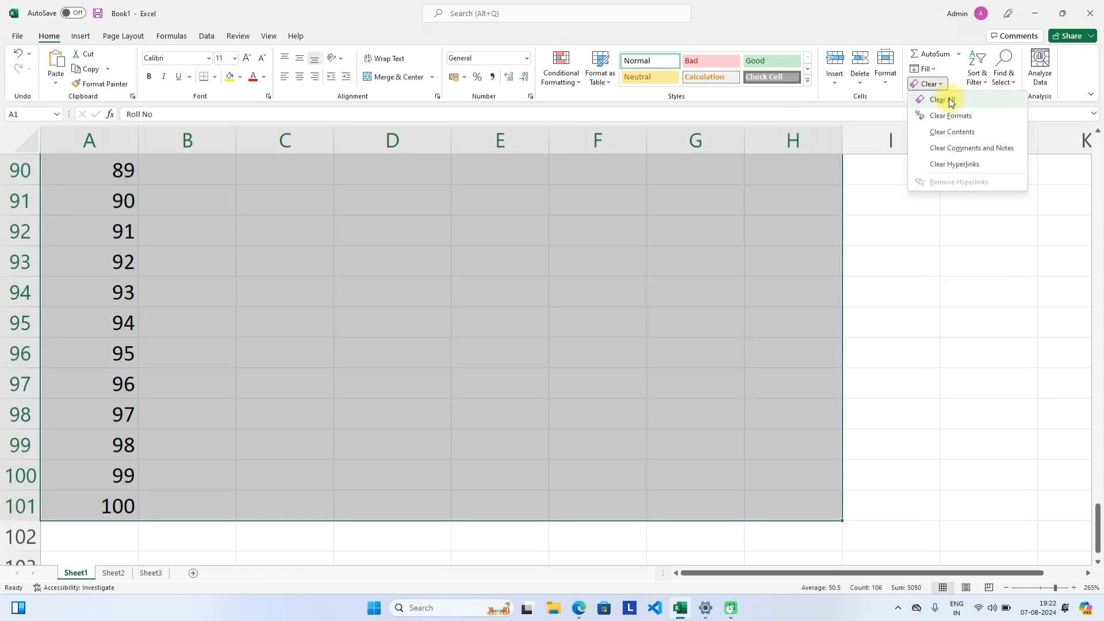
click(941, 98)
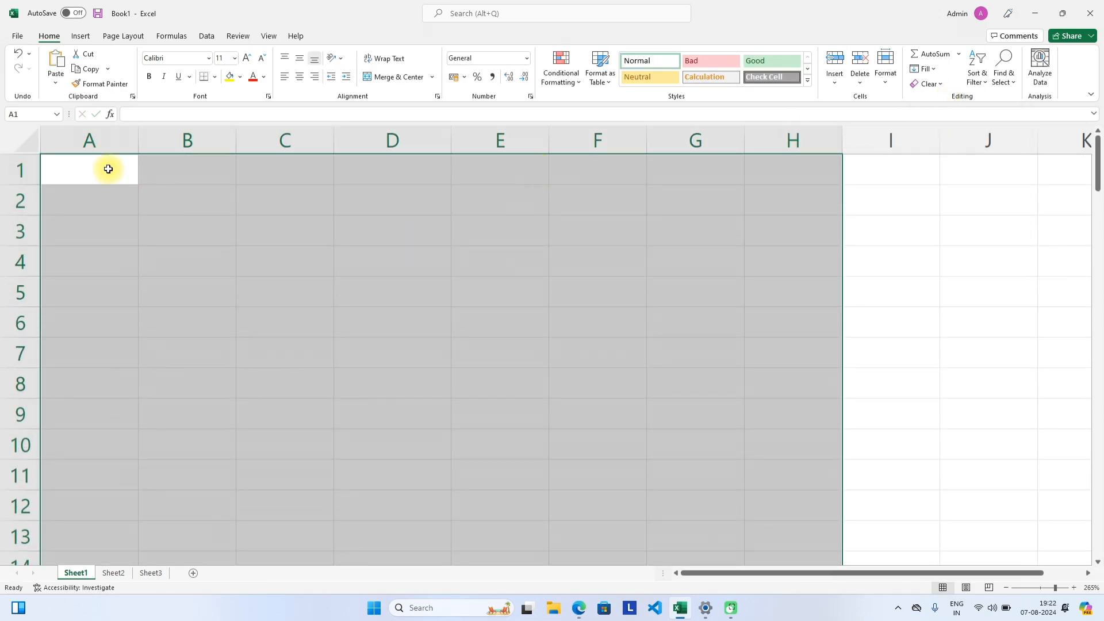
key(ctrl+v)
double_click(139, 140)
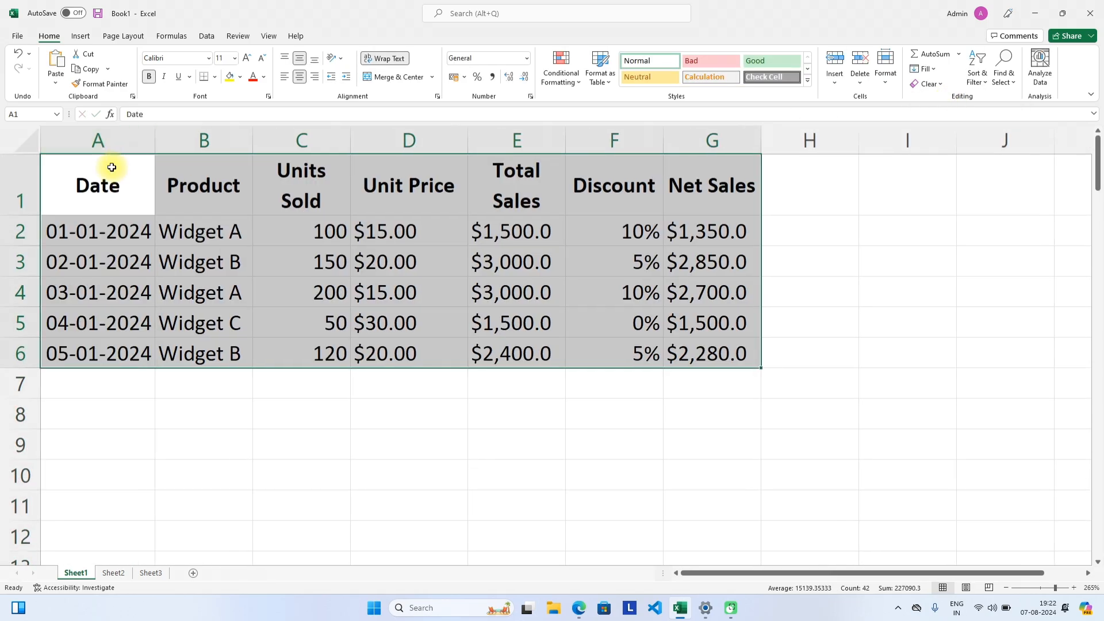
Insert a new row above the table headers and enter the title "Sales Data" in D1.
right_click(29, 172)
click(105, 295)
click(429, 168)
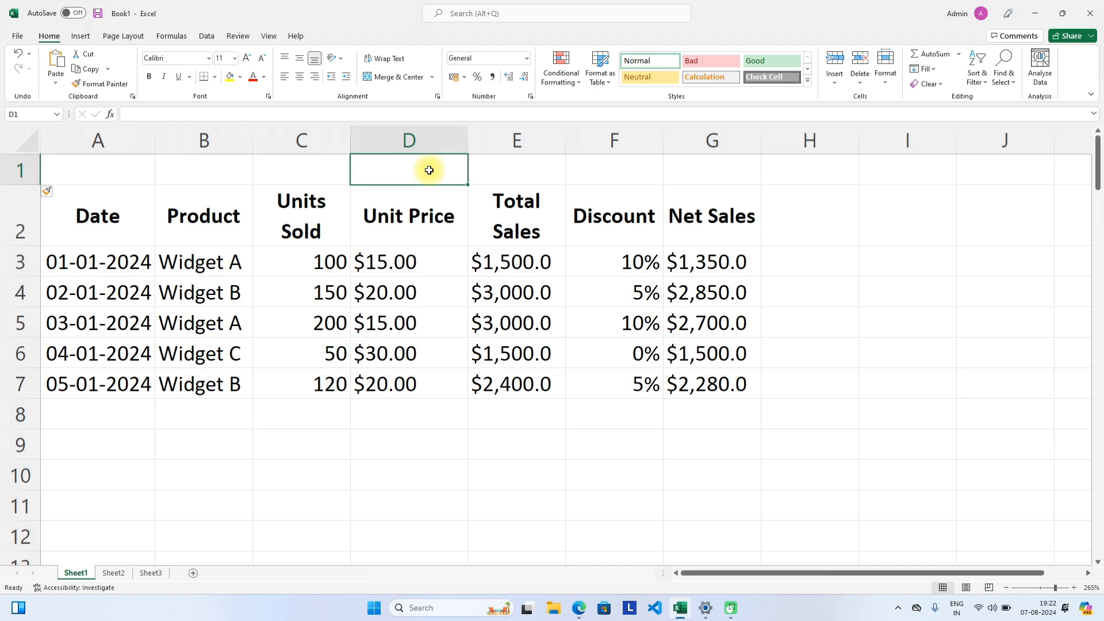
text(Sales Data)
click(506, 395)
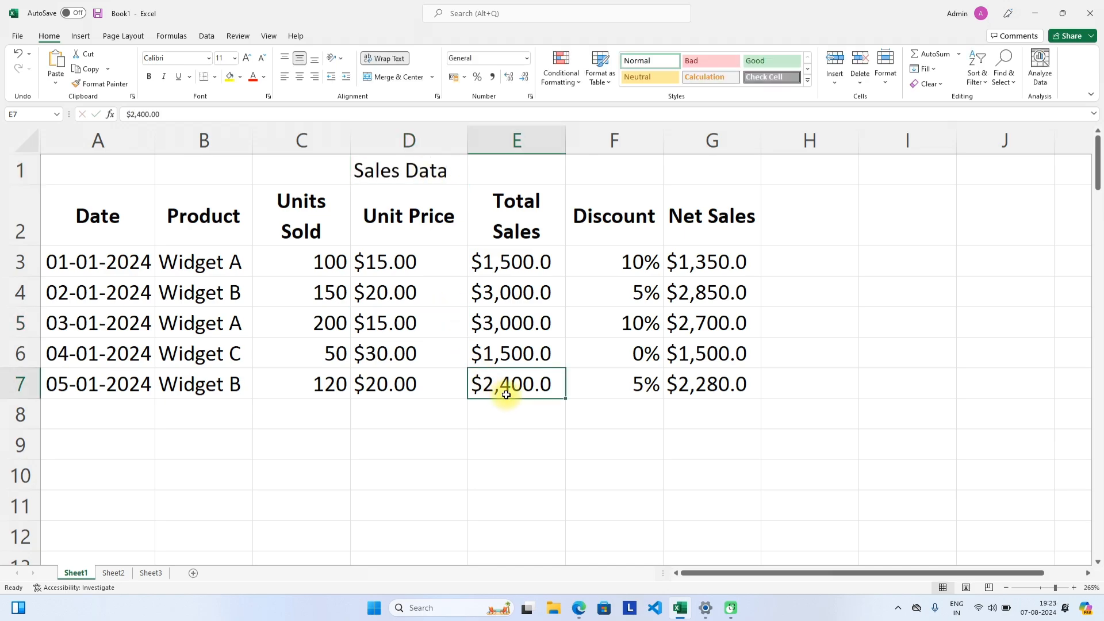
Turn off text wrapping for the Units Sold header in C2 and the Total Sales header in E2.
click(658, 396)
scroll(533, 319, up, 8)
scroll(530, 325, down, 6)
scroll(485, 334, down, 6)
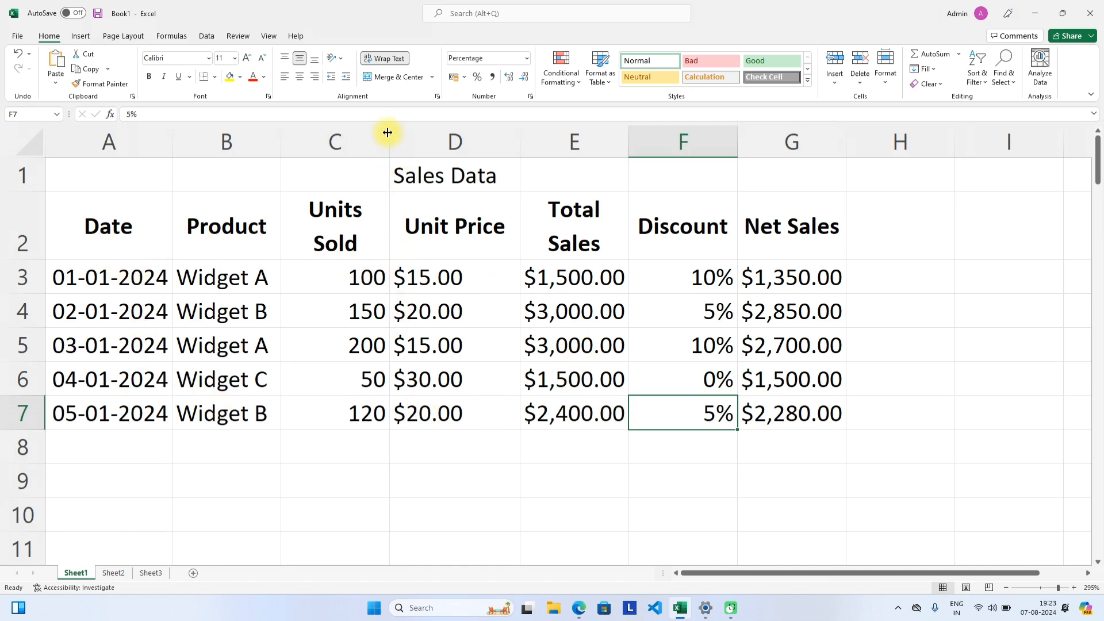
click(341, 229)
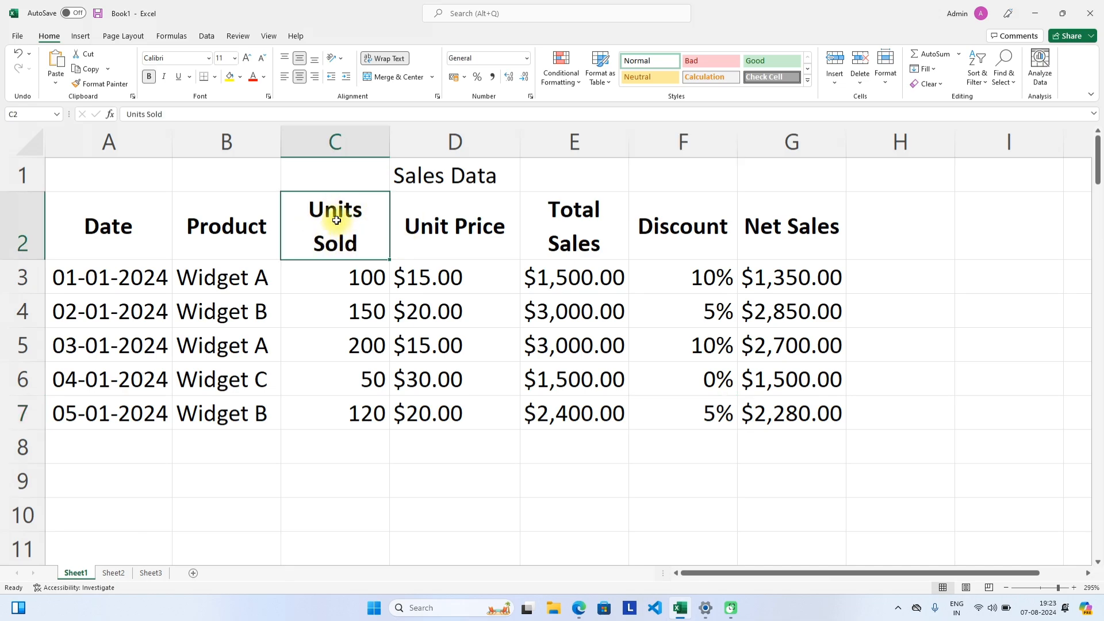
click(380, 57)
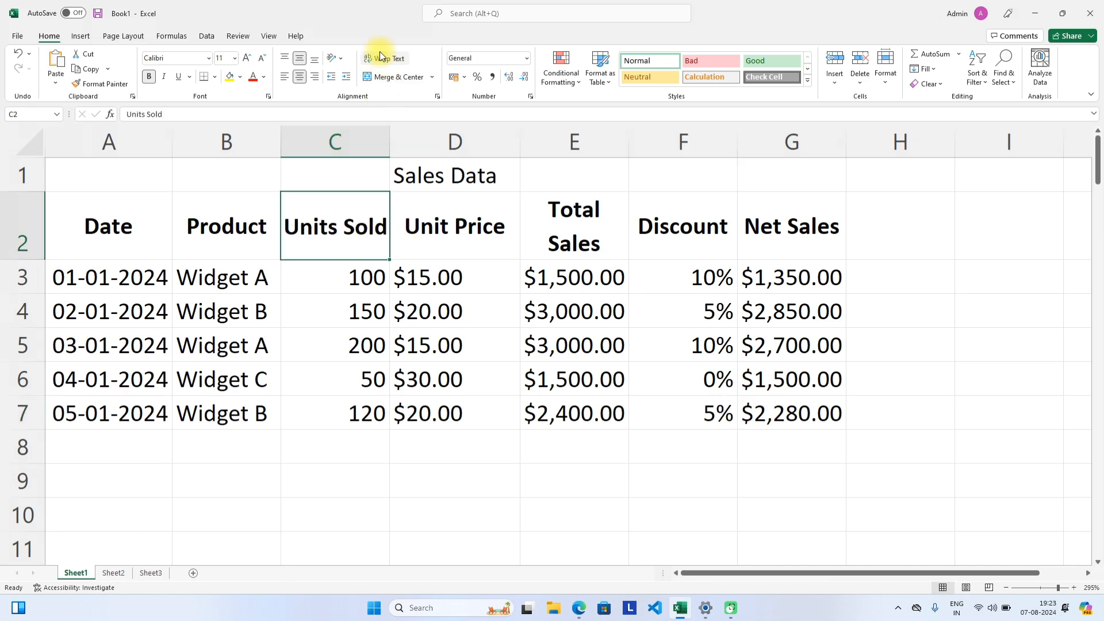
click(440, 236)
click(570, 227)
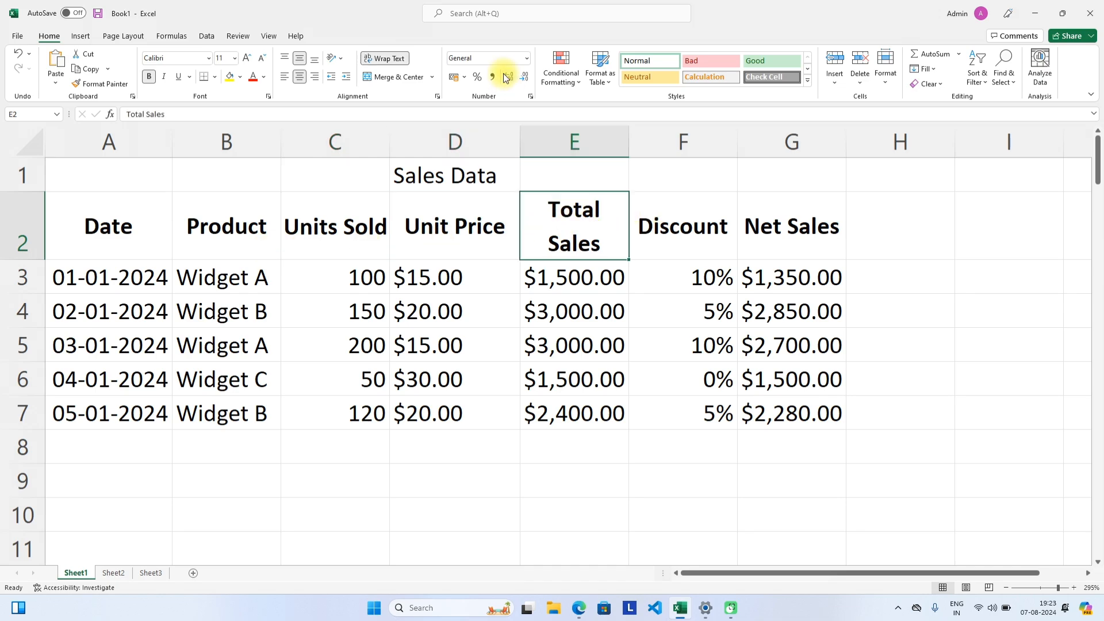
click(399, 58)
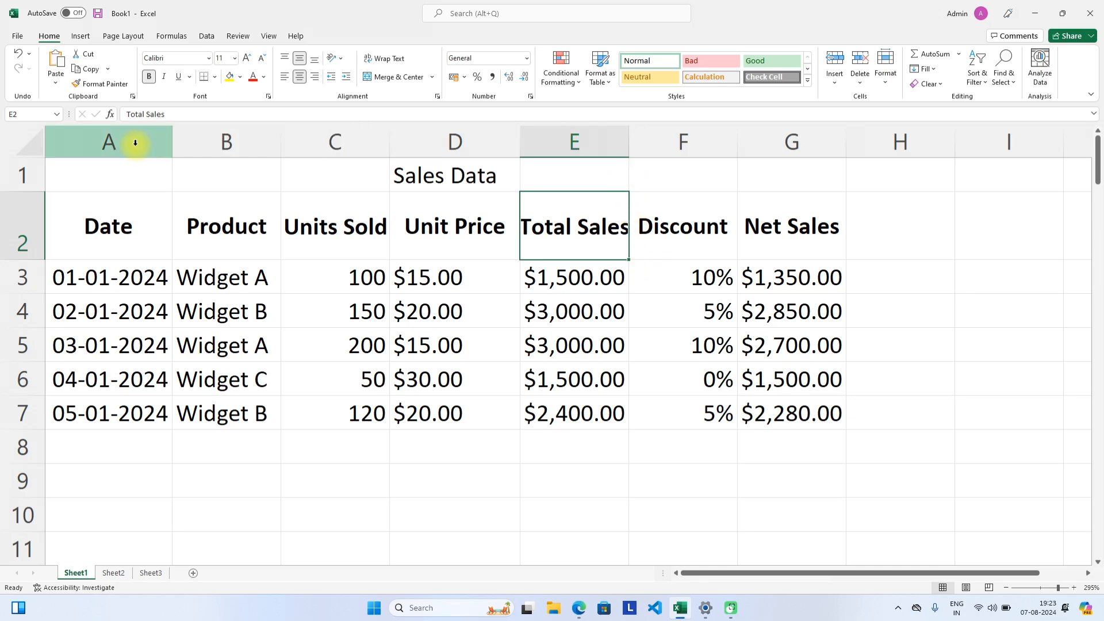
AutoFit the widths of columns A through G to their contents.
drag(135, 143, 814, 149)
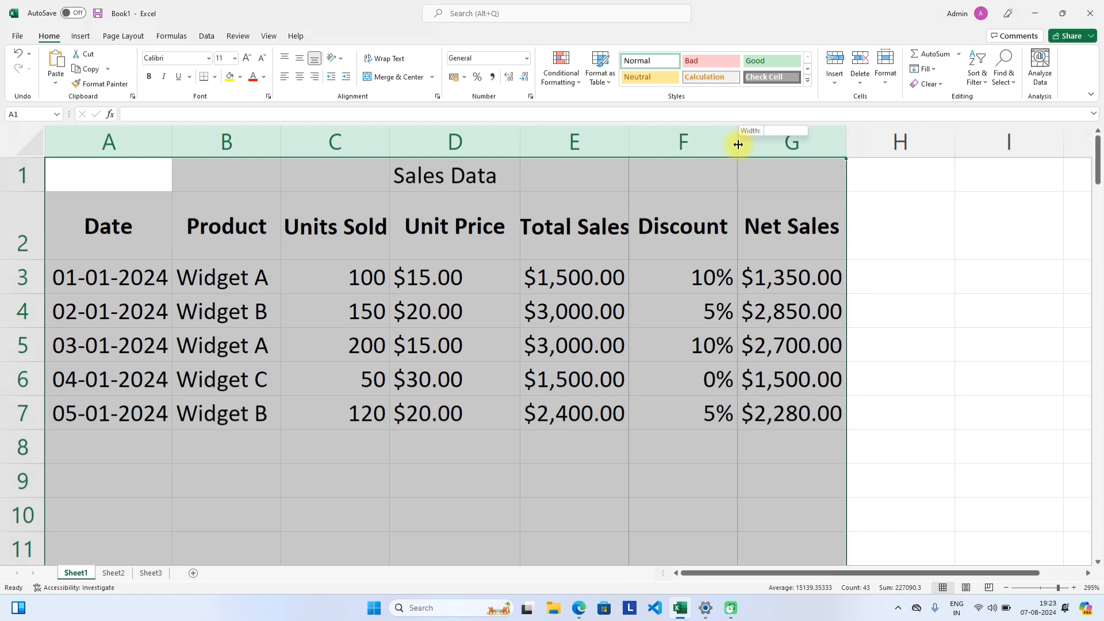
double_click(738, 144)
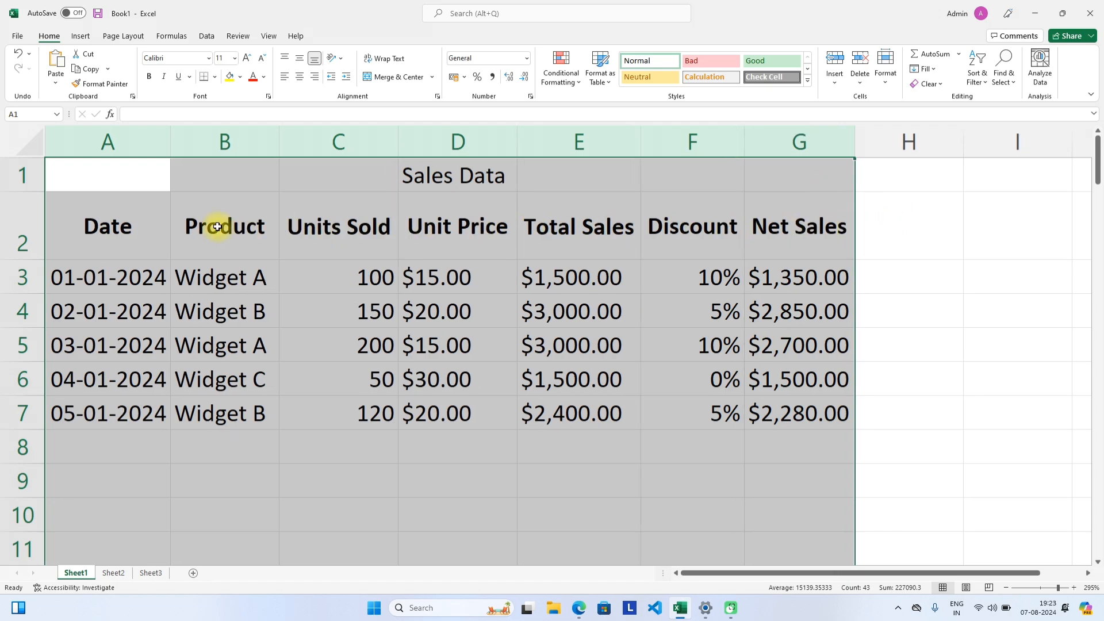
click(135, 223)
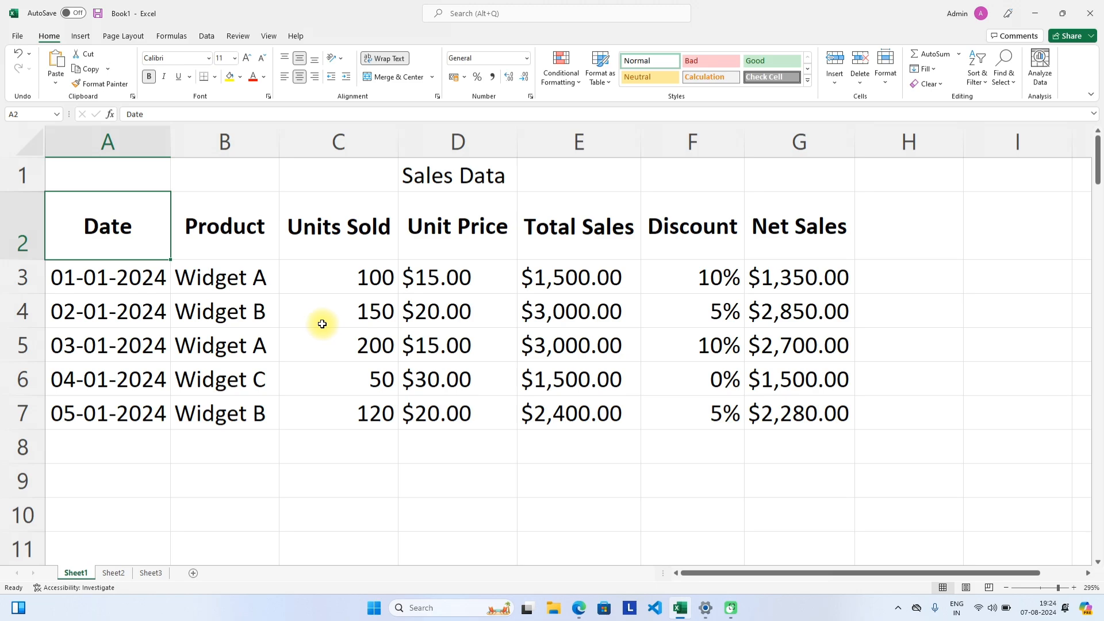
Try to merge and center the Sales Data title across C1:E1.
click(419, 174)
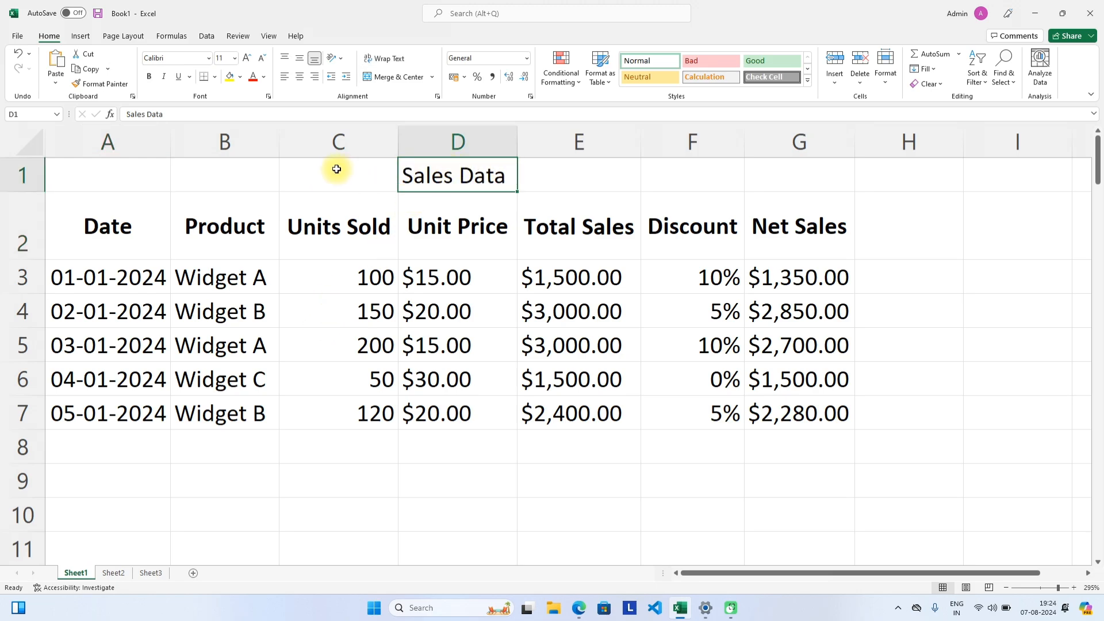
drag(336, 167, 626, 169)
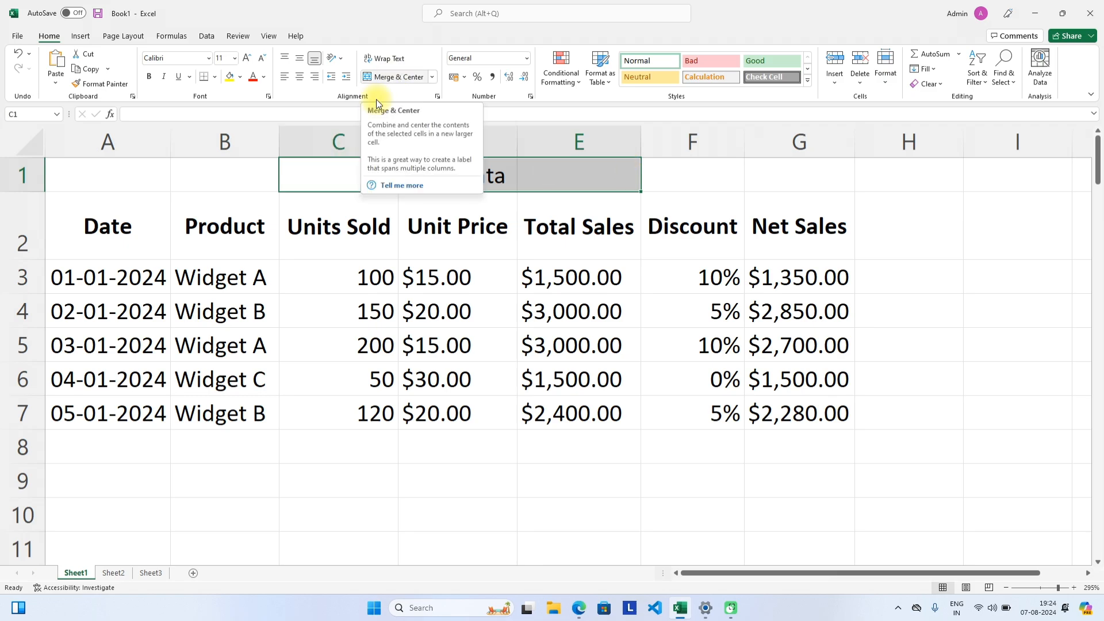
click(389, 79)
Merge and center the Sales Data title across A1:G1, the full width of the table.
drag(82, 166, 799, 182)
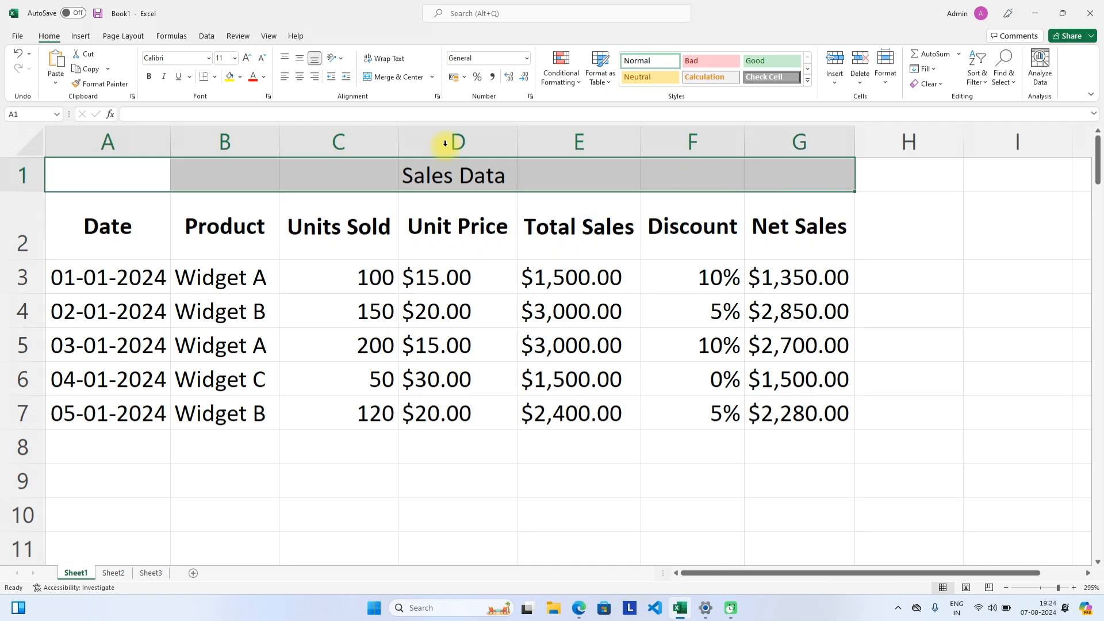
click(384, 77)
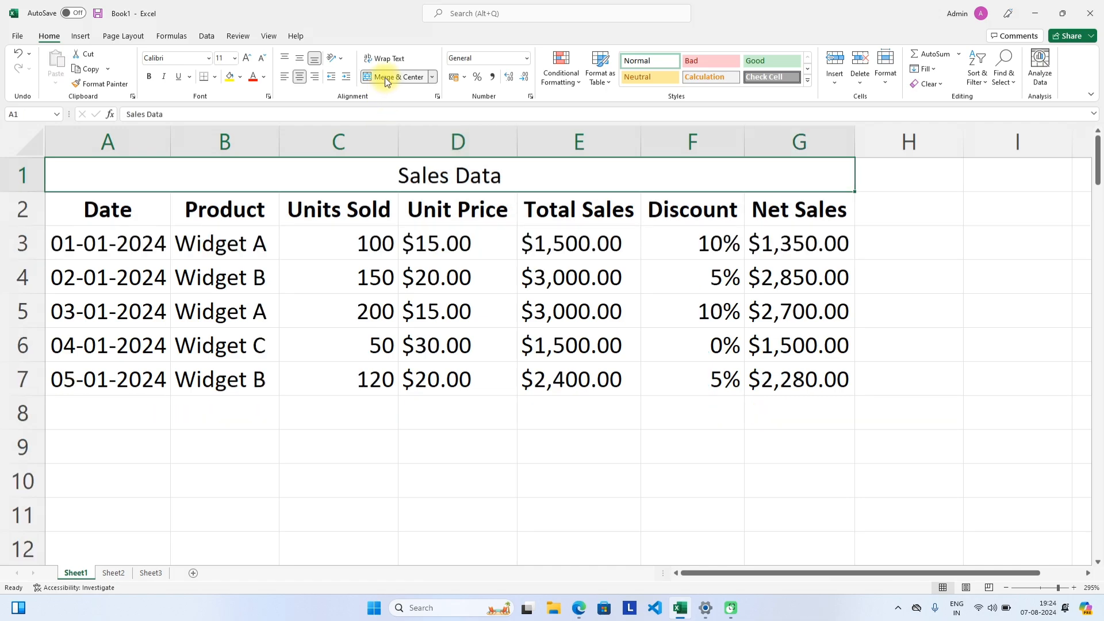
click(454, 345)
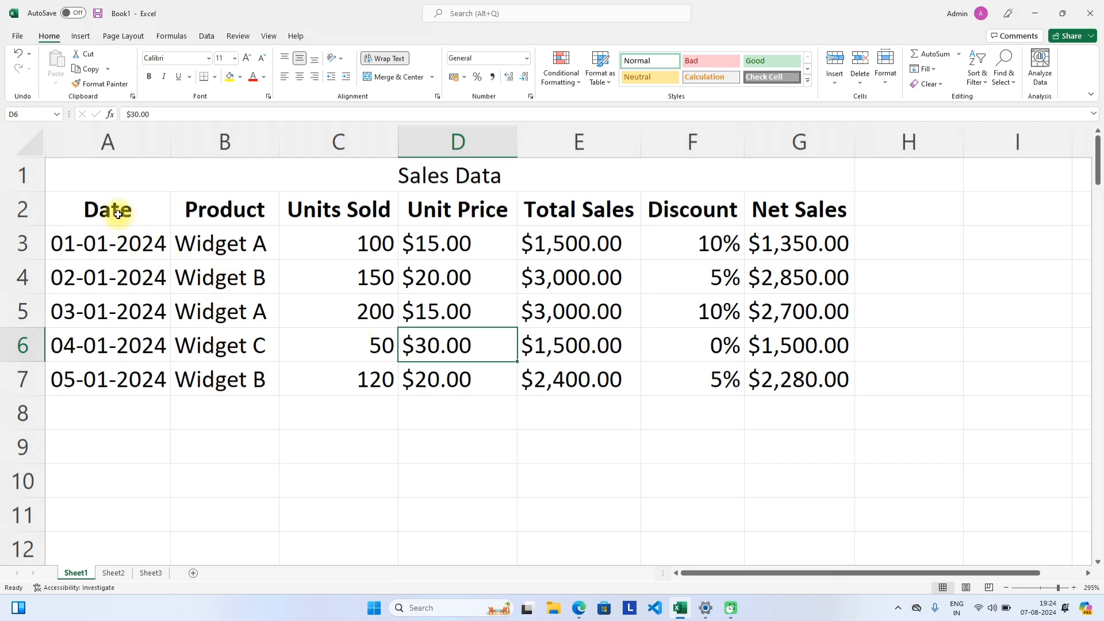
Apply All Borders to the sales table in A2:G7.
drag(115, 210, 829, 380)
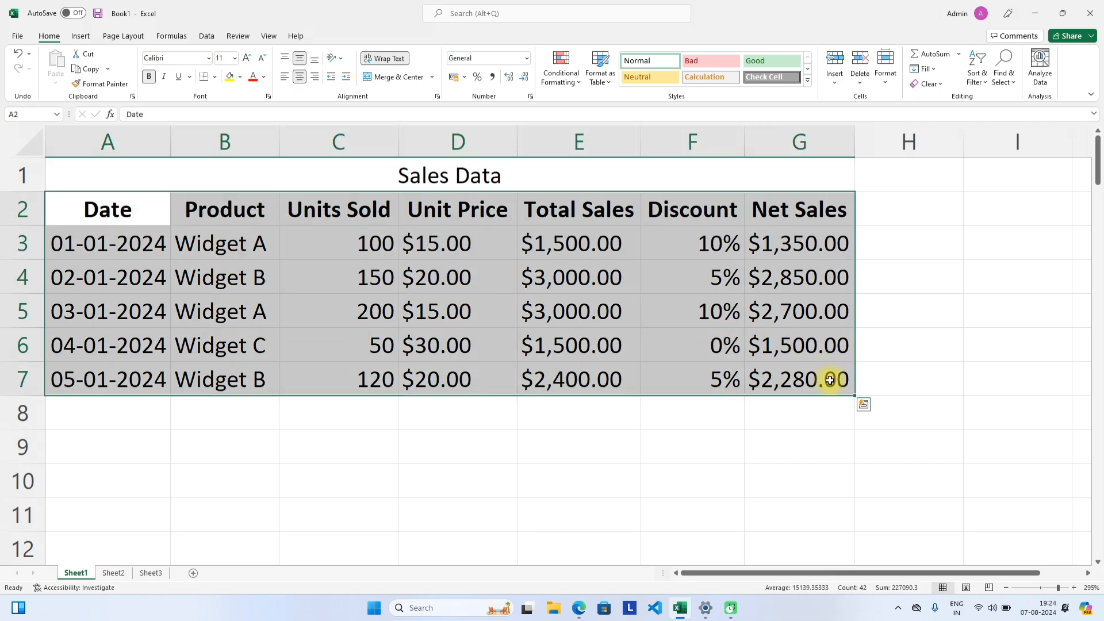
click(214, 78)
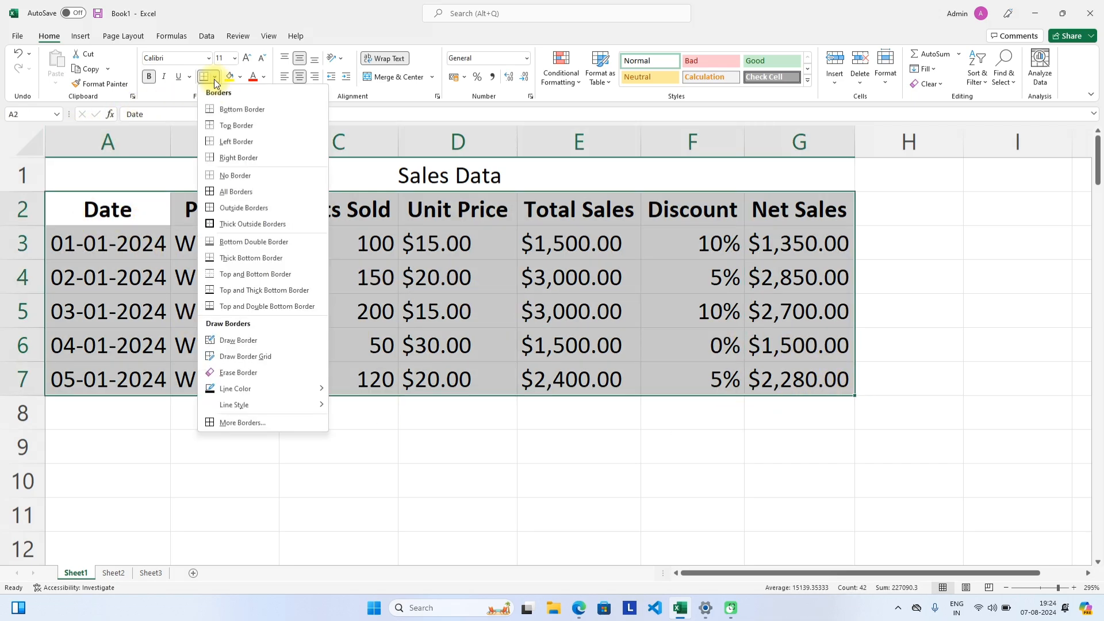
click(233, 189)
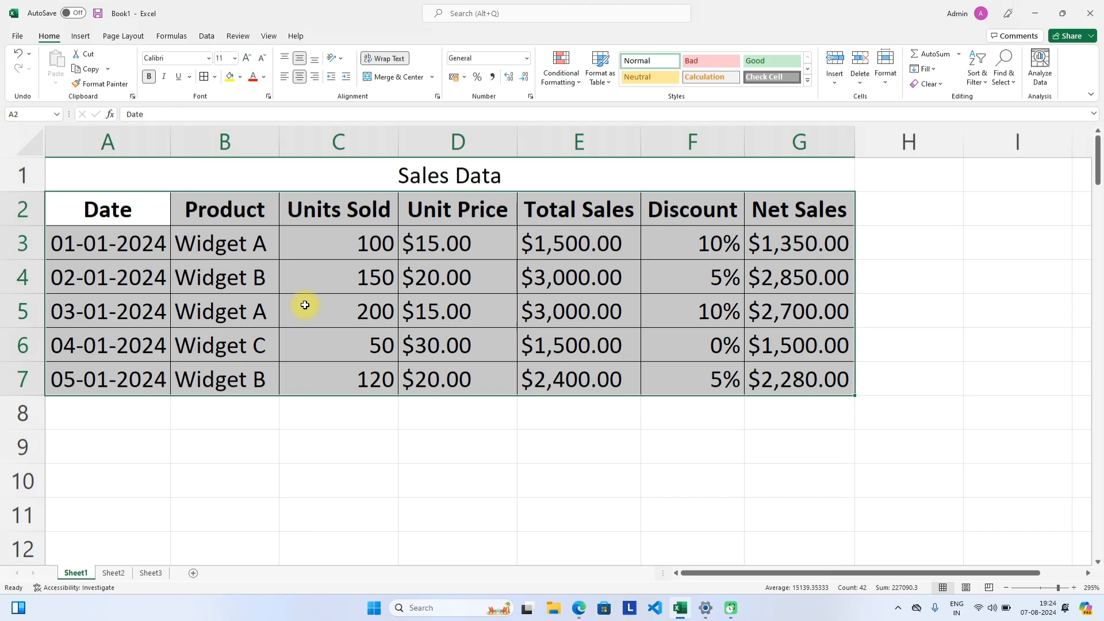
Try to insert a blank row above the Sales Data title.
click(476, 357)
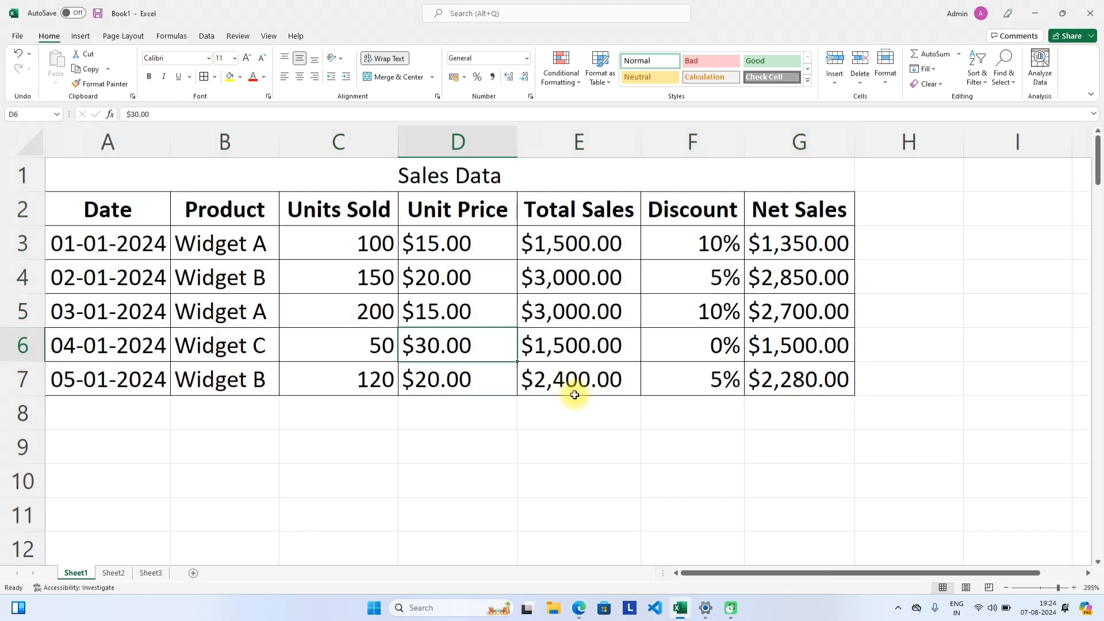
right_click(31, 180)
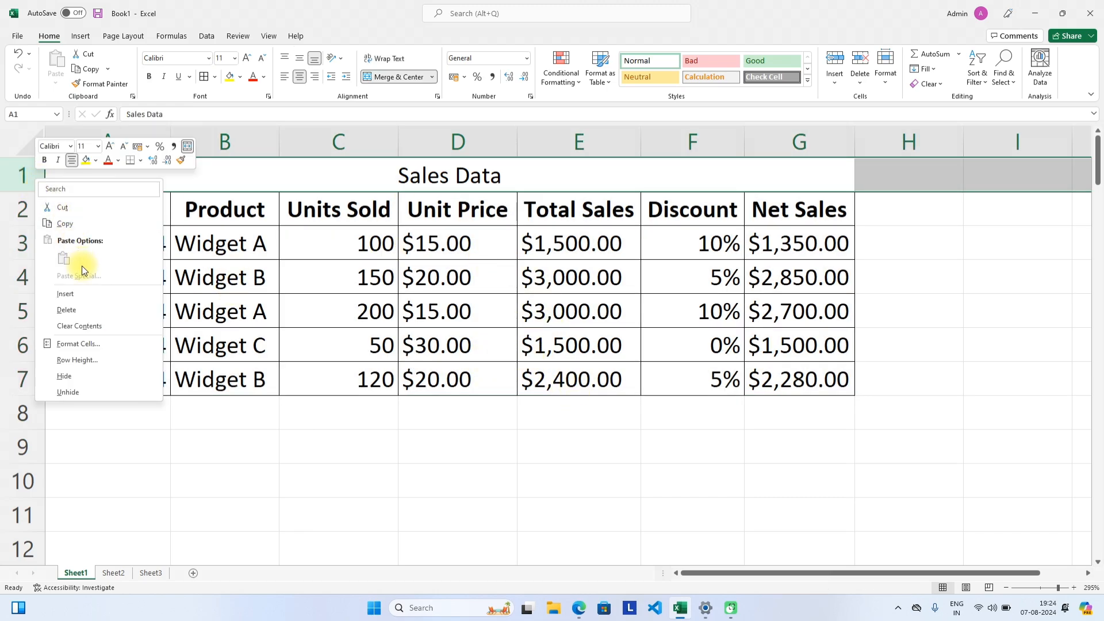
click(87, 296)
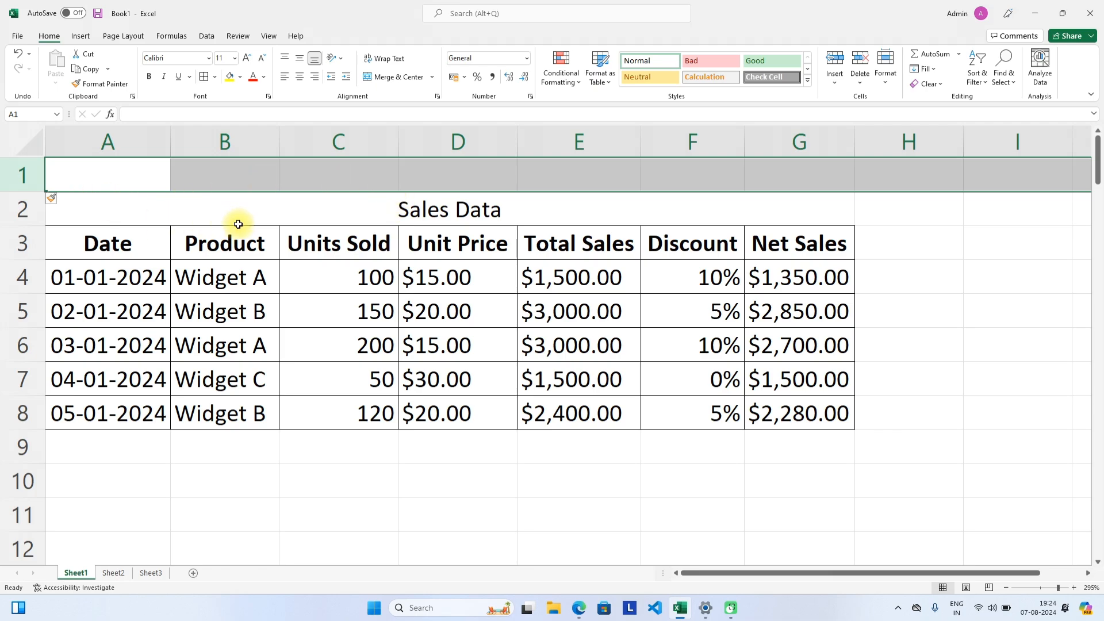
key(ctrl+z)
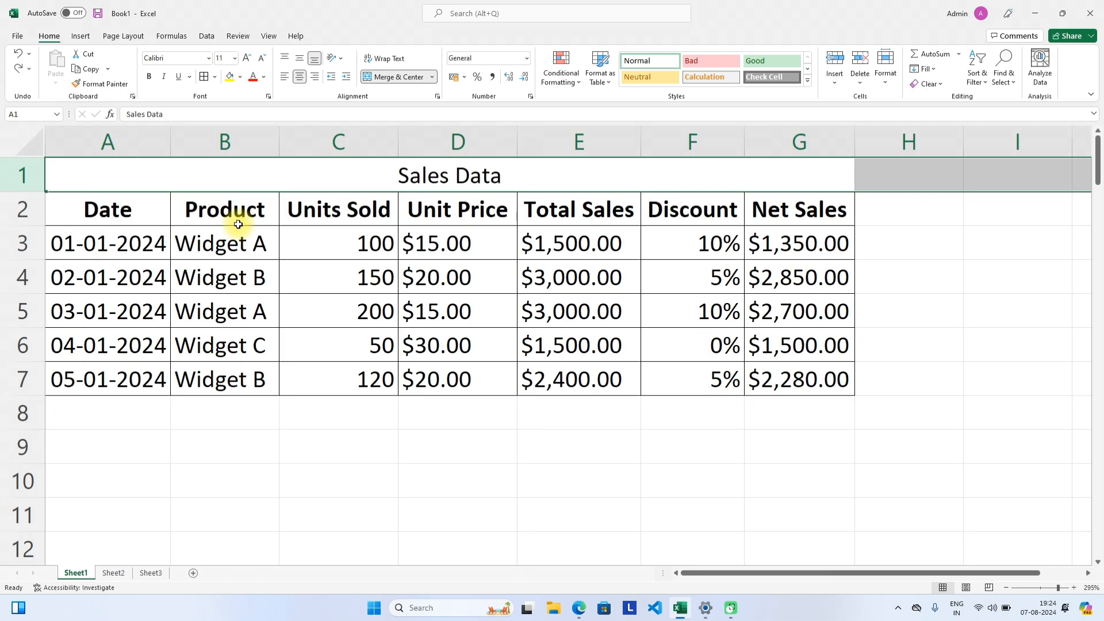
Insert a blank row between the Sales Data title and the table's header row.
click(20, 212)
right_click(20, 211)
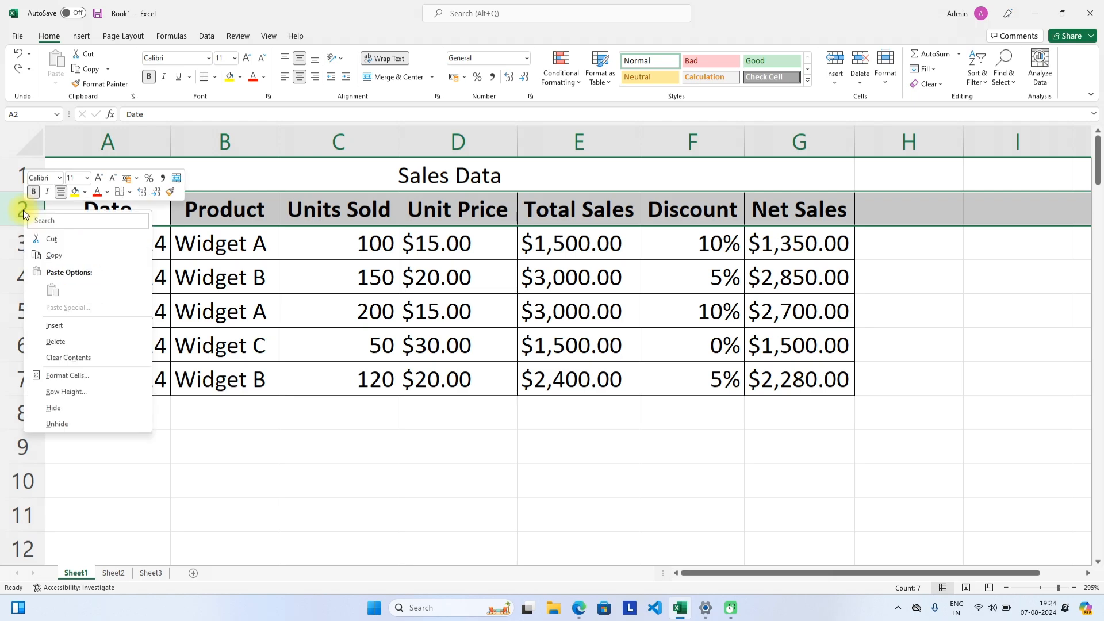
click(80, 324)
click(199, 208)
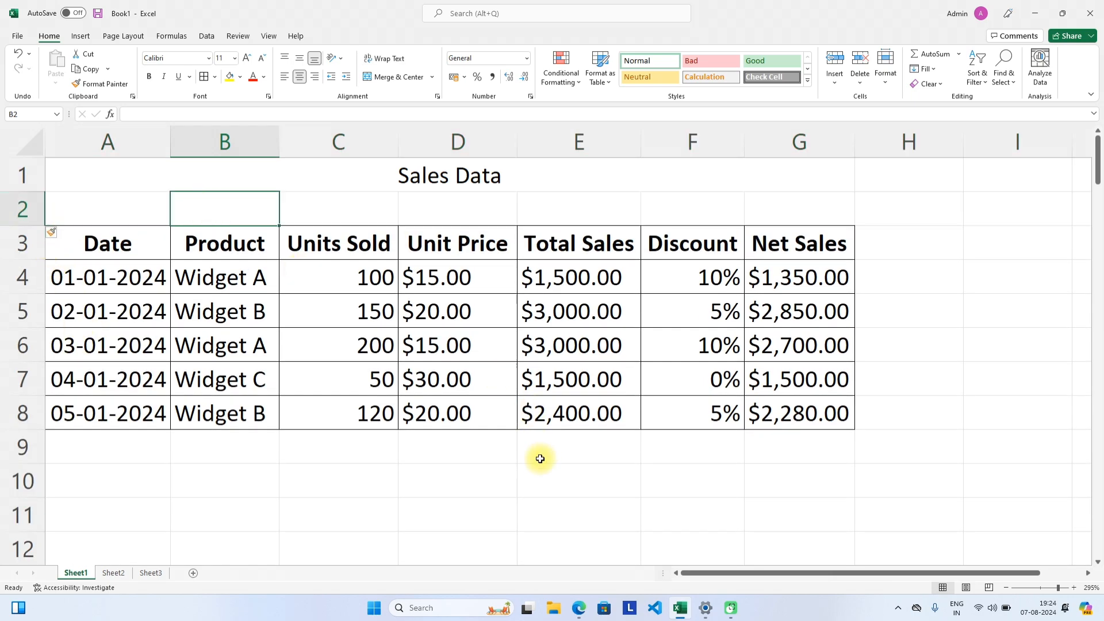
click(506, 536)
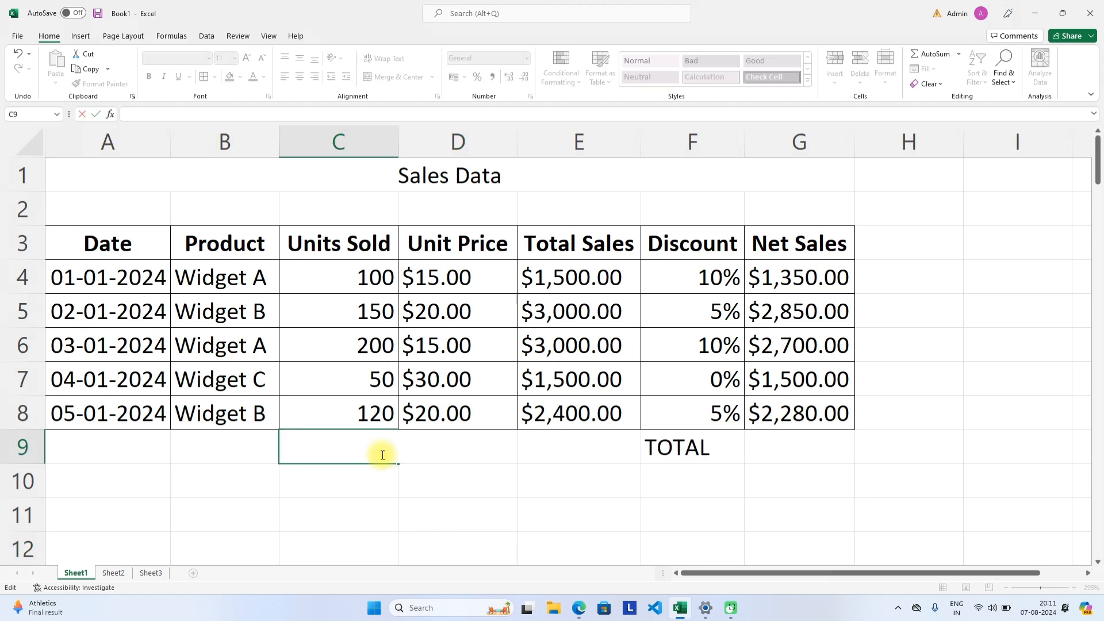
Enter =SUM in cell C11, with the function name in capital letters.
double_click(382, 450)
click(334, 510)
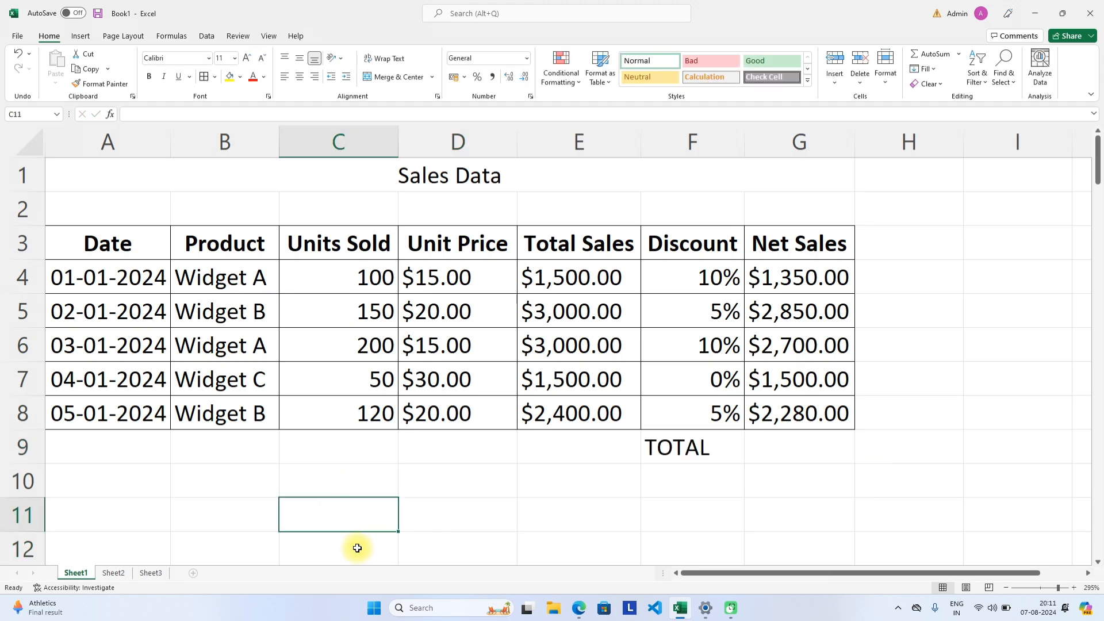
double_click(321, 510)
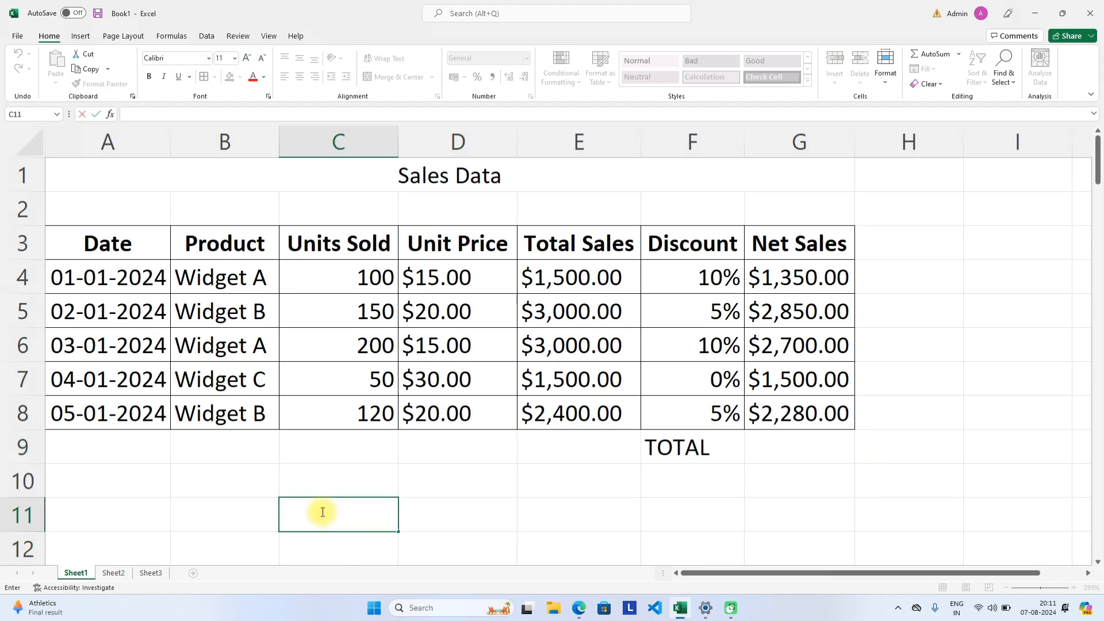
text(=)
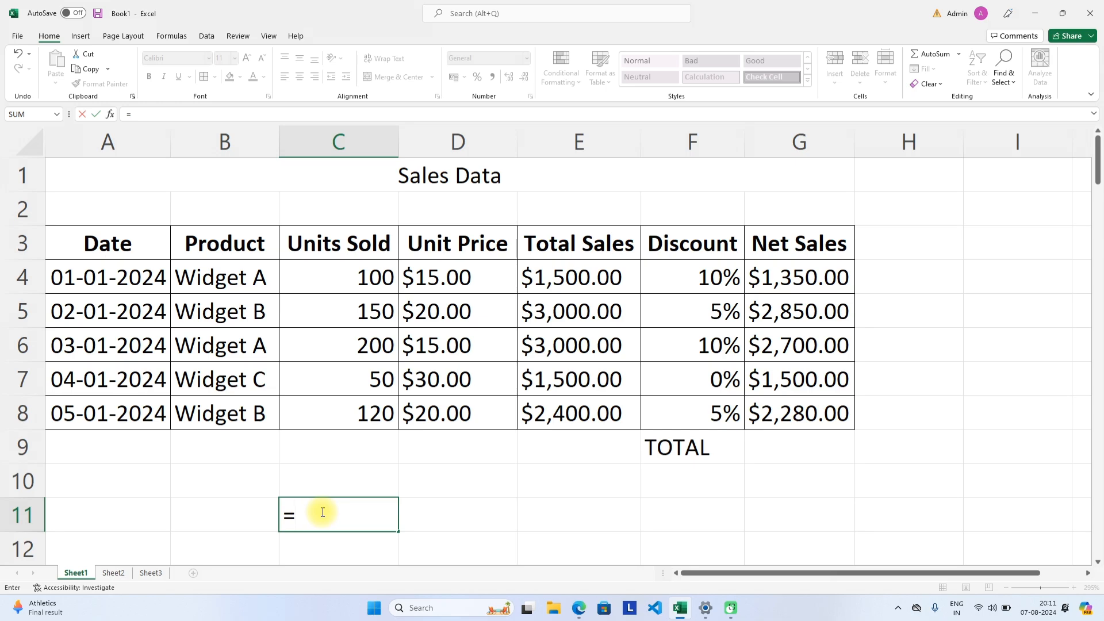
text(sum)
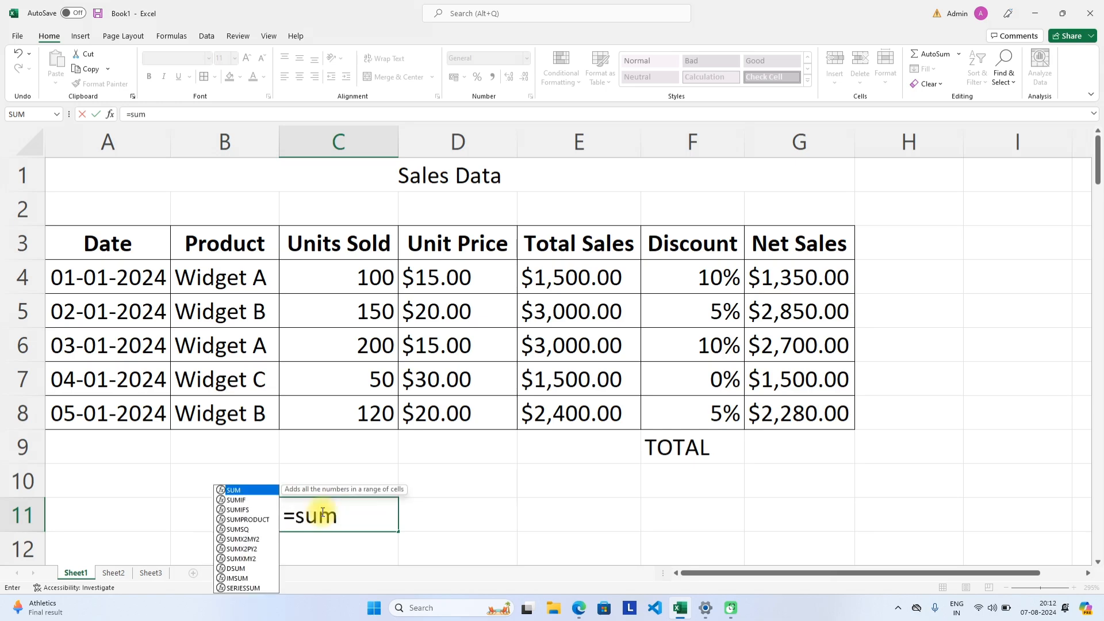
text(()
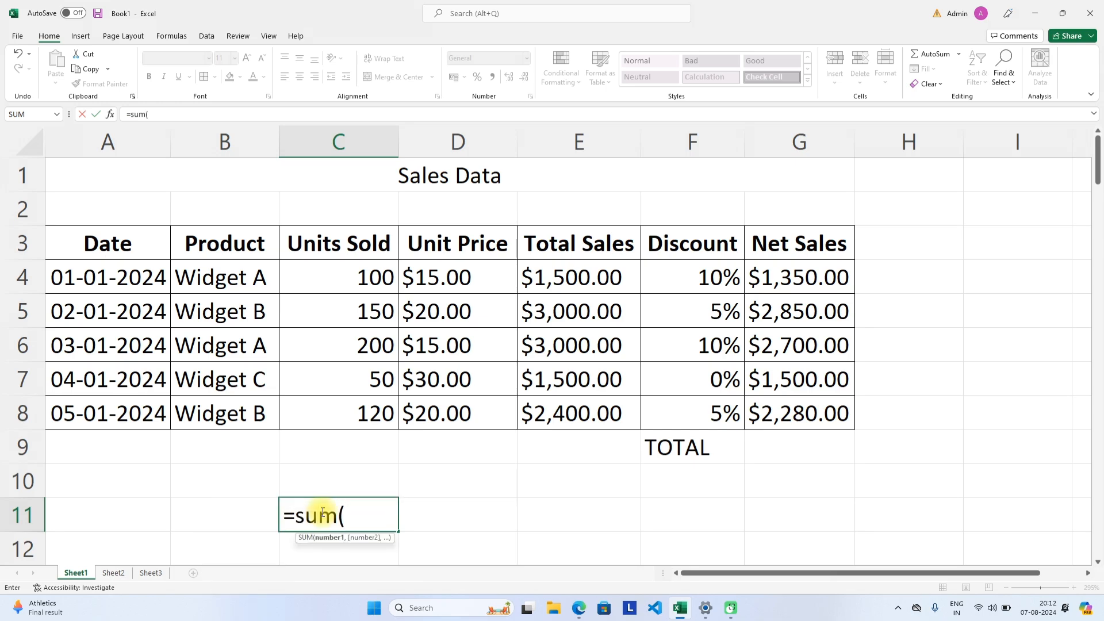
key(BackSpace)
key(BackSpace)
key(BackSpace)
key(BackSpace)
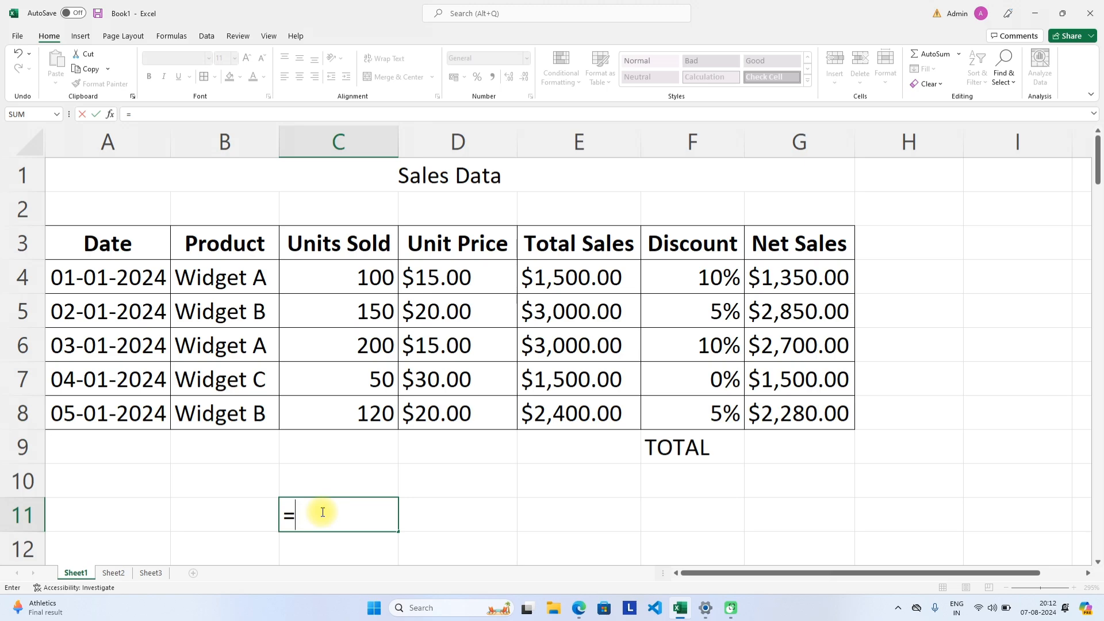
text(SUM)
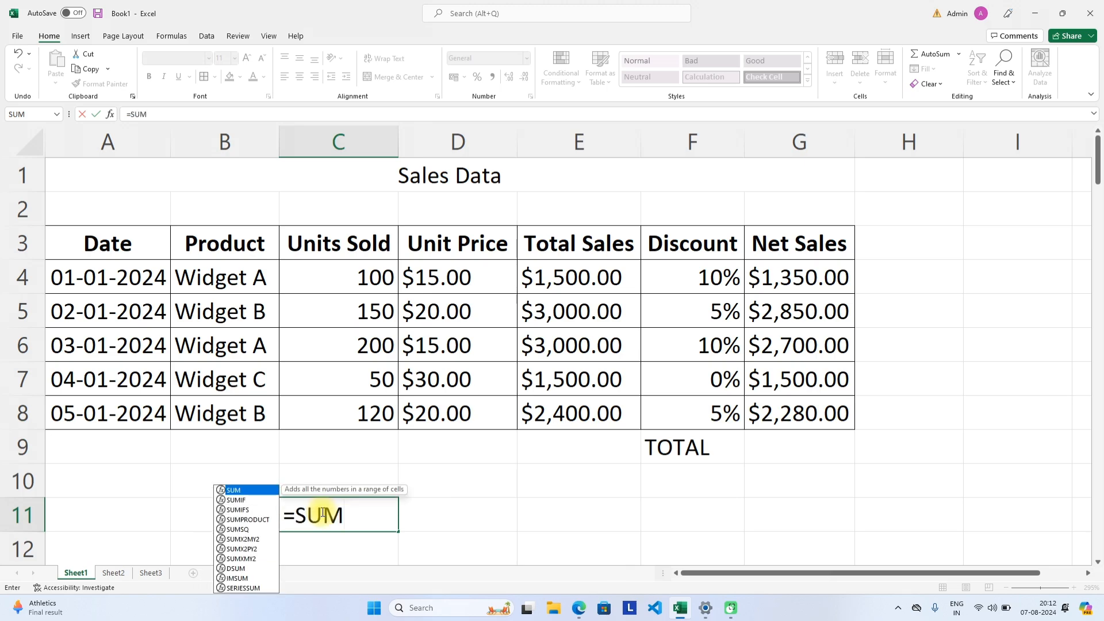
key(Return)
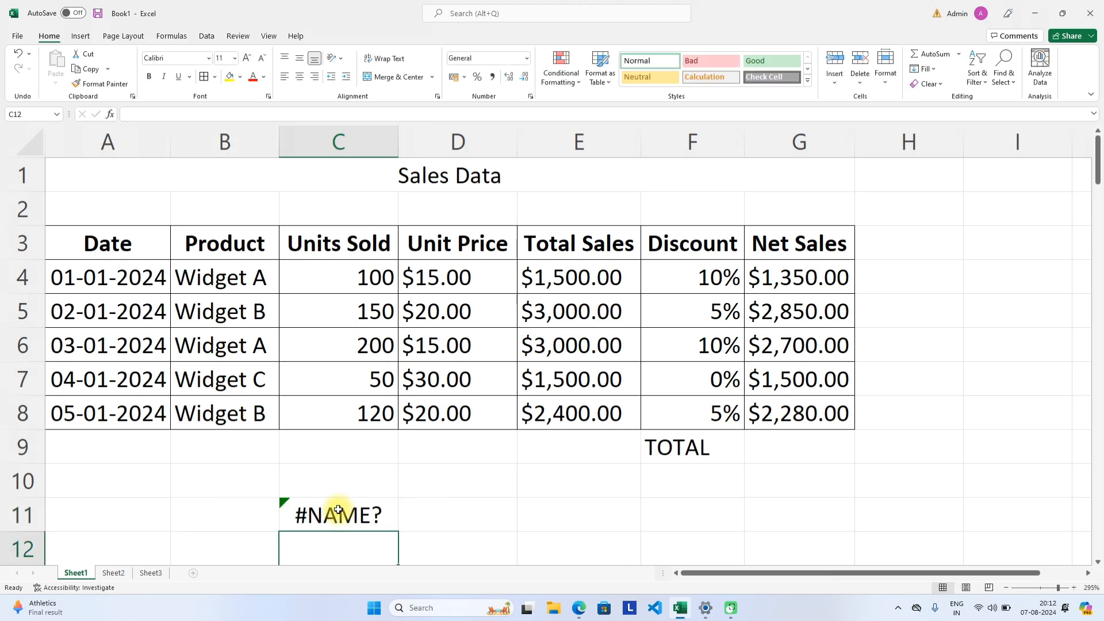
Complete the formula in C11 as =SUM(C4:C8) to total the Units Sold column.
double_click(326, 511)
text(()
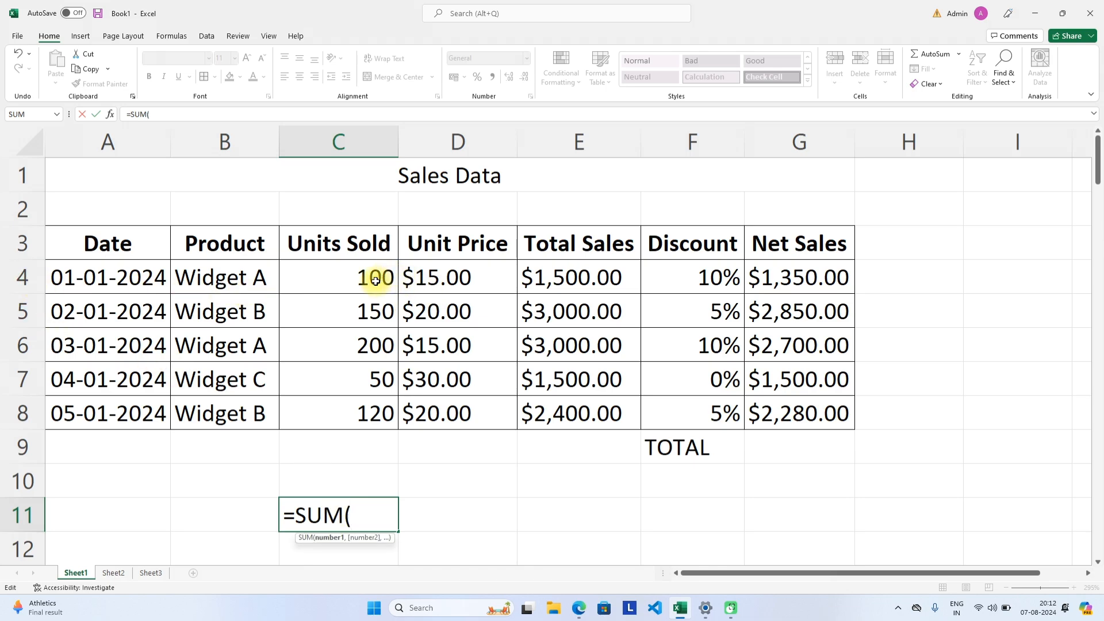
text(C)
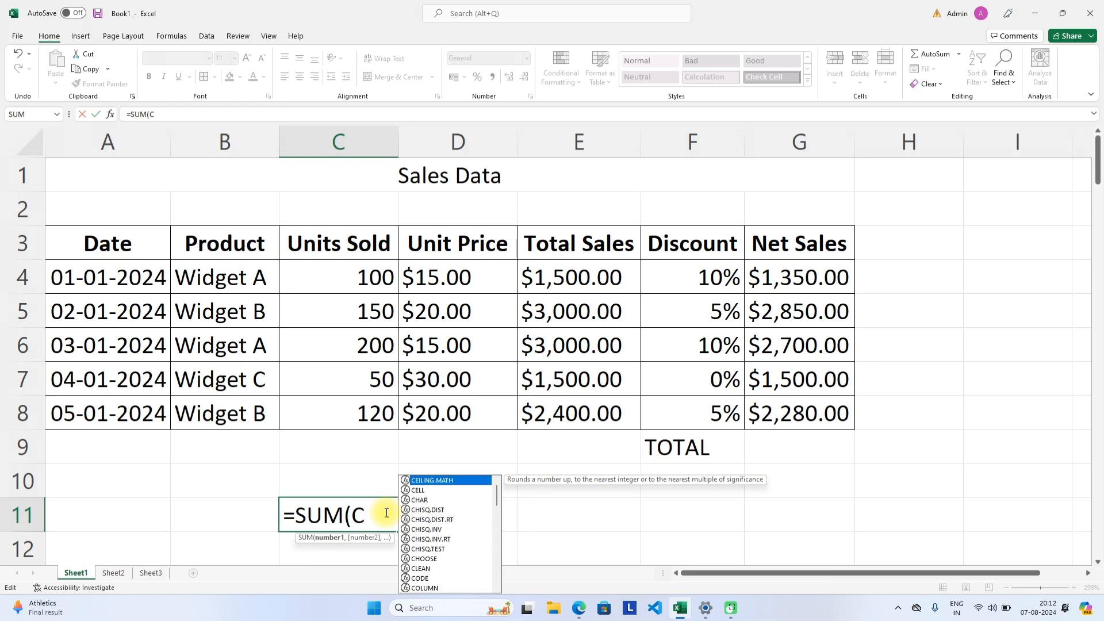
text(4)
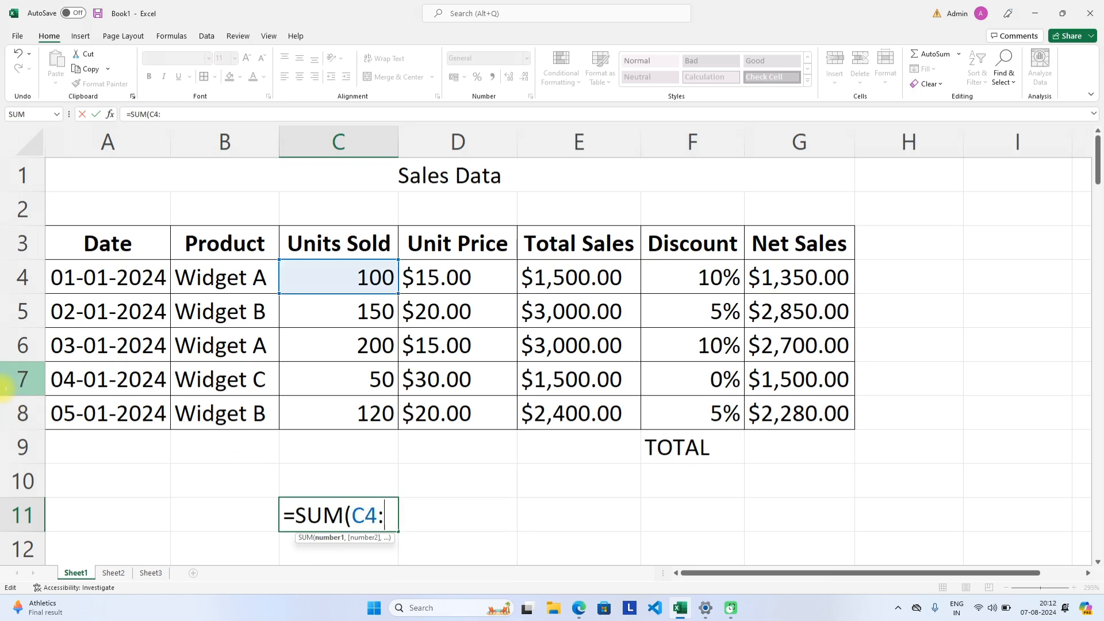
text(:)
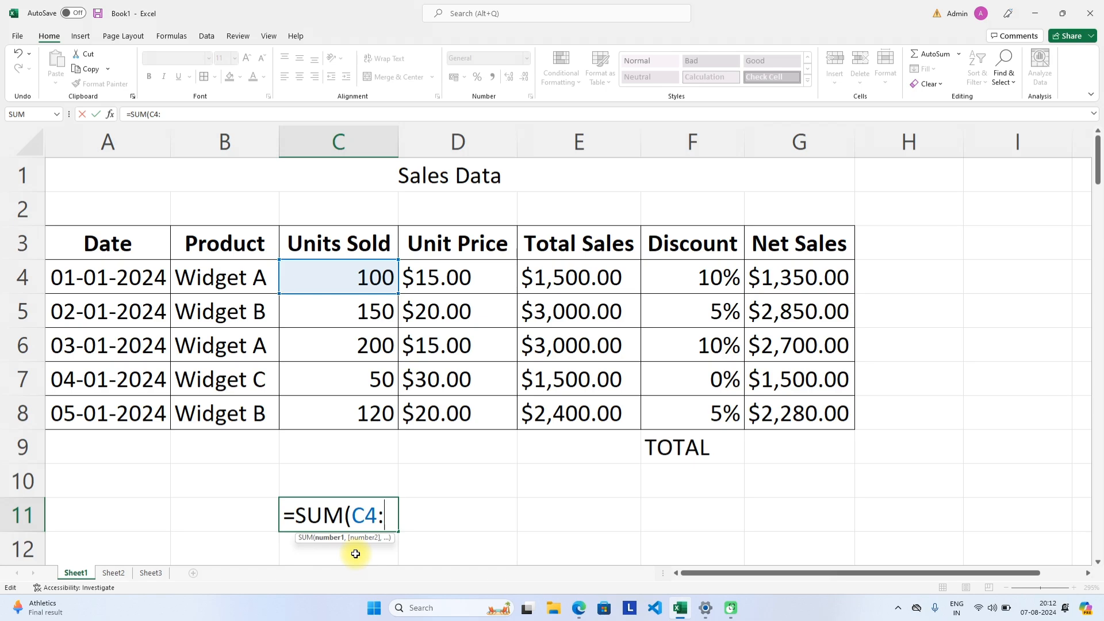
text(C8)
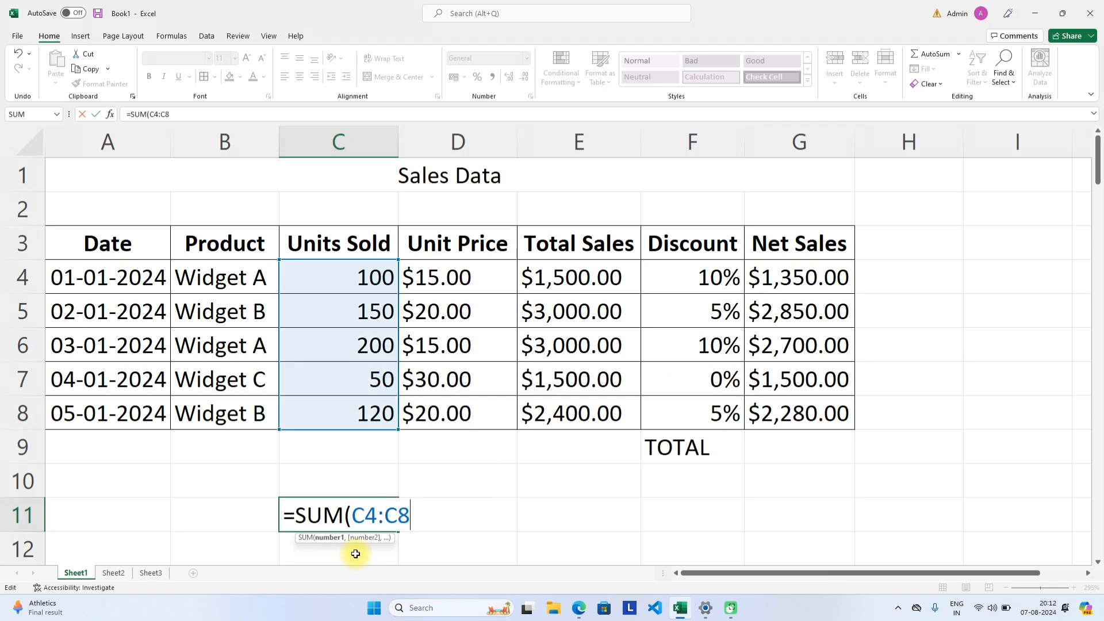
key(Return)
click(355, 520)
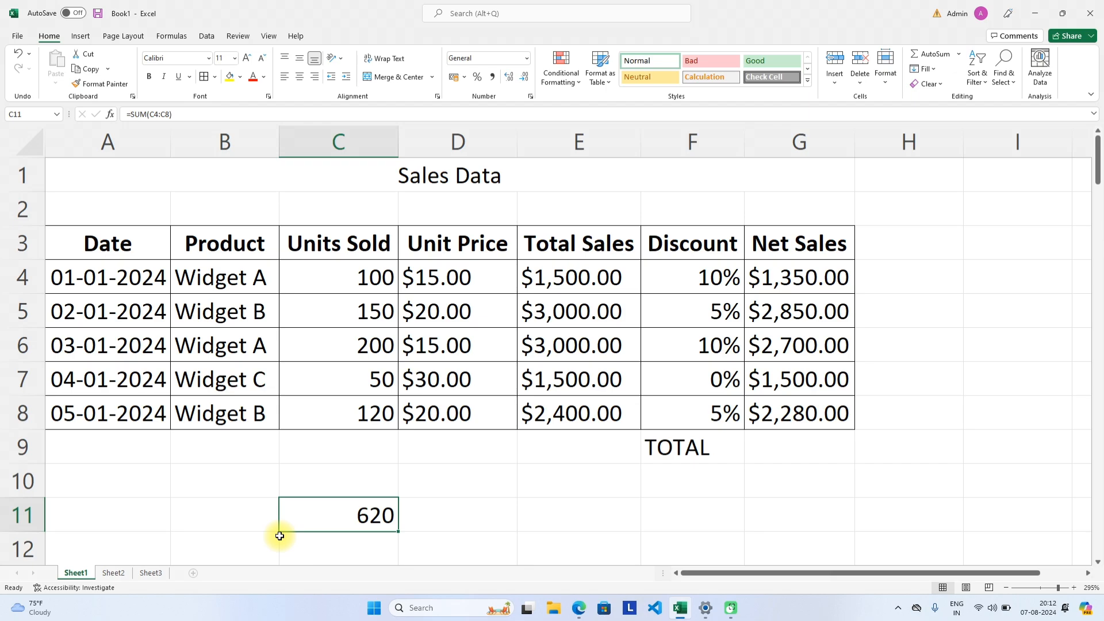
Move the Units Sold total from C11 to C9, directly below the column's data.
scroll(350, 252, down, 1)
scroll(360, 353, up, 1)
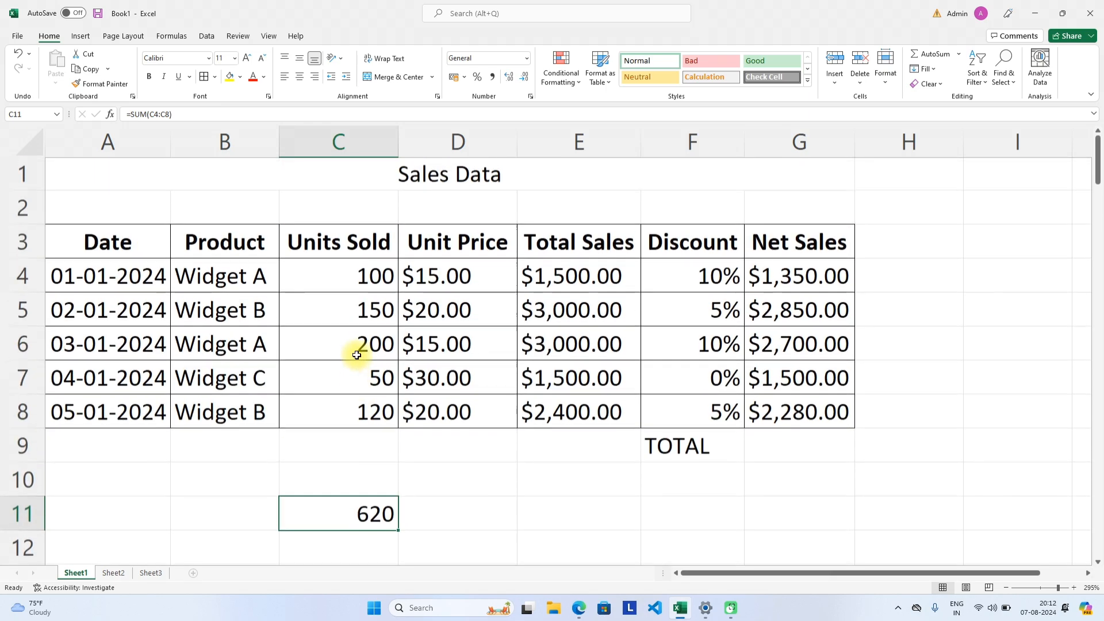
click(354, 487)
click(357, 515)
key(ctrl+c)
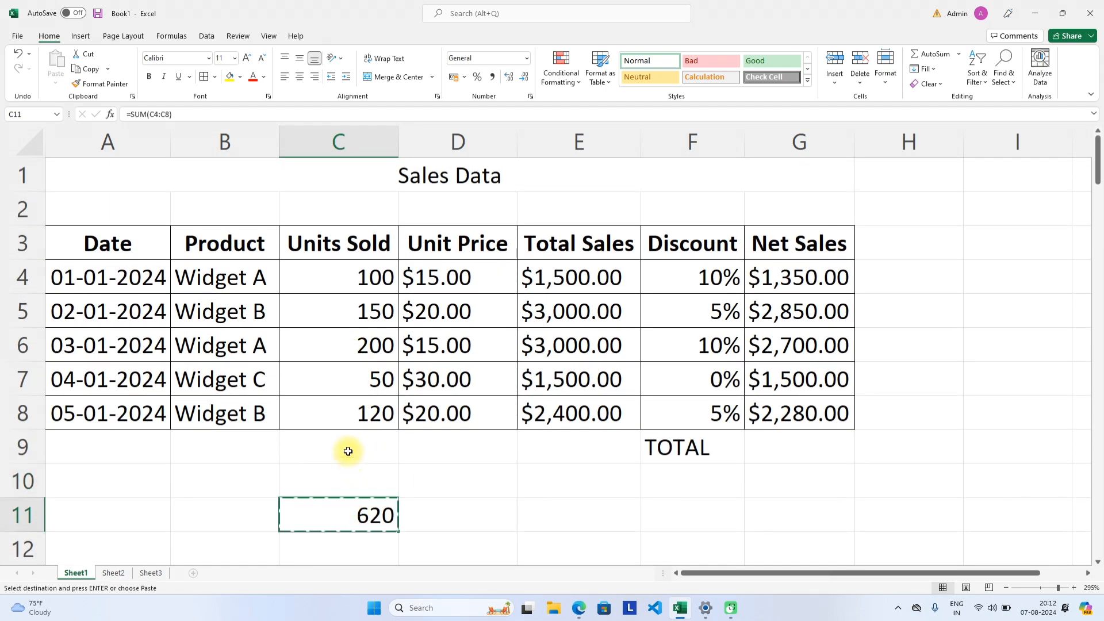
click(352, 453)
key(ctrl+v)
Enter the label SUM in B9, beside the Units Sold total.
click(240, 447)
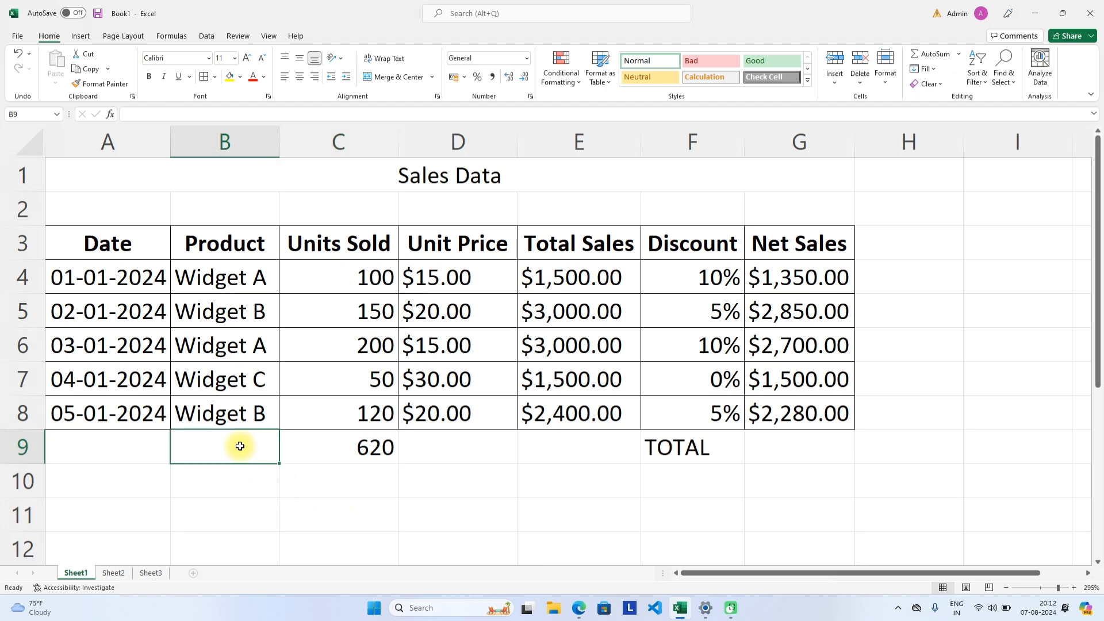
double_click(306, 449)
double_click(237, 454)
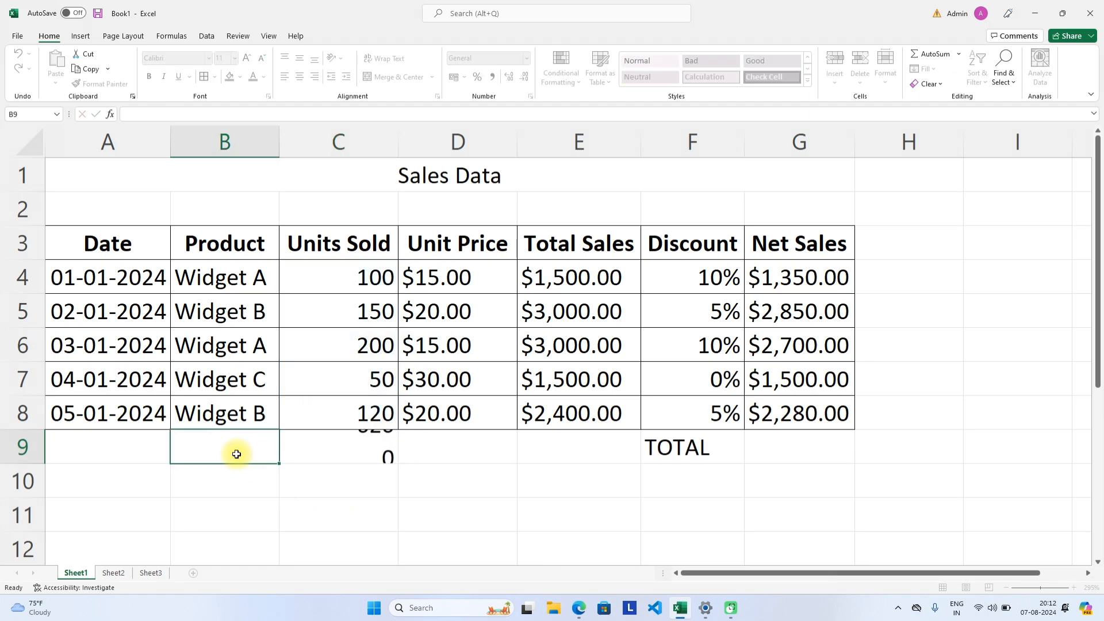
text(sum)
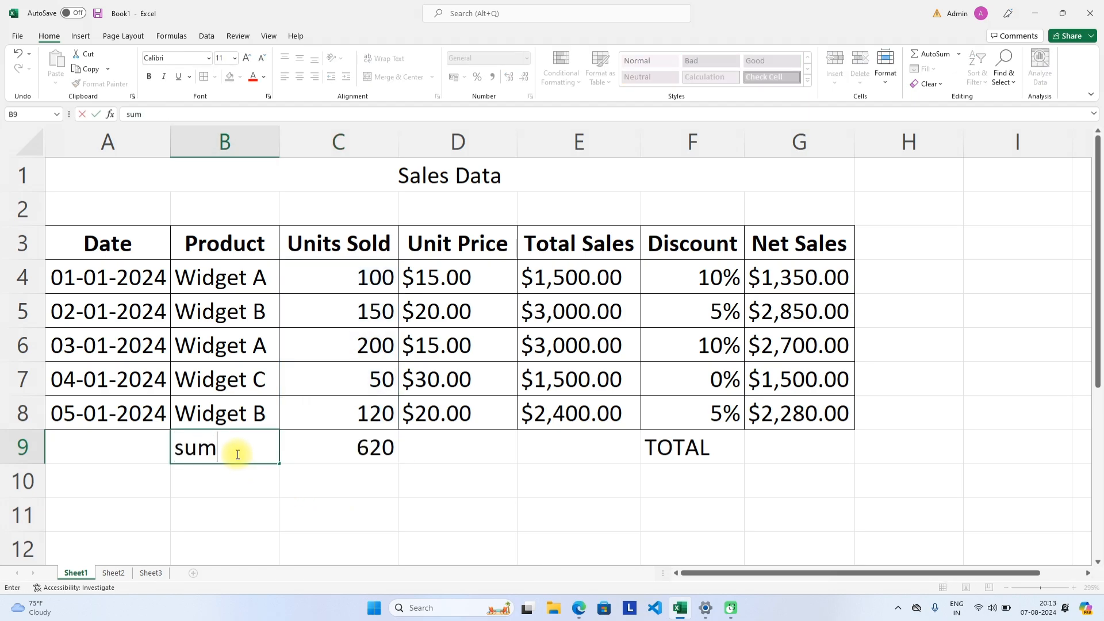
key(BackSpace)
key(BackSpace)
key(BackSpace)
text(SUM)
Enter the label AVERAGE in B10, below the SUM label.
click(227, 483)
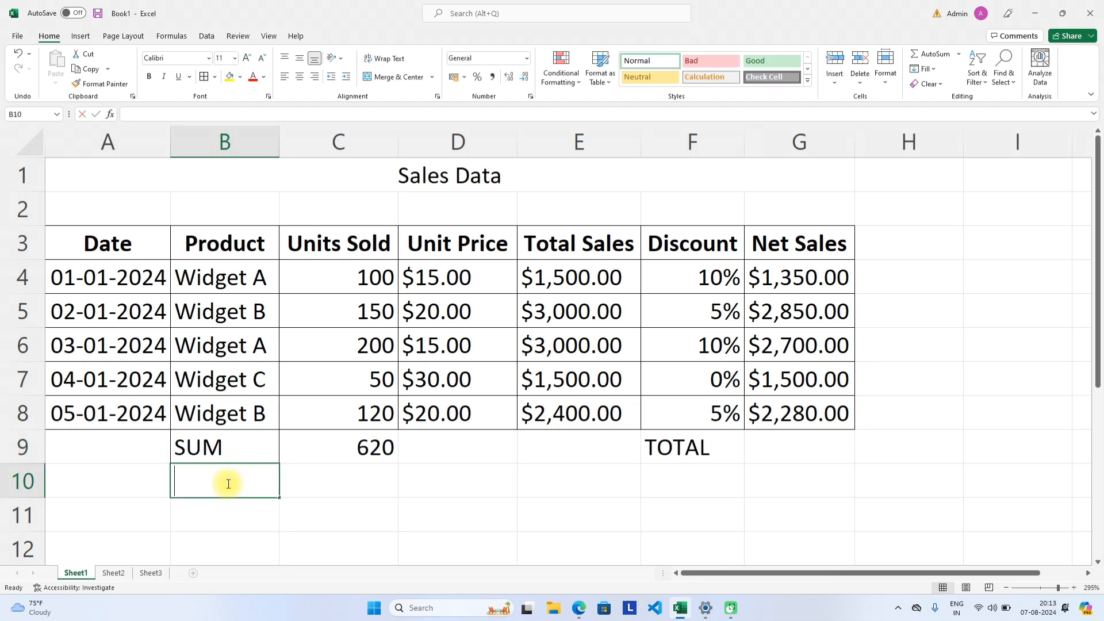
text(AVERAGE)
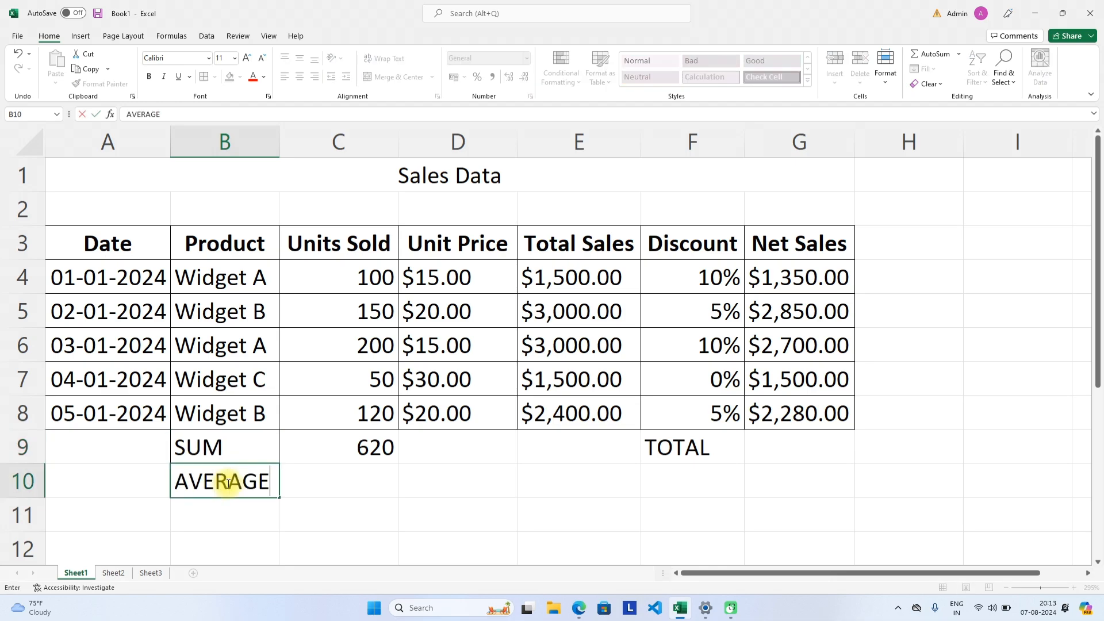
scroll(296, 449, down, 1)
click(337, 377)
scroll(368, 431, up, 1)
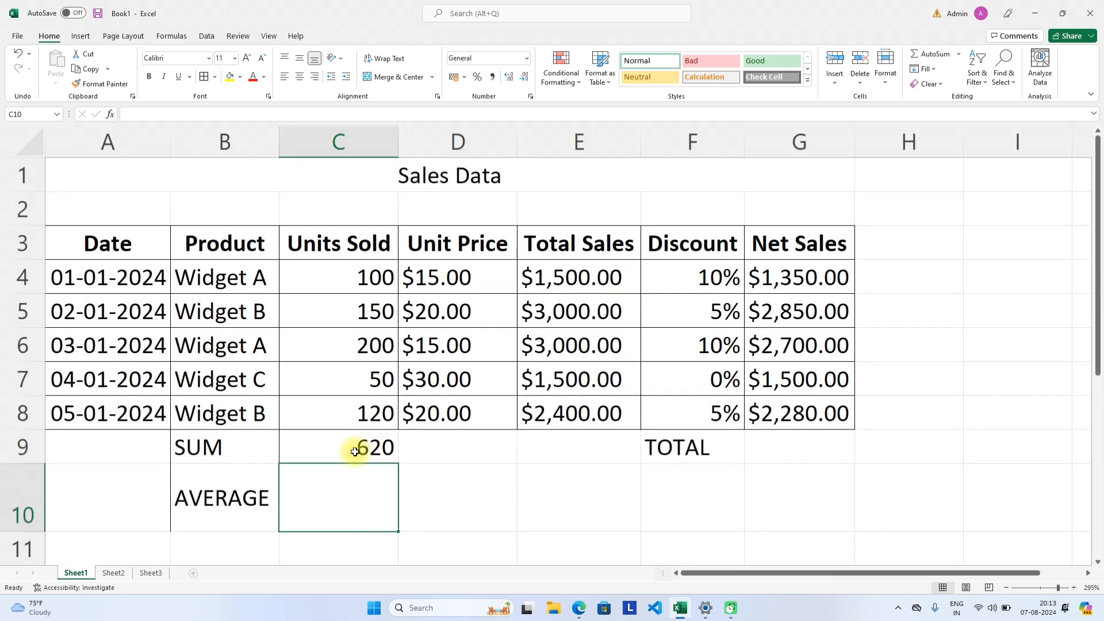
Widen column B slightly and reduce the height of row 10 so AVERAGE fits on one line.
scroll(305, 460, down, 1)
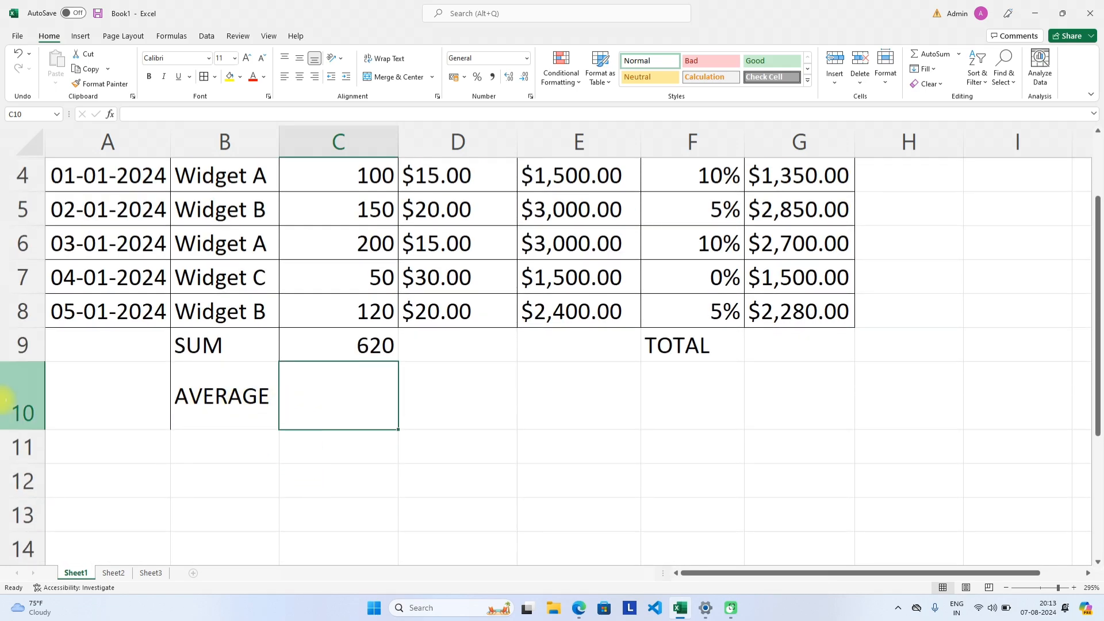
drag(276, 133, 296, 131)
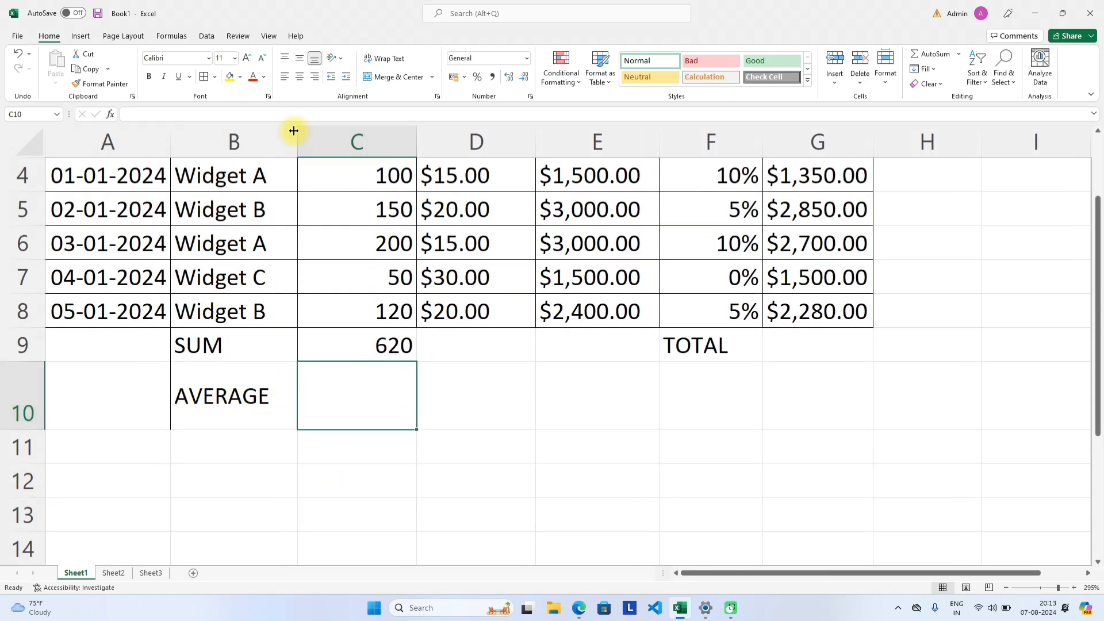
click(210, 395)
scroll(210, 395, up, 1)
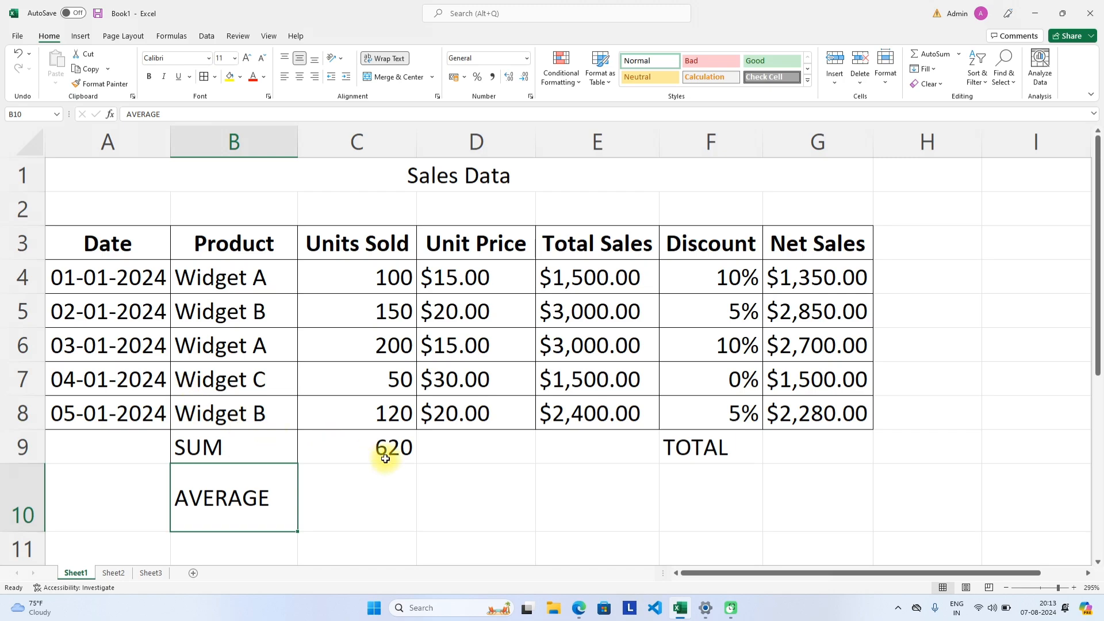
drag(25, 536, 23, 491)
Calculate the average of Units Sold in C10 with the formula =AVERAGE(C4:C8).
click(404, 486)
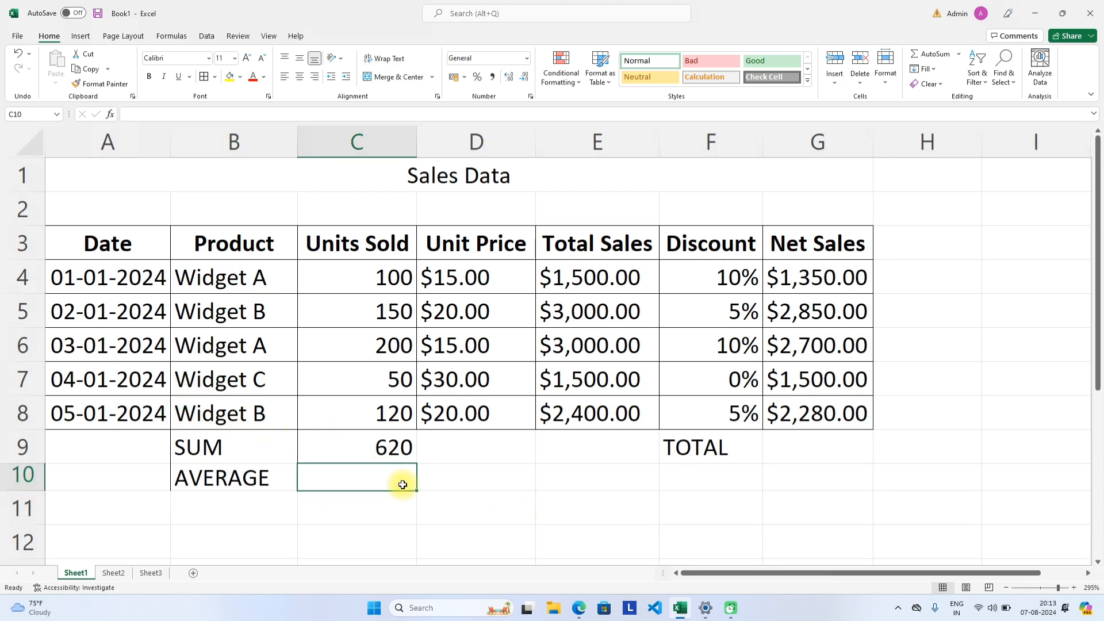
text(=)
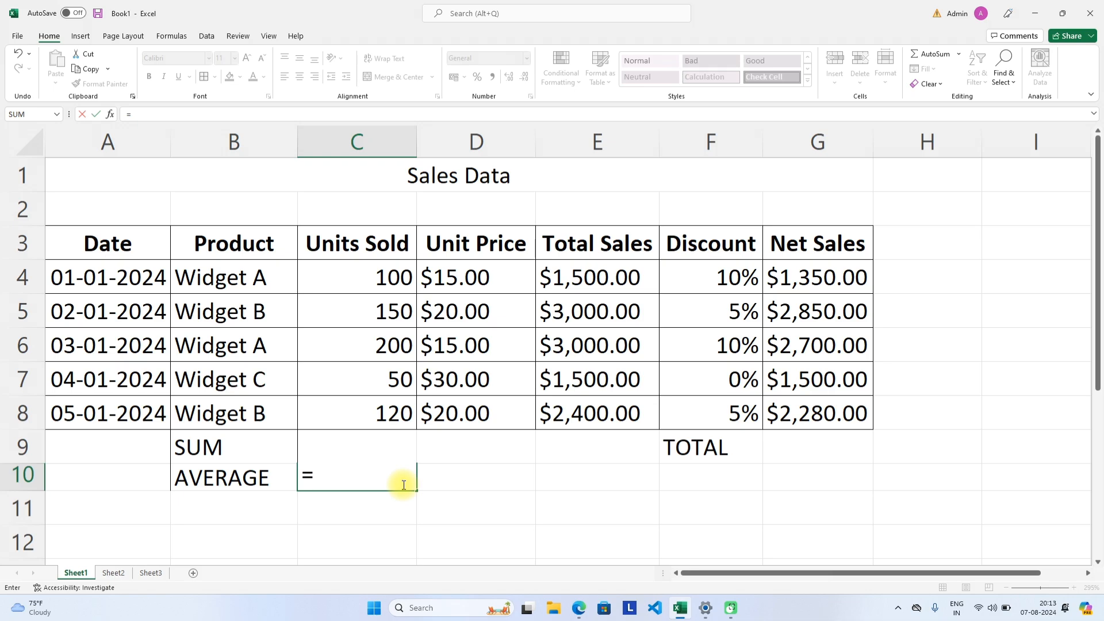
text(AVE)
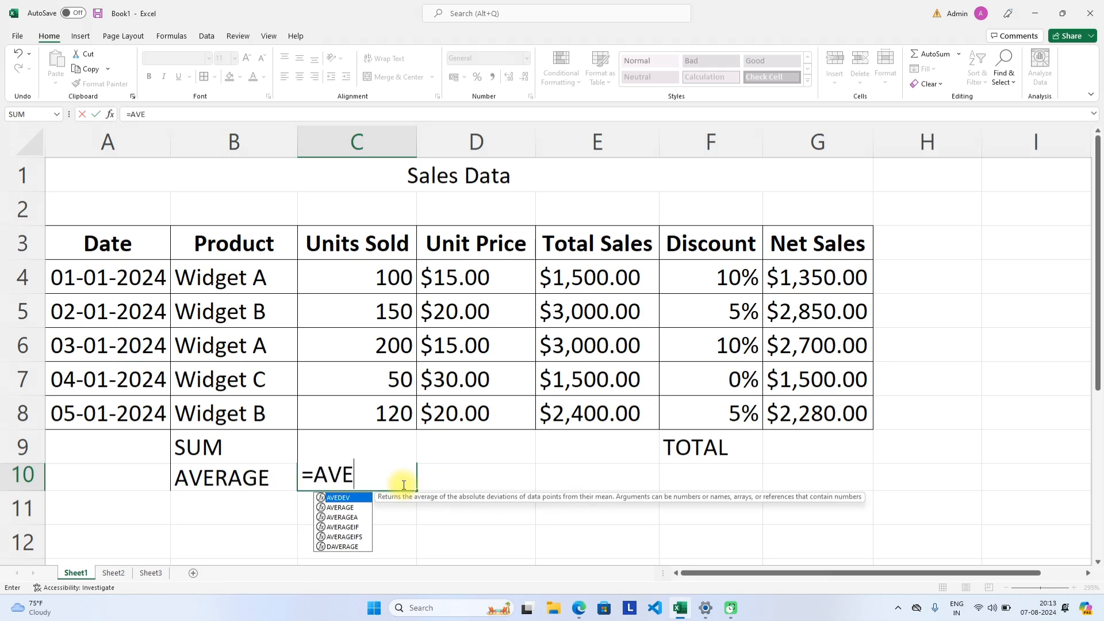
text(RA)
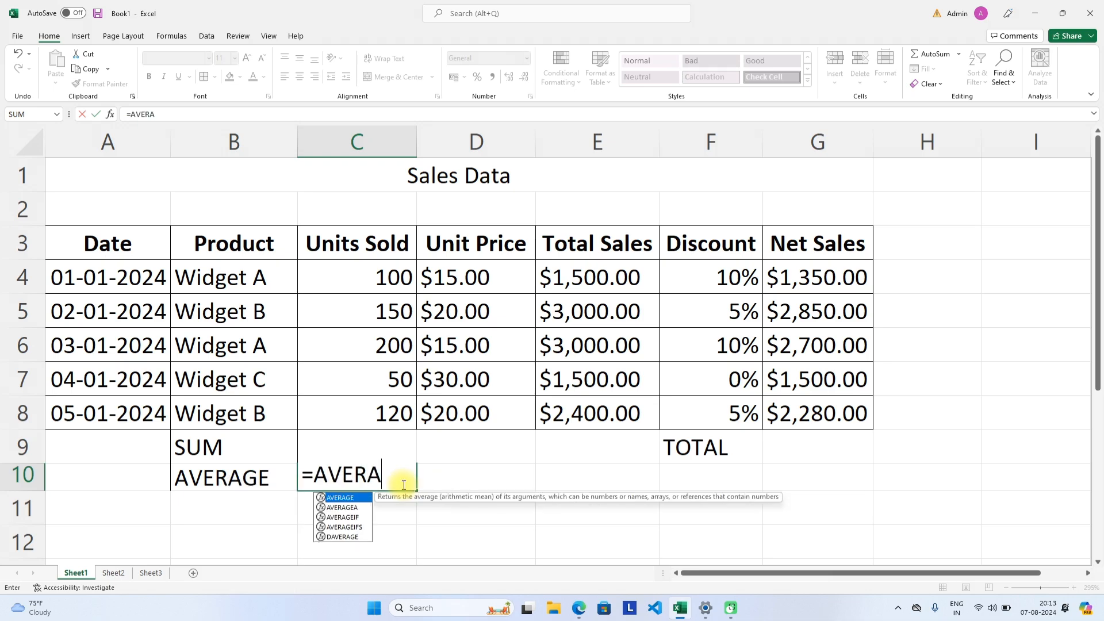
text(GE()
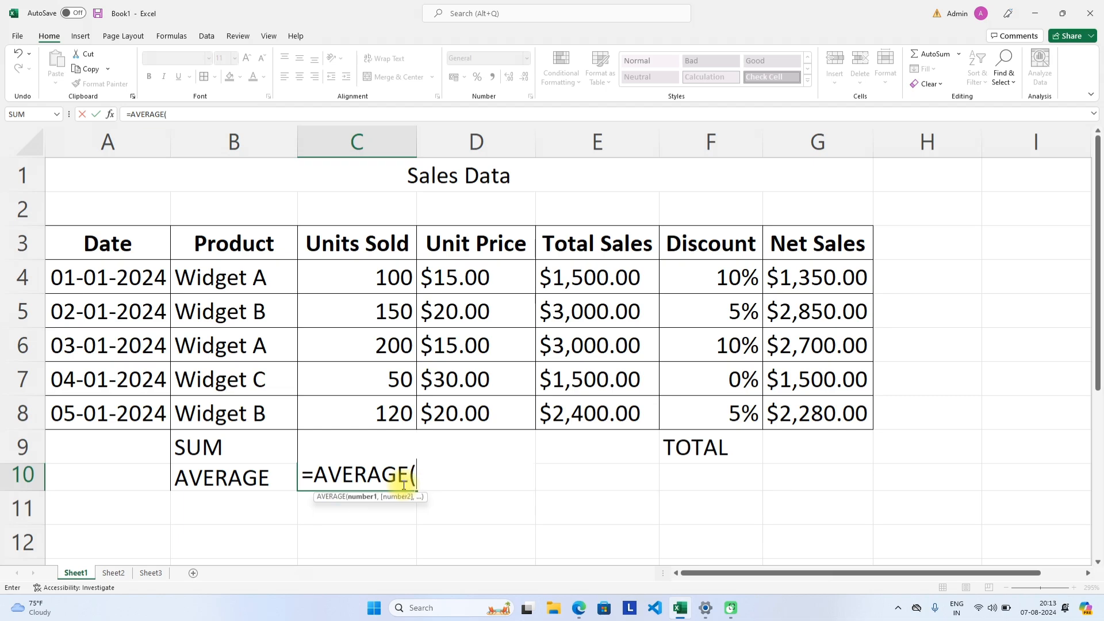
text(c$)
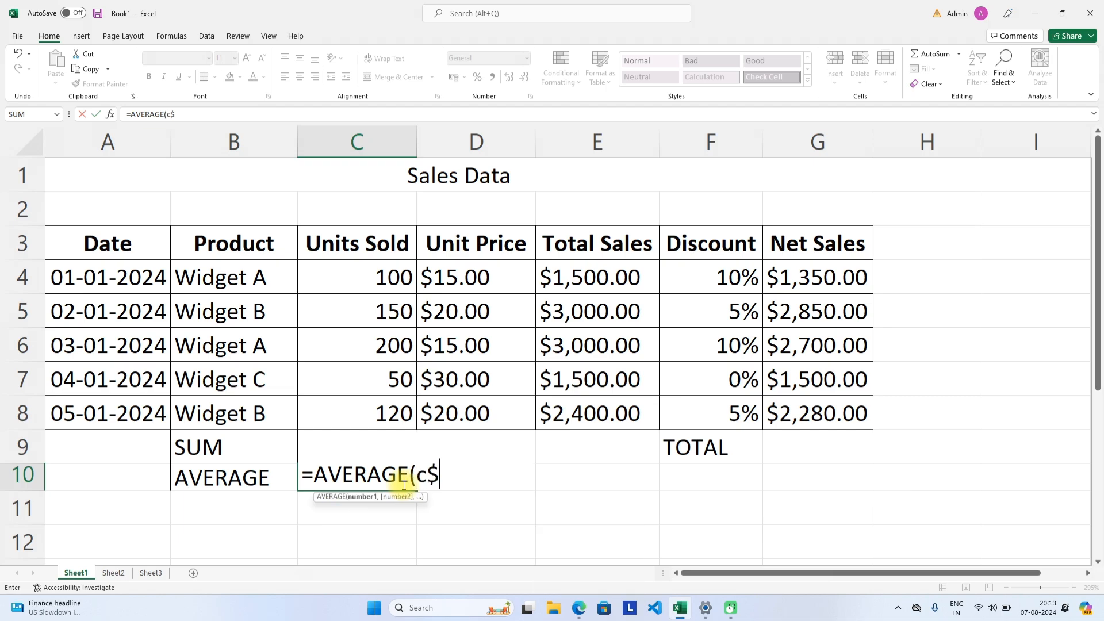
key(BackSpace)
text(4)
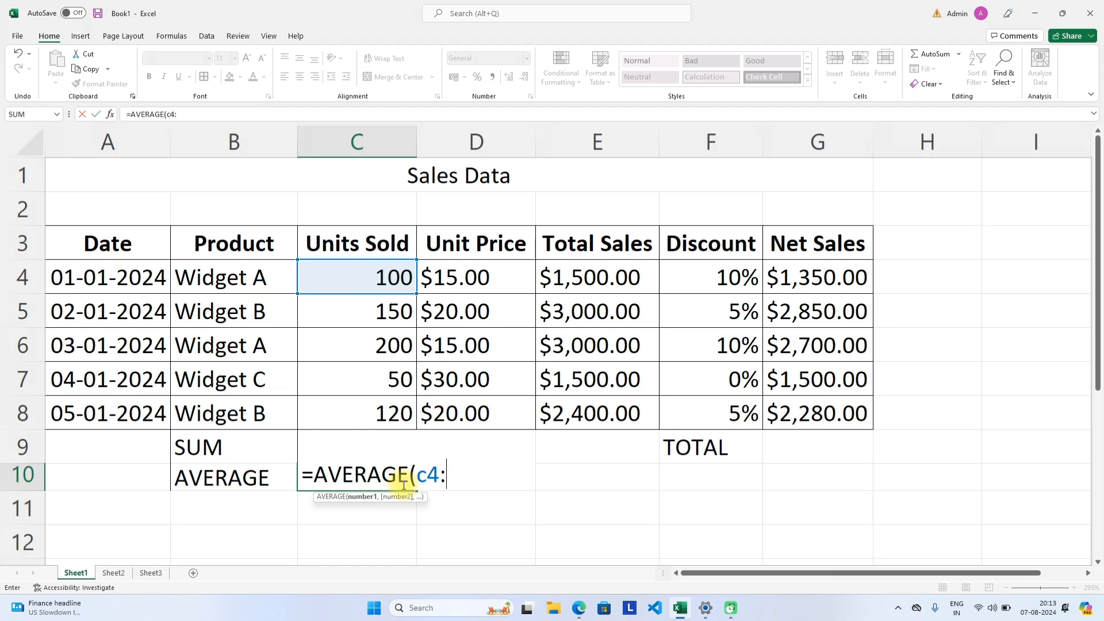
text(:C8)
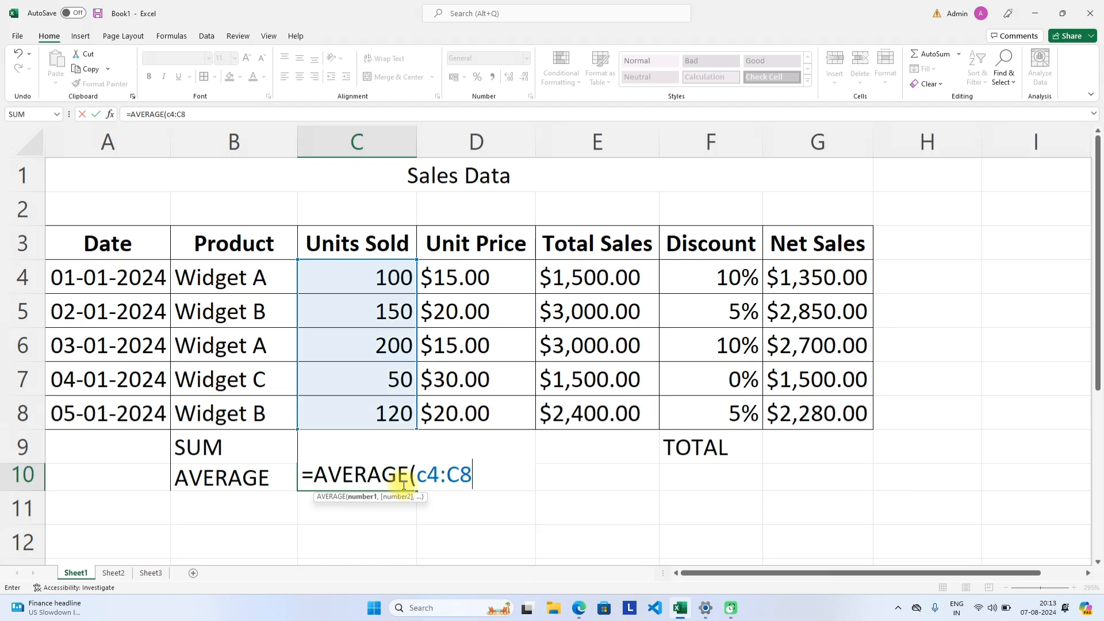
key(Return)
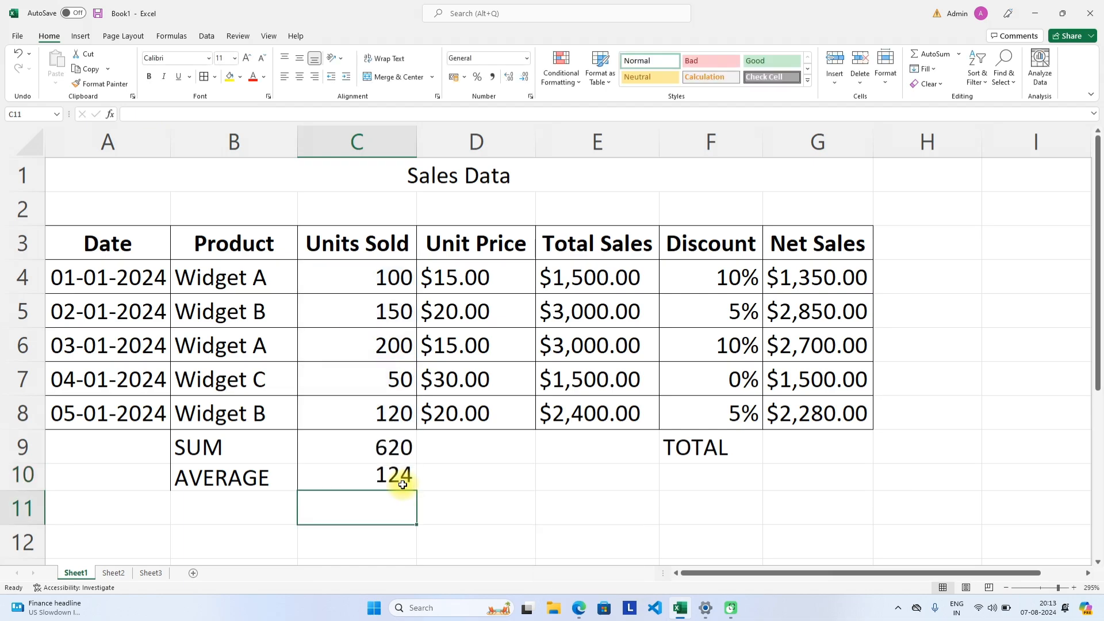
click(402, 484)
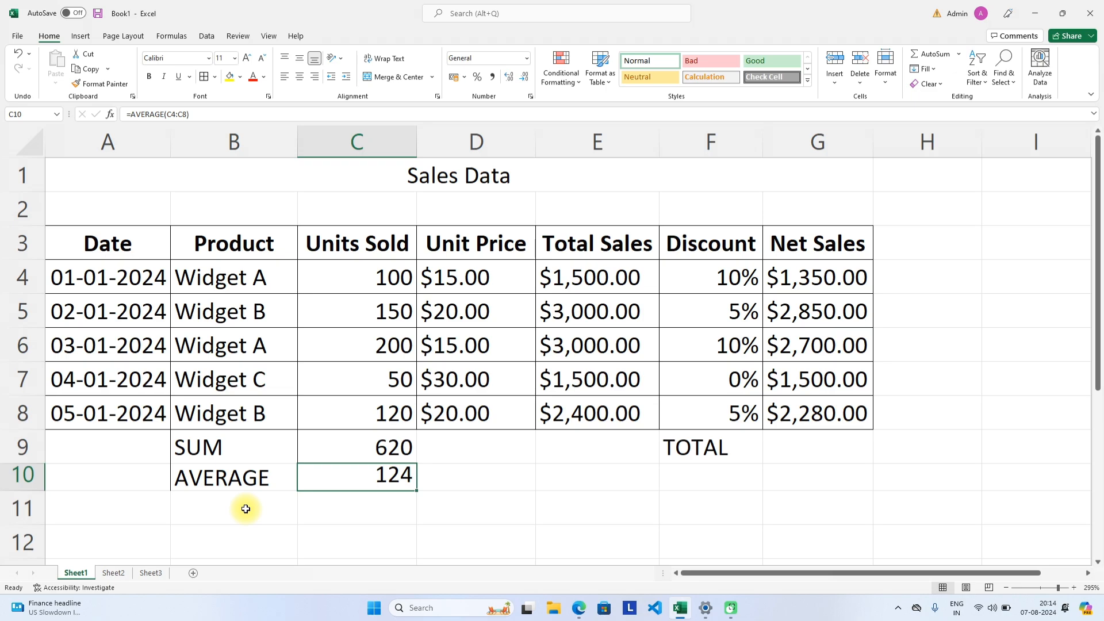
Enter the labels MIN in B11 and MAX in B12, below the AVERAGE label.
click(349, 509)
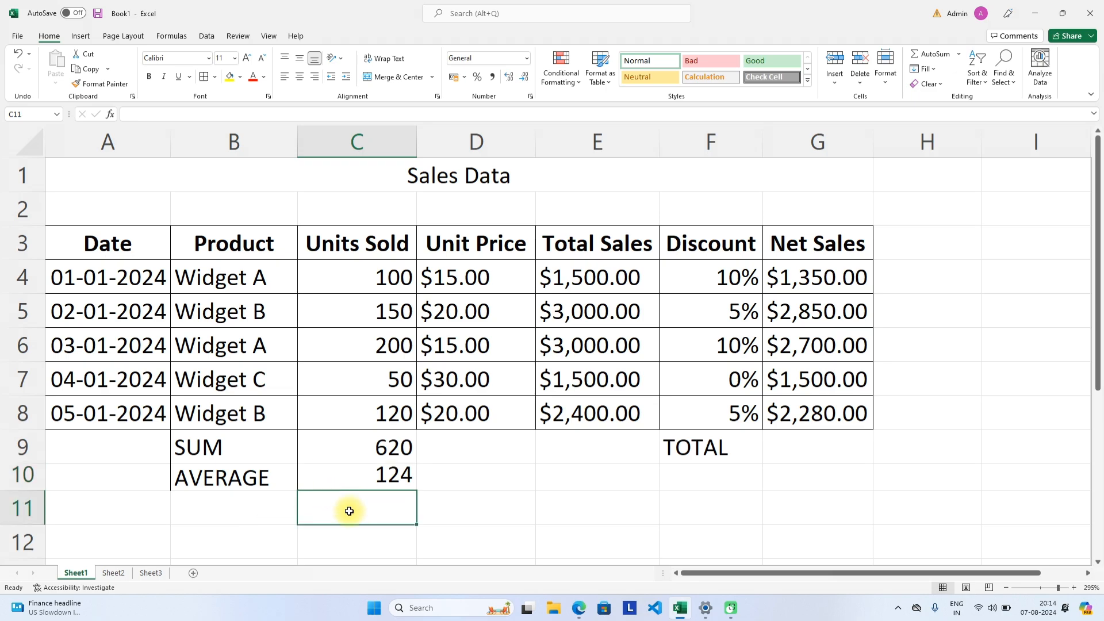
click(265, 504)
text(mi)
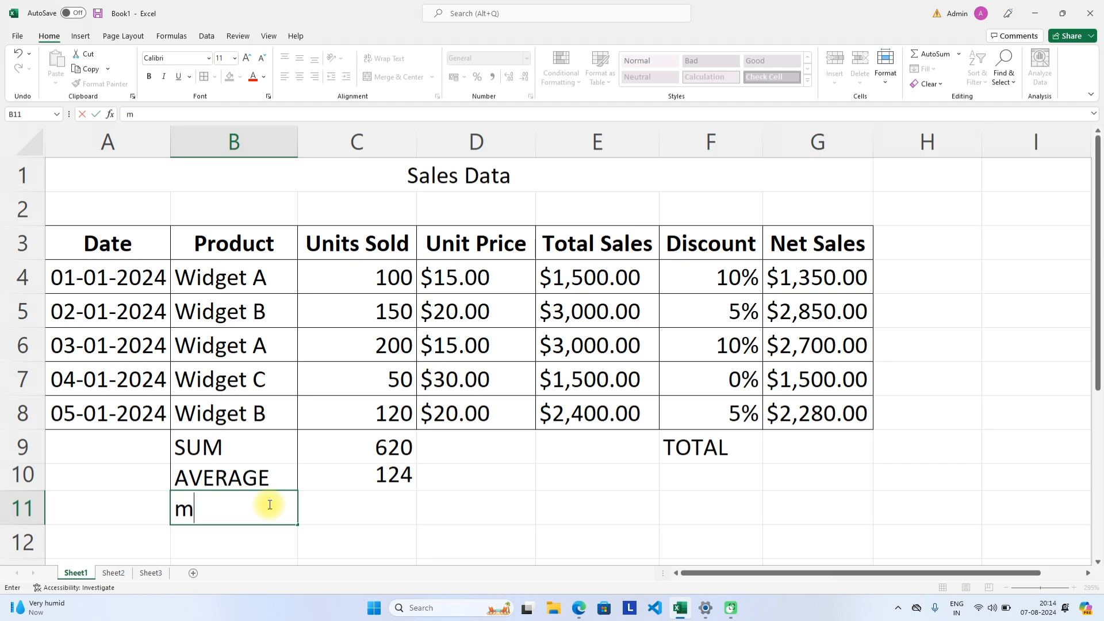
key(BackSpace)
text(MIN)
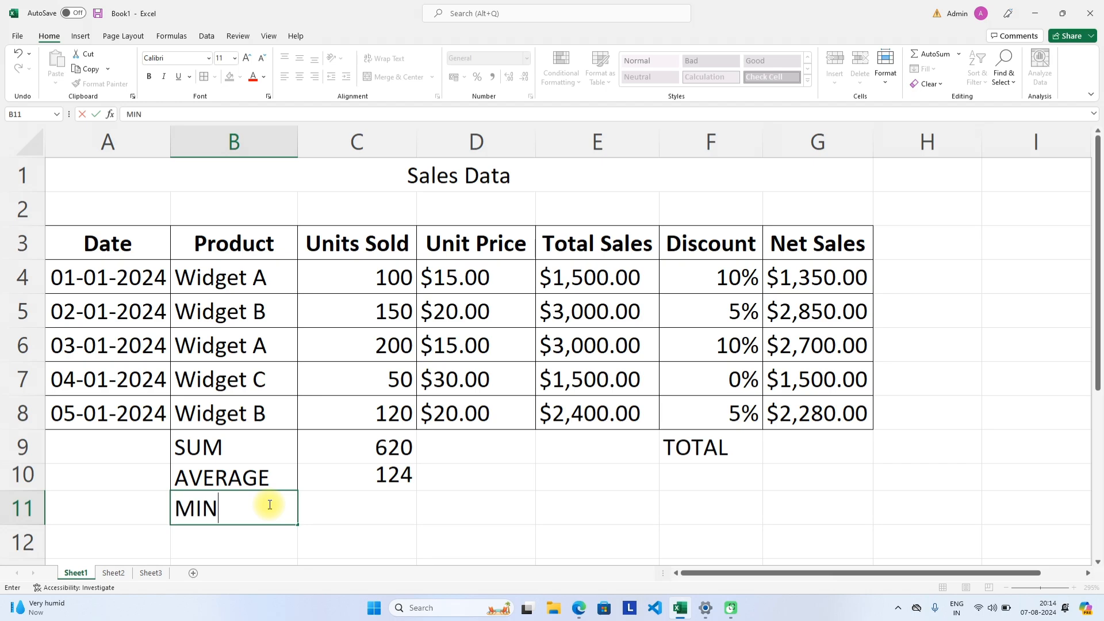
click(201, 541)
text(MAX)
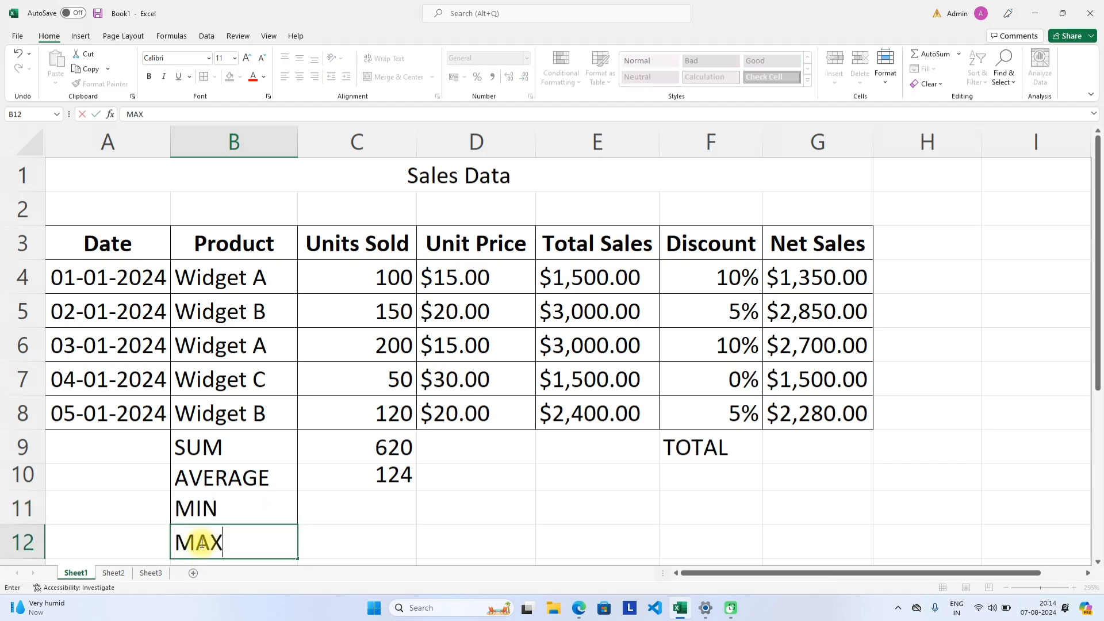
Calculate the smallest Units Sold value in C11 with the formula =MIN(C4:C8).
click(344, 503)
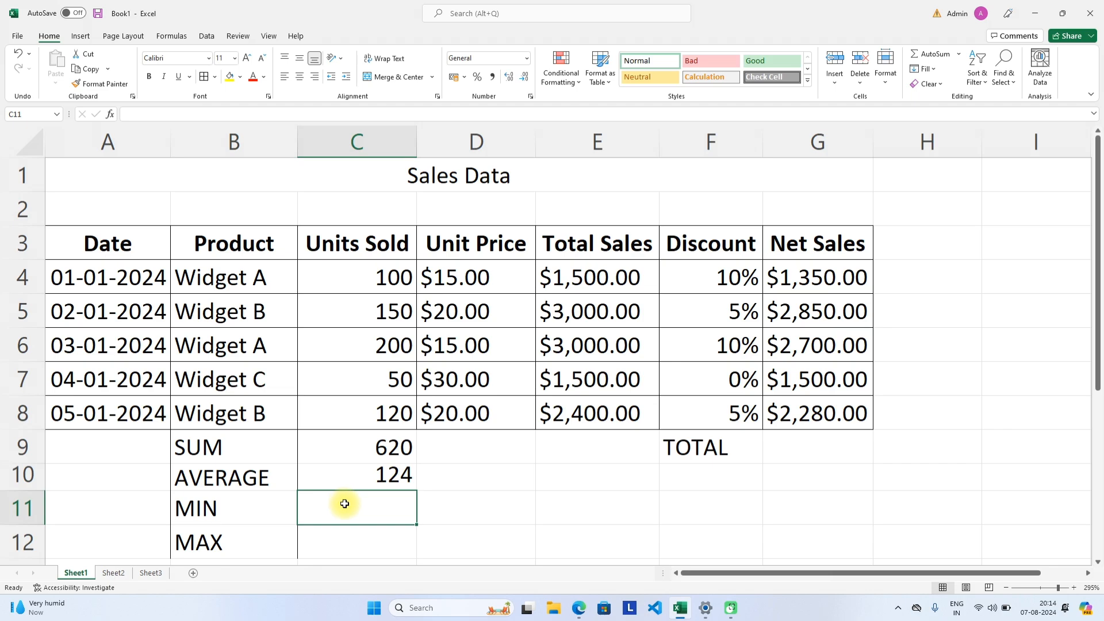
text(=)
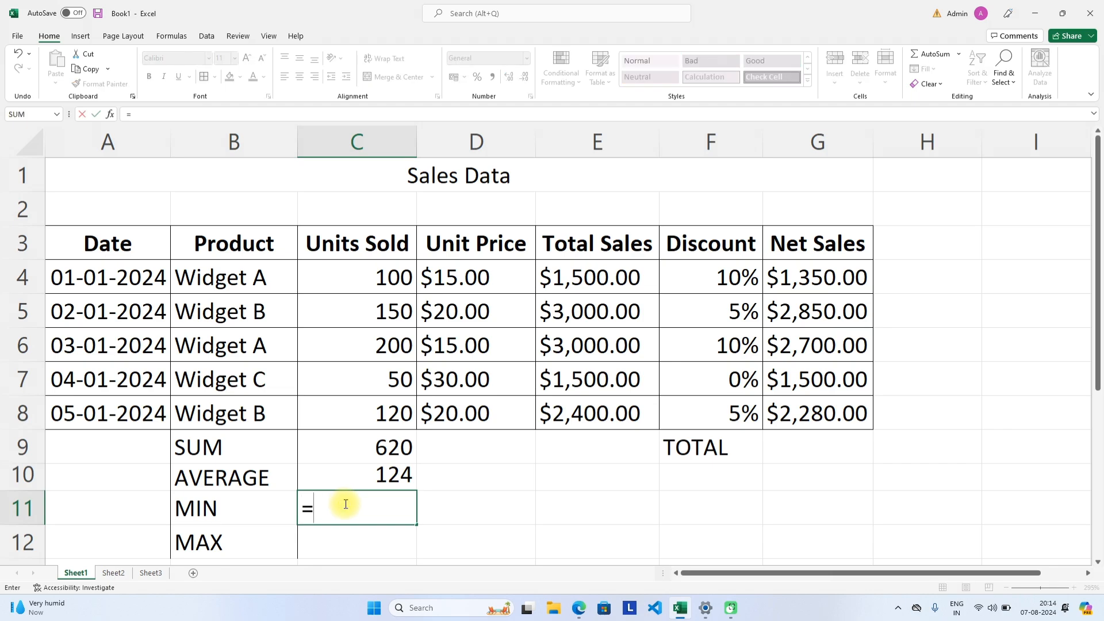
text(MIN)
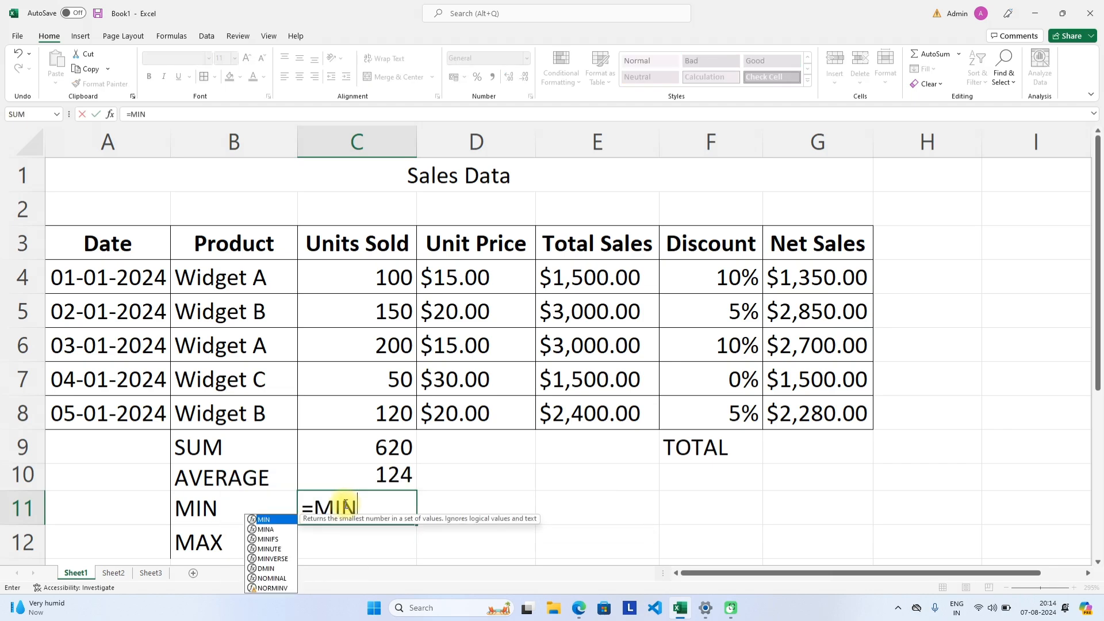
text((C)
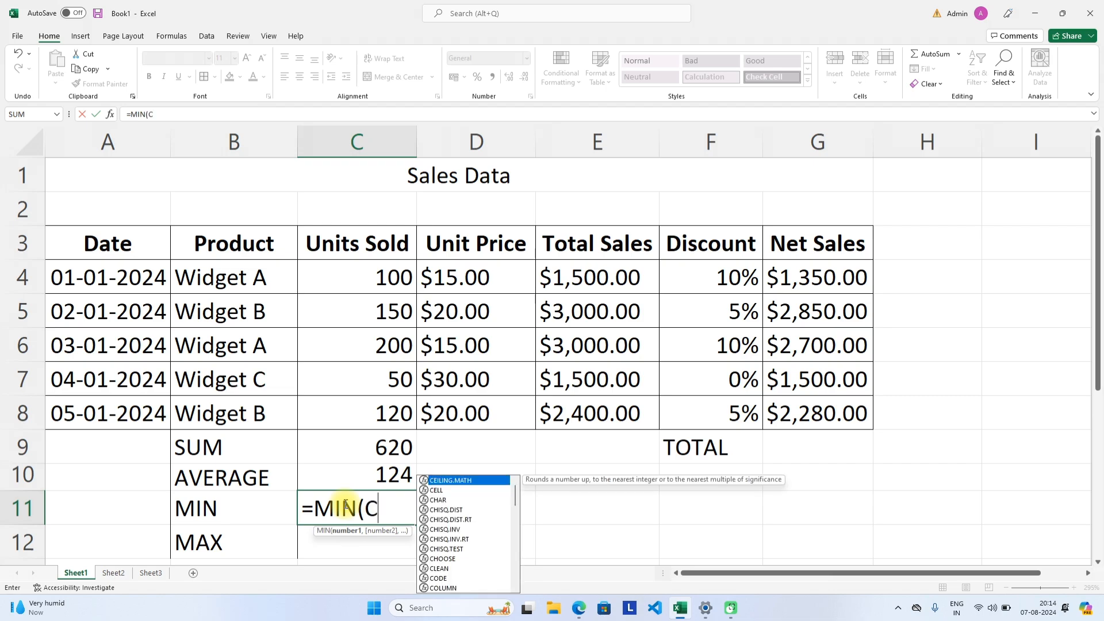
text(4)
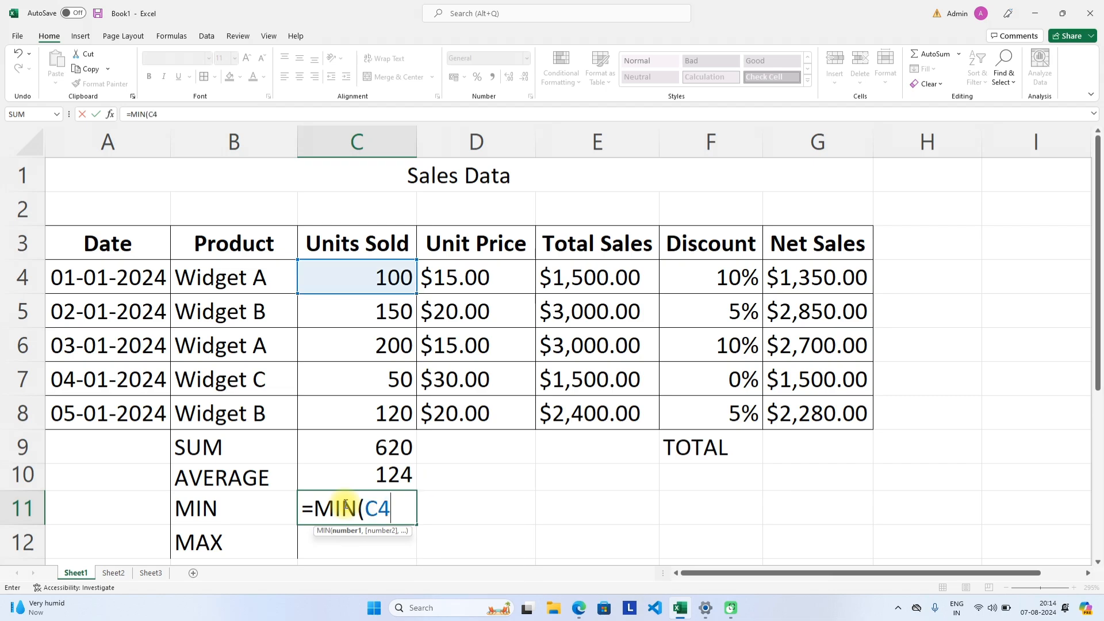
text(:C)
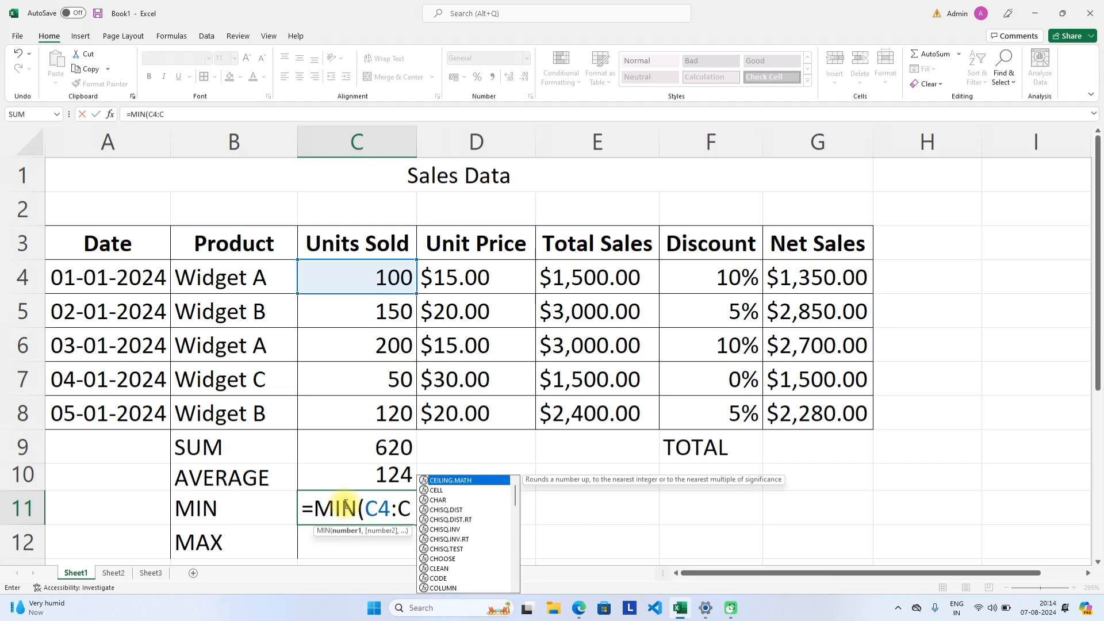
text(8)
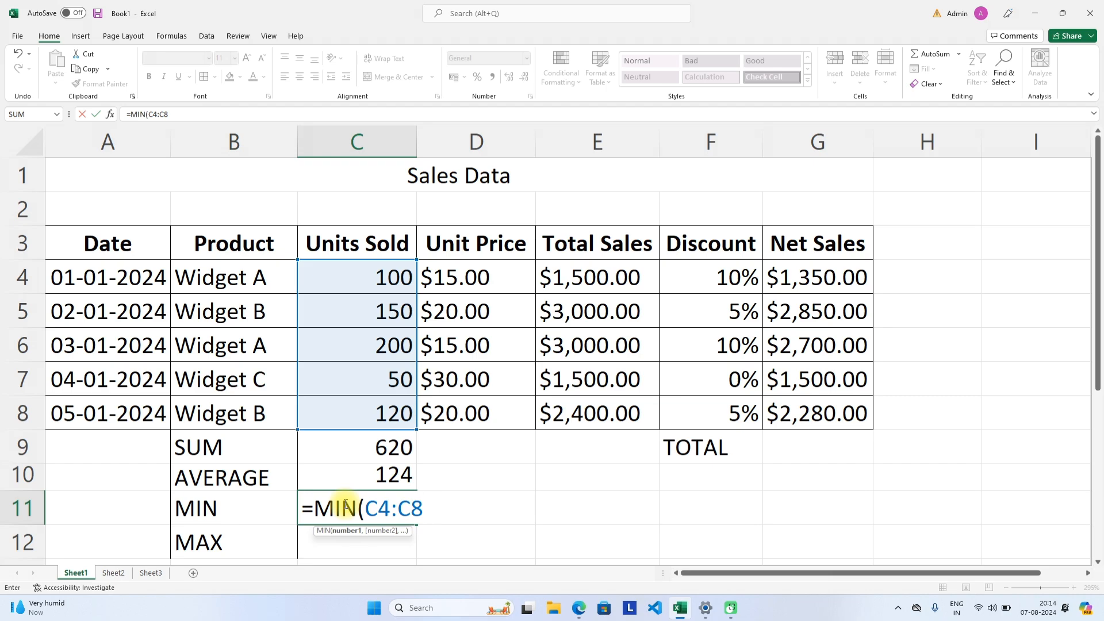
text())
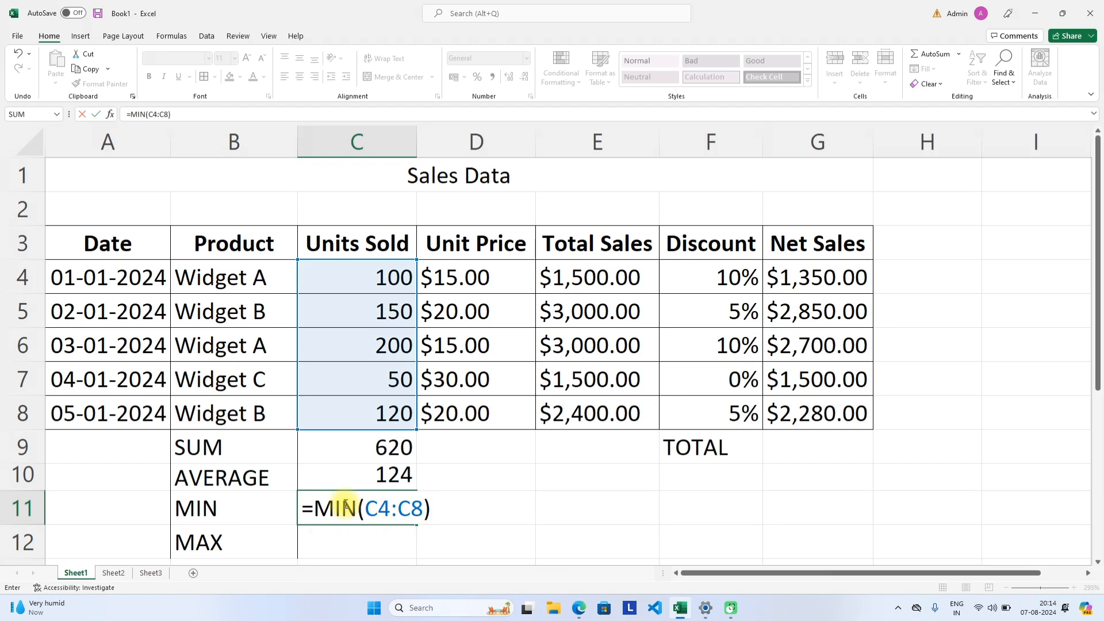
key(Return)
click(344, 503)
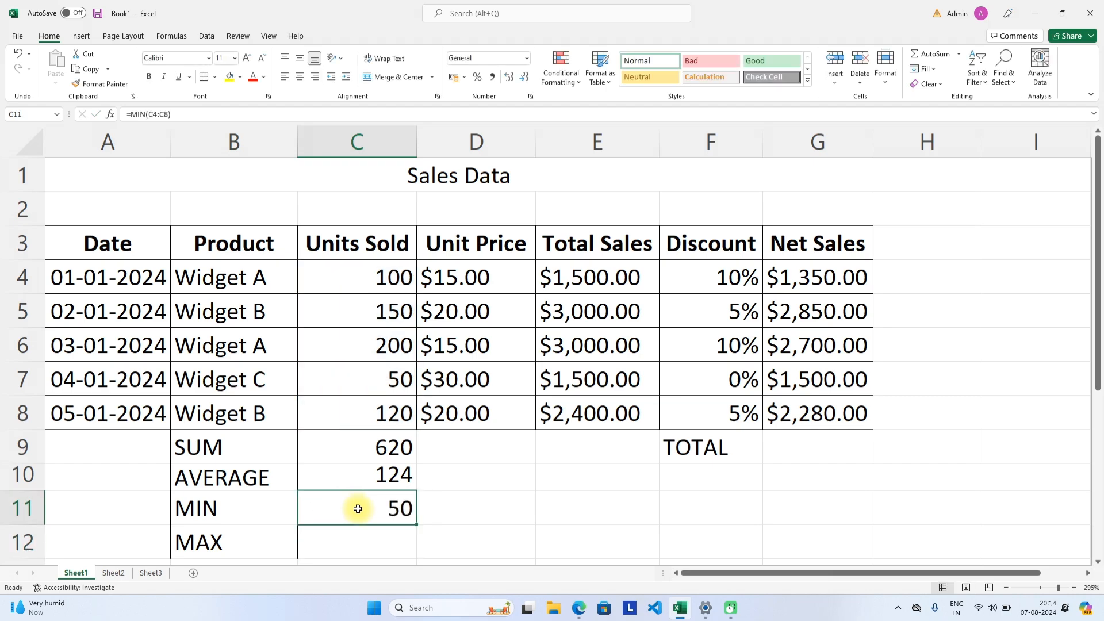
Calculate the largest Units Sold value in C12 with the formula =MAX(C4:C8).
click(24, 419)
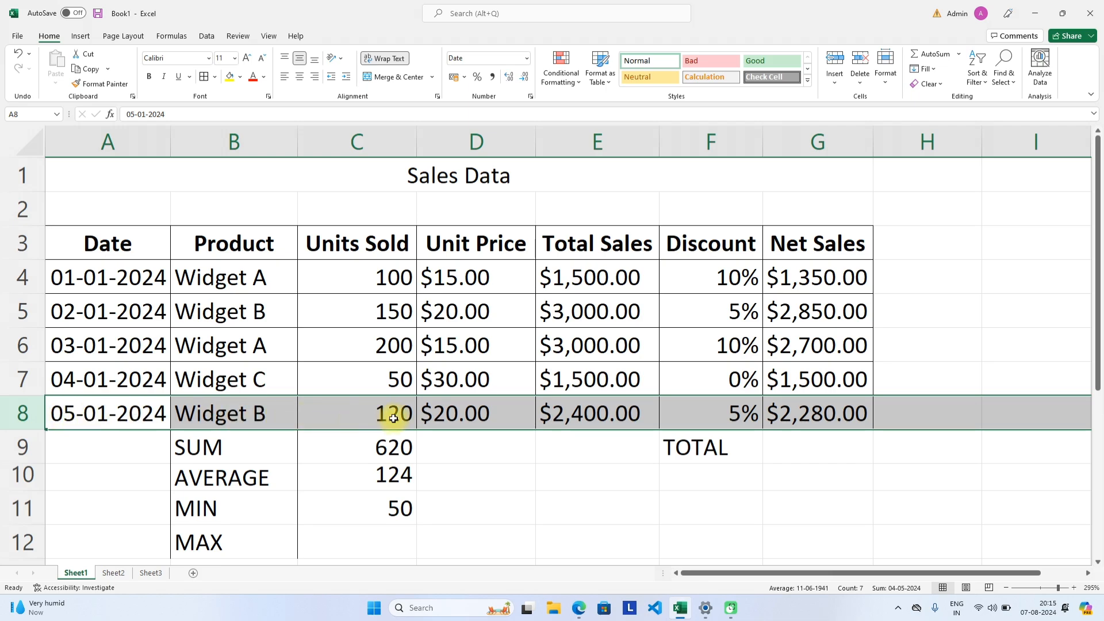
click(378, 543)
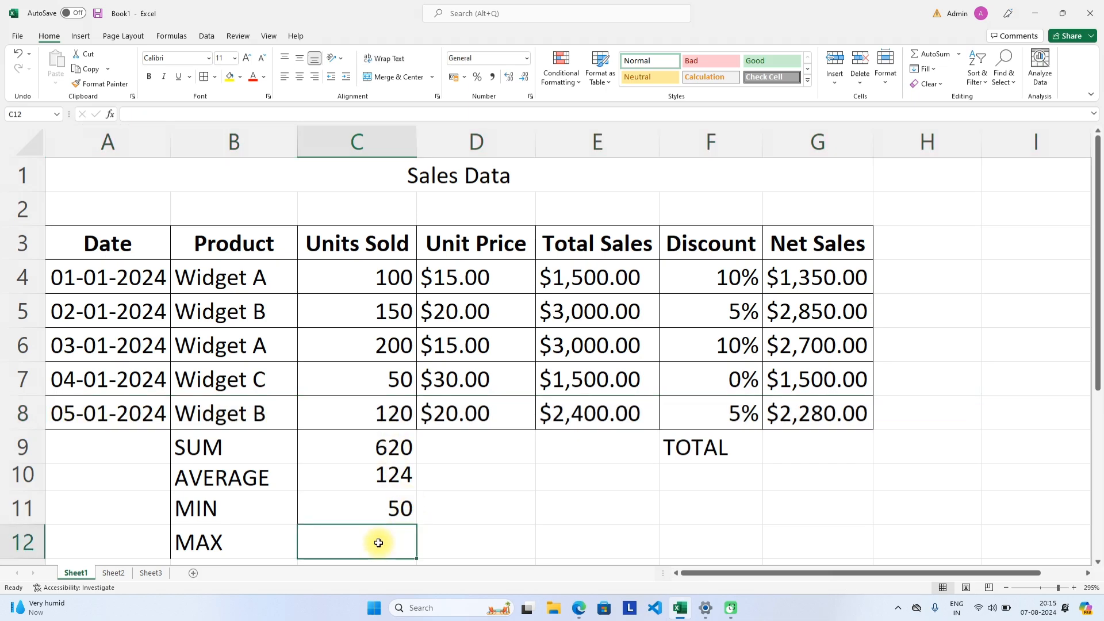
text(=MAX)
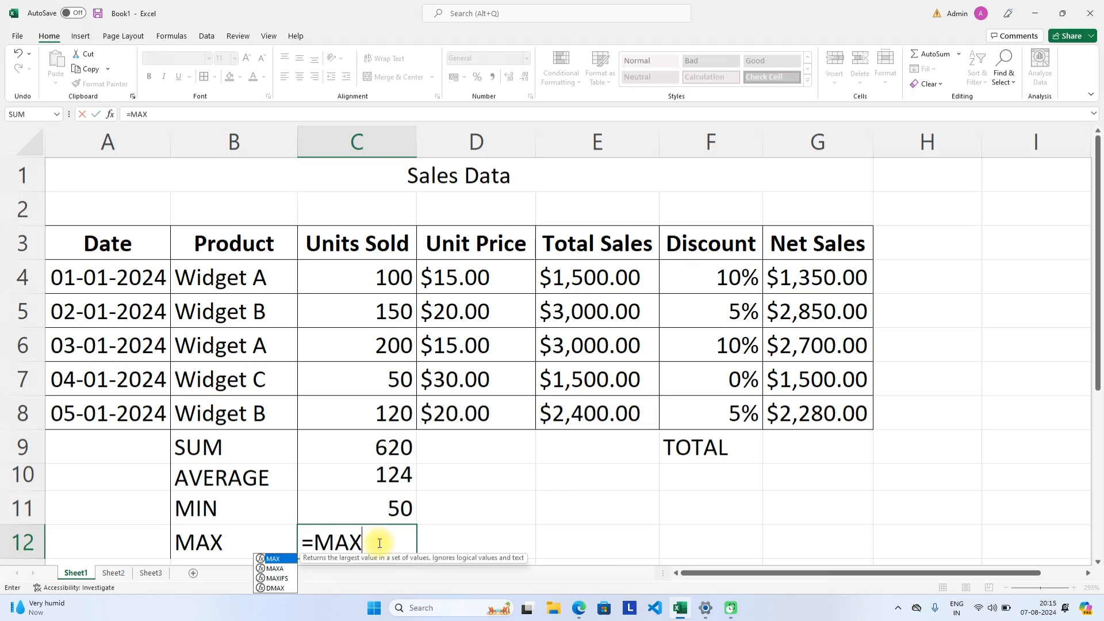
text(()
drag(370, 277, 391, 418)
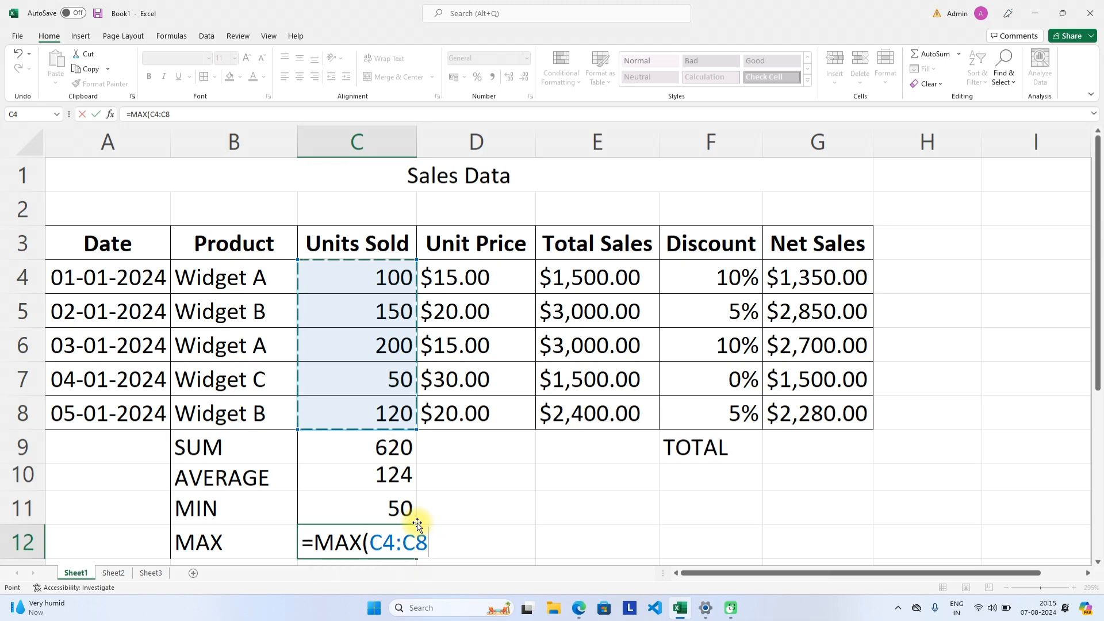
key(Return)
click(395, 512)
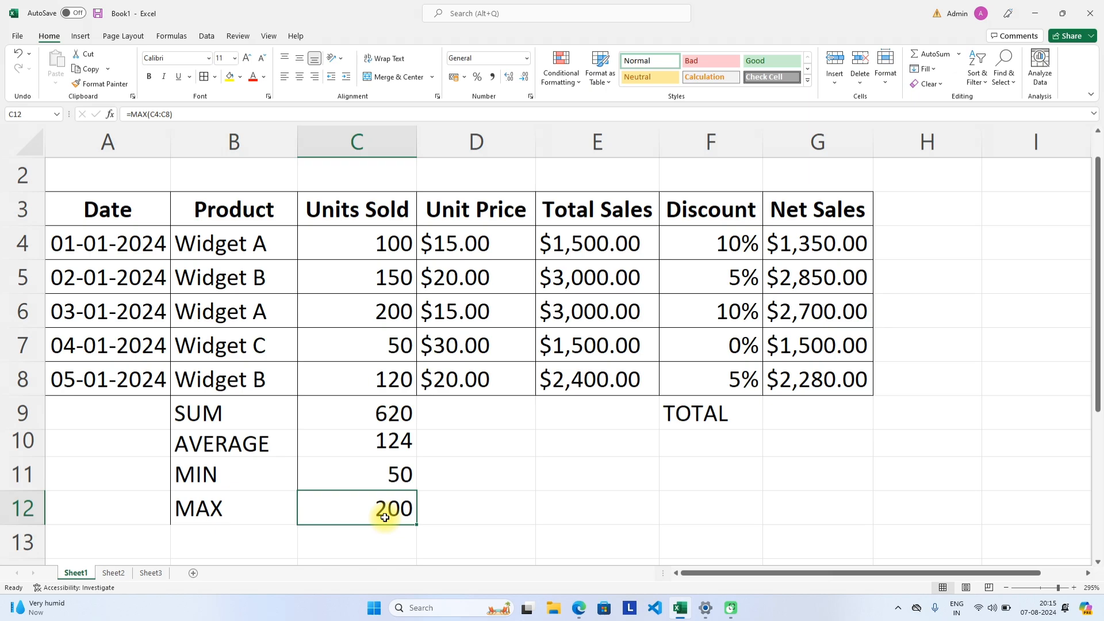
click(23, 311)
click(347, 510)
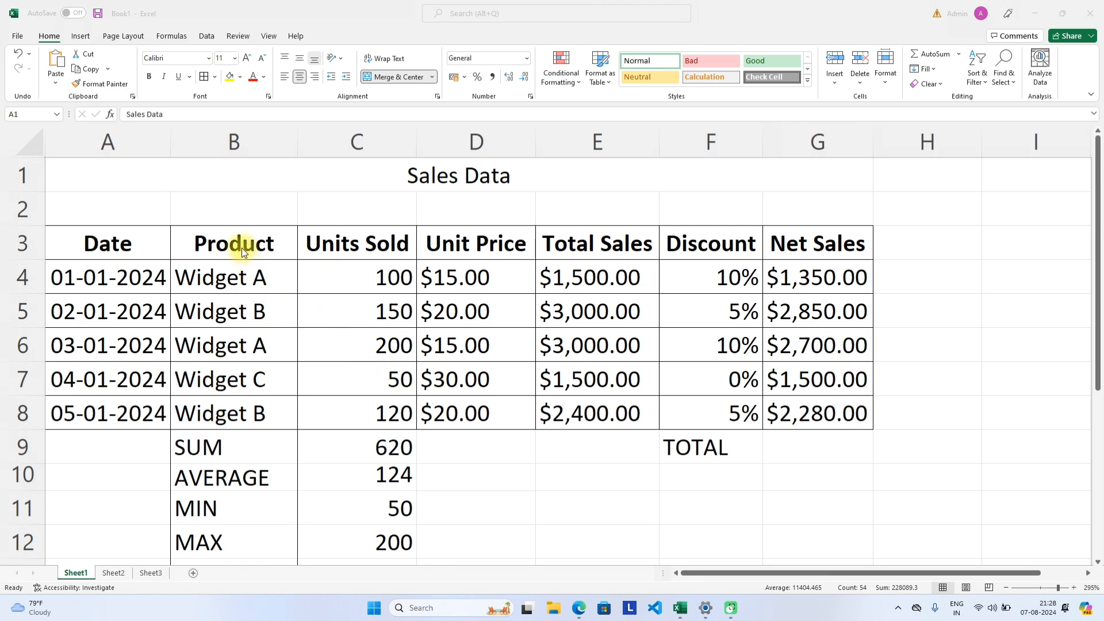
Clear all contents and formatting of the whole Sales Data range on Sheet1.
key(ctrl+a)
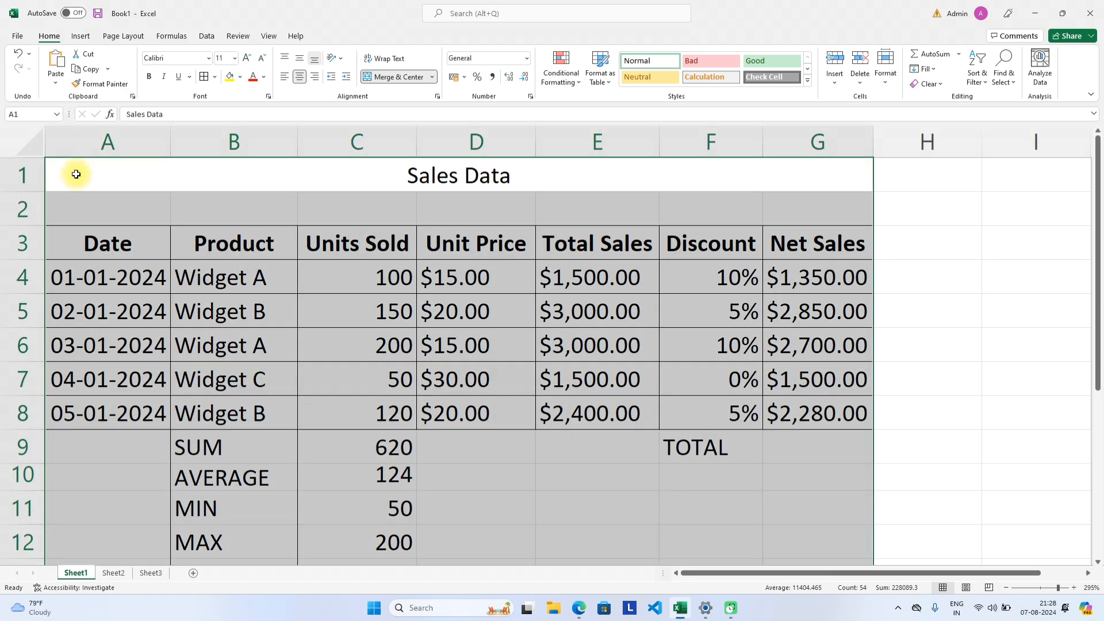
scroll(95, 184, down, 7)
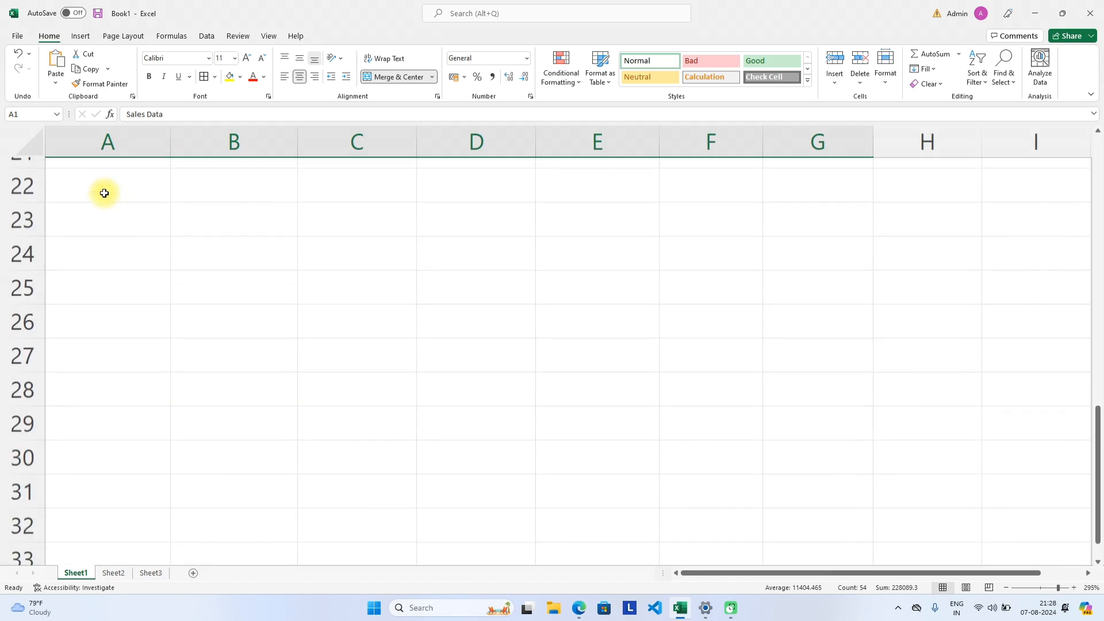
scroll(103, 190, up, 7)
click(930, 85)
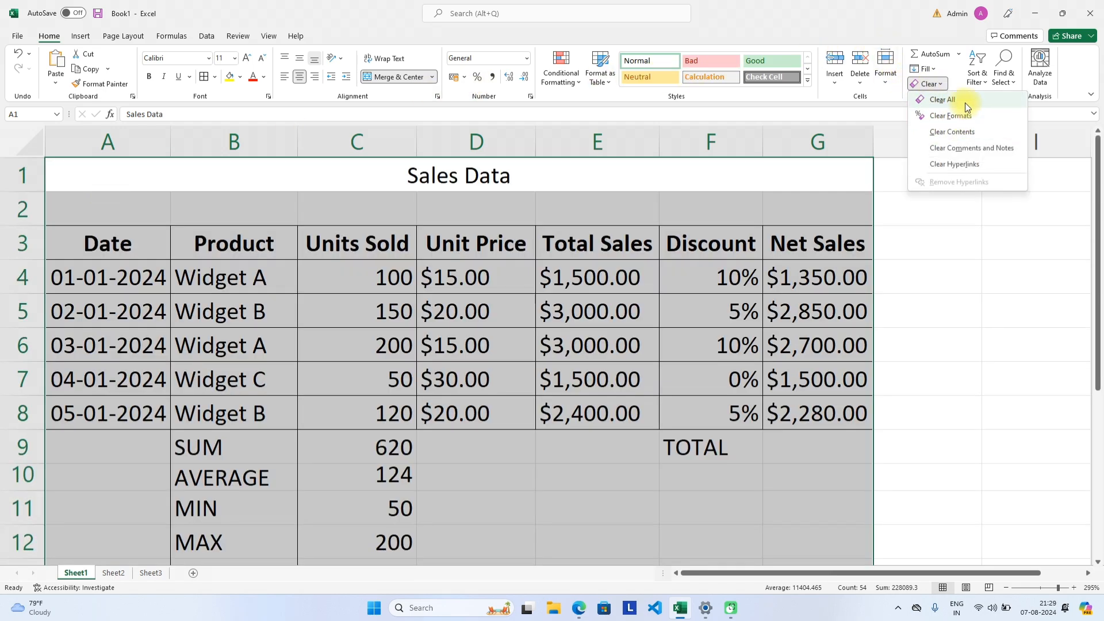
click(965, 101)
Paste the copied student marks table, with Student Name and Subject 1 to Subject 5 columns, starting at A3.
click(101, 165)
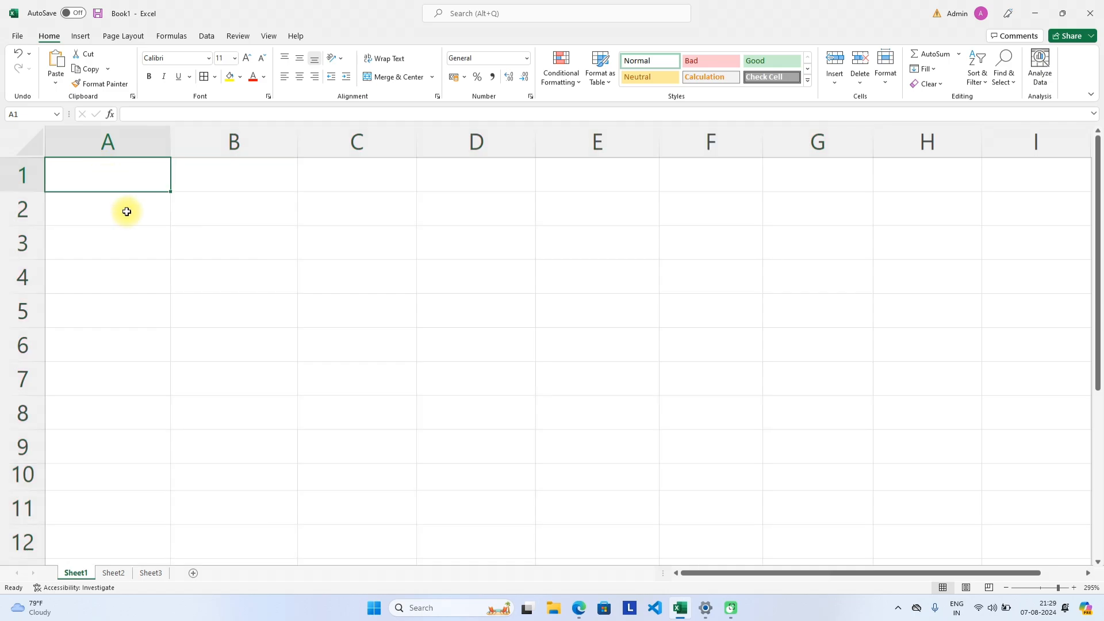
click(125, 212)
click(128, 239)
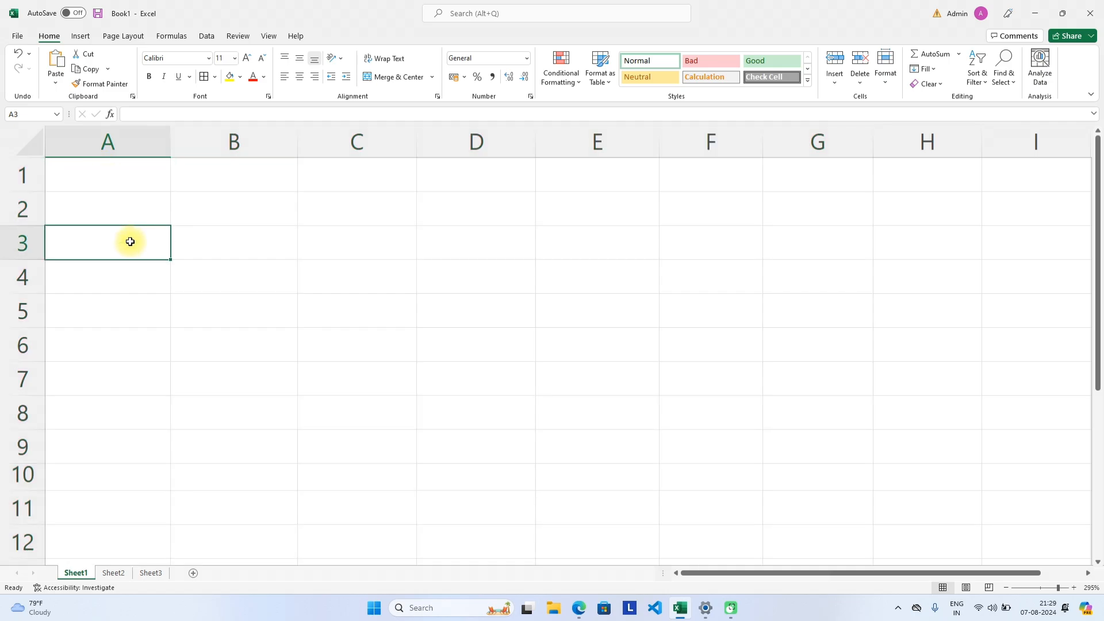
key(ctrl+v)
click(349, 271)
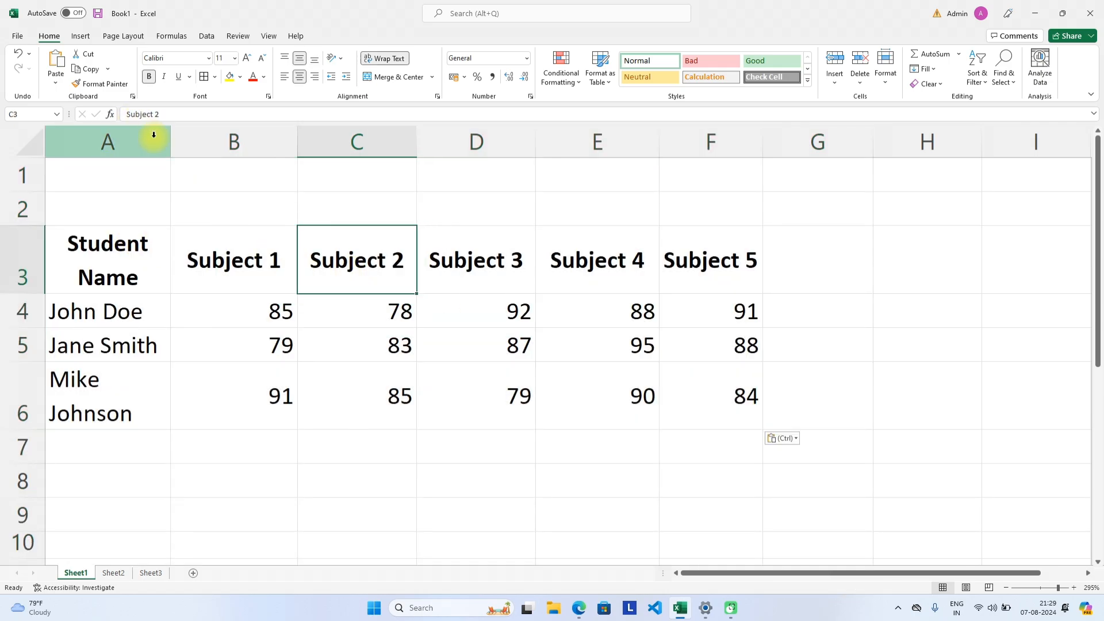
Autofit the widths of columns A to F to the student marks table.
drag(129, 140, 755, 124)
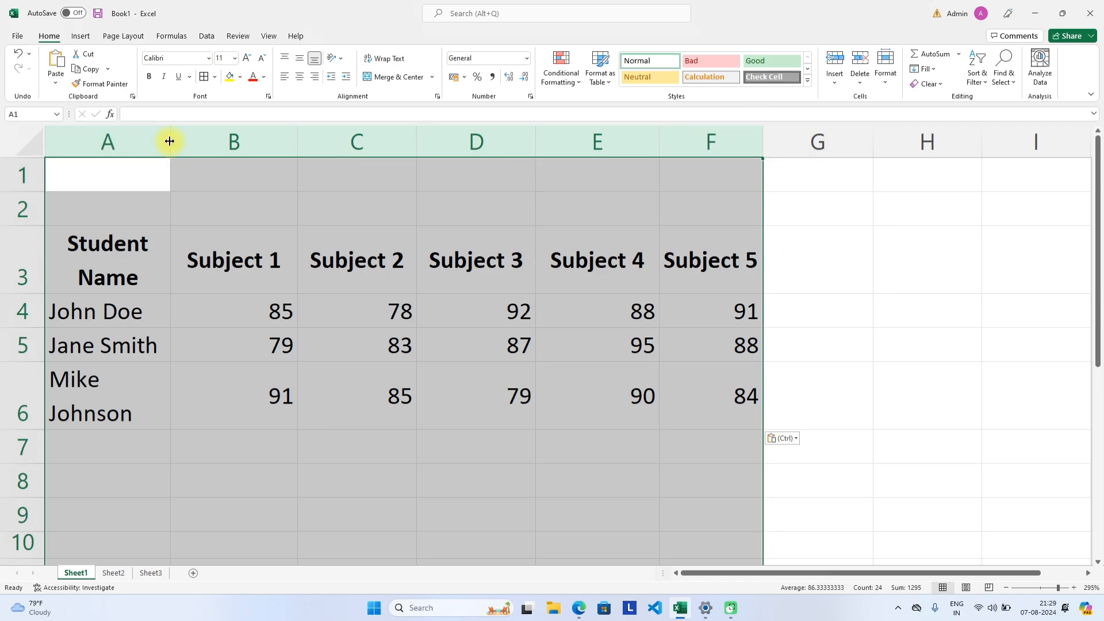
double_click(169, 141)
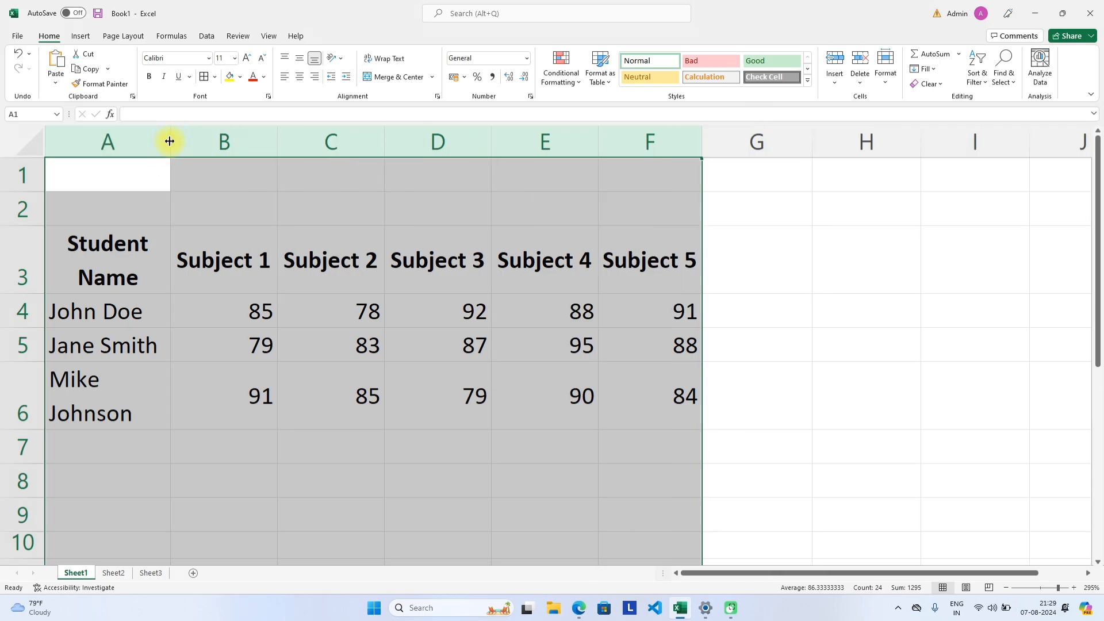
click(168, 230)
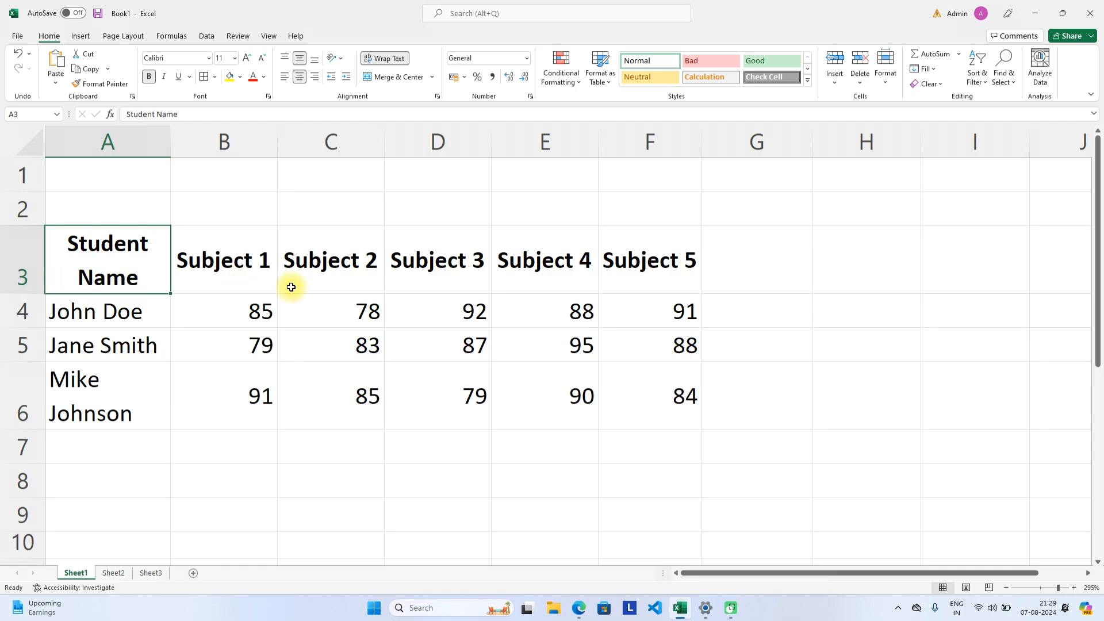
Widen column A so each student name fits on one line, and slightly reduce the height of header row 3.
drag(168, 138, 258, 137)
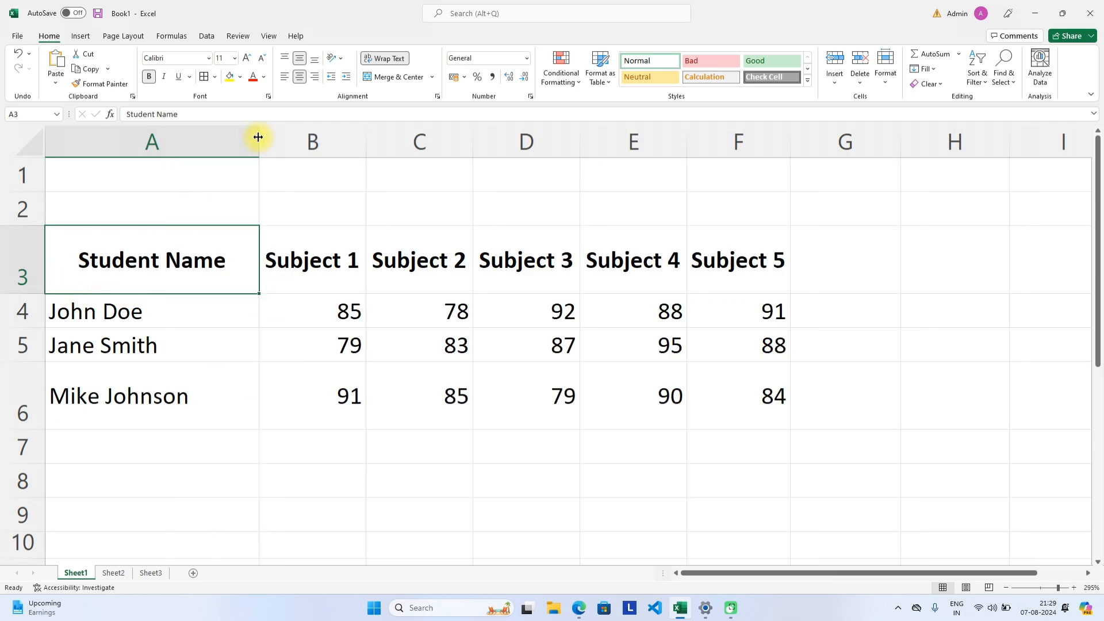
click(611, 382)
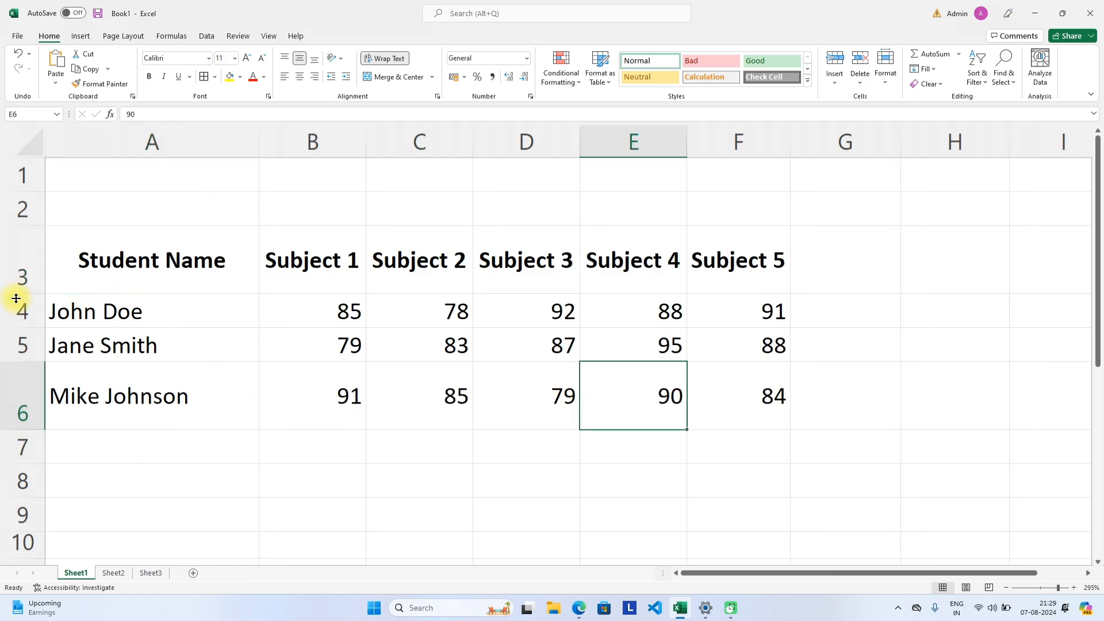
drag(20, 294, 20, 283)
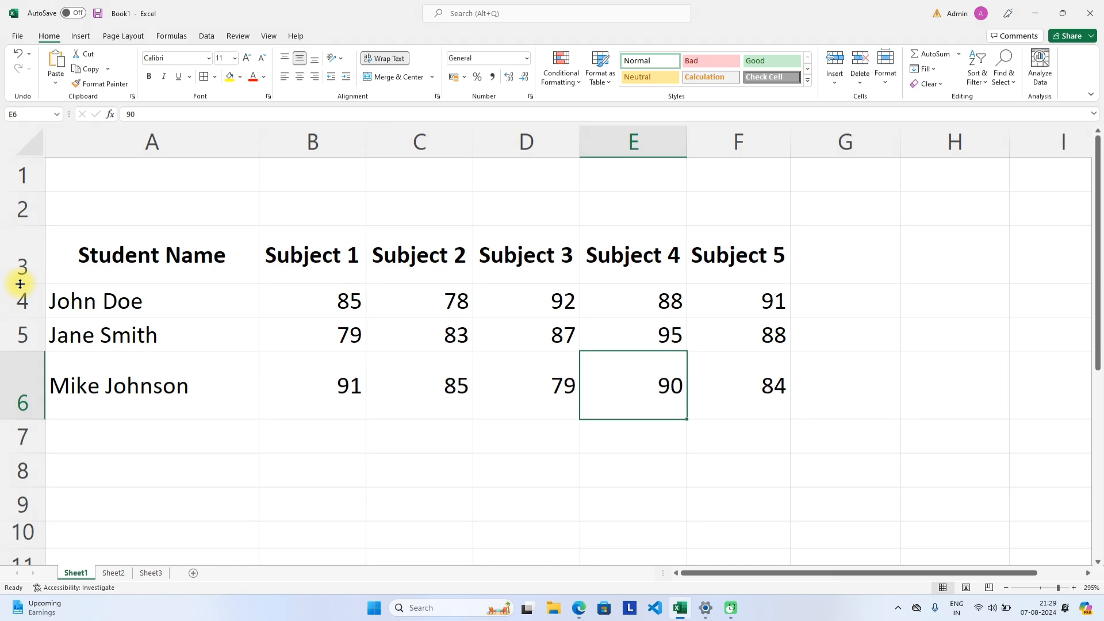
Apply all borders to the student marks table, range A3:F6.
drag(759, 401, 125, 238)
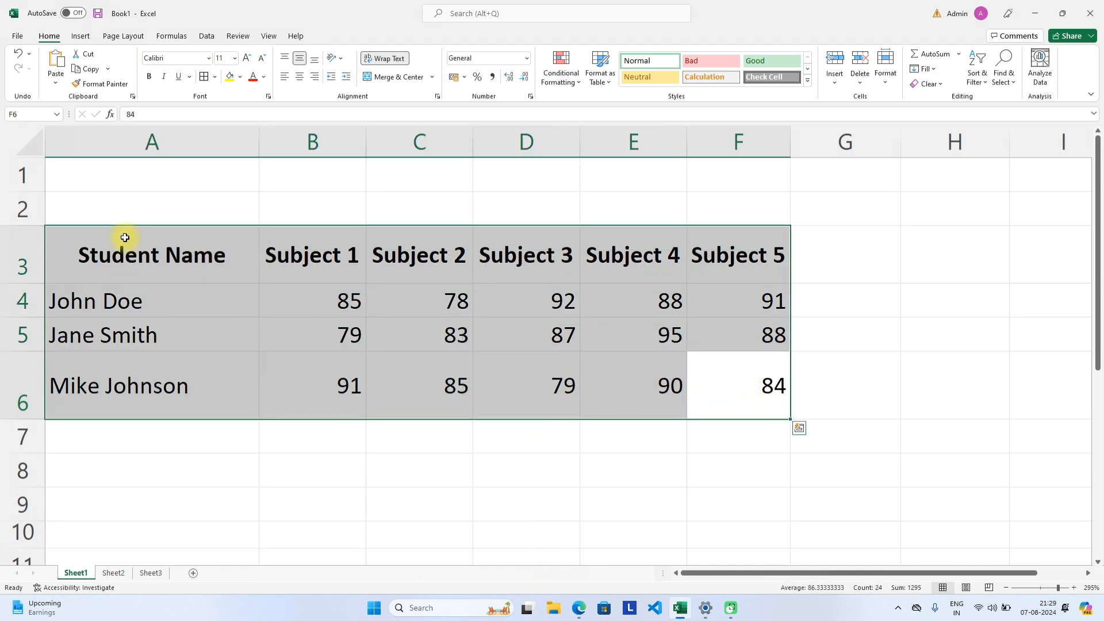
click(204, 75)
click(343, 333)
Enter the title "Student data" in cell B1 above the marks table.
click(337, 182)
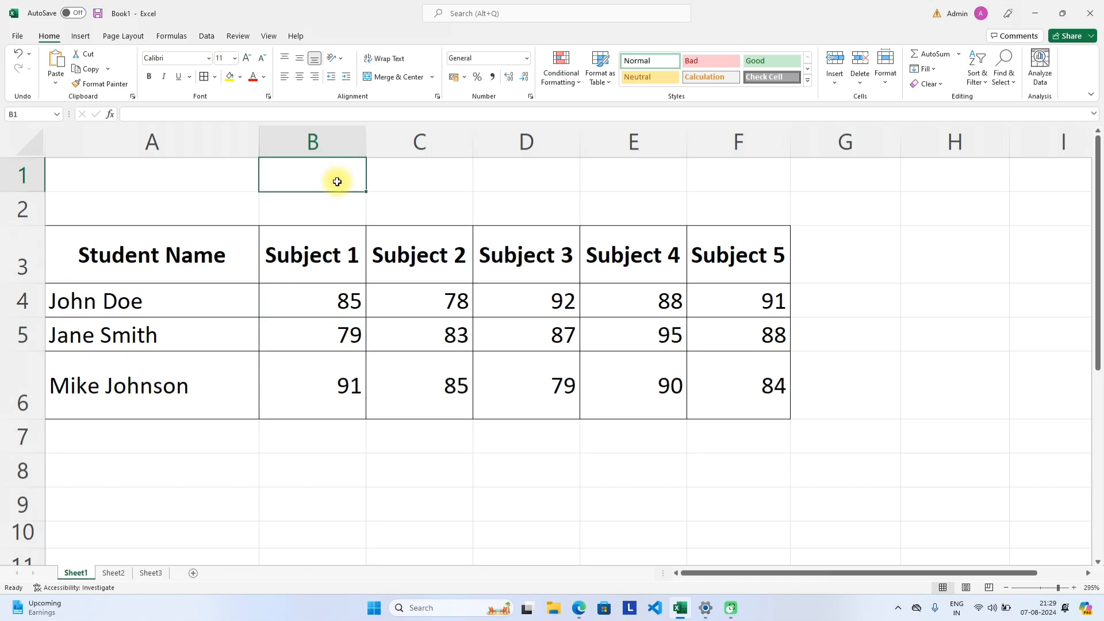
text(S)
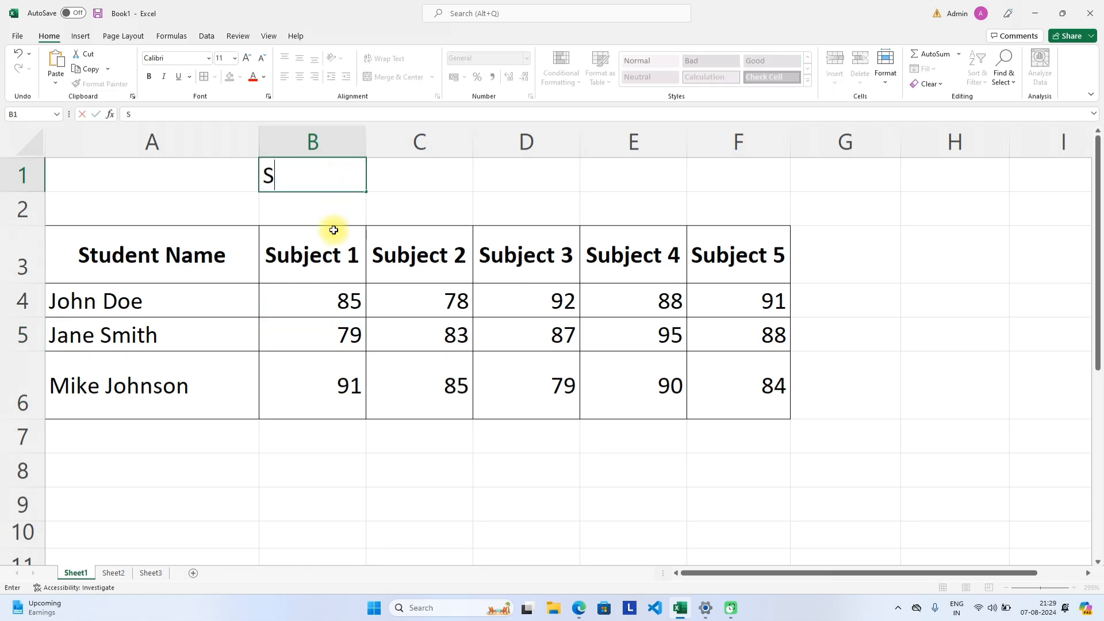
text(tudent)
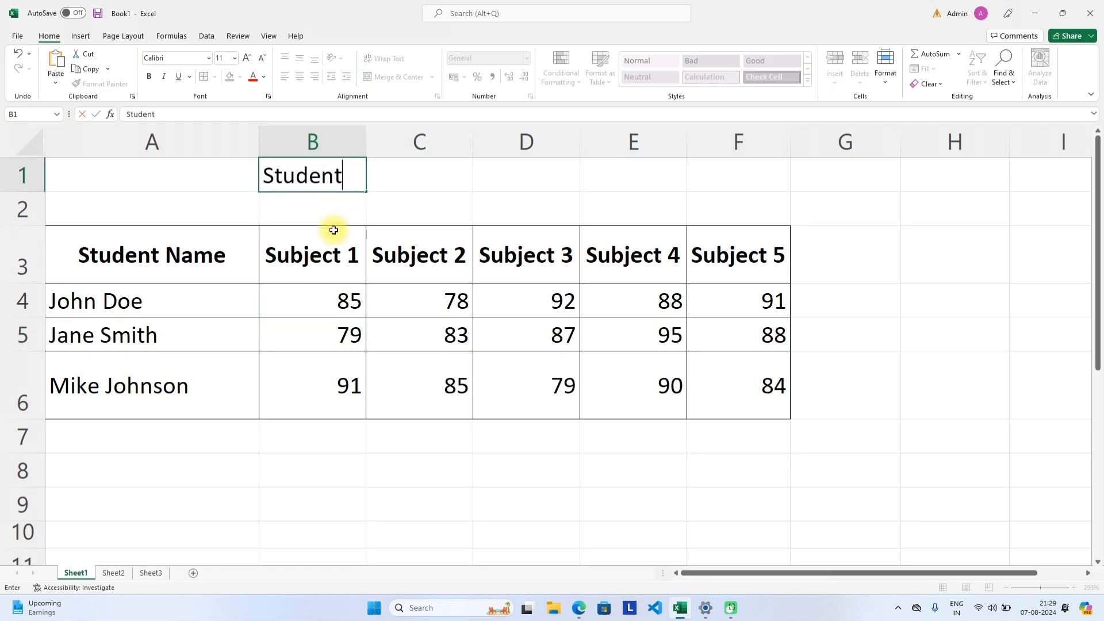
text( data)
click(458, 205)
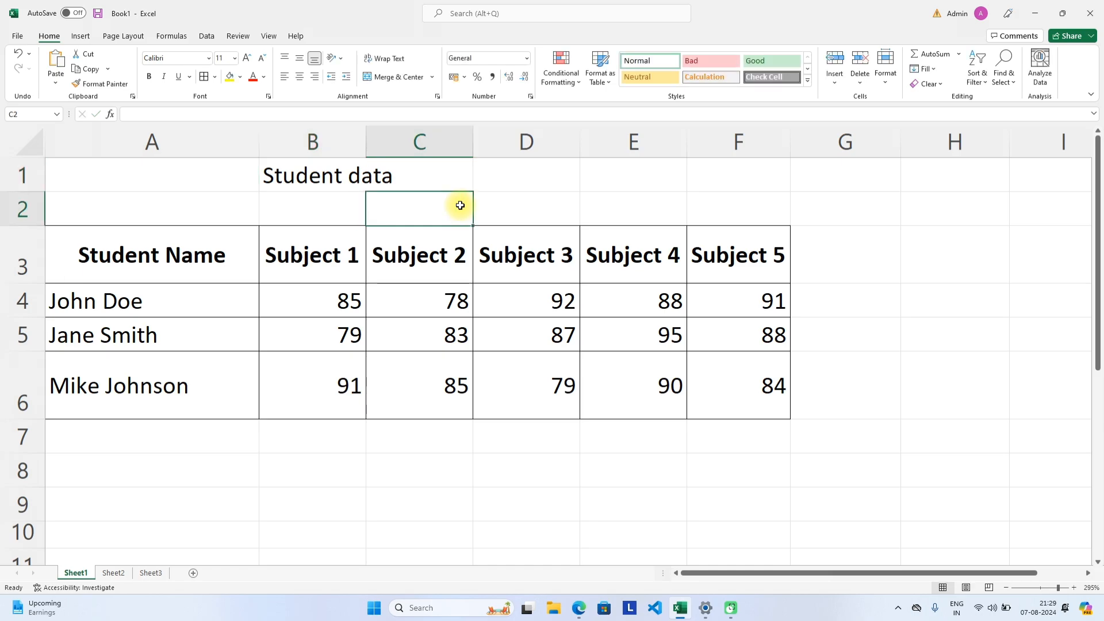
Merge and center the "Student data" title across A1:F1.
click(355, 176)
drag(167, 177, 776, 175)
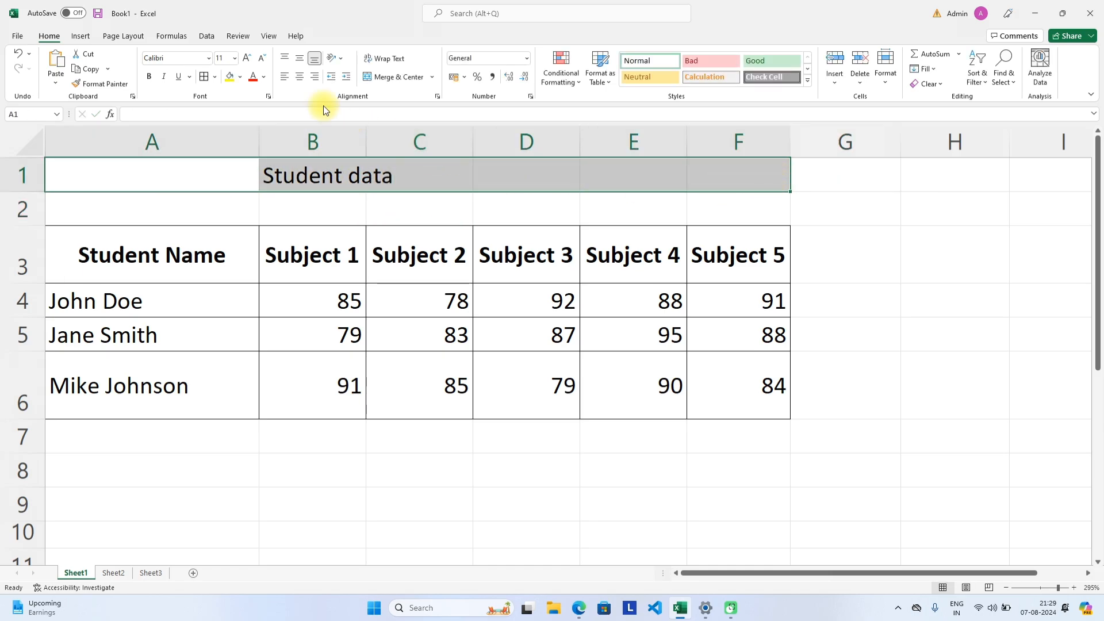
click(303, 78)
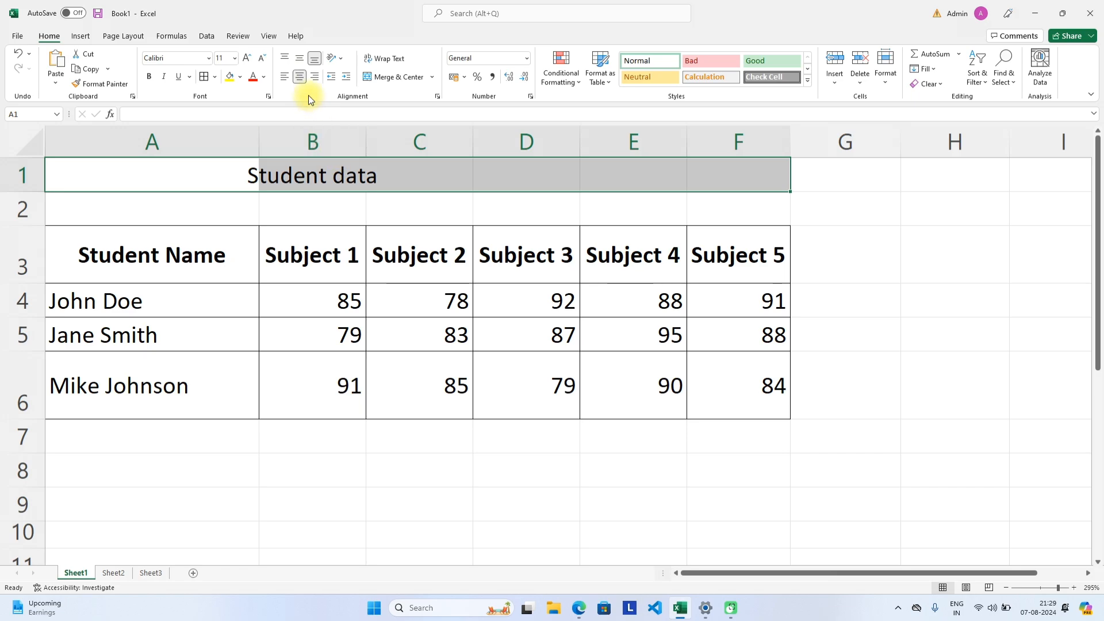
click(299, 79)
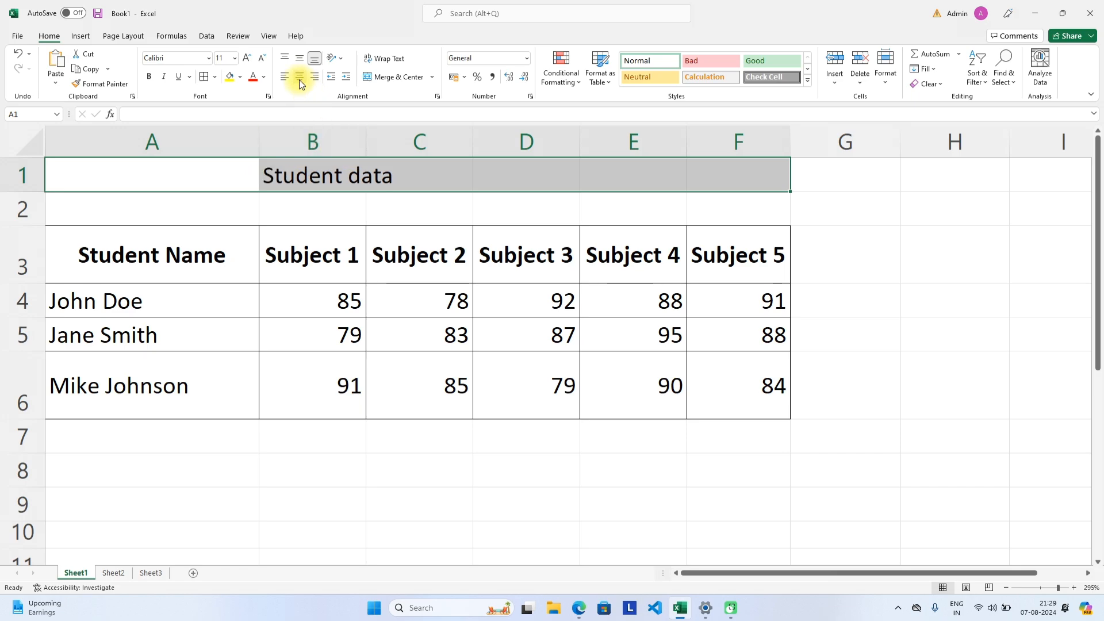
click(395, 78)
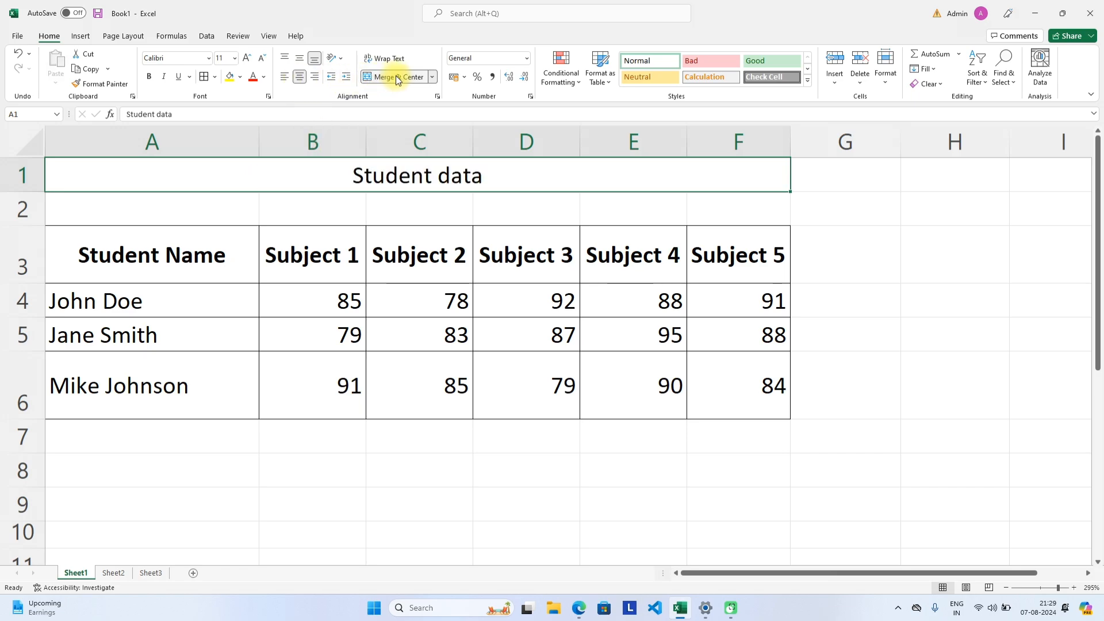
click(299, 78)
click(299, 79)
Format the merged "Student data" title in bold with orange text on a black fill.
click(148, 76)
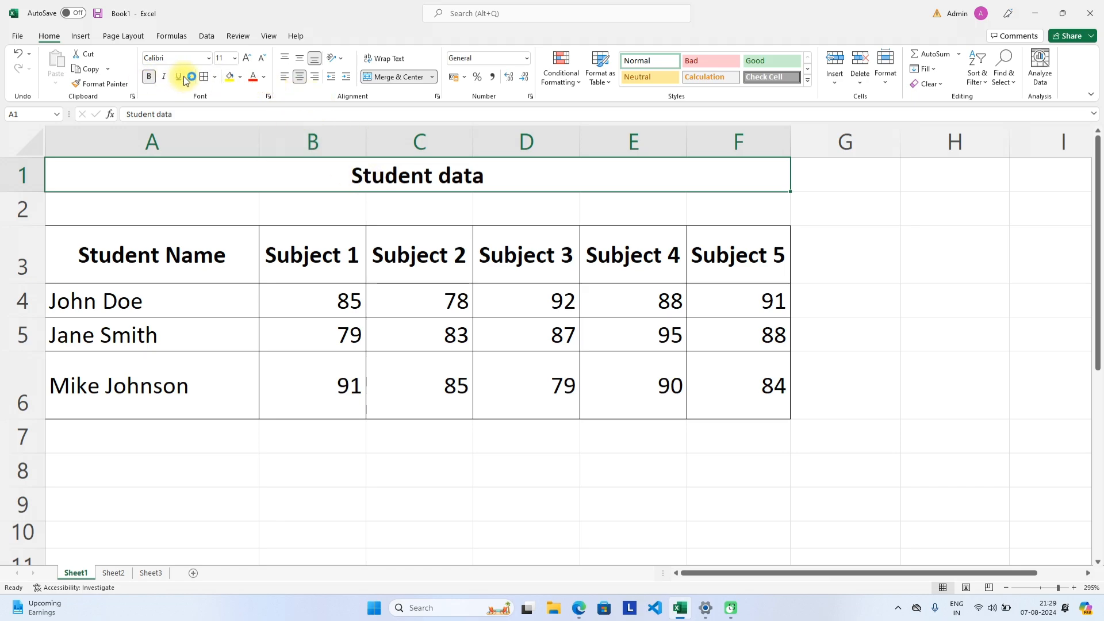
click(264, 77)
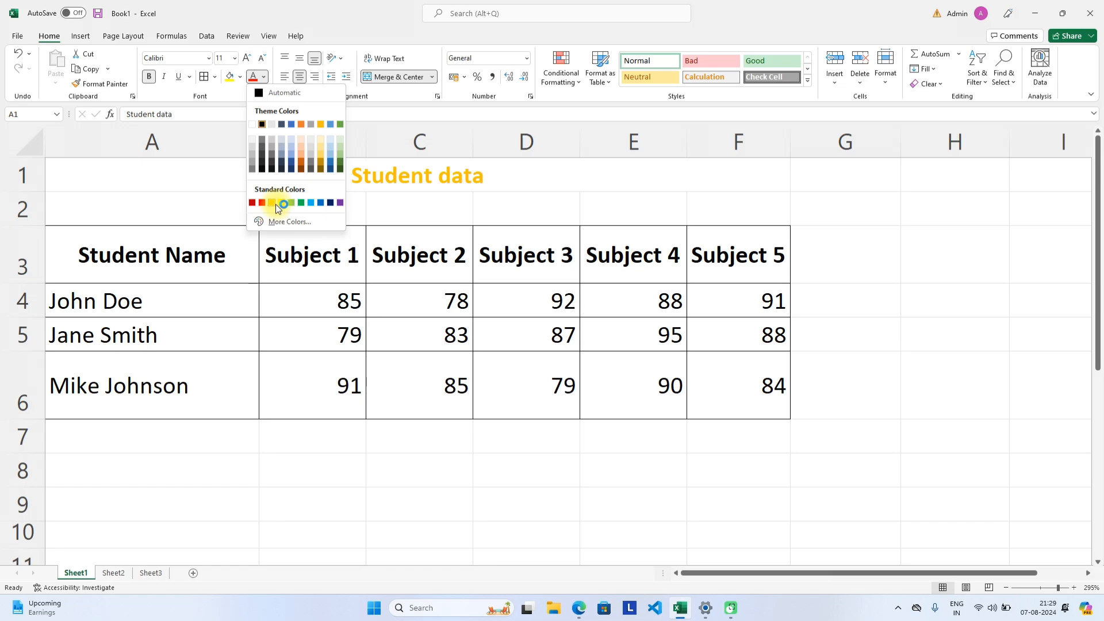
click(275, 204)
click(240, 81)
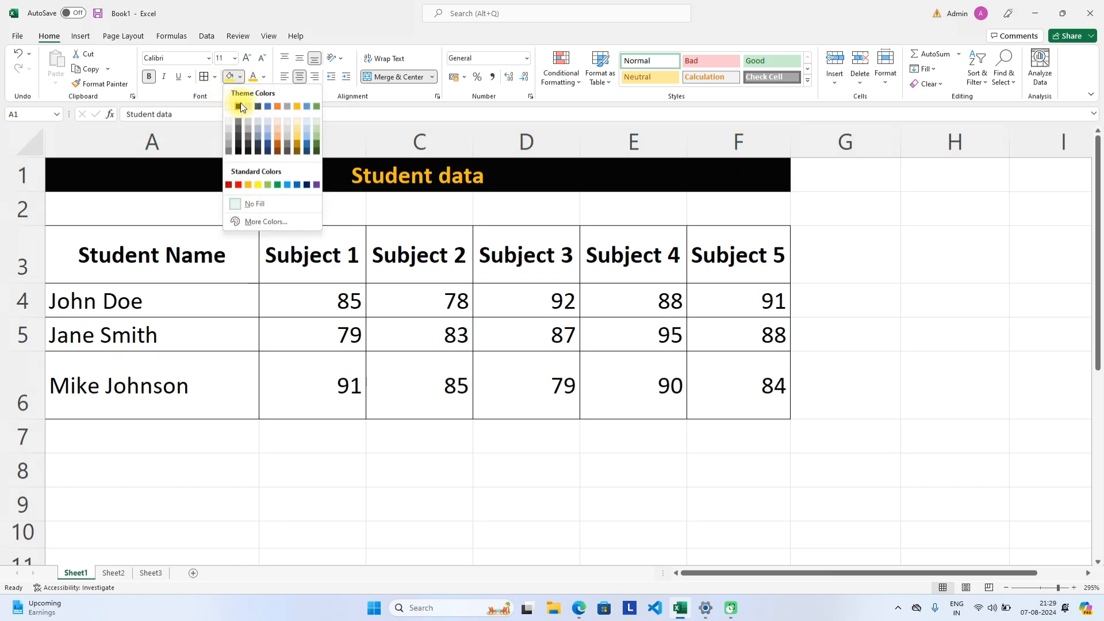
click(240, 106)
click(359, 206)
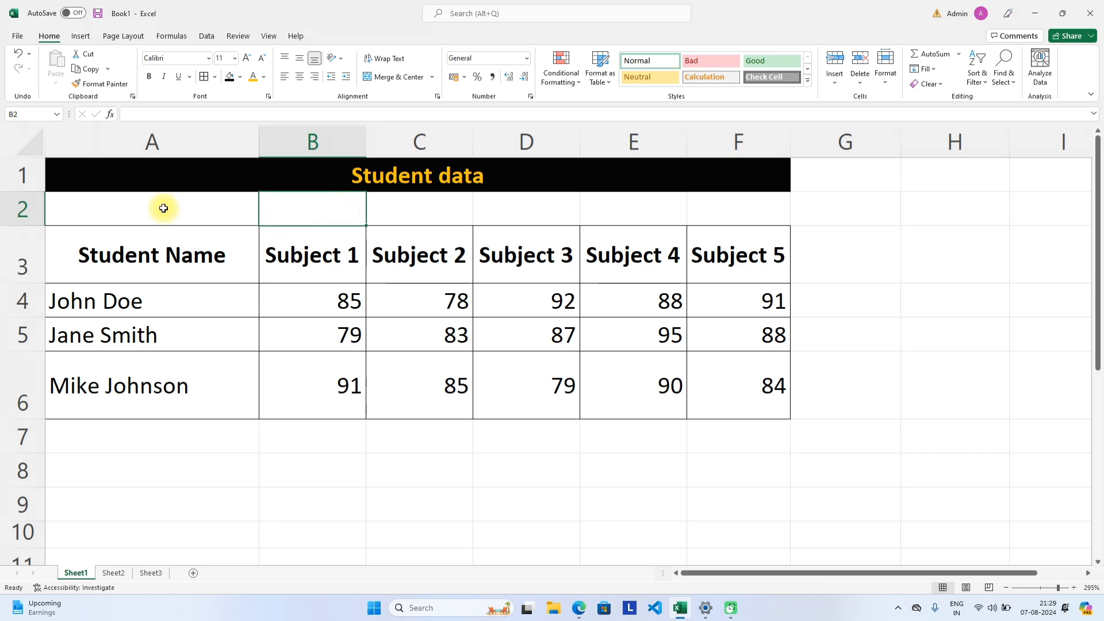
drag(160, 207, 813, 209)
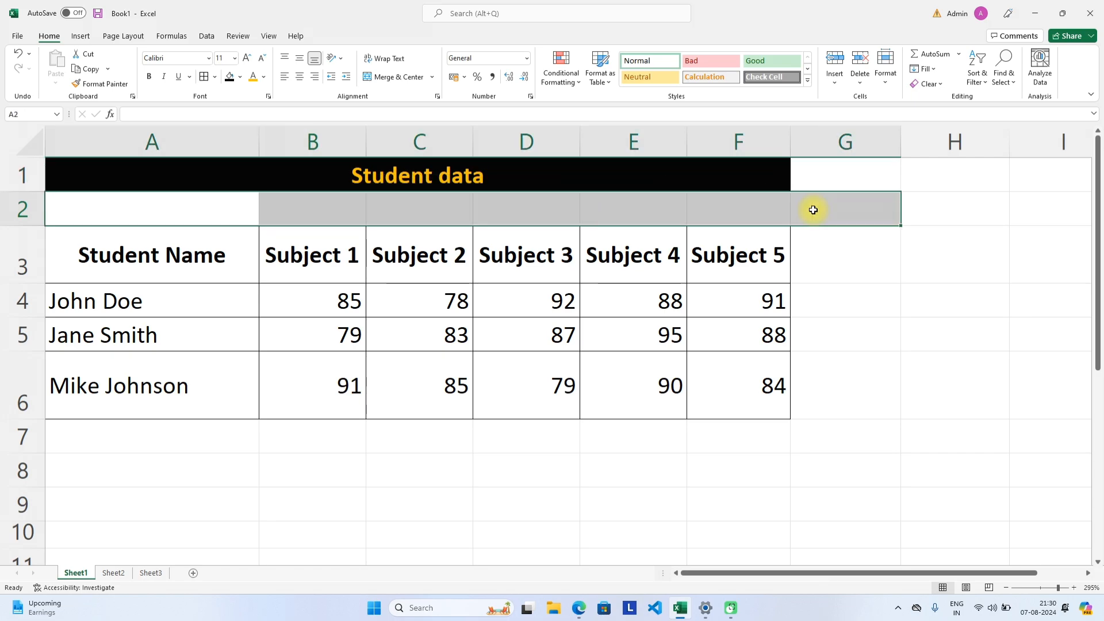
click(843, 345)
drag(769, 399, 69, 226)
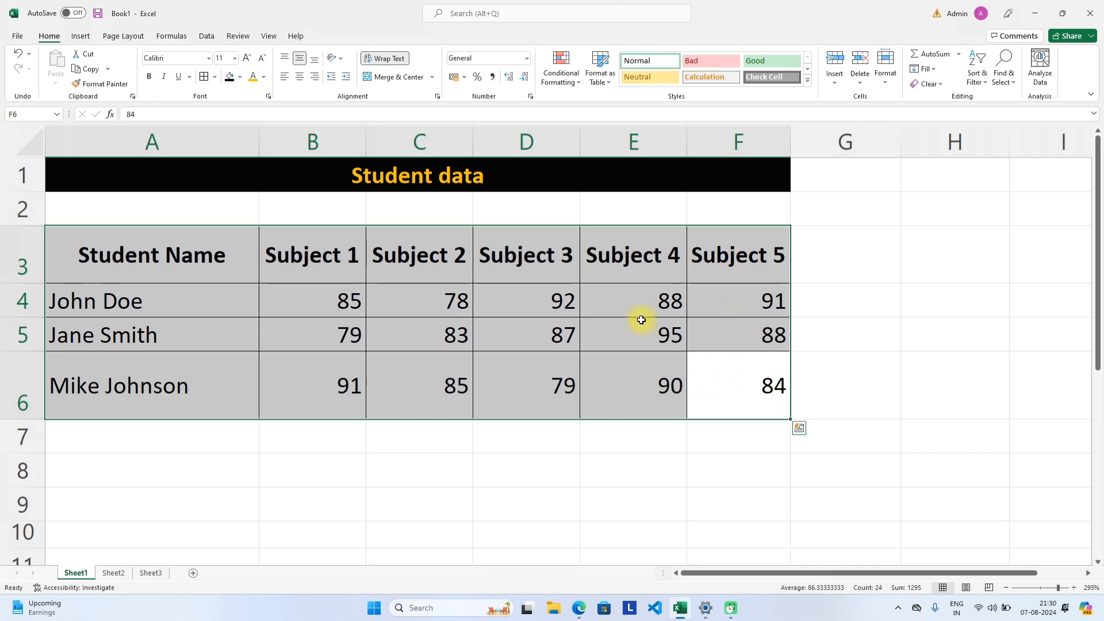
click(727, 385)
Add the column header "Percentage" in cell G3, next to Subject 5.
click(826, 255)
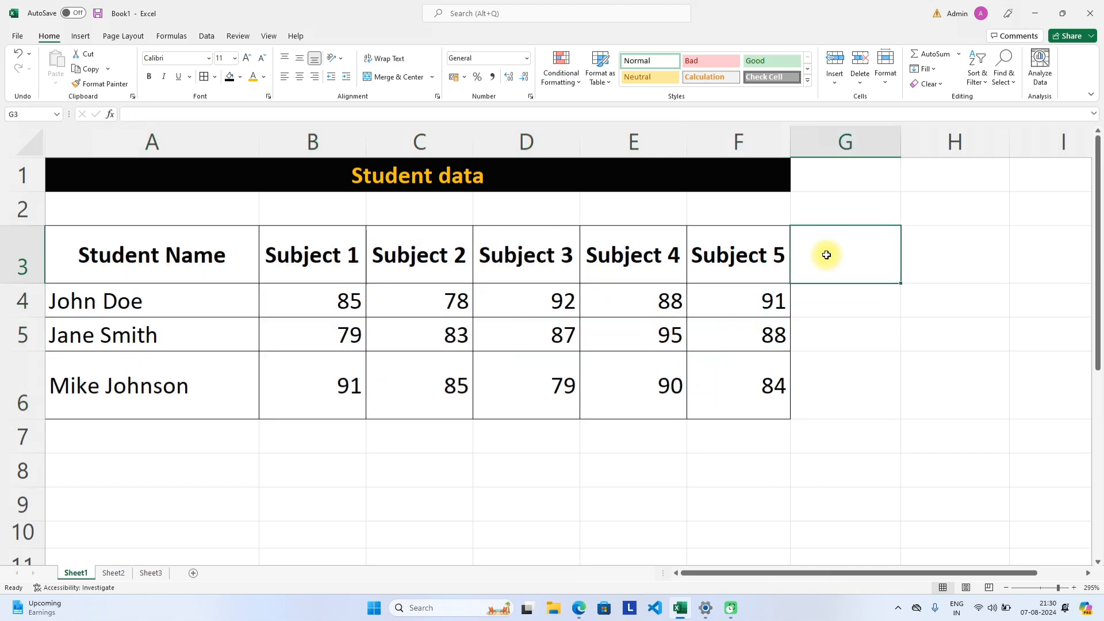
text(Per)
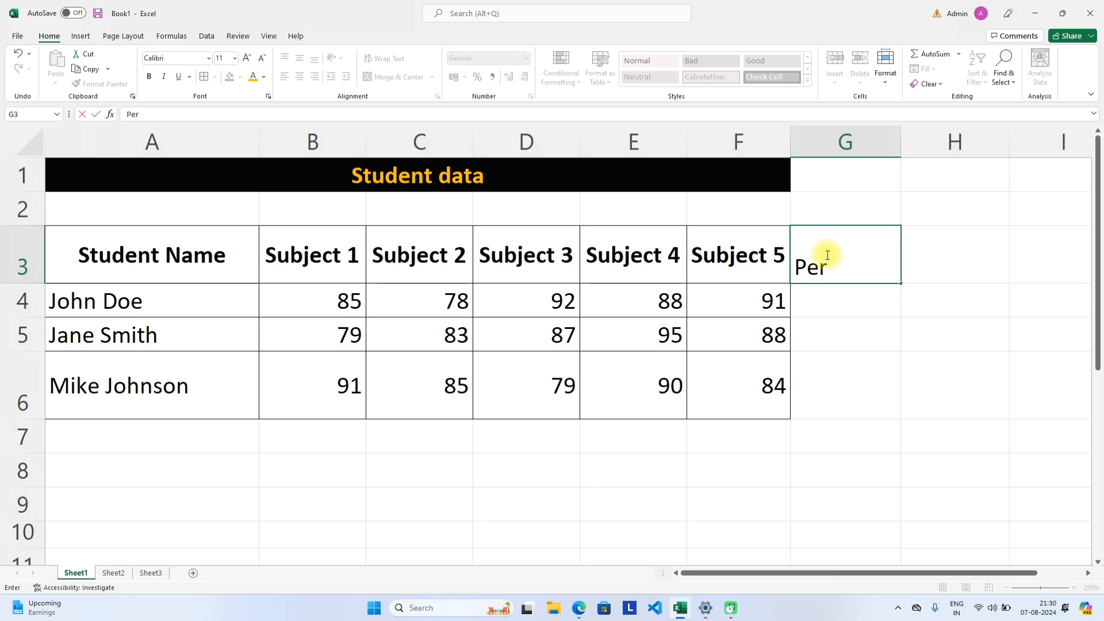
text(centage)
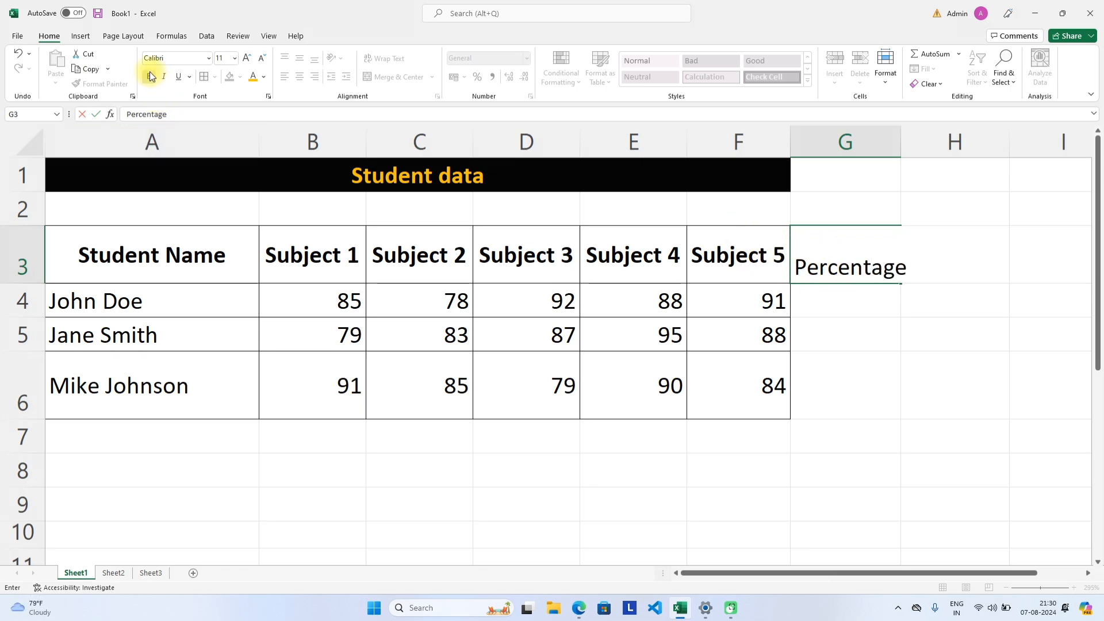
click(799, 353)
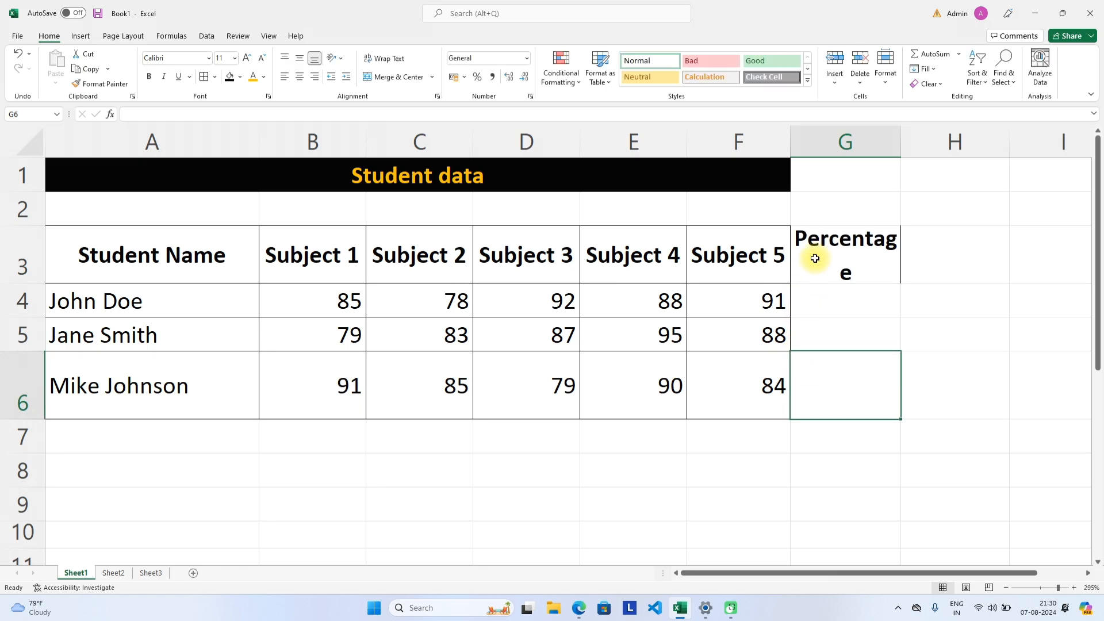
Copy the formatting of the Subject 5 header cell F3 onto the Percentage header in G3 with Format Painter.
click(833, 235)
right_click(757, 269)
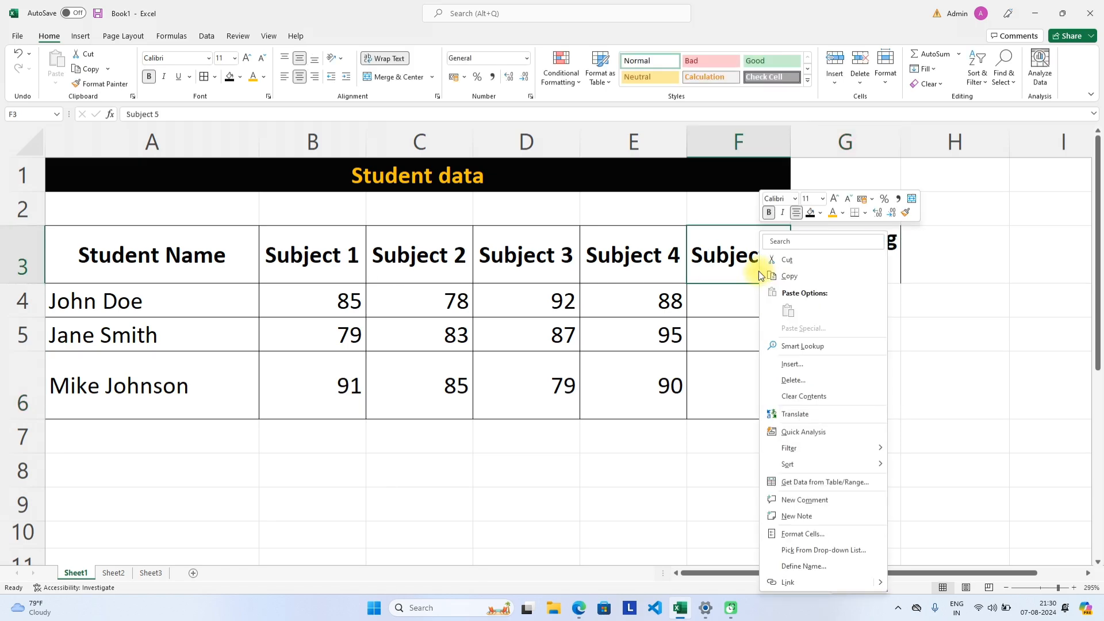
click(109, 84)
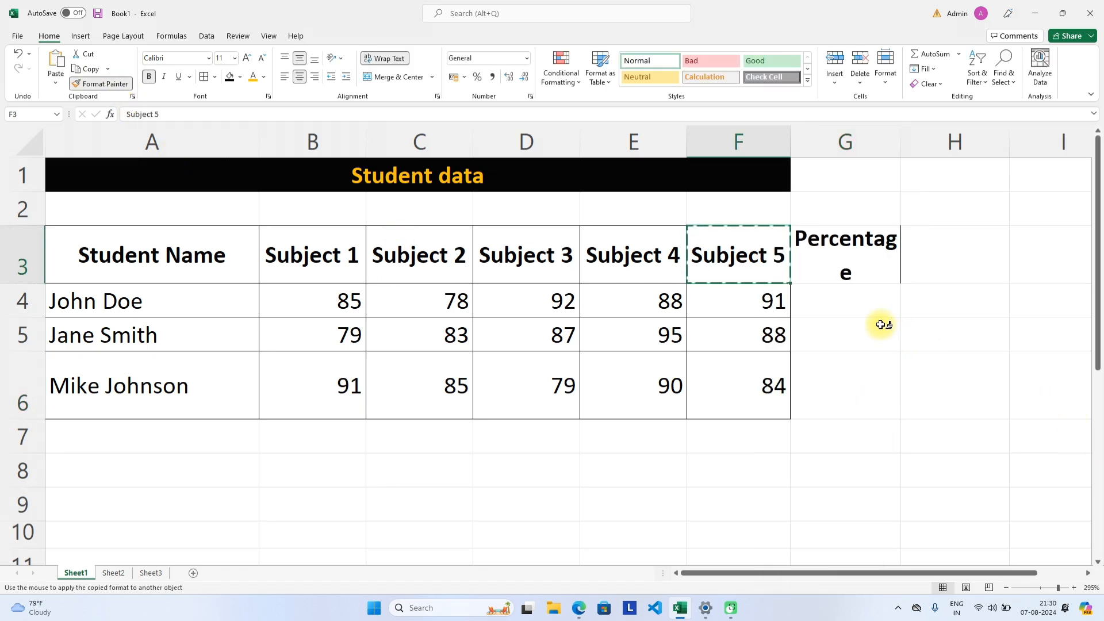
click(868, 269)
click(797, 356)
click(811, 301)
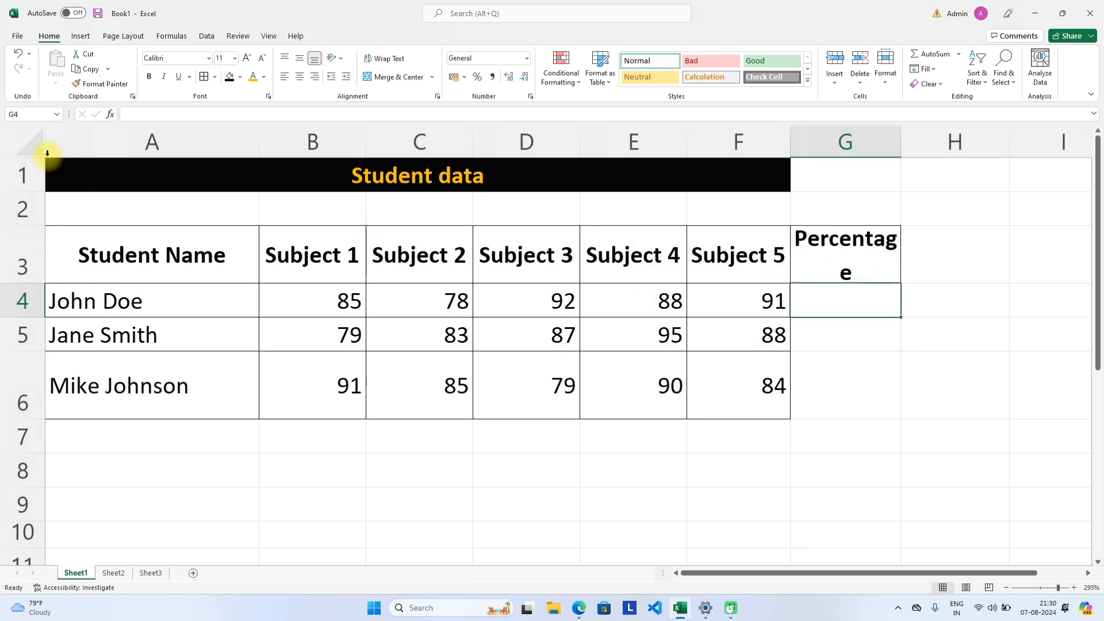
click(92, 86)
drag(828, 333, 831, 377)
click(813, 333)
click(735, 424)
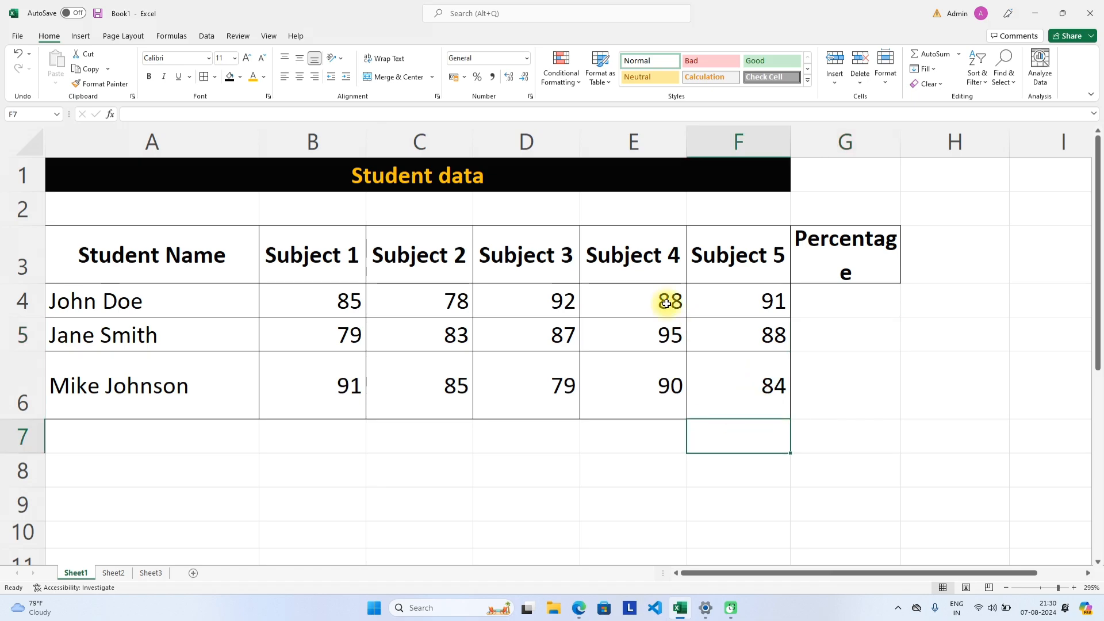
Copy the bordered formatting of the marks in C4:F6 onto the empty Percentage cells G4:G6 with Format Painter.
drag(404, 303, 734, 378)
click(101, 84)
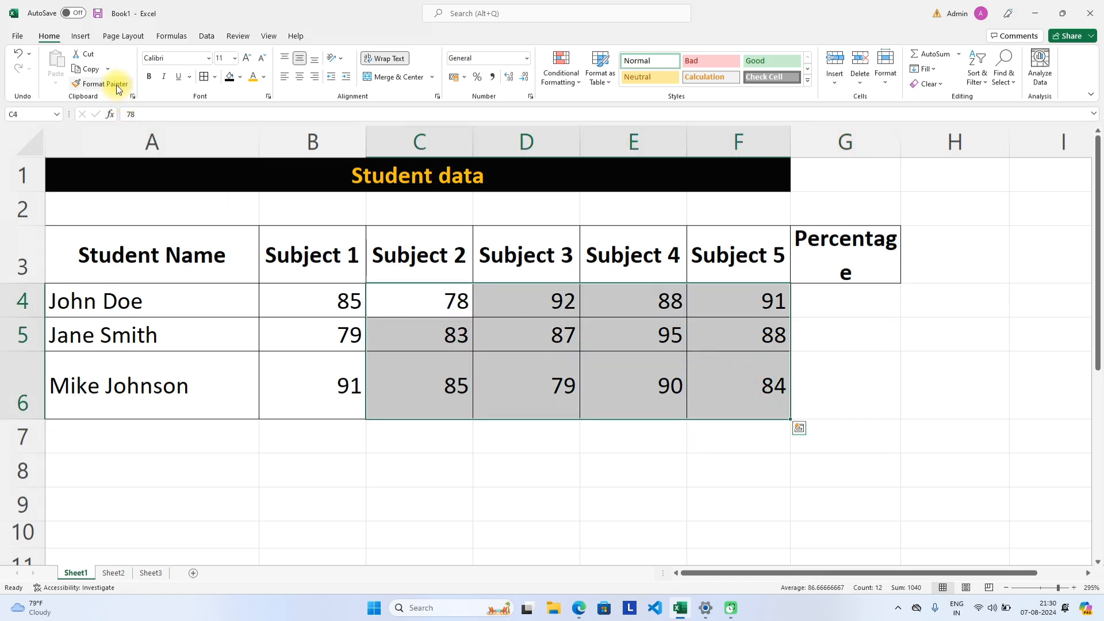
drag(845, 298, 846, 372)
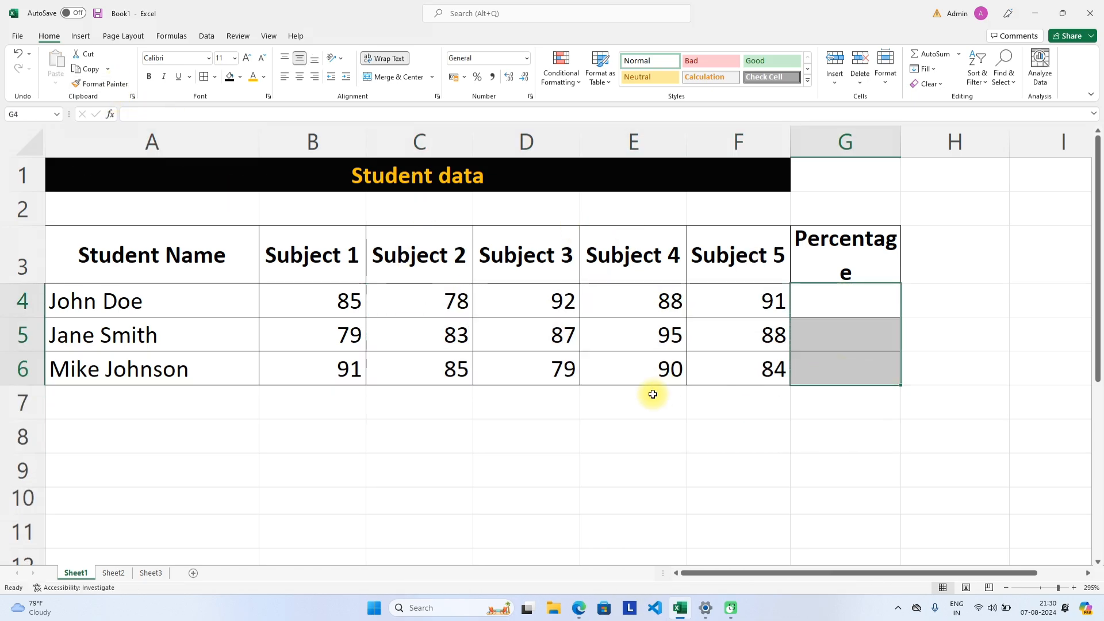
click(644, 403)
click(679, 478)
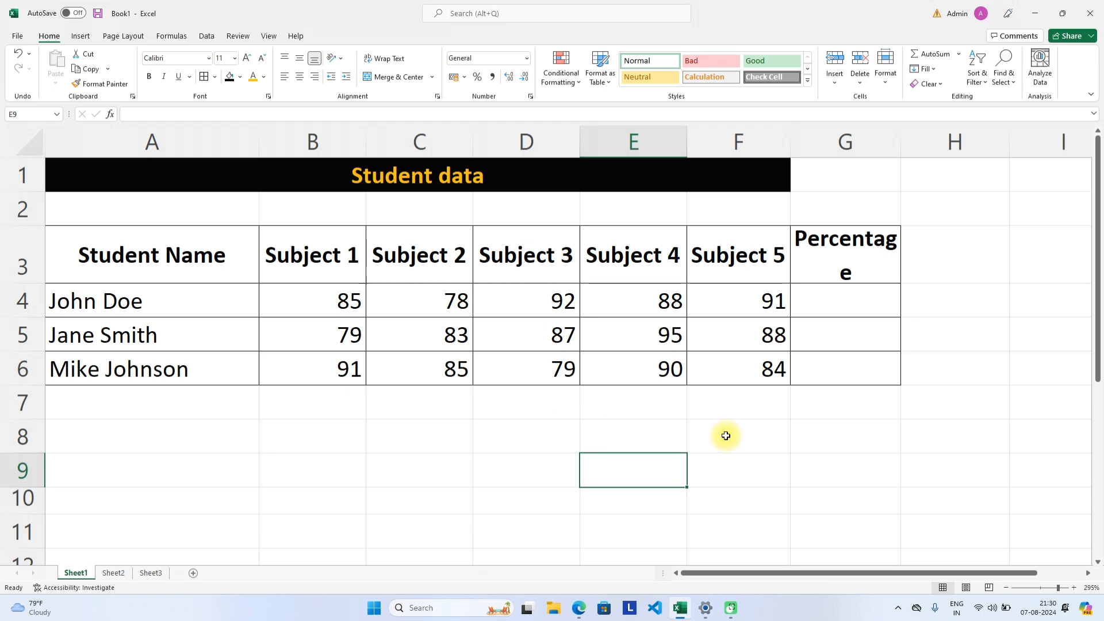
Widen column G so "Percentage" fits on one line, and re-merge and center the "Student data" title across A1:G1.
drag(900, 143, 456, 165)
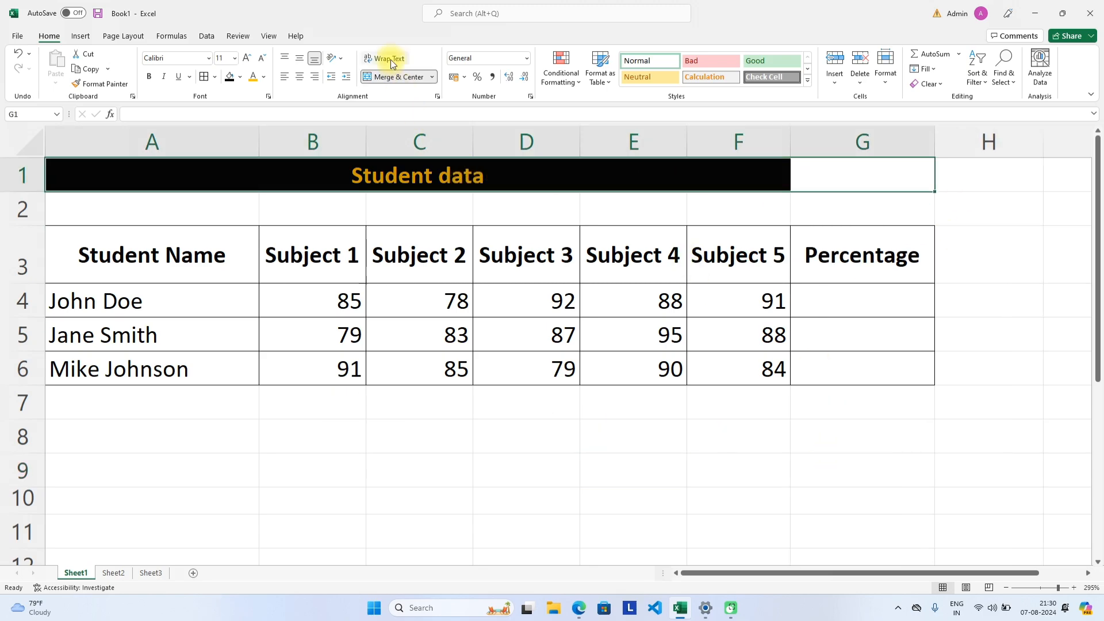
click(399, 78)
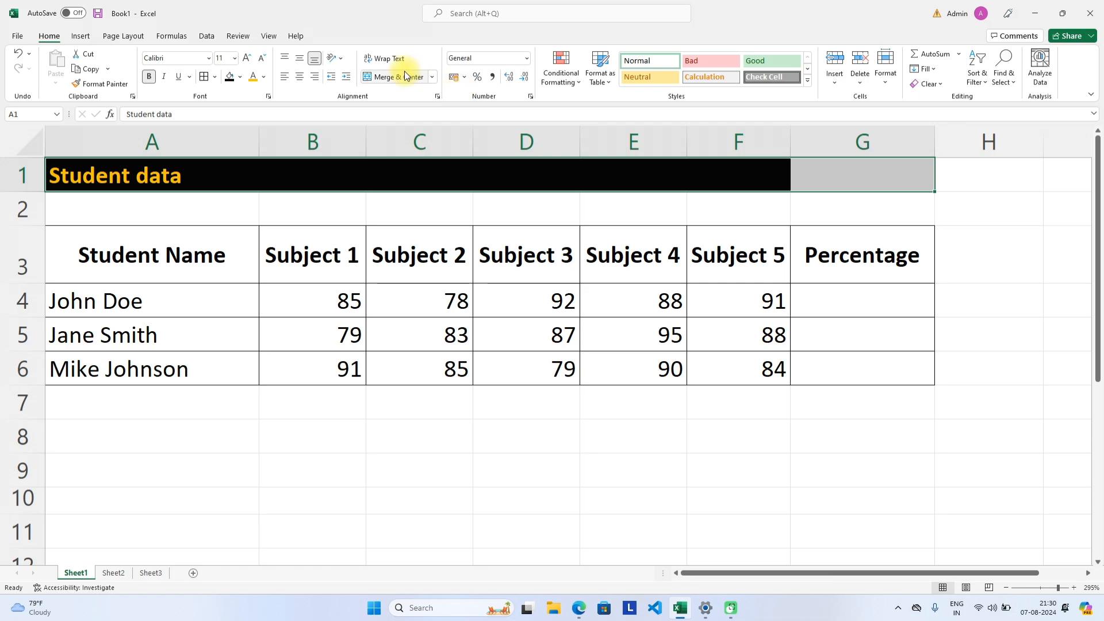
click(405, 77)
click(874, 293)
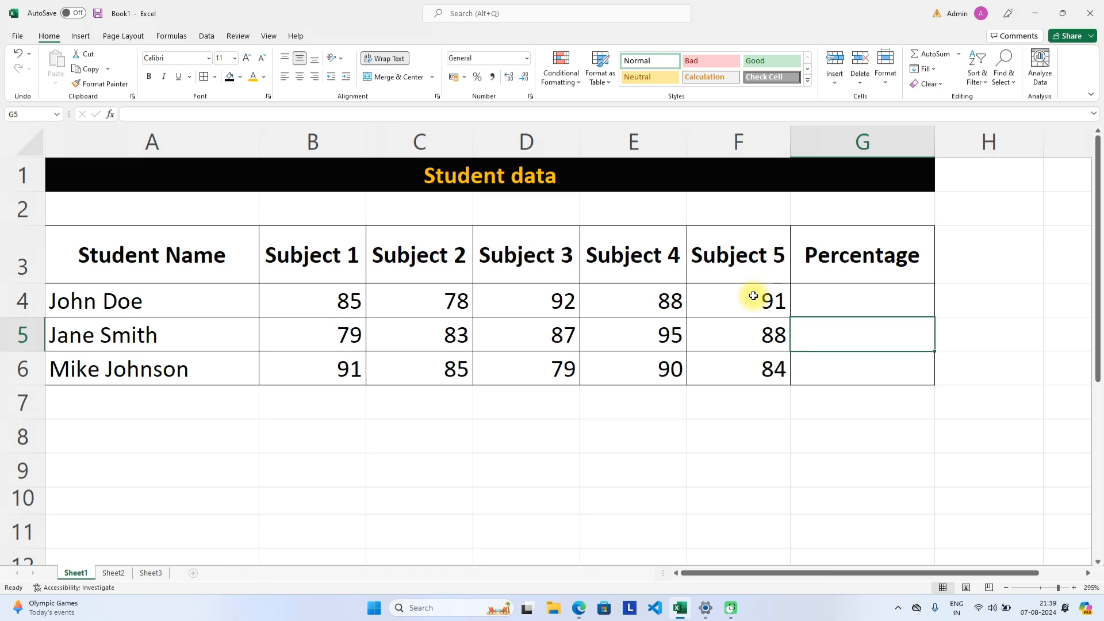
Start John Doe's percentage formula in G4 with the sum of his five subject marks, =SUM(B4:F4).
click(825, 296)
text(=sum)
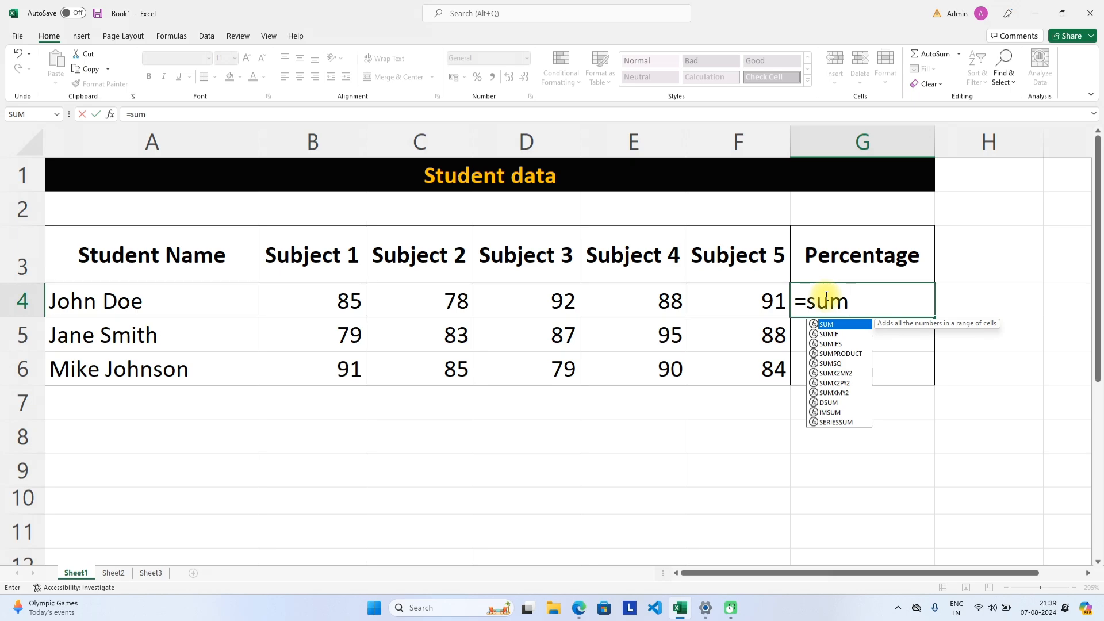
click(340, 298)
drag(371, 296, 702, 290)
double_click(876, 302)
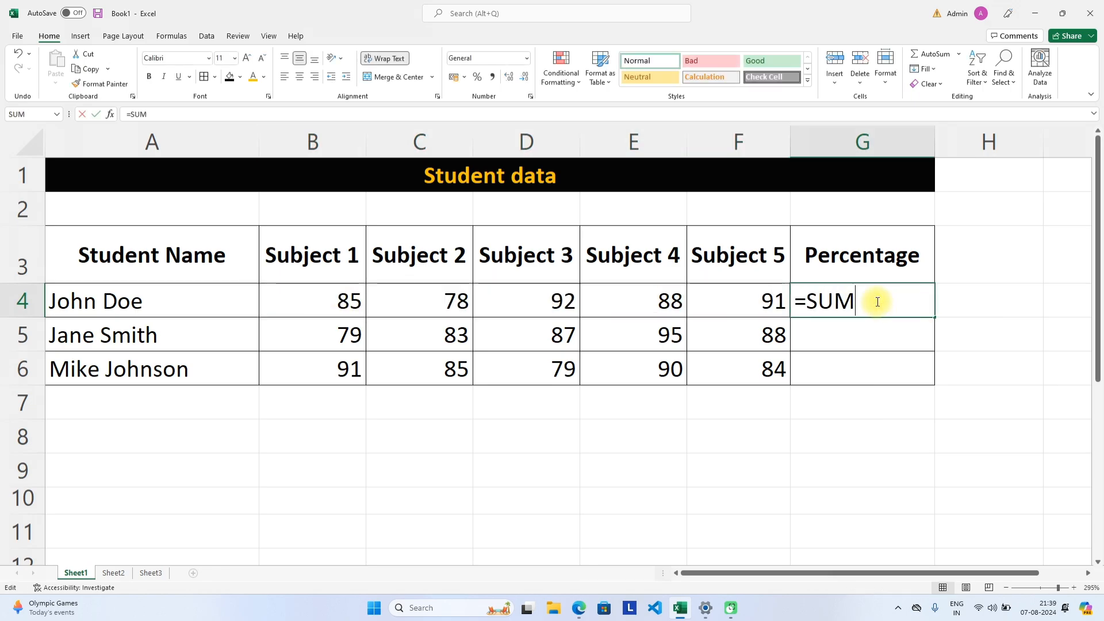
text(()
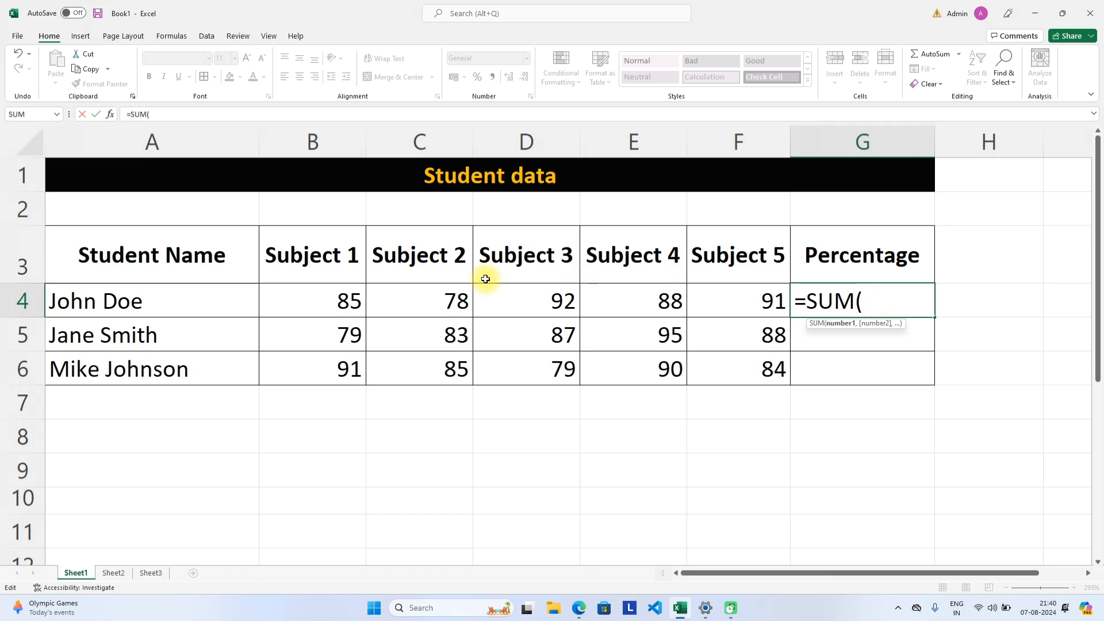
drag(345, 295, 722, 291)
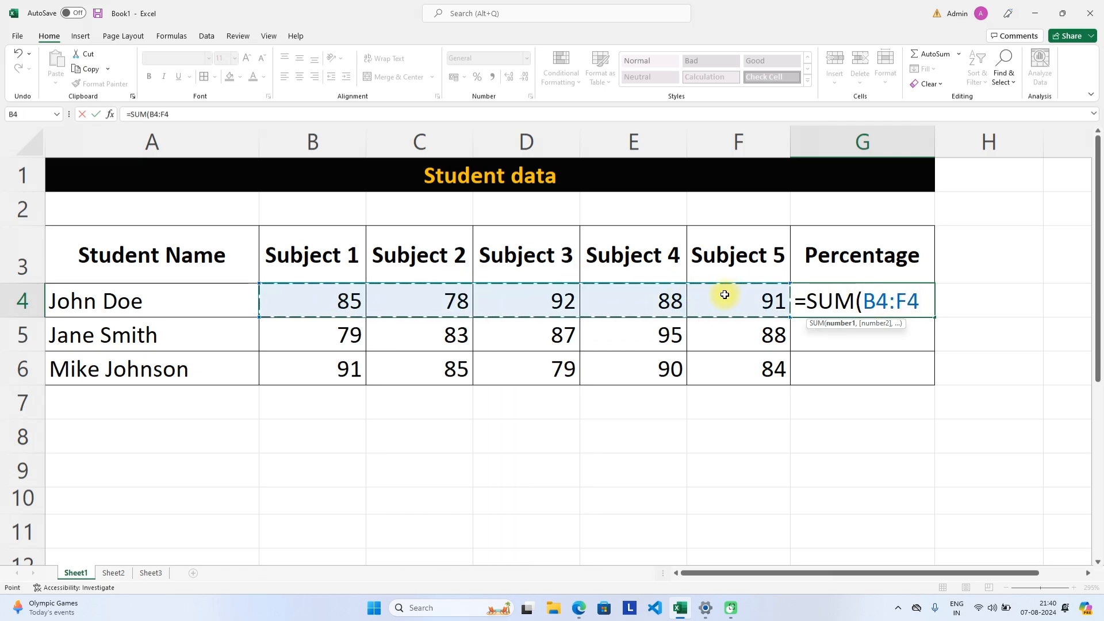
click(927, 299)
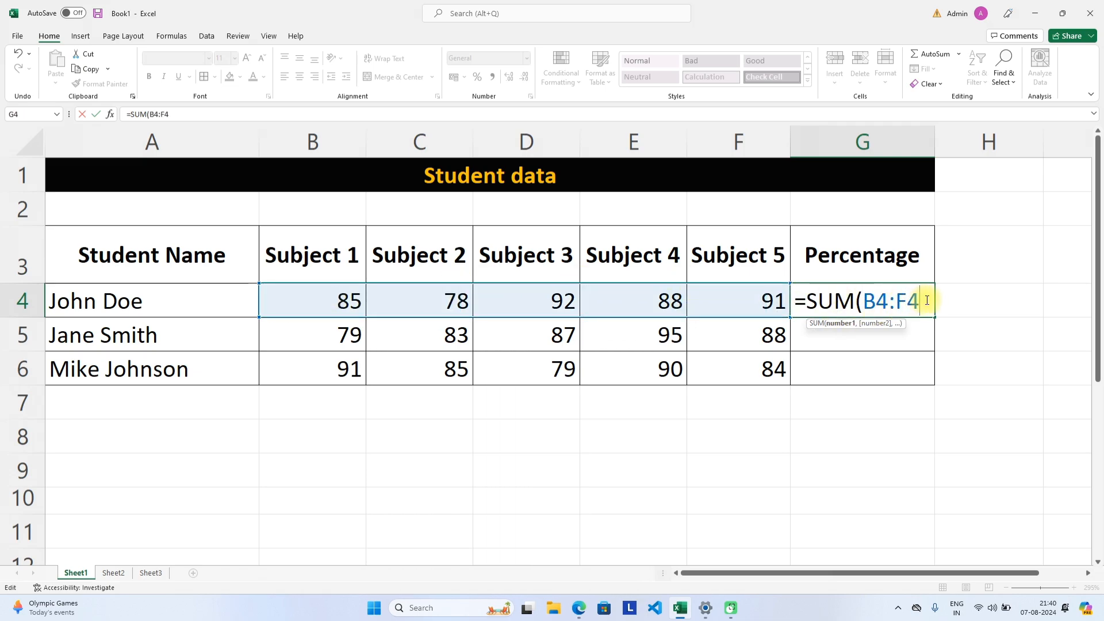
text())
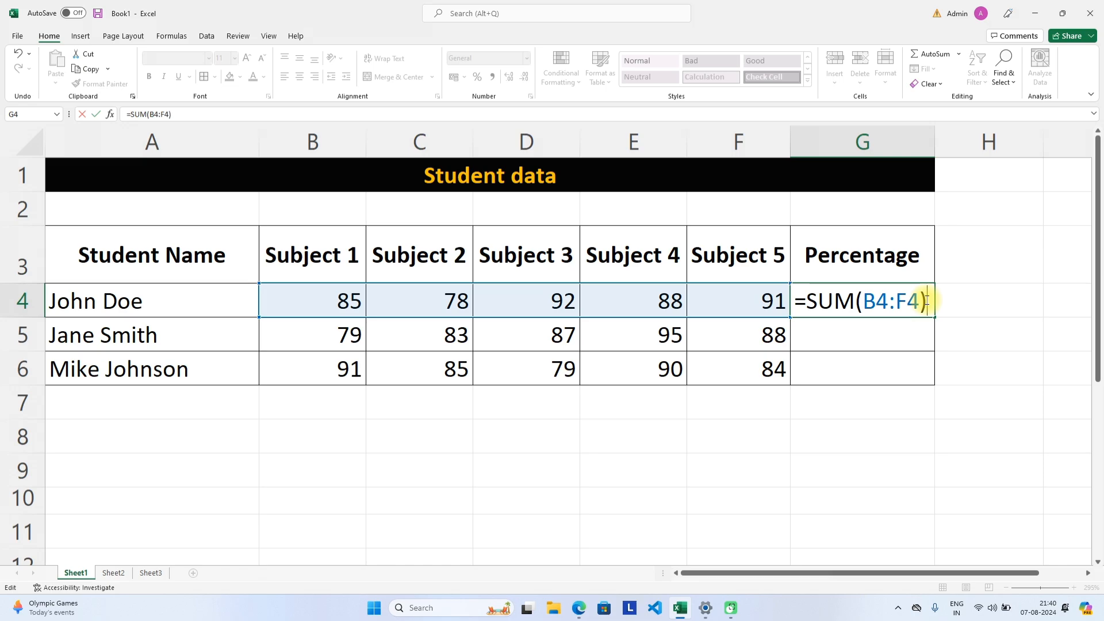
Open an outer parenthesis before SUM in G4's formula and start a parenthesized divisor with 100, giving =(SUM(B4:F4)/(100.
click(811, 305)
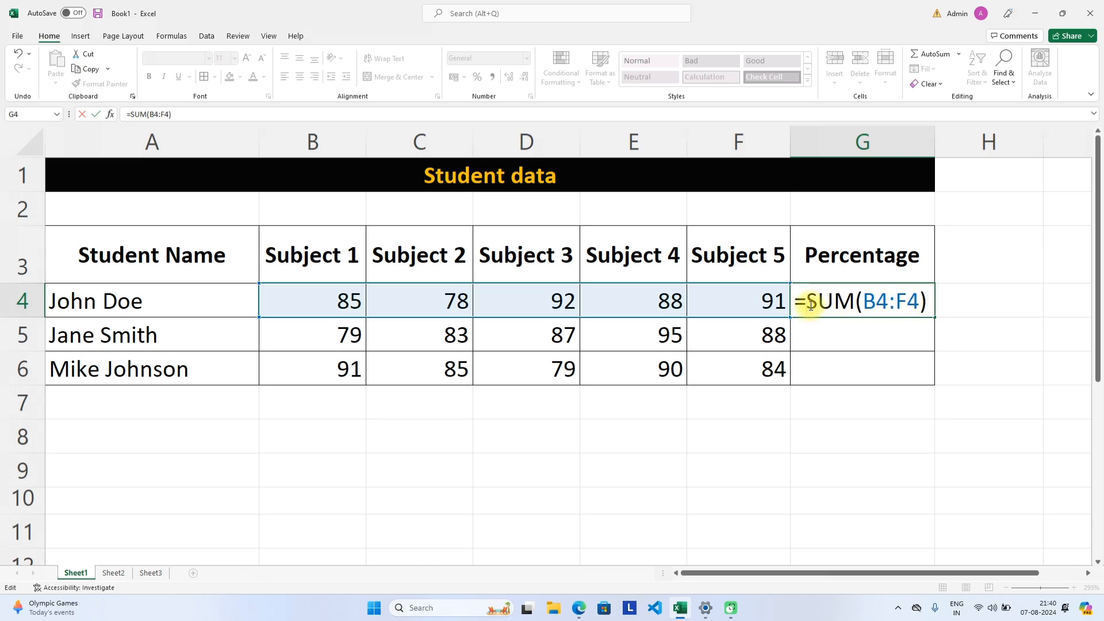
text(()
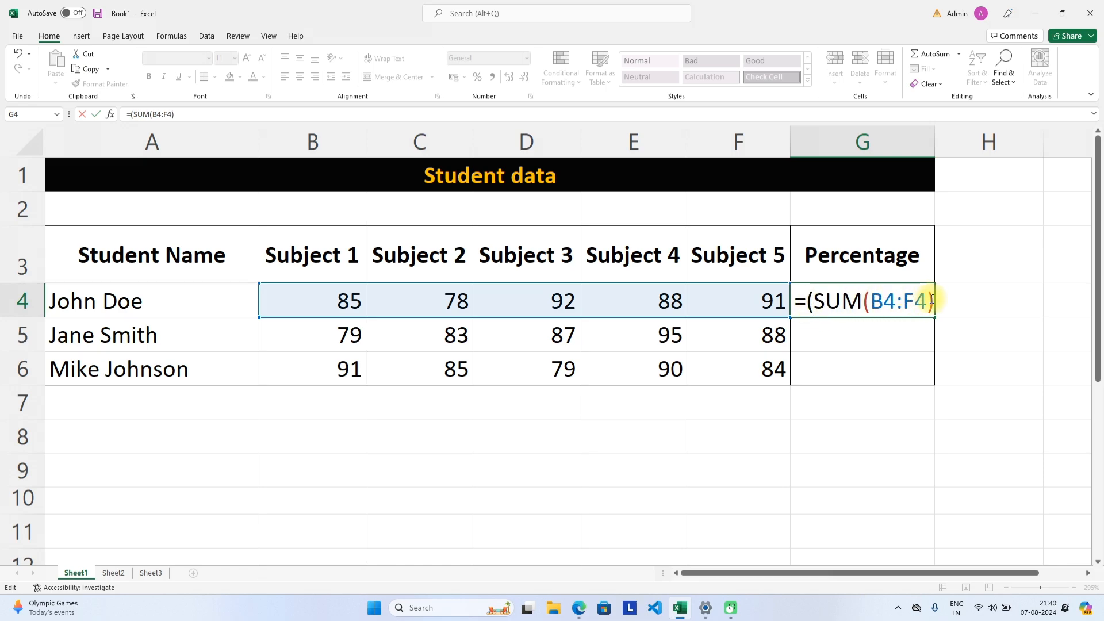
click(927, 305)
key(Right)
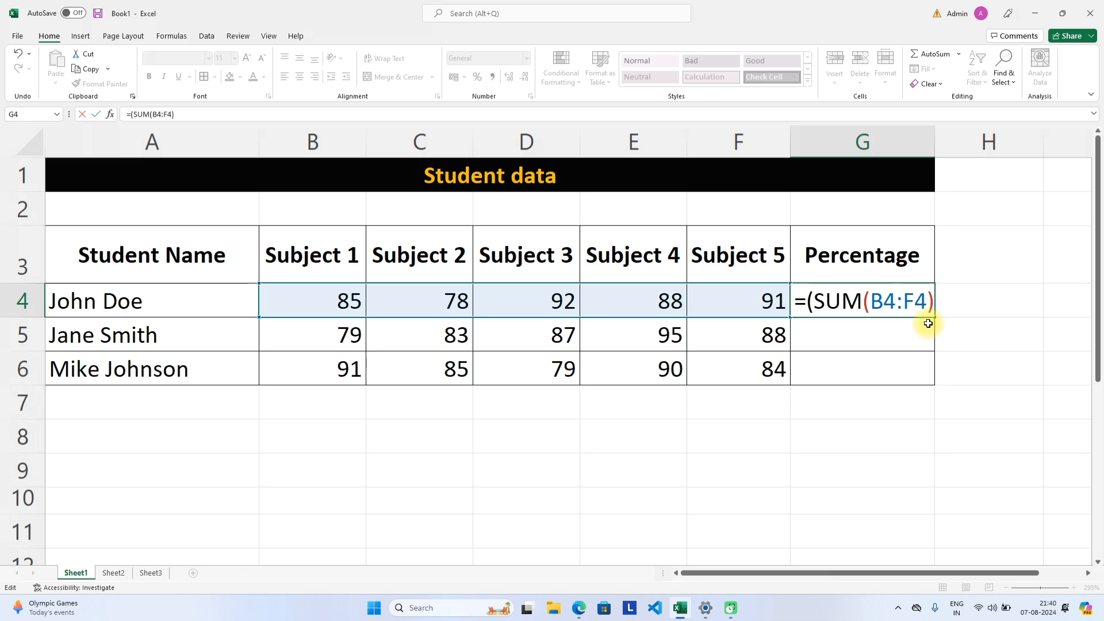
text(/()
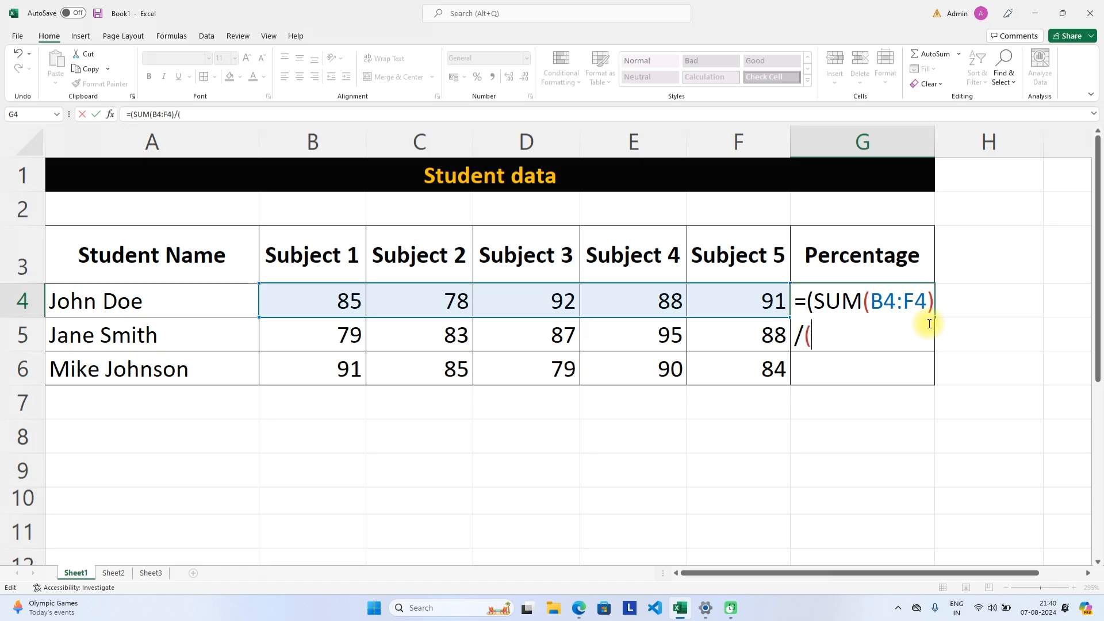
text(100)
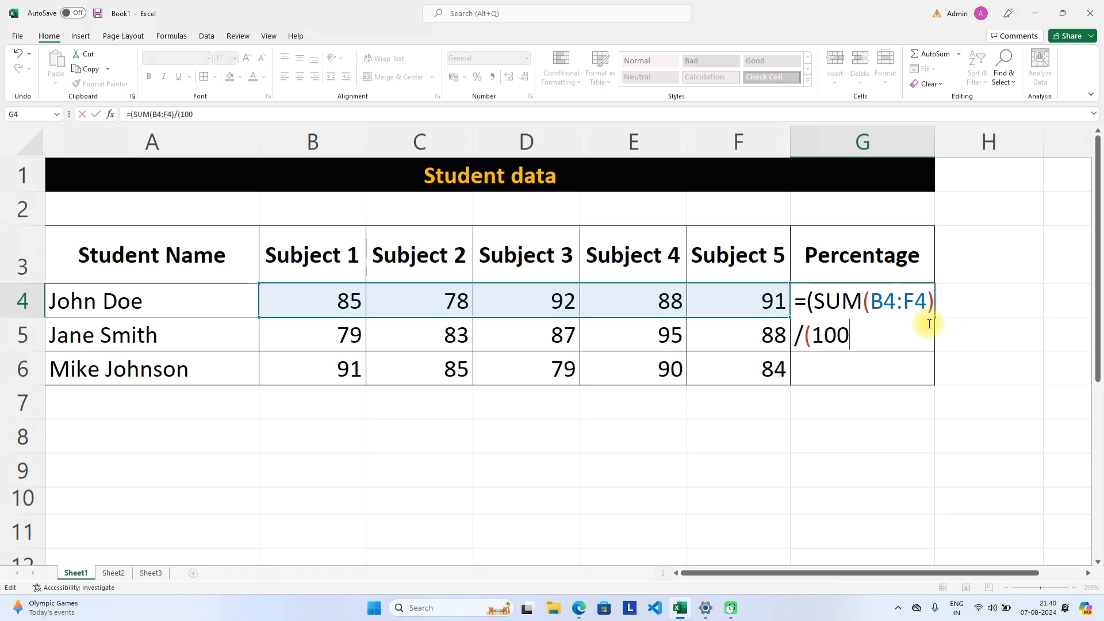
Multiply the 100 in the divisor by the number of subjects using COUNT(B4:F4).
text(*)
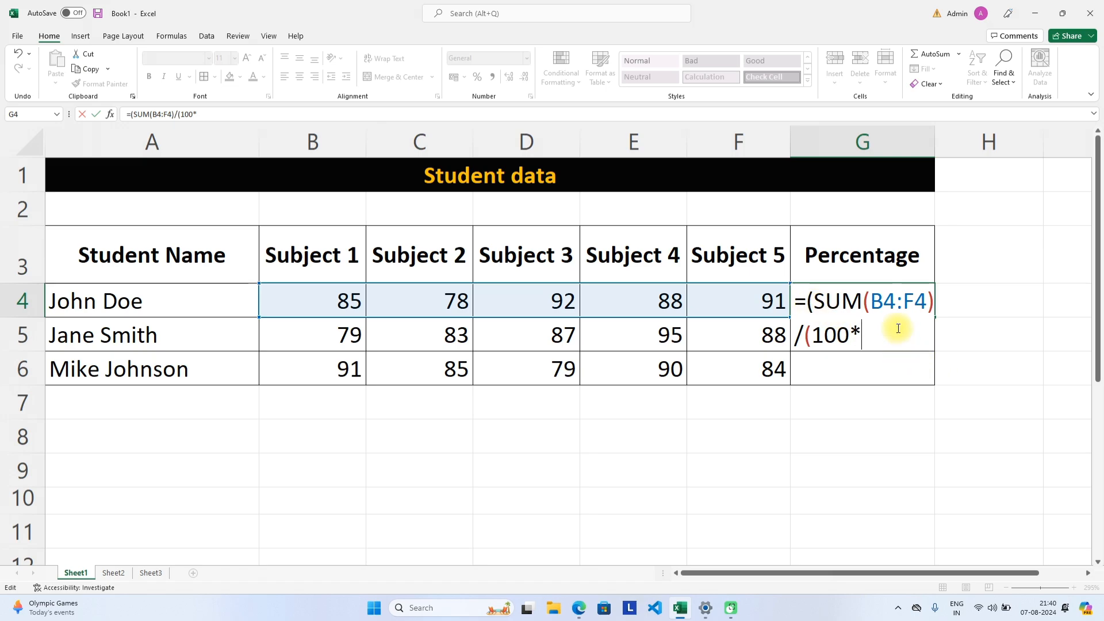
text(cou)
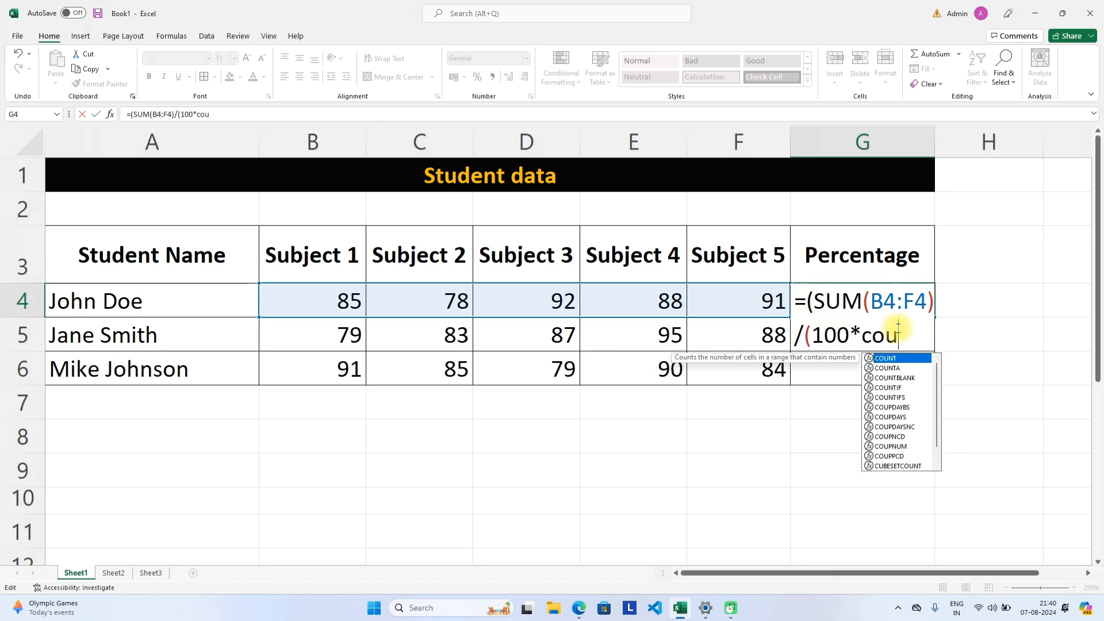
key(Escape)
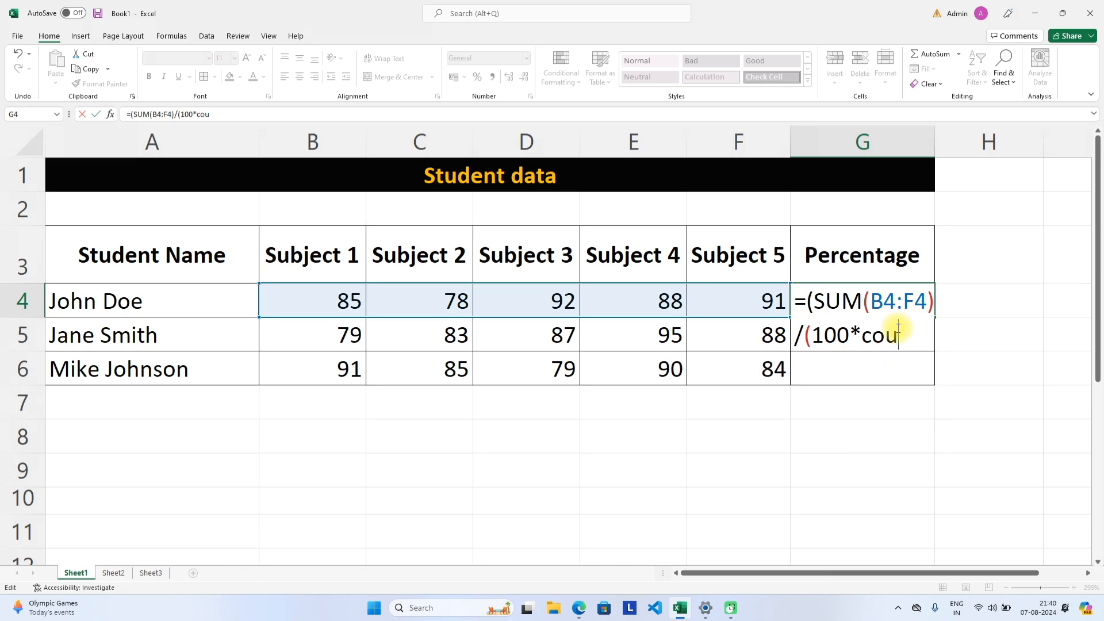
text(nt)
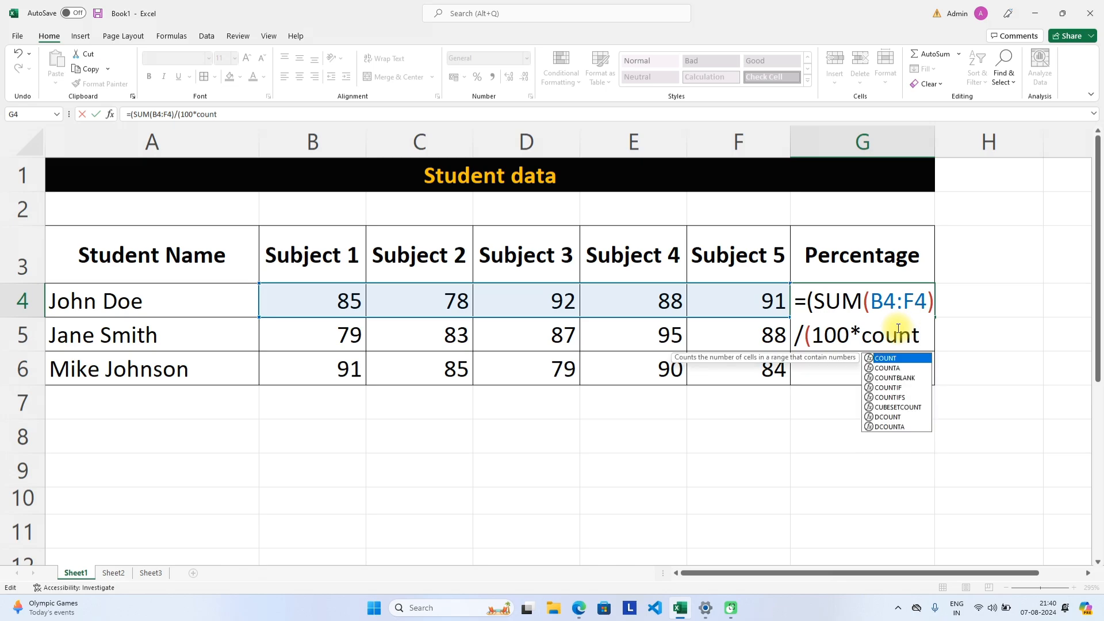
text(()
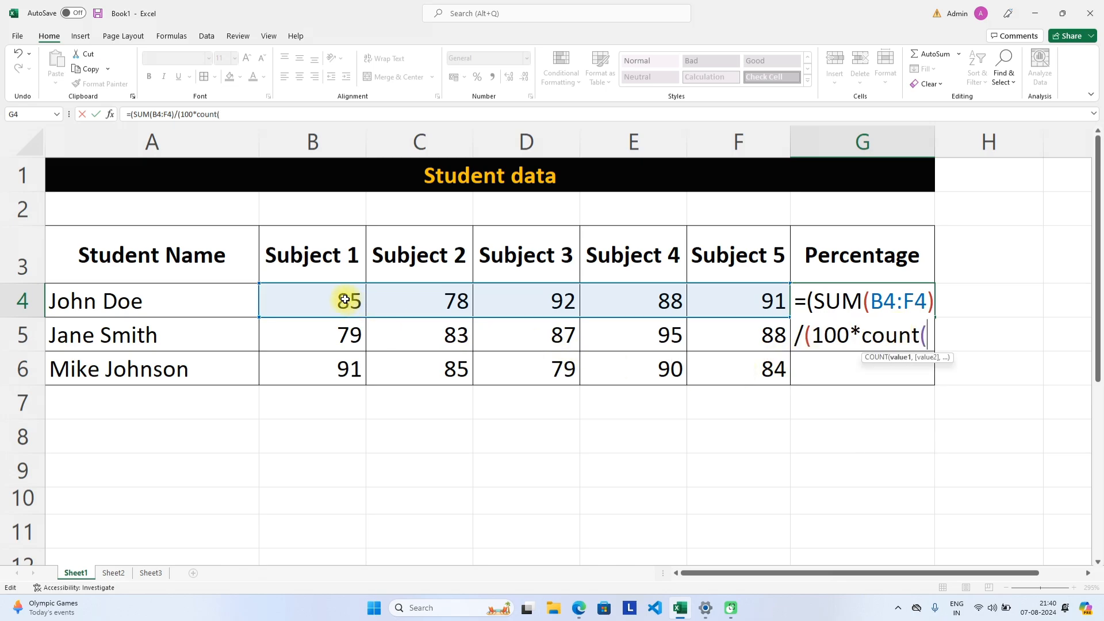
drag(271, 298, 709, 296)
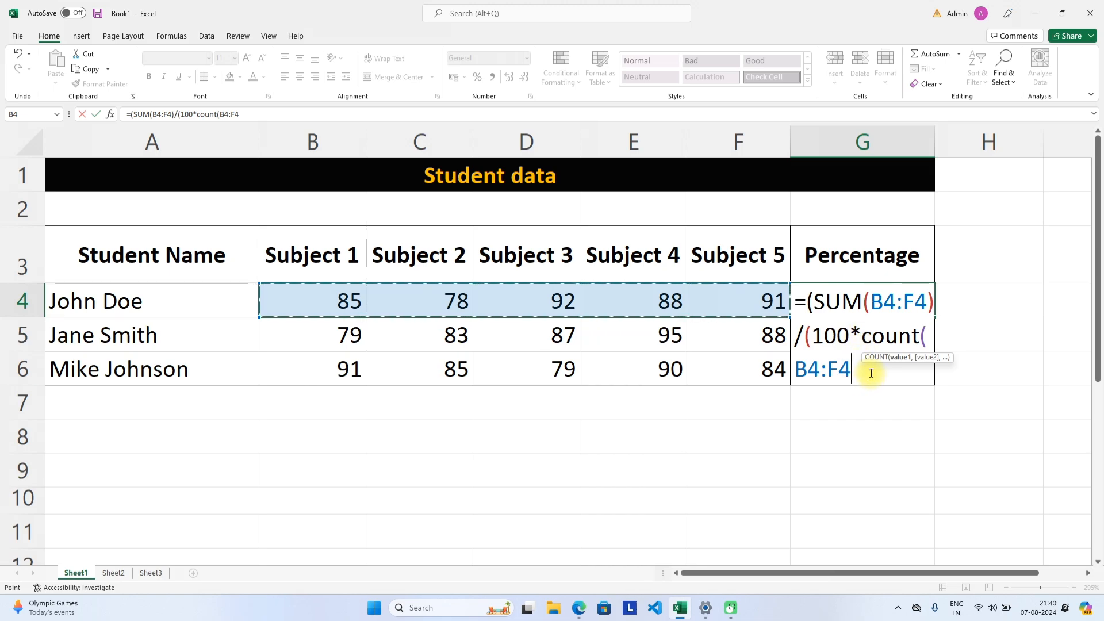
text())
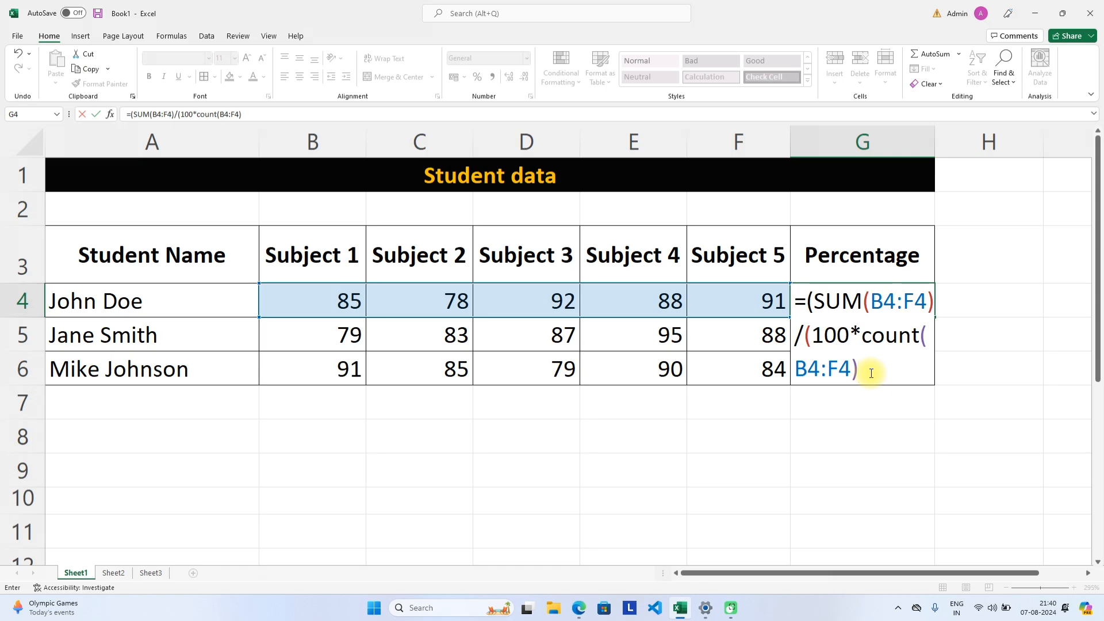
Close the divisor, multiply by 100 and enter the finished G4 formula =(SUM(B4:F4)/(100*COUNT(B4:F4))*100).
text()))
key(BackSpace)
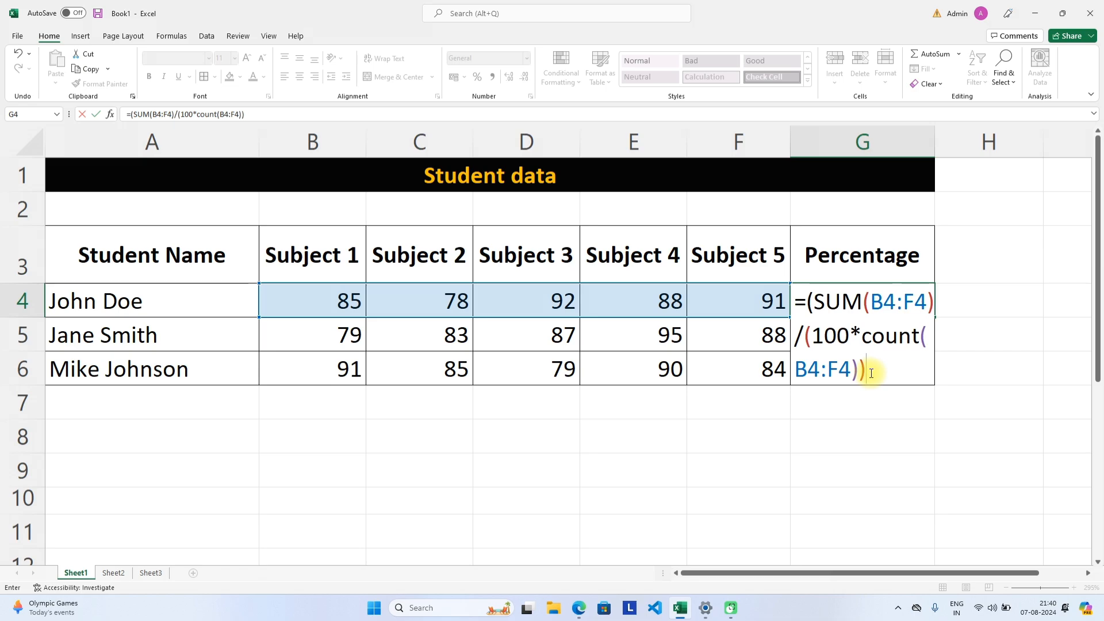
text(*100)
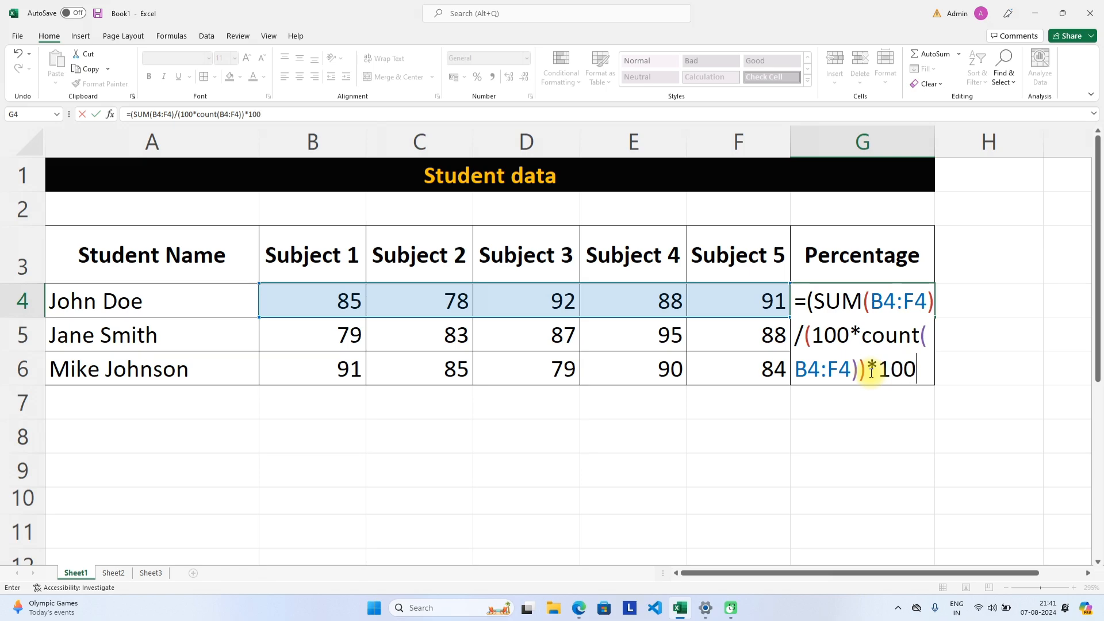
text())
key(Return)
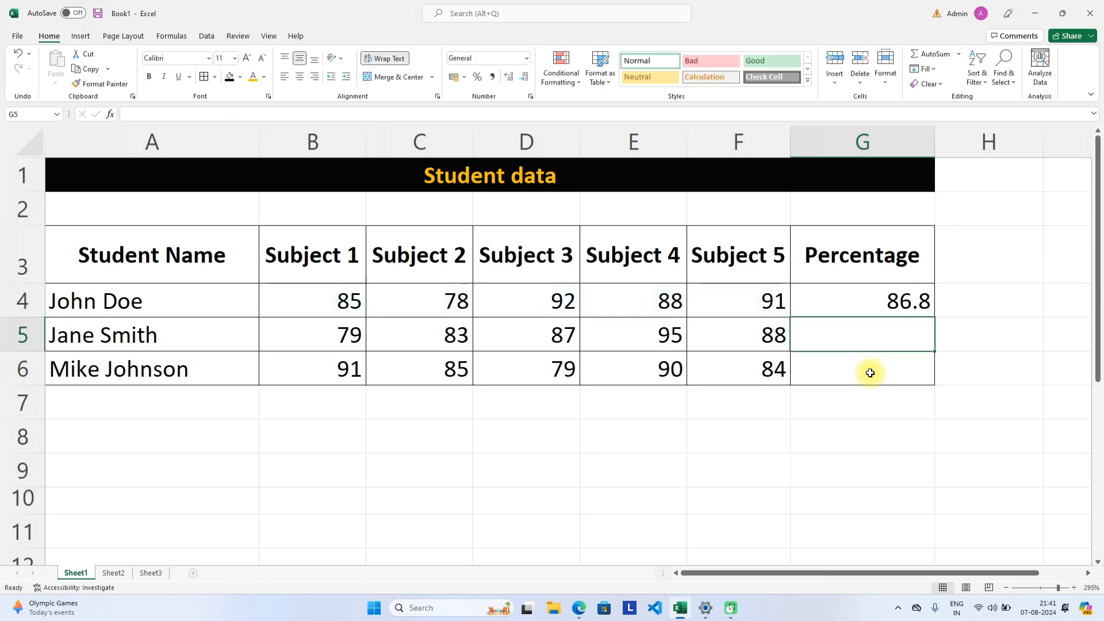
Fill the percentage formula from G4 down through G6 for the other two students.
click(885, 300)
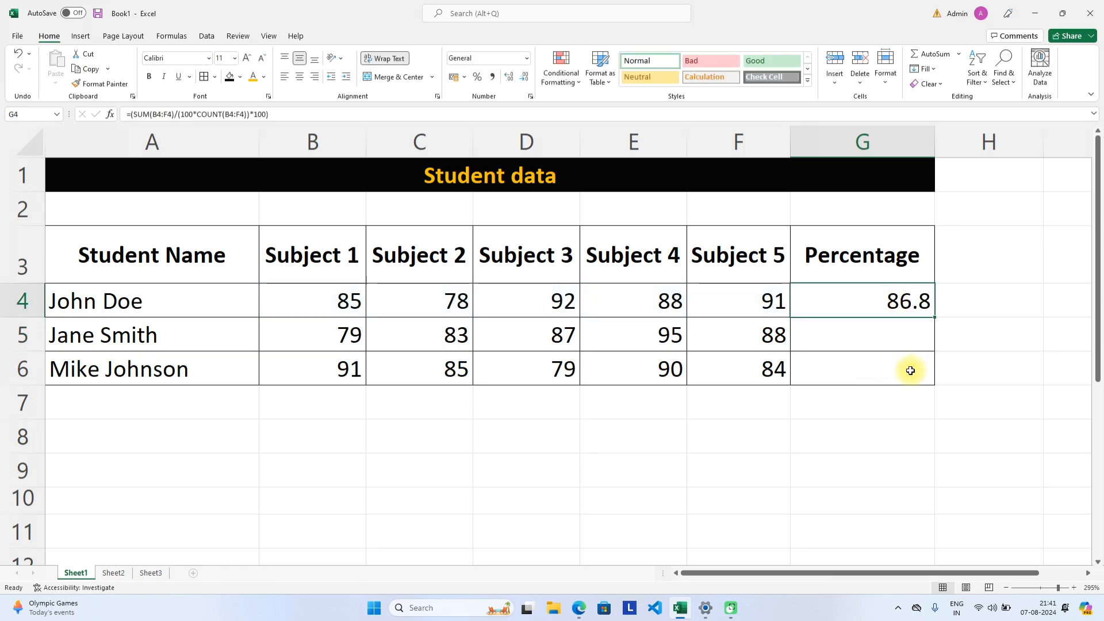
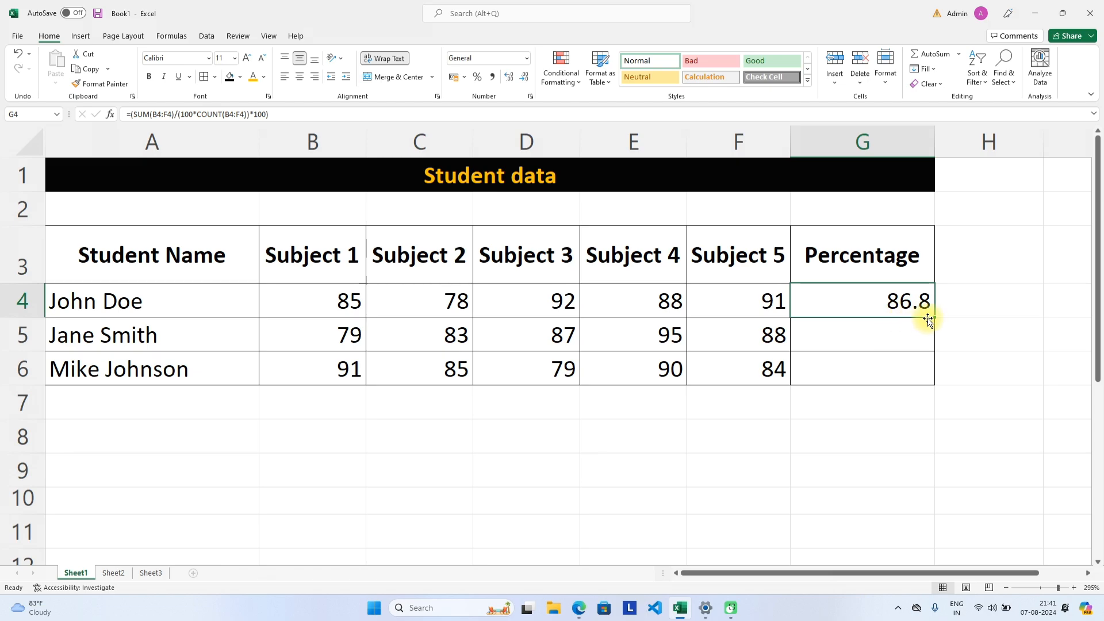
drag(938, 317, 928, 375)
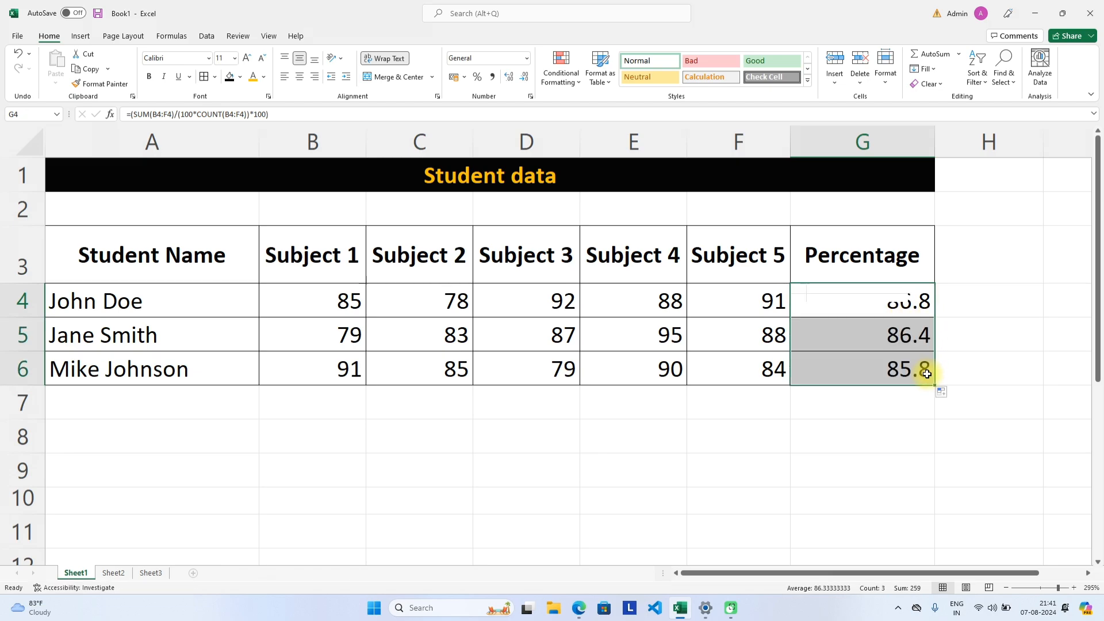
Inspect the cell references in G5's percentage formula and compare them with the marks in B4:F4 and B5:F5.
double_click(900, 341)
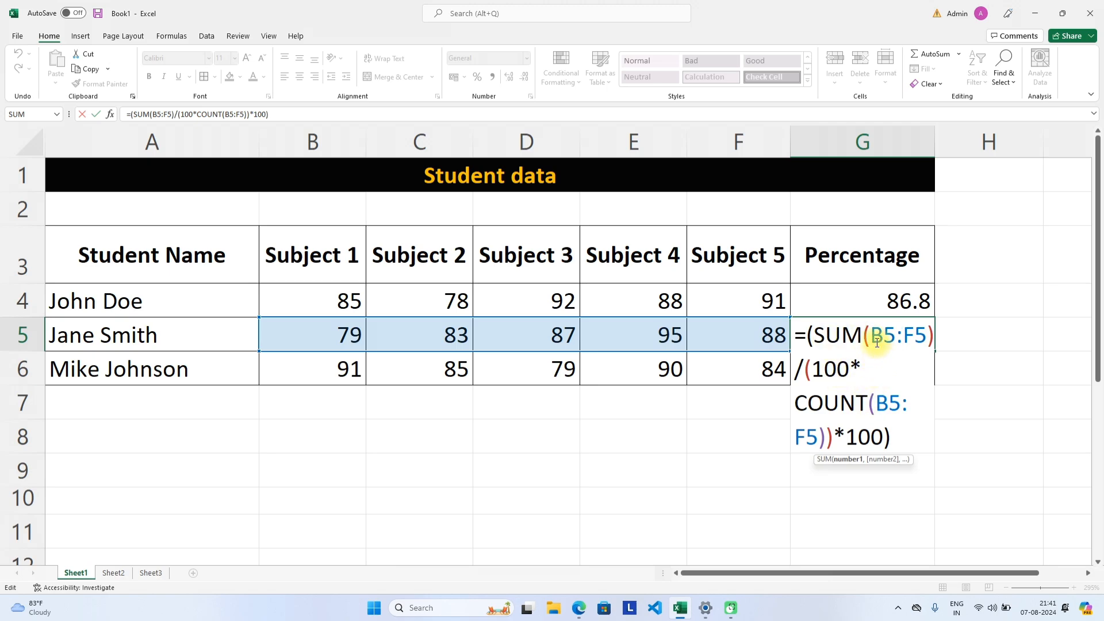
drag(872, 335, 927, 343)
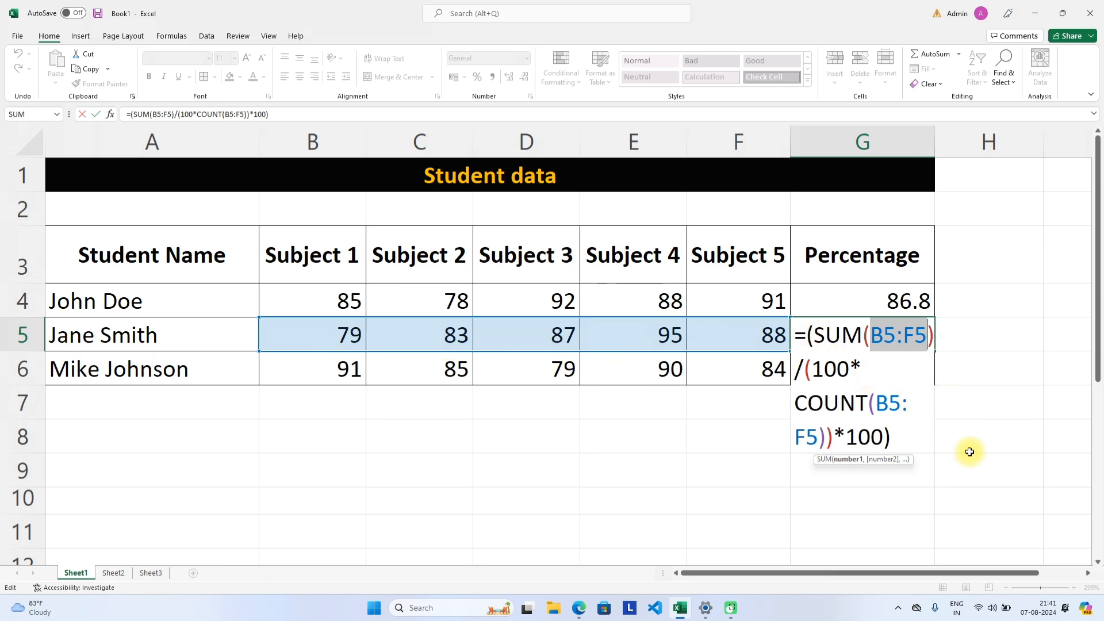
key(Return)
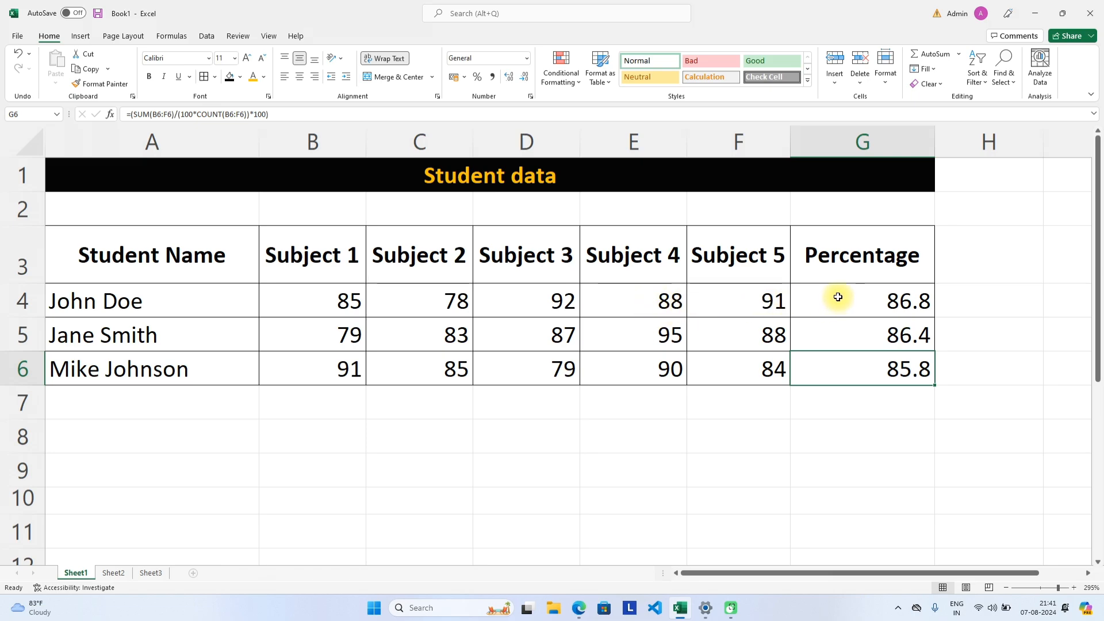
drag(327, 294, 721, 301)
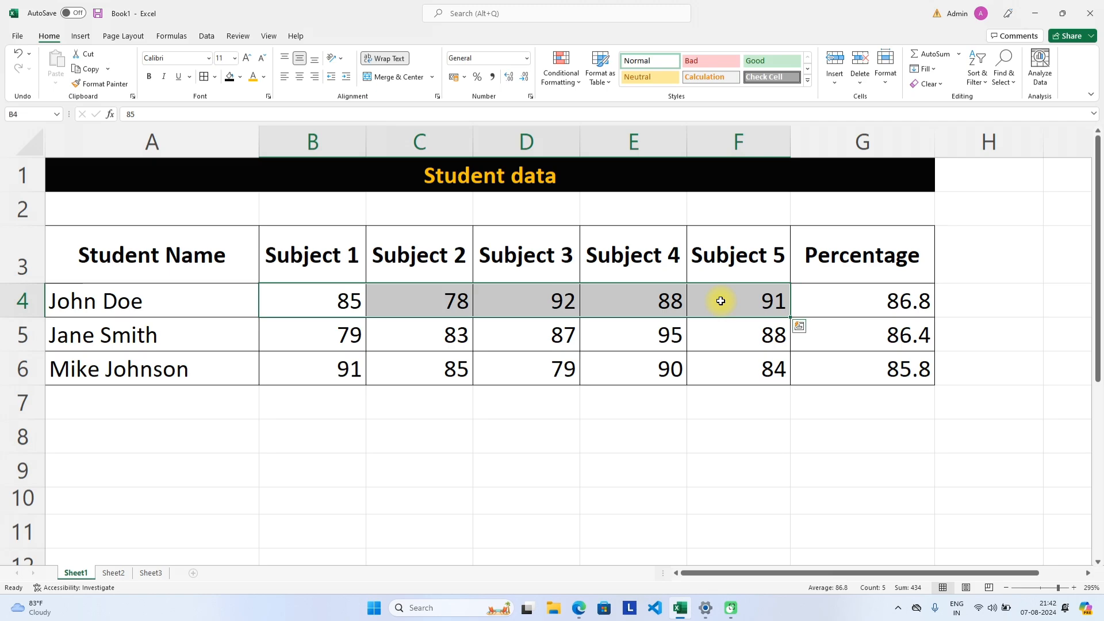
drag(313, 327, 743, 335)
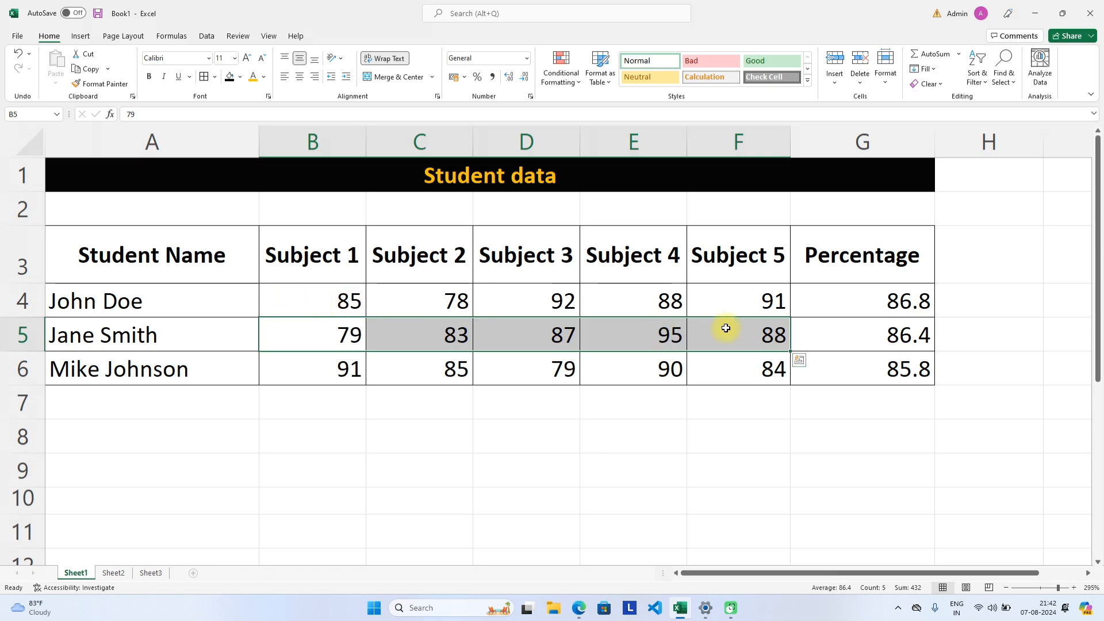
click(914, 320)
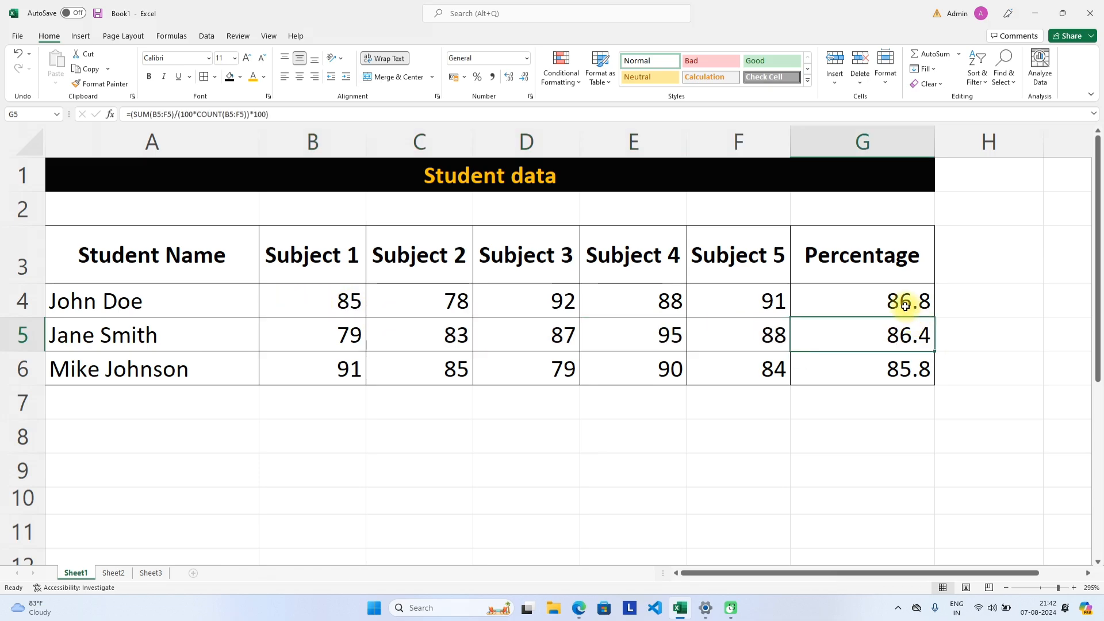
Try replacing the divisor's 100 in G4's formula with a reference to cell H1, and undo that edit.
double_click(905, 301)
click(857, 367)
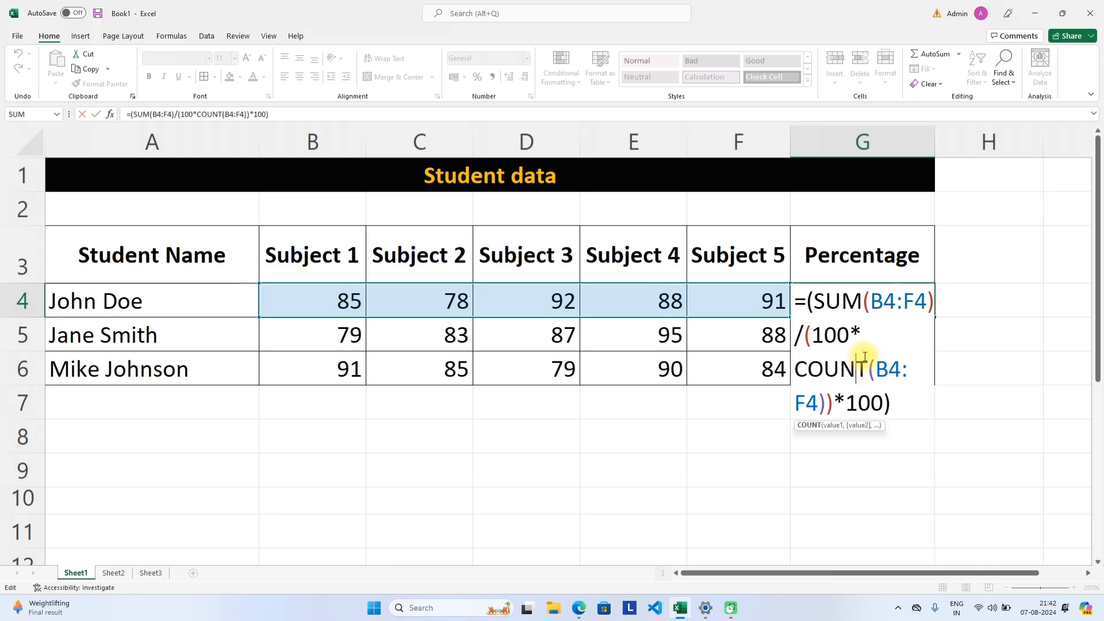
click(872, 302)
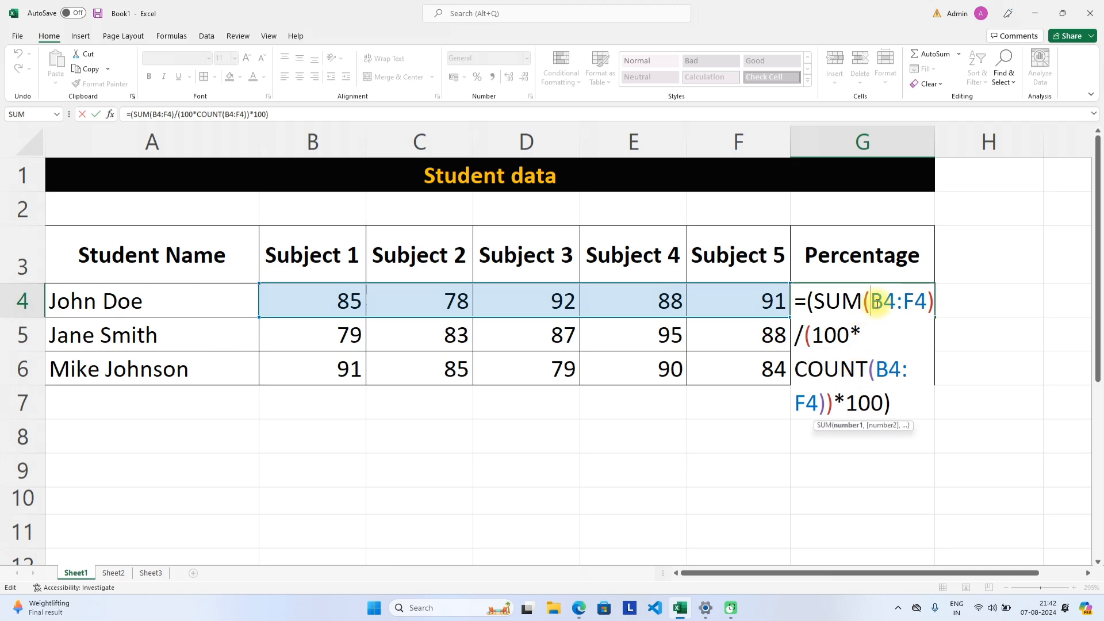
double_click(833, 336)
click(986, 184)
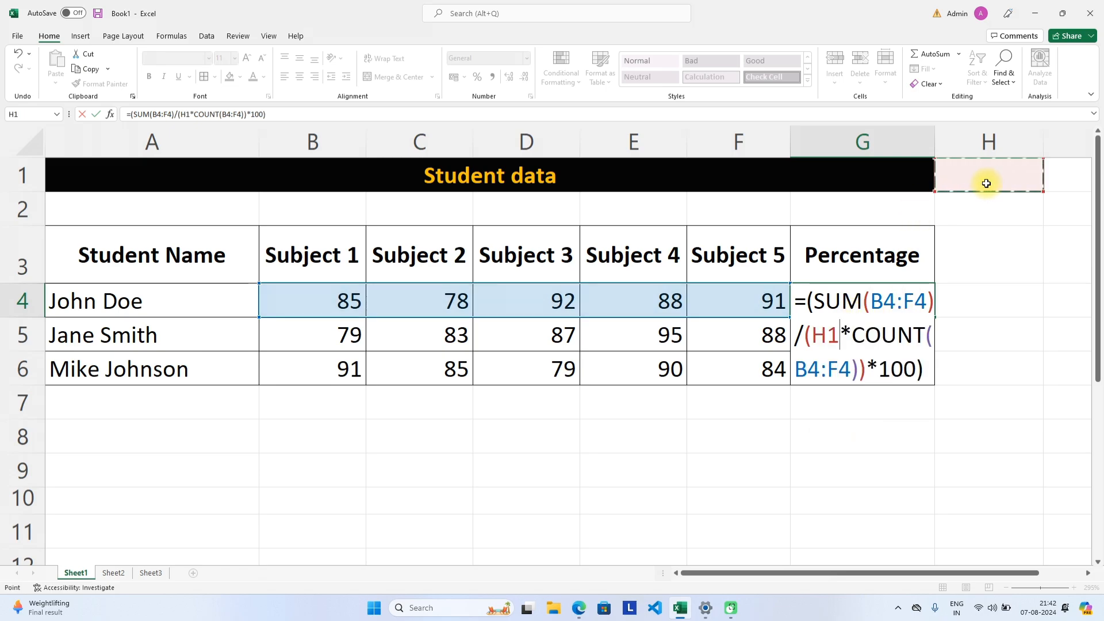
text(1)
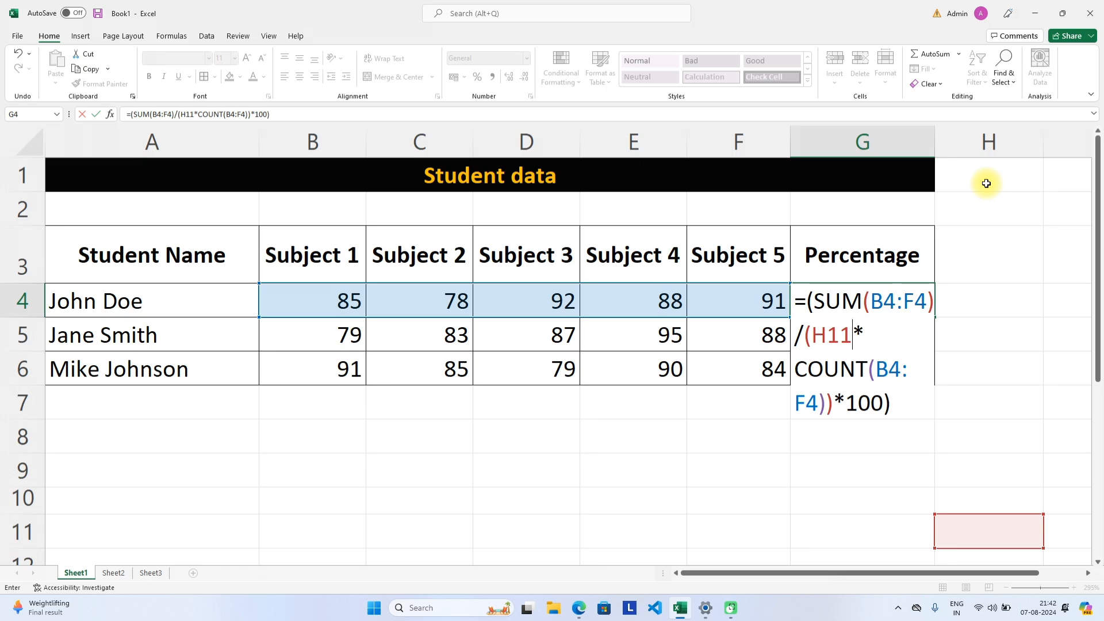
key(ctrl+z)
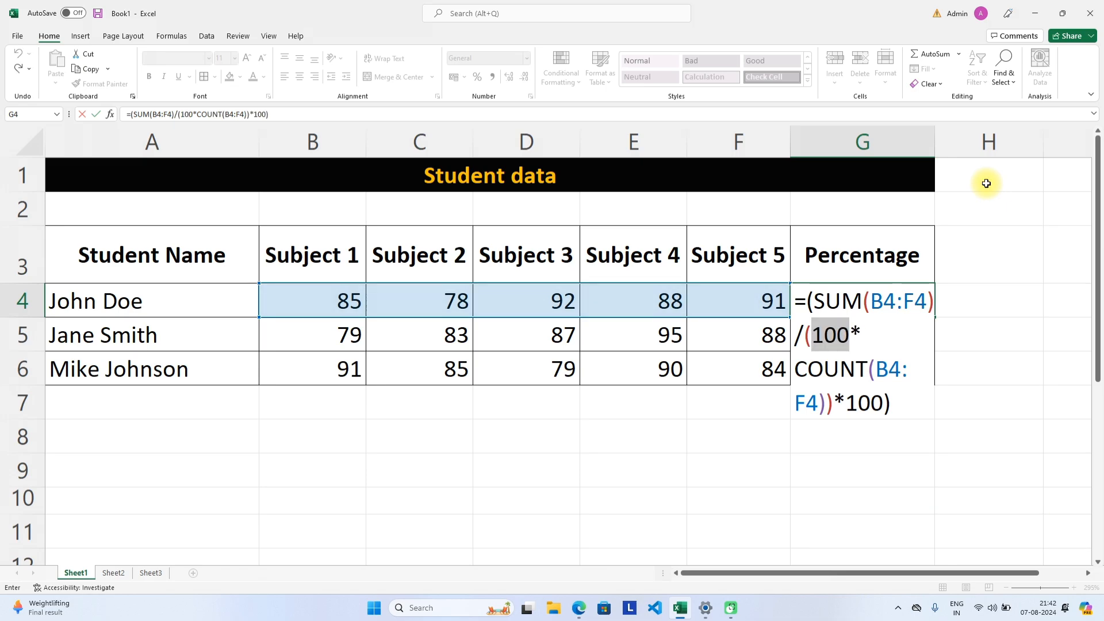
Leave G4's formula as it is and enter the maximum mark 100 in cell H2.
click(899, 345)
key(Return)
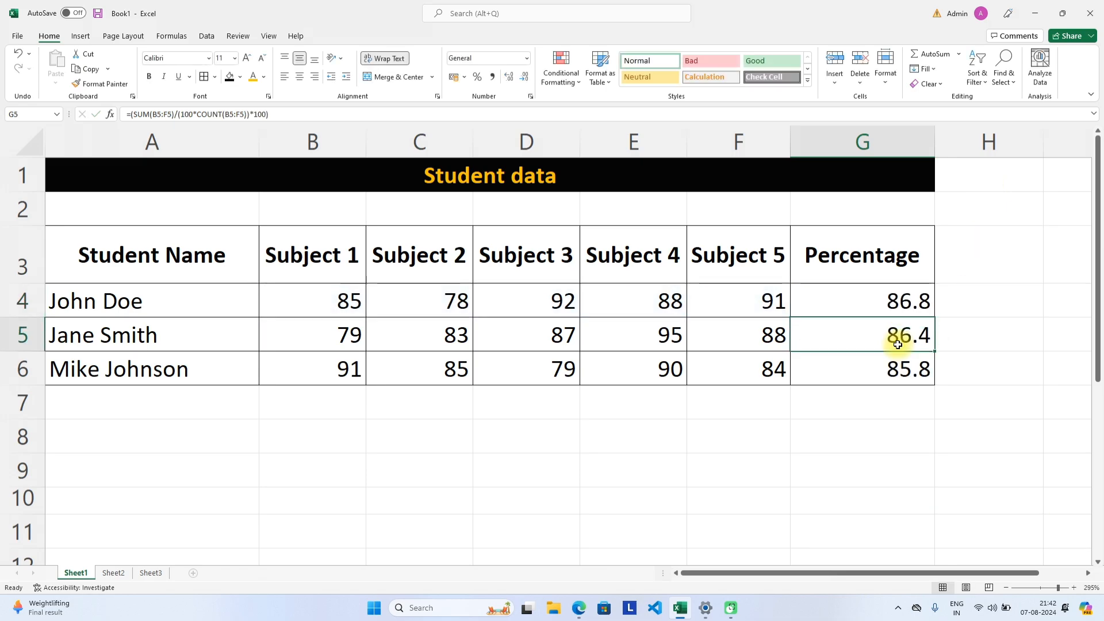
click(1001, 187)
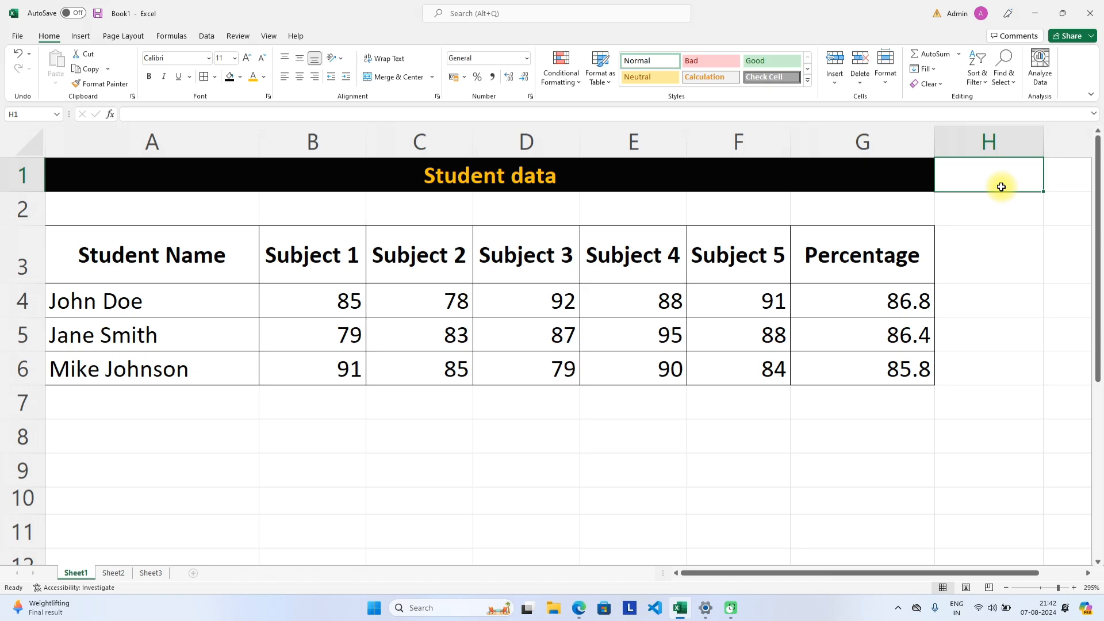
click(1056, 183)
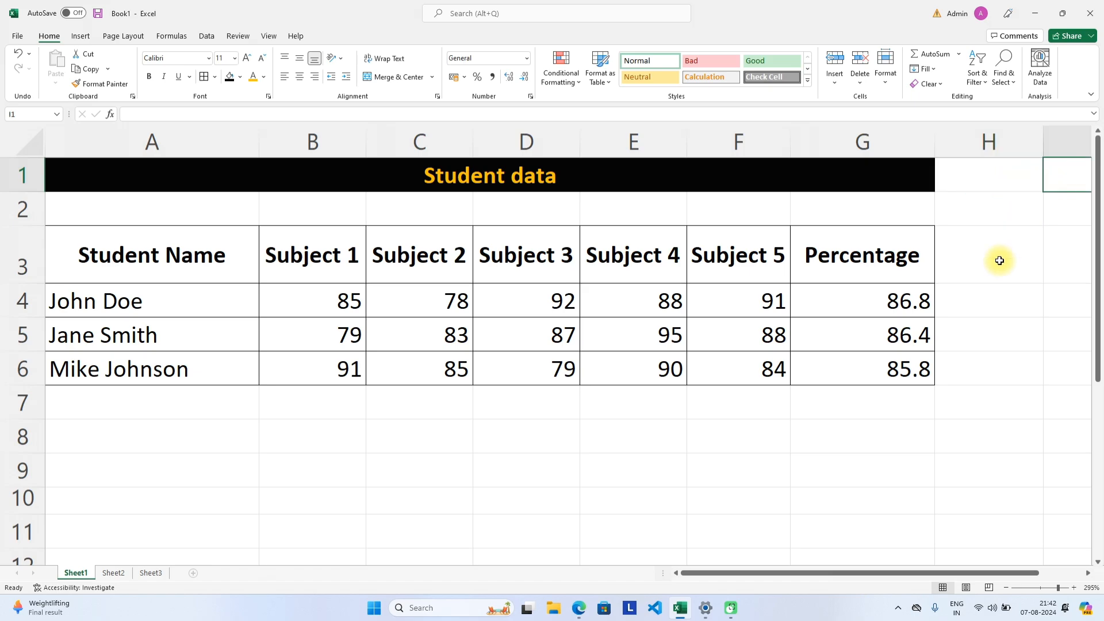
click(982, 210)
text(1)
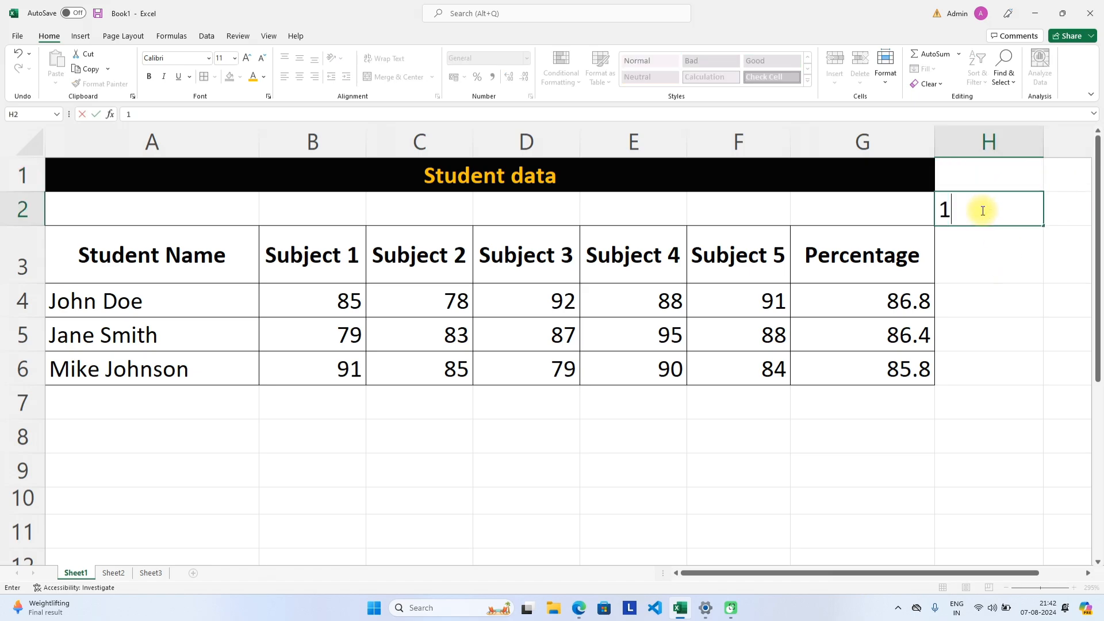
text(00)
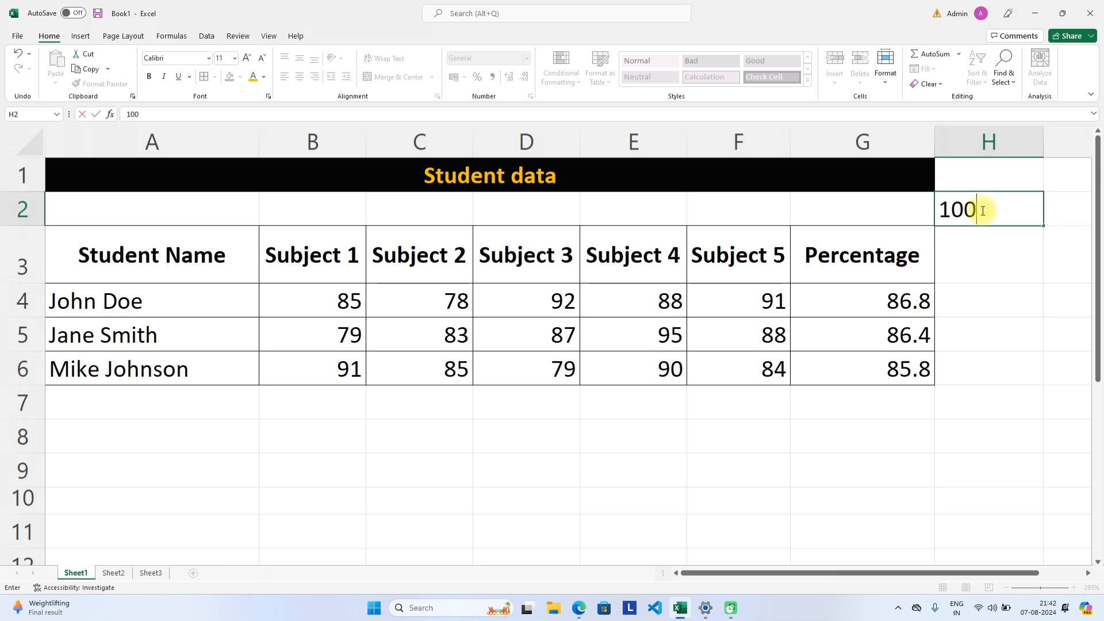
key(BackSpace)
text(0)
key(Return)
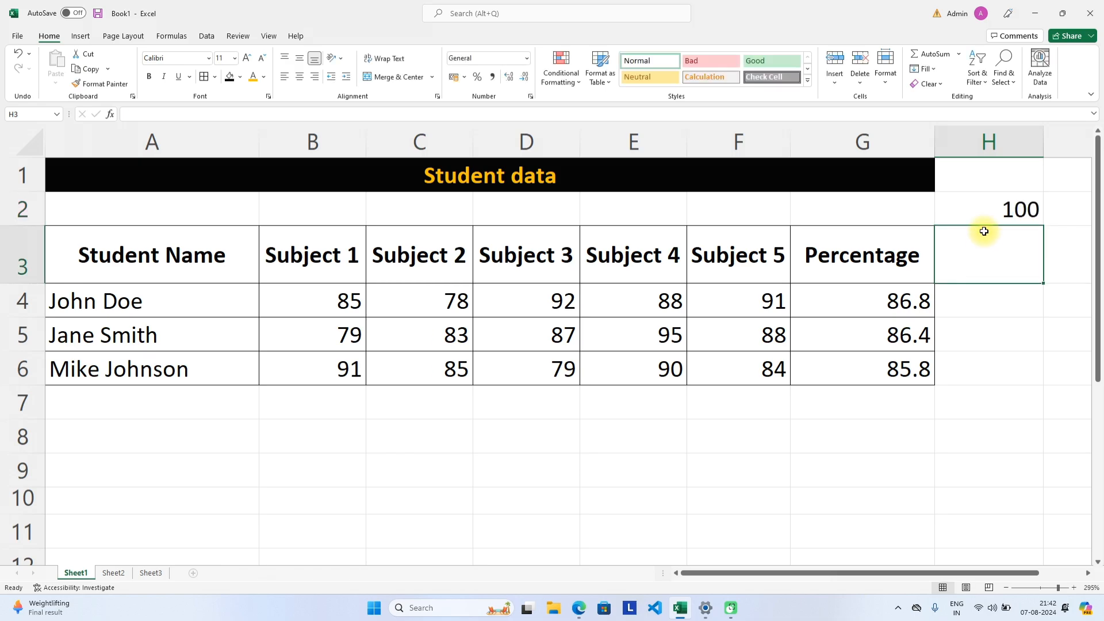
Replace the 100 in the divisor of G4's percentage formula with the column-locked reference $H2.
click(988, 217)
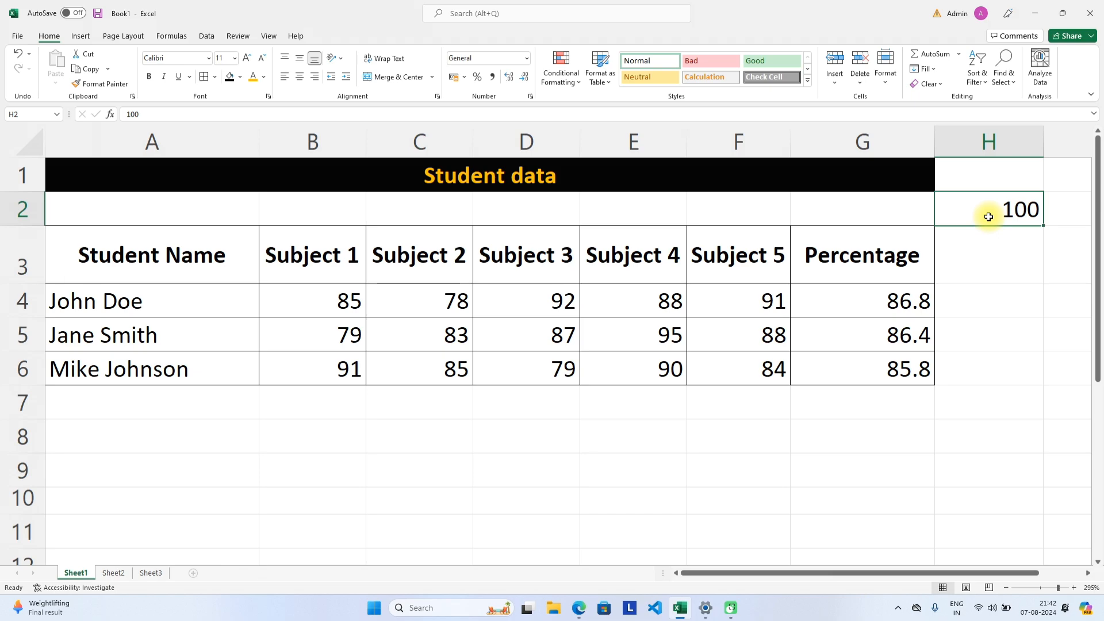
click(885, 299)
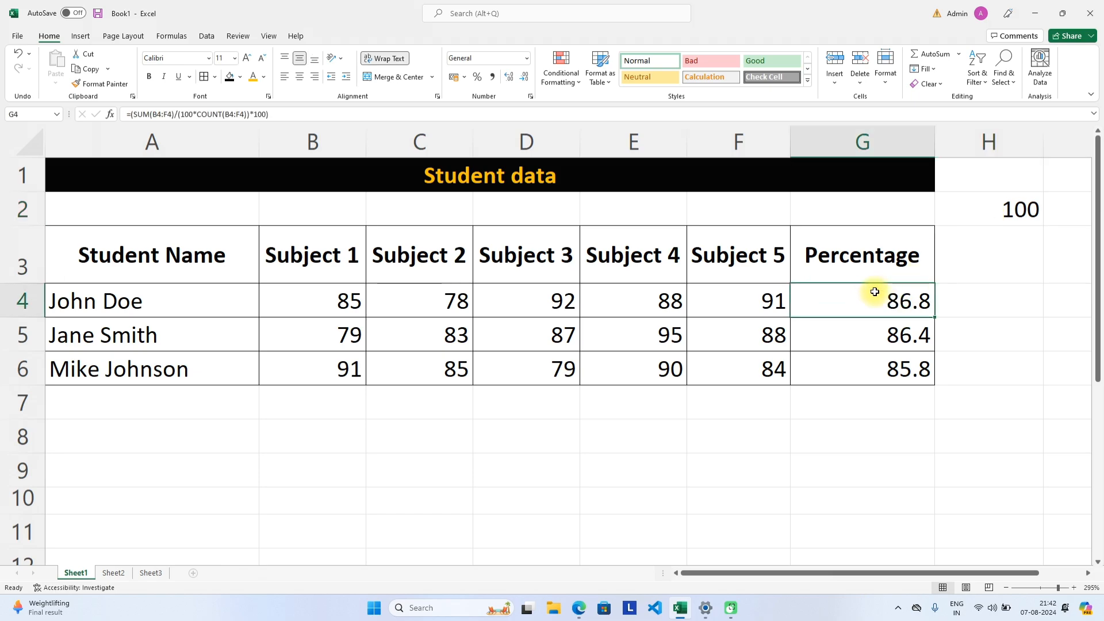
double_click(866, 297)
click(856, 333)
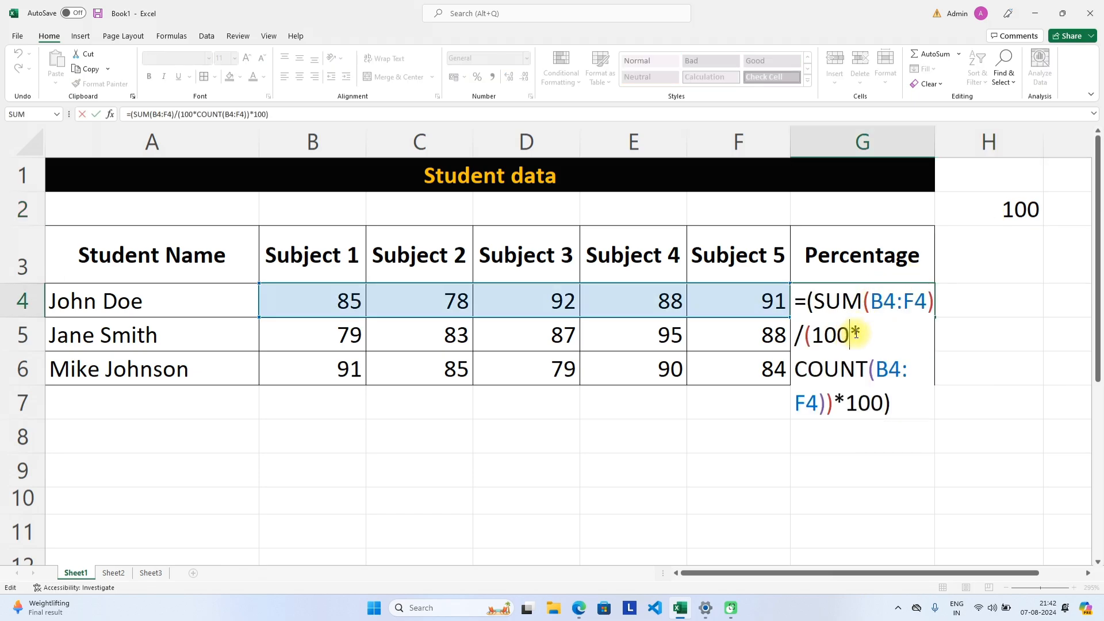
key(BackSpace)
key(BackSpace)
key(BackSpace)
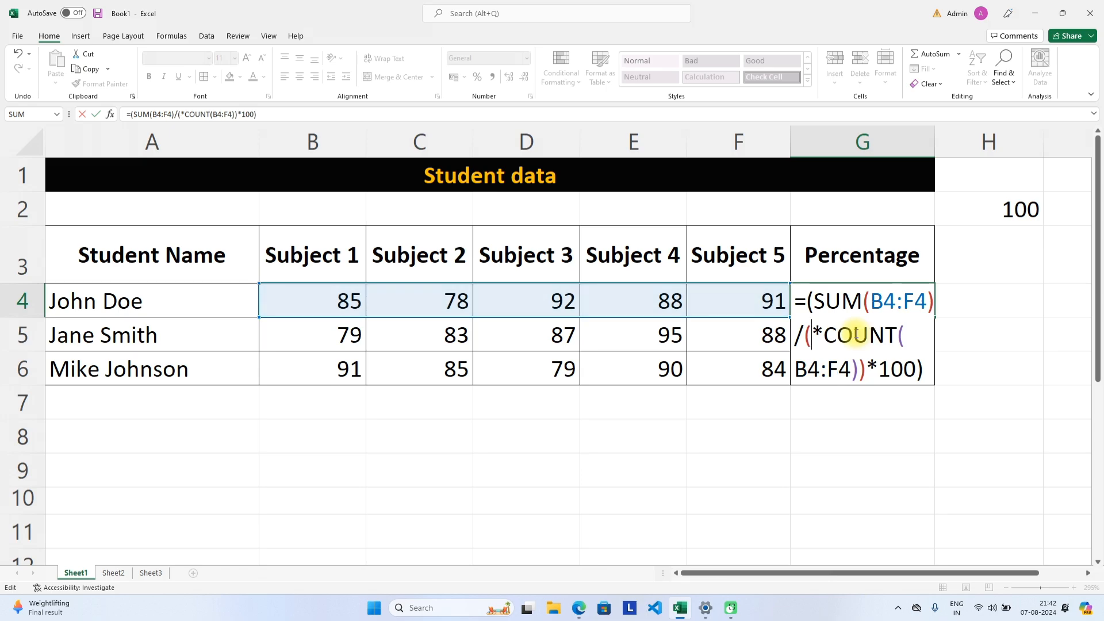
text($)
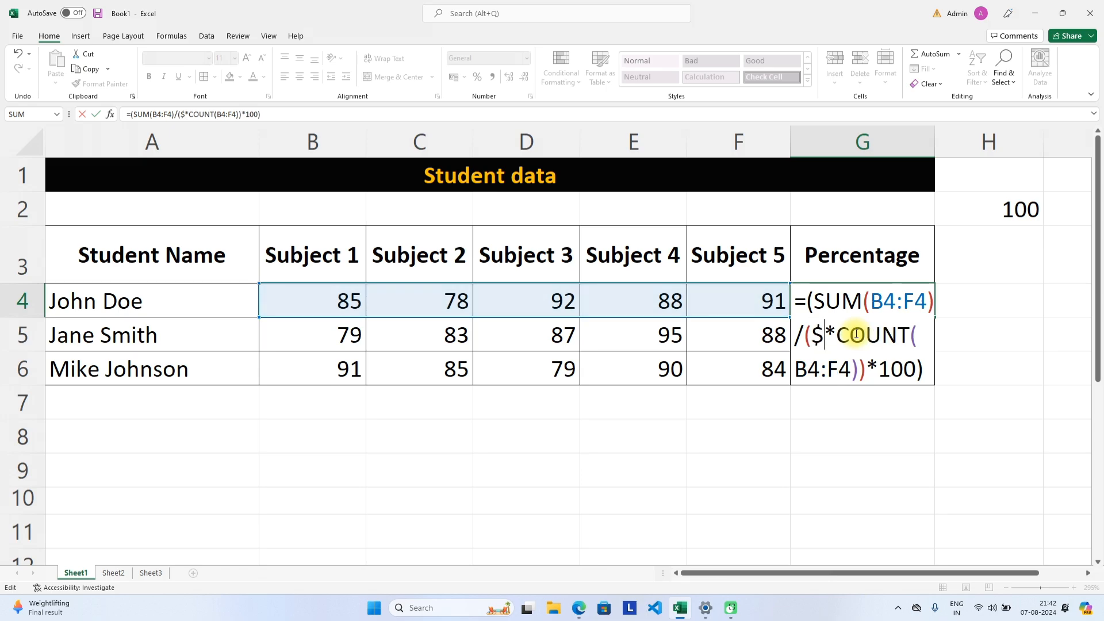
text(H)
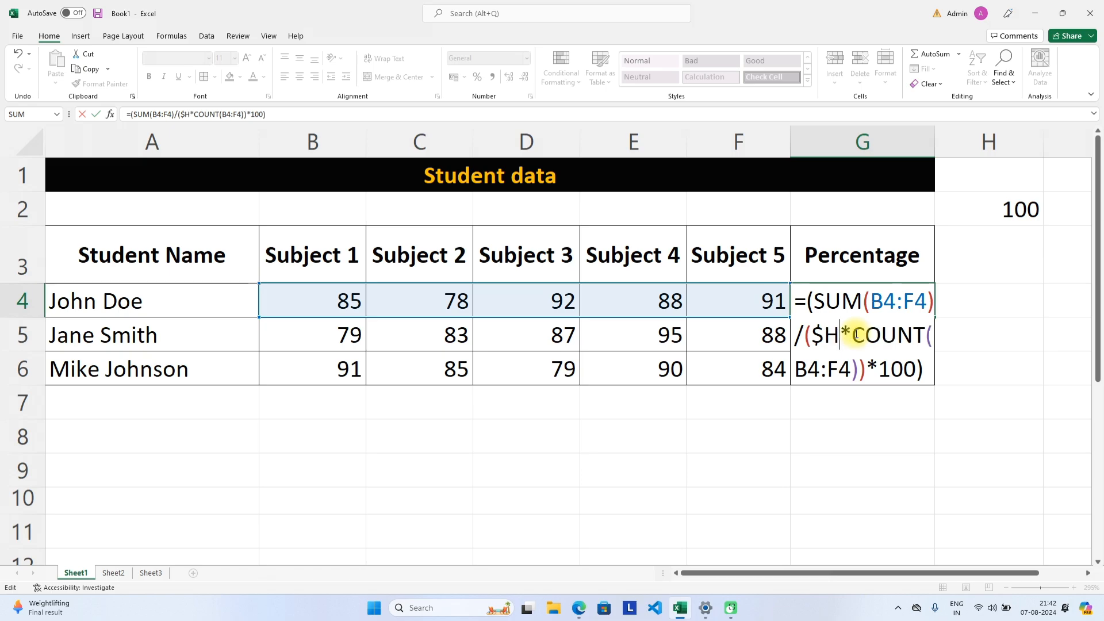
text(2)
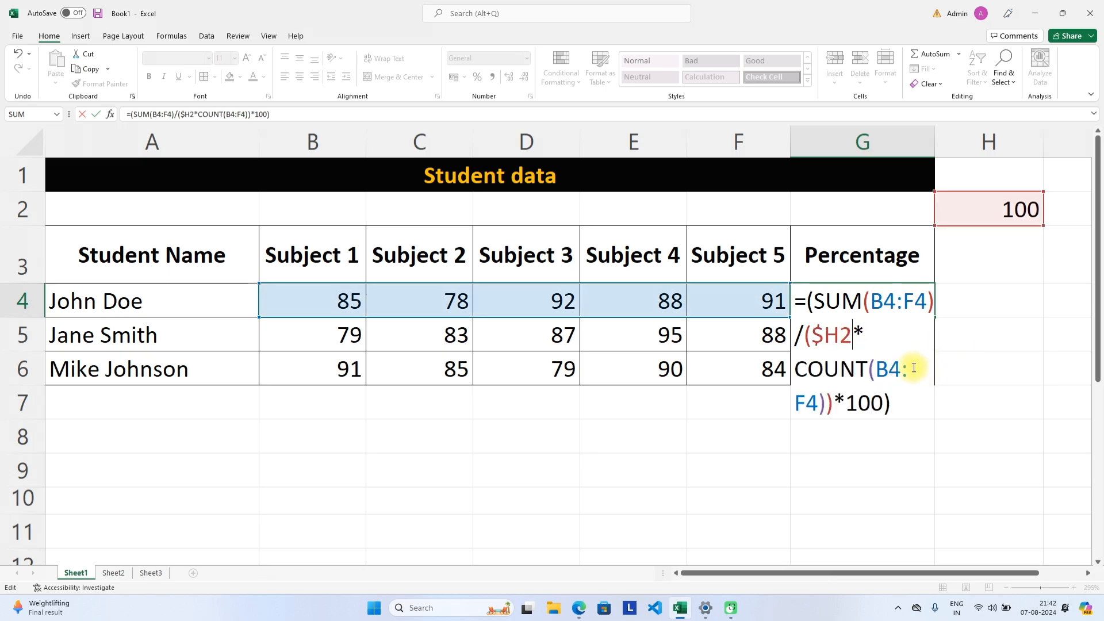
key(Return)
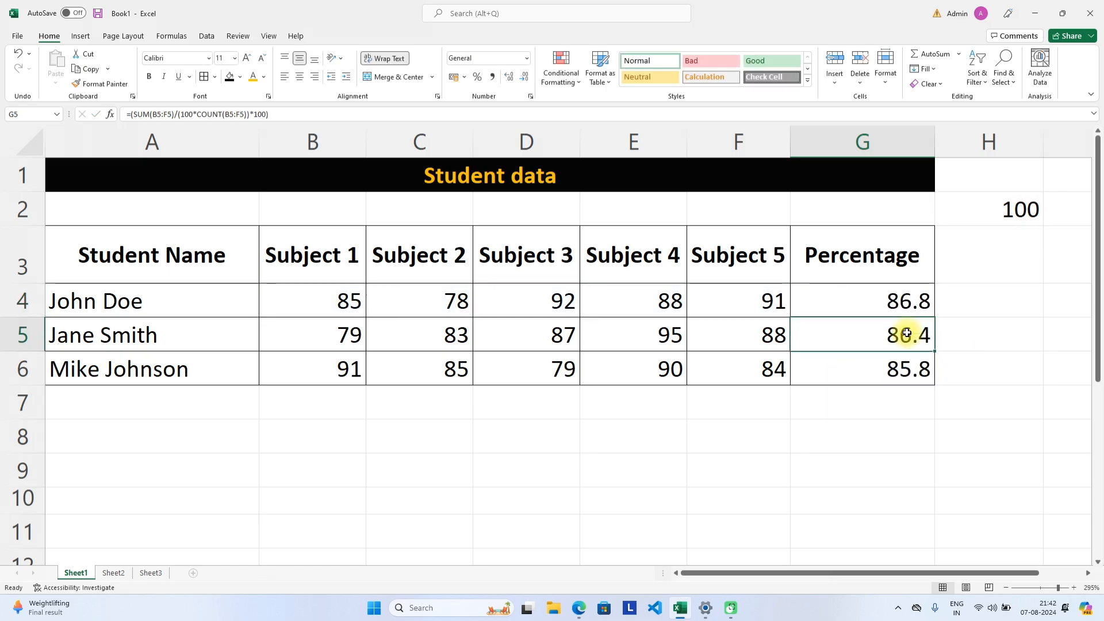
Review the $H2 reference in G4's formula and set the maximum mark in H2 to 200.
double_click(856, 299)
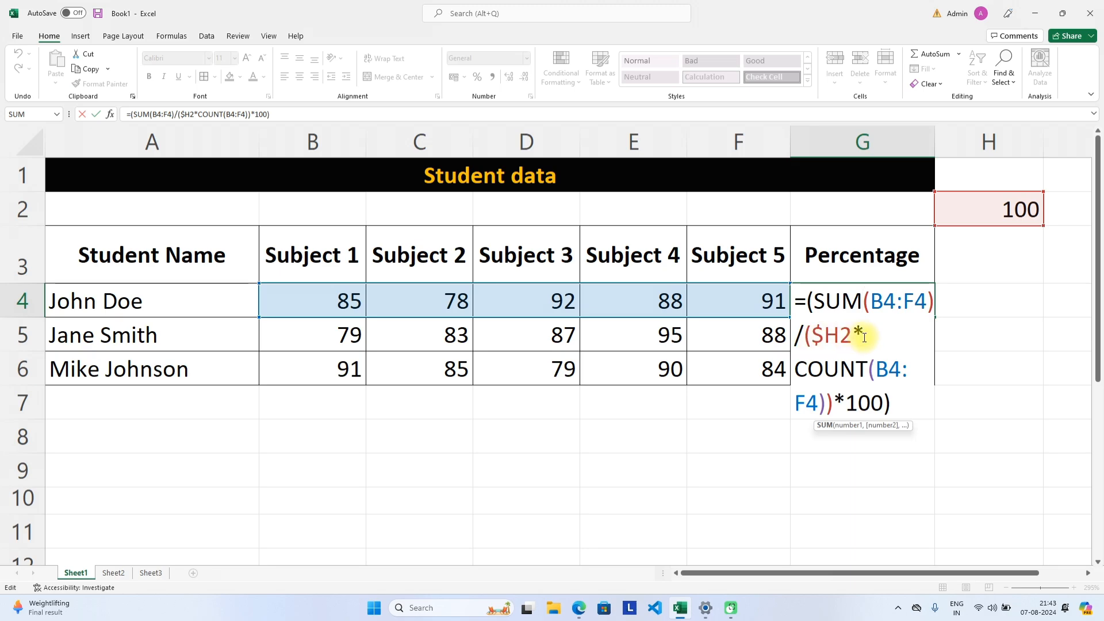
click(966, 368)
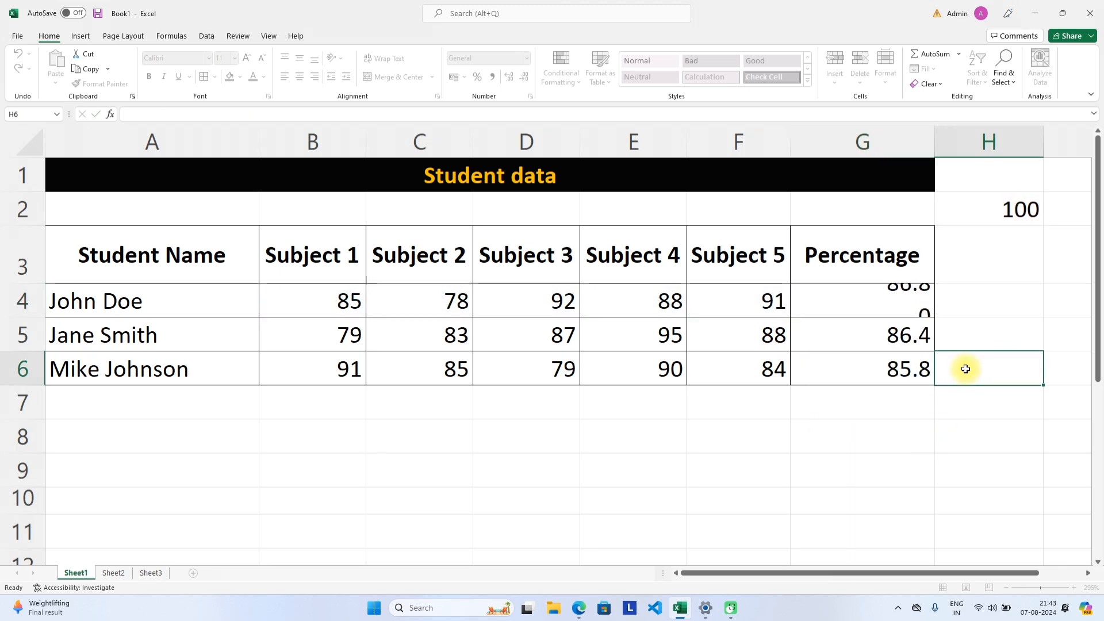
click(919, 300)
click(1025, 211)
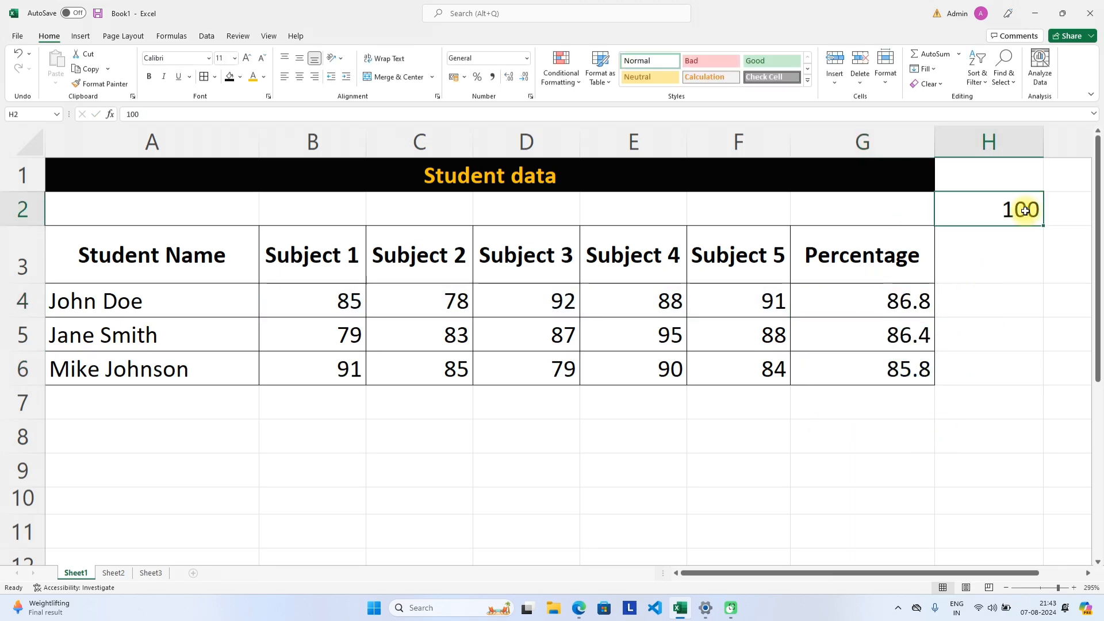
text(200)
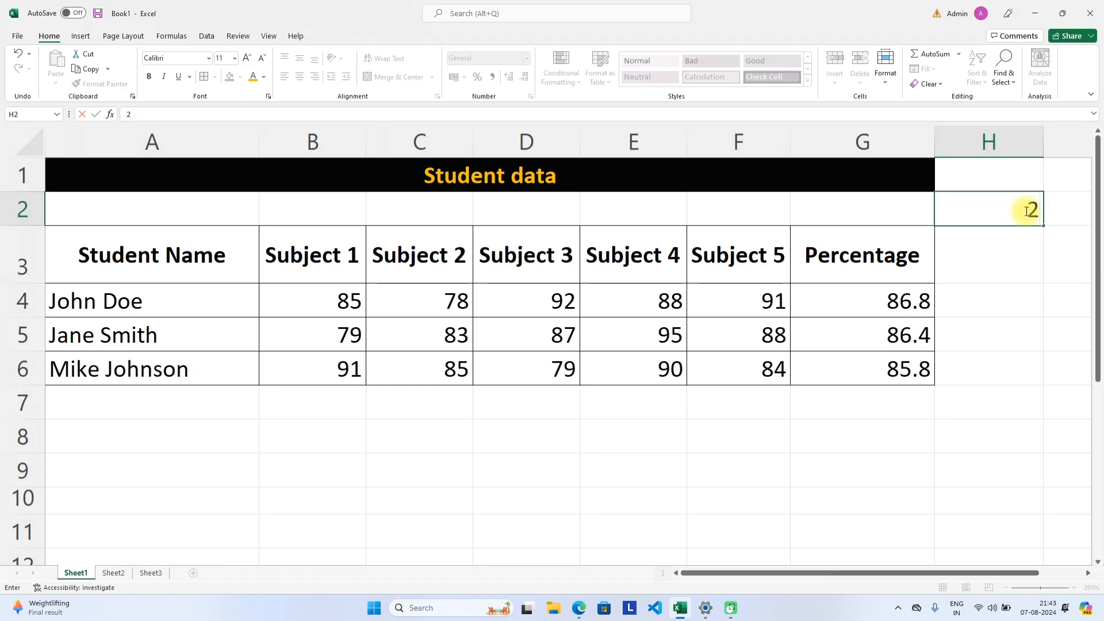
click(1026, 256)
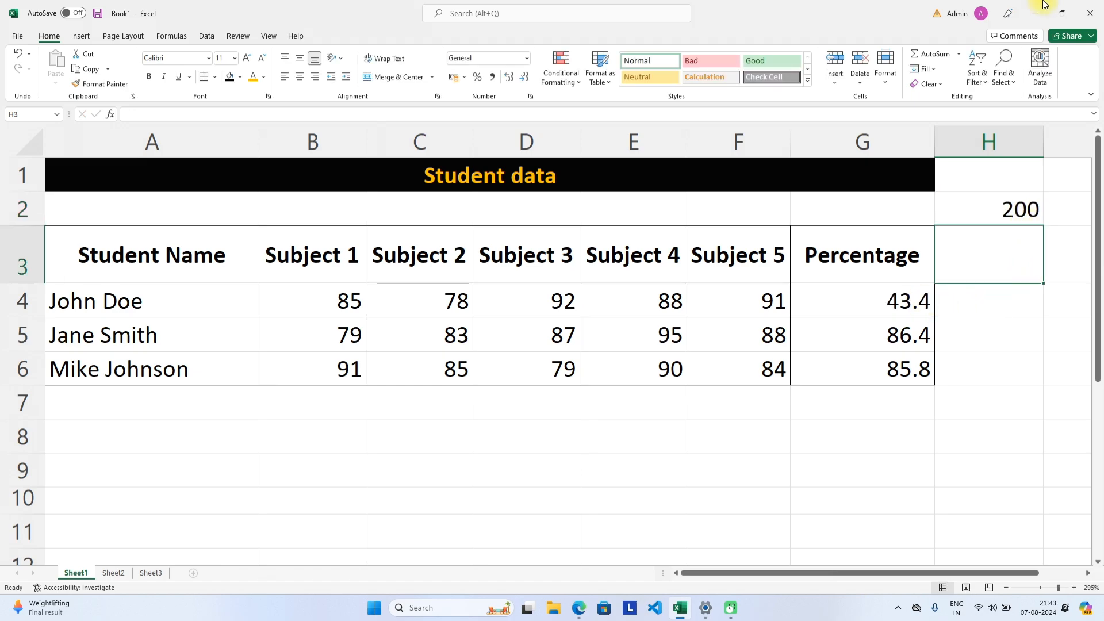
click(1021, 211)
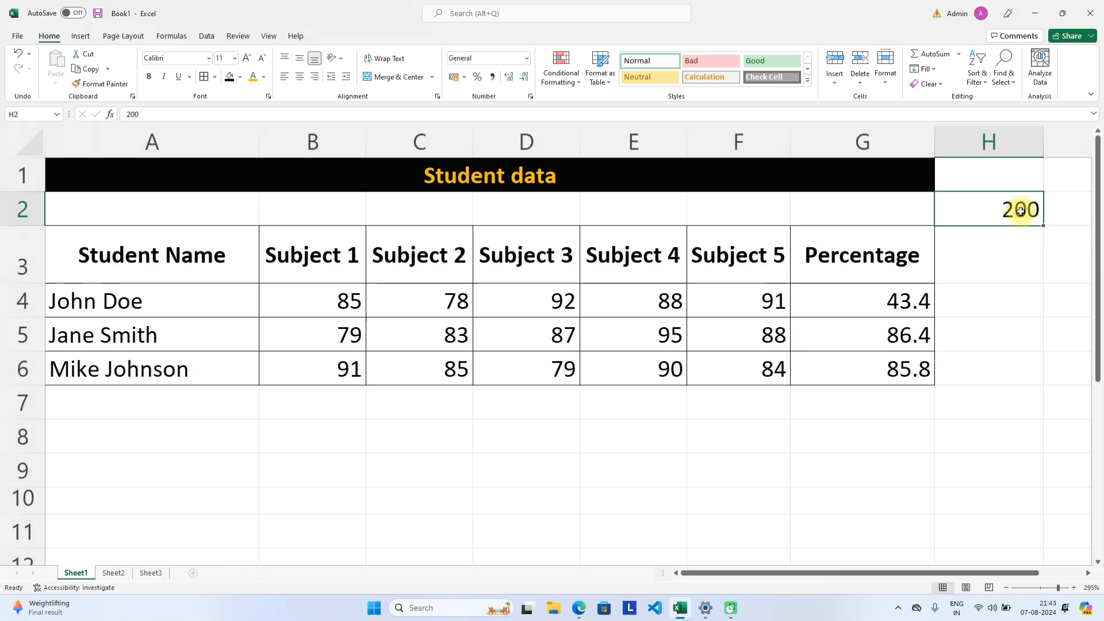
Try filling G4's percentage formula with $H2 down through G6, and inspect the divisor reference in G5's copy.
click(919, 300)
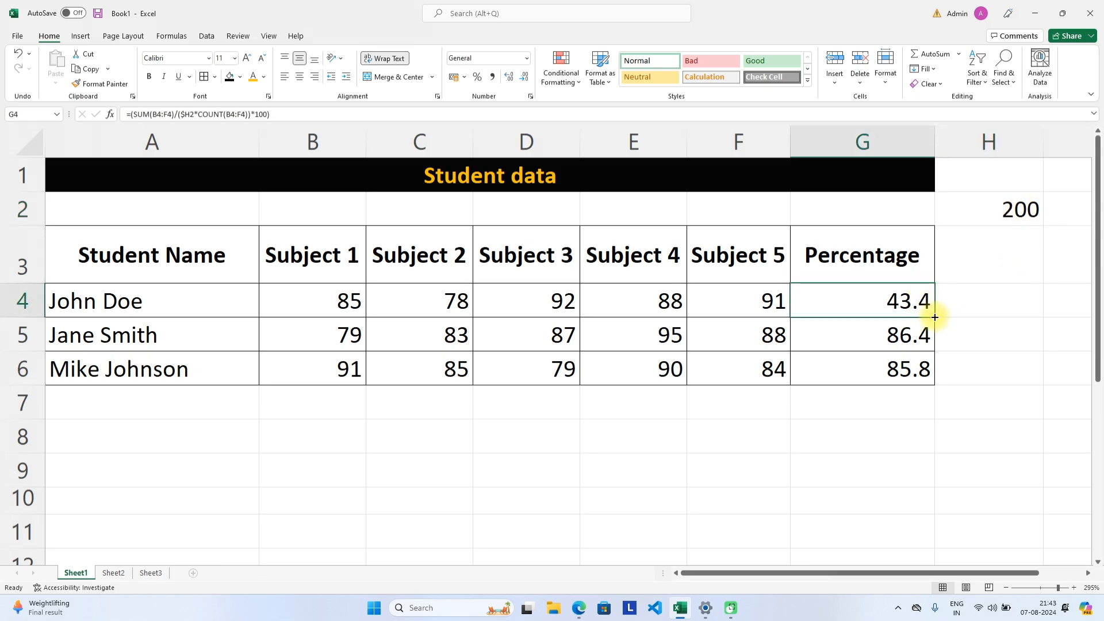
drag(935, 318, 929, 380)
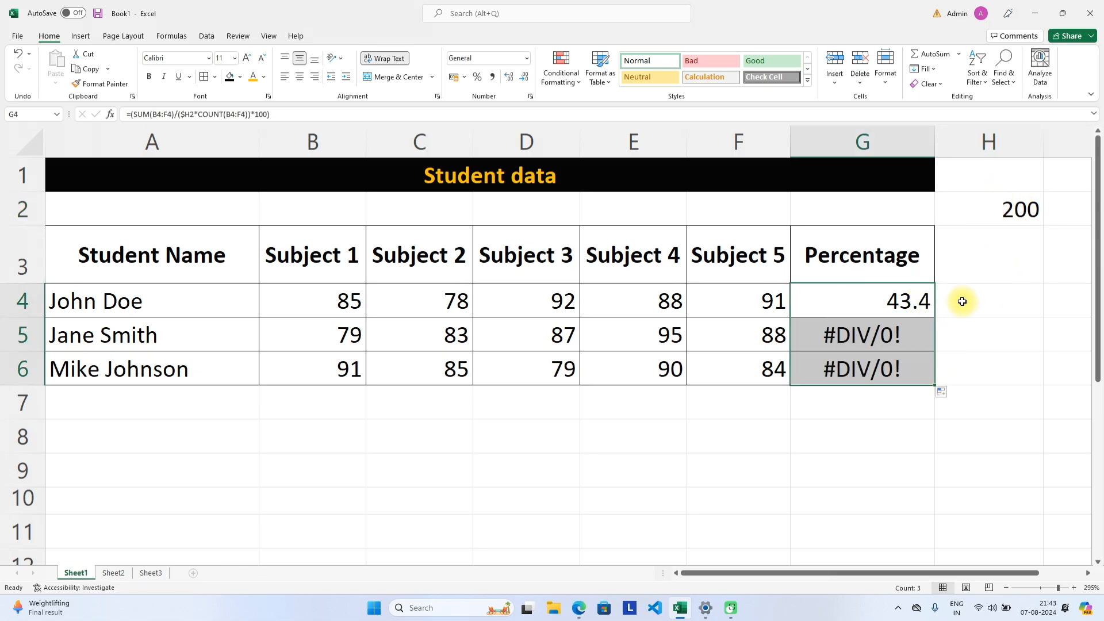
click(902, 295)
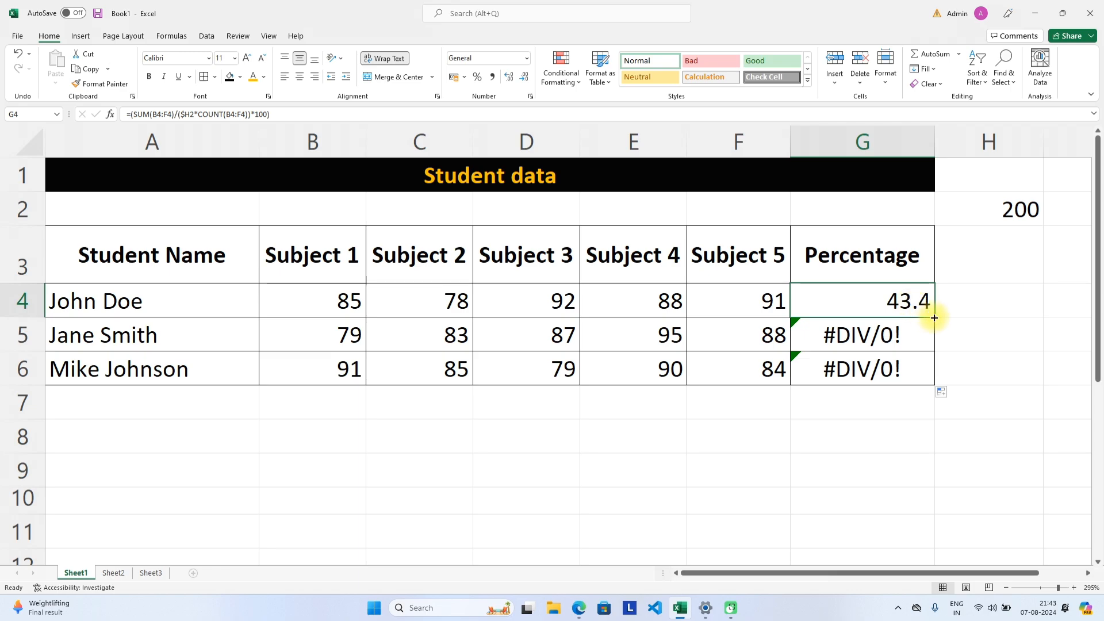
drag(934, 318, 868, 299)
double_click(870, 299)
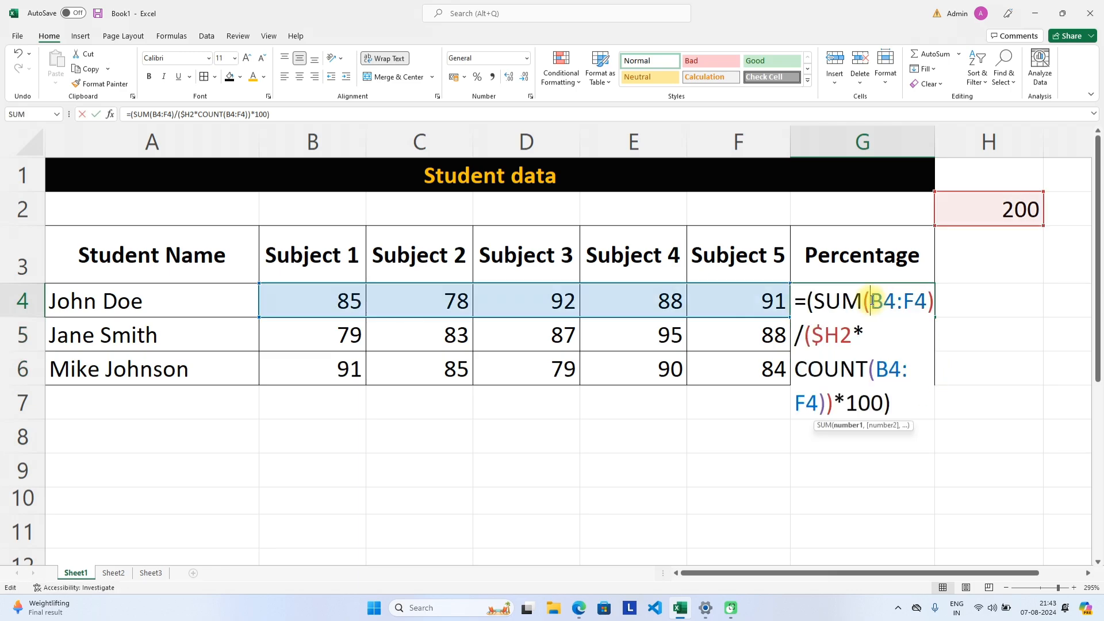
click(839, 335)
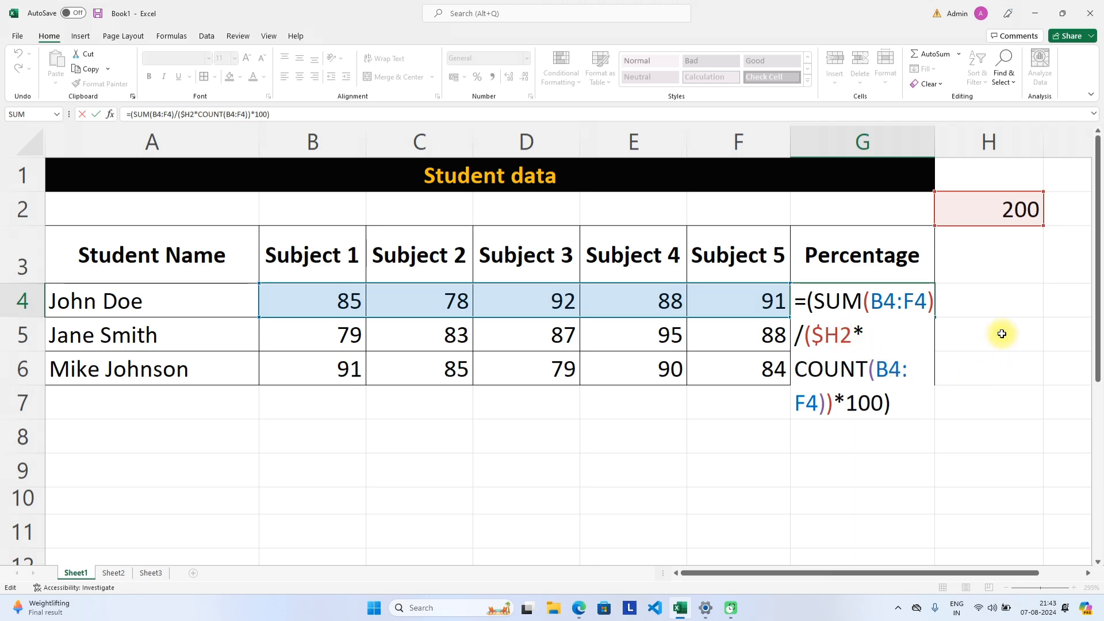
click(948, 322)
click(920, 310)
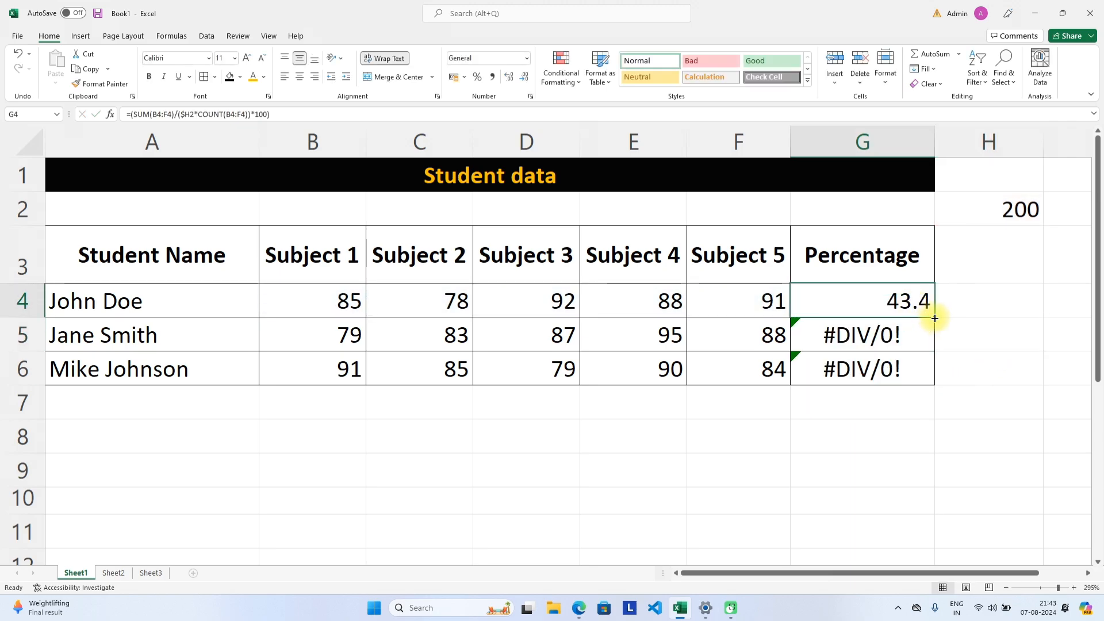
drag(935, 318, 939, 374)
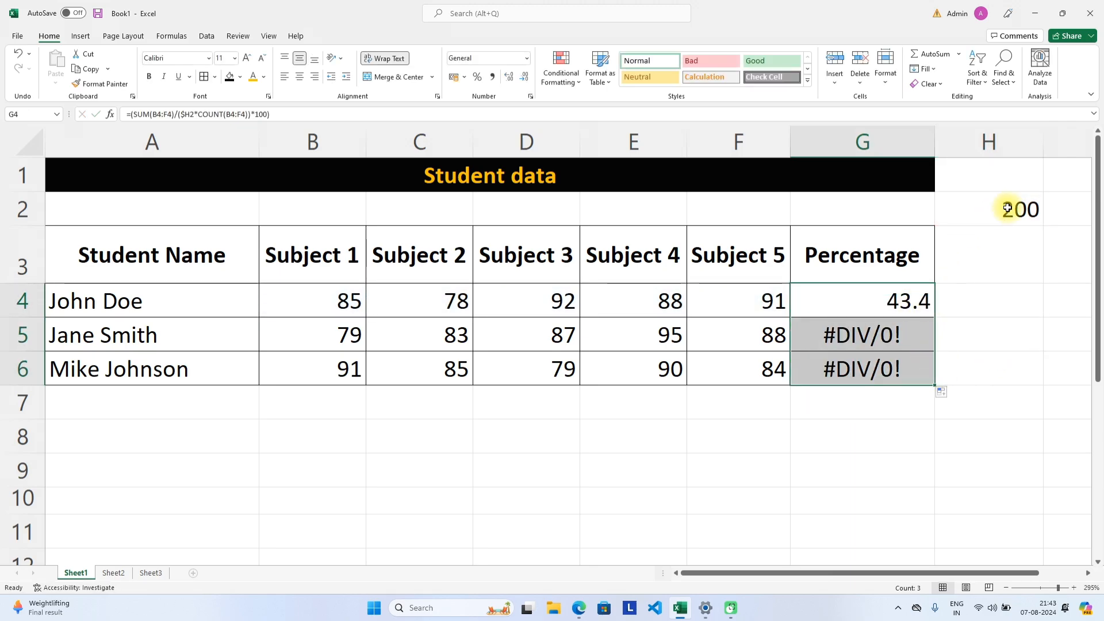
double_click(888, 336)
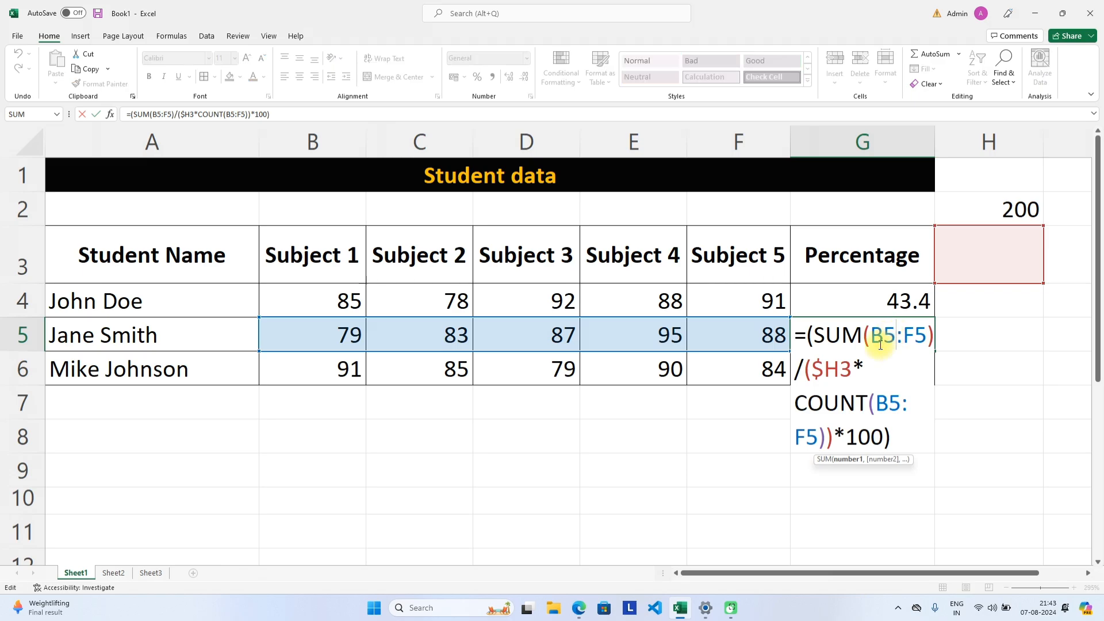
drag(825, 369, 884, 366)
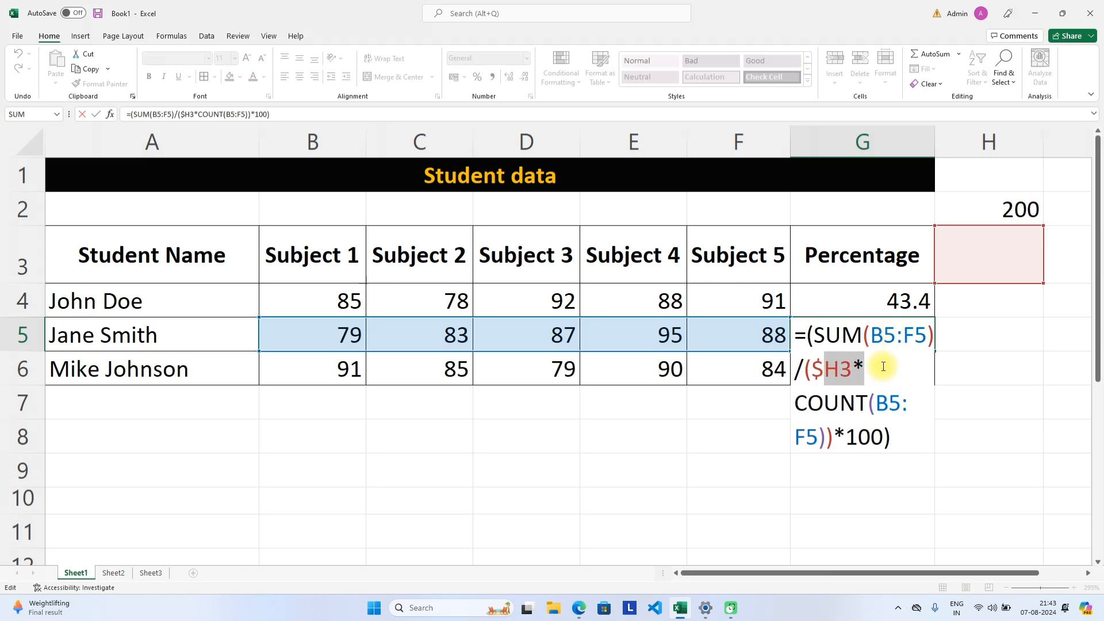
Make the divisor reference in G4's percentage formula fully absolute as $H$2.
click(873, 297)
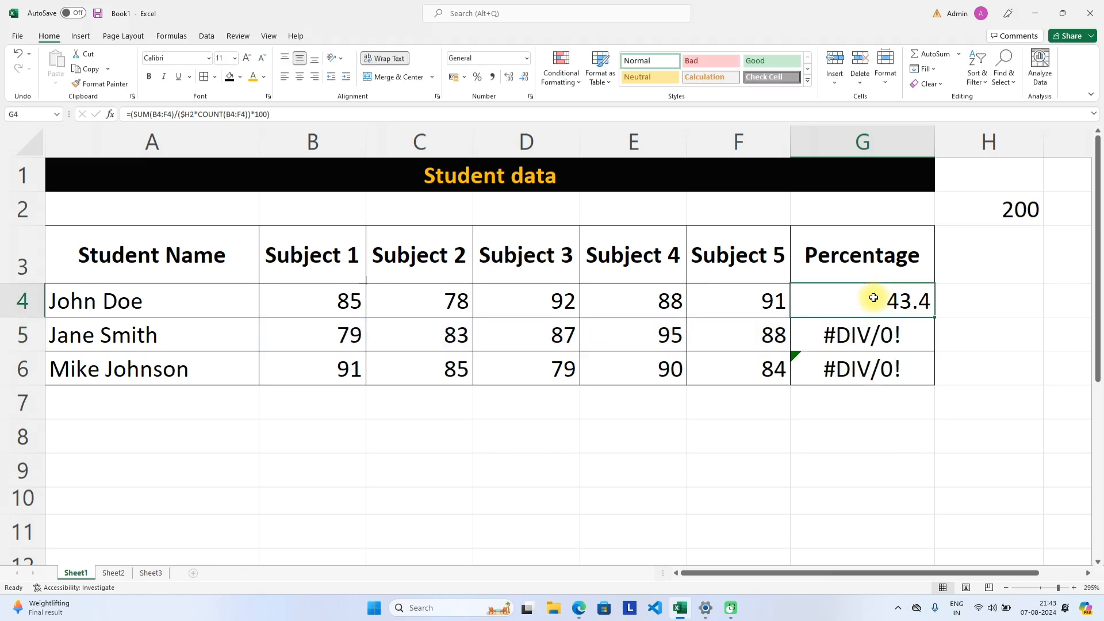
double_click(873, 311)
click(841, 337)
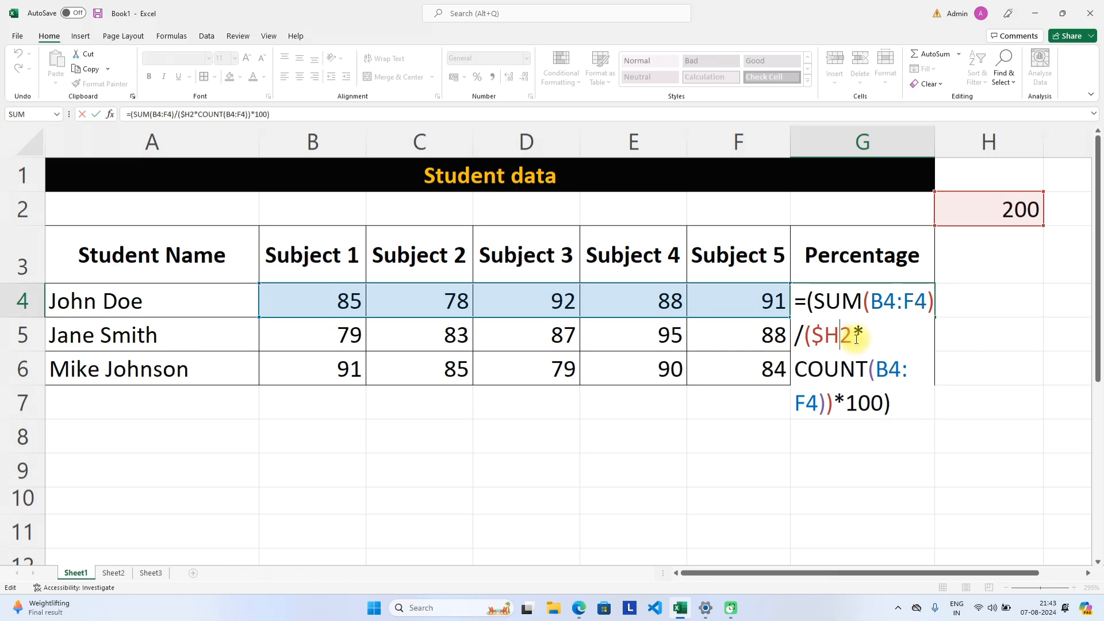
text($)
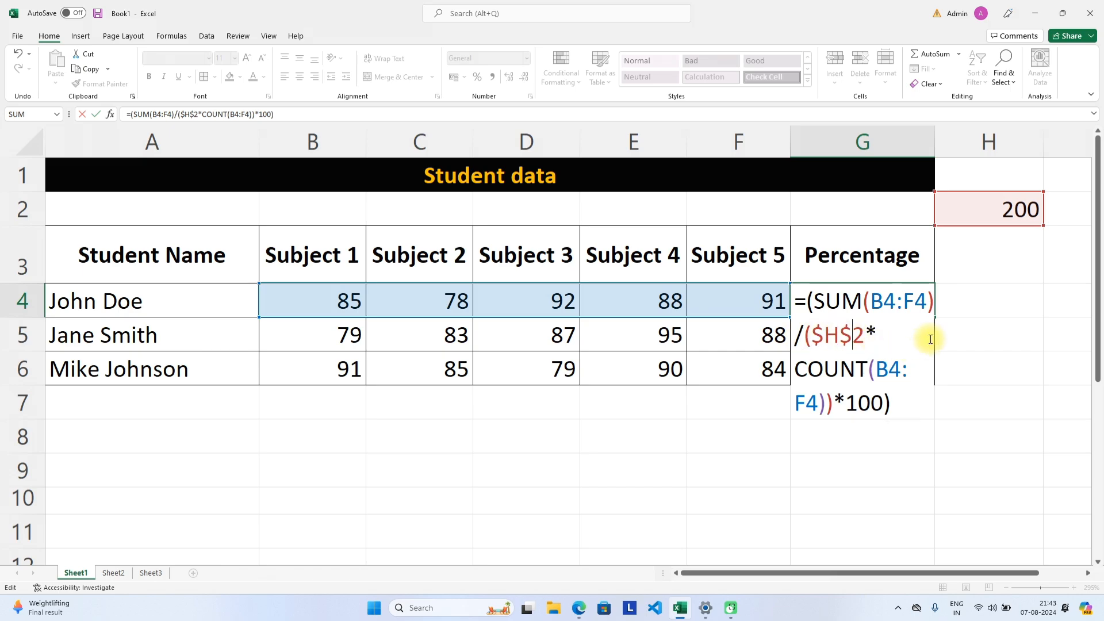
key(Return)
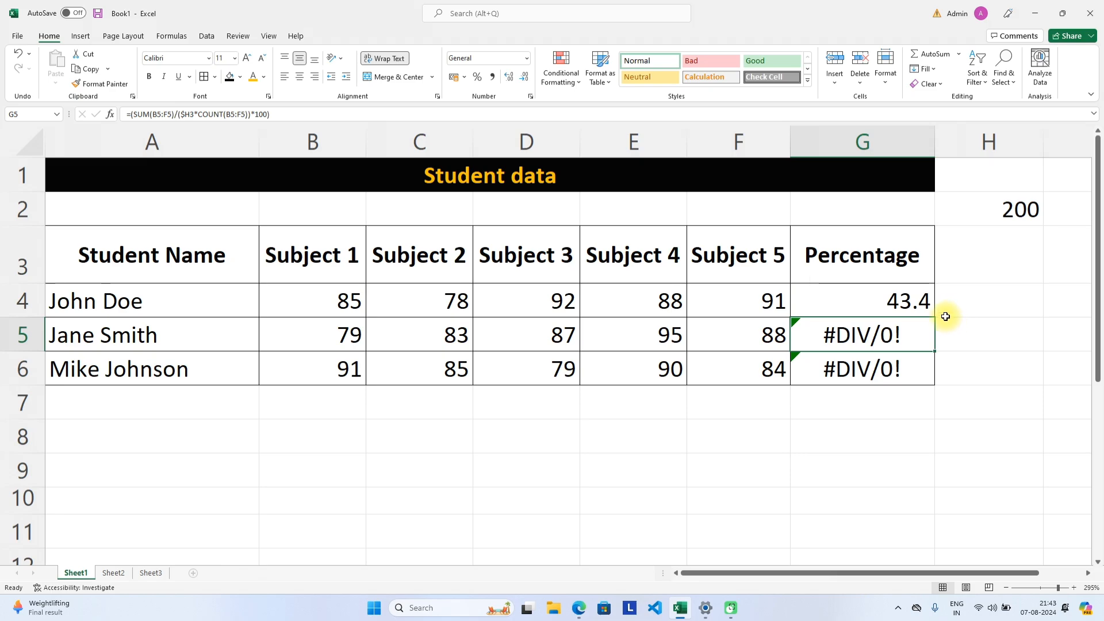
Fill G4's percentage formula with the $H$2 reference down through G6 and check the maximum mark in H2.
click(915, 298)
drag(933, 318, 932, 369)
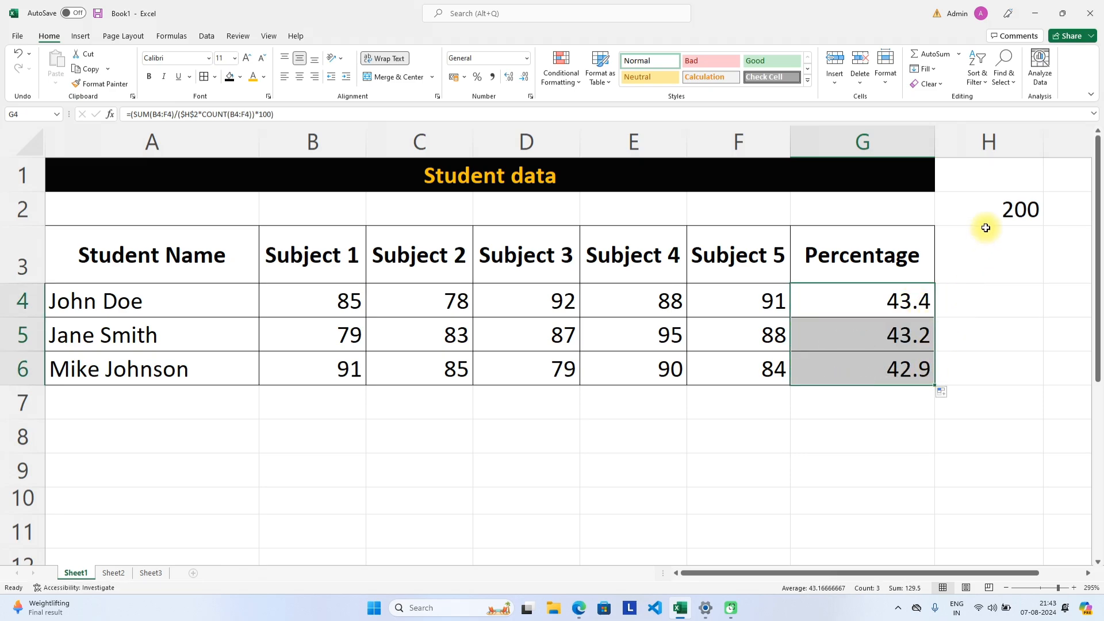
double_click(1001, 208)
click(999, 275)
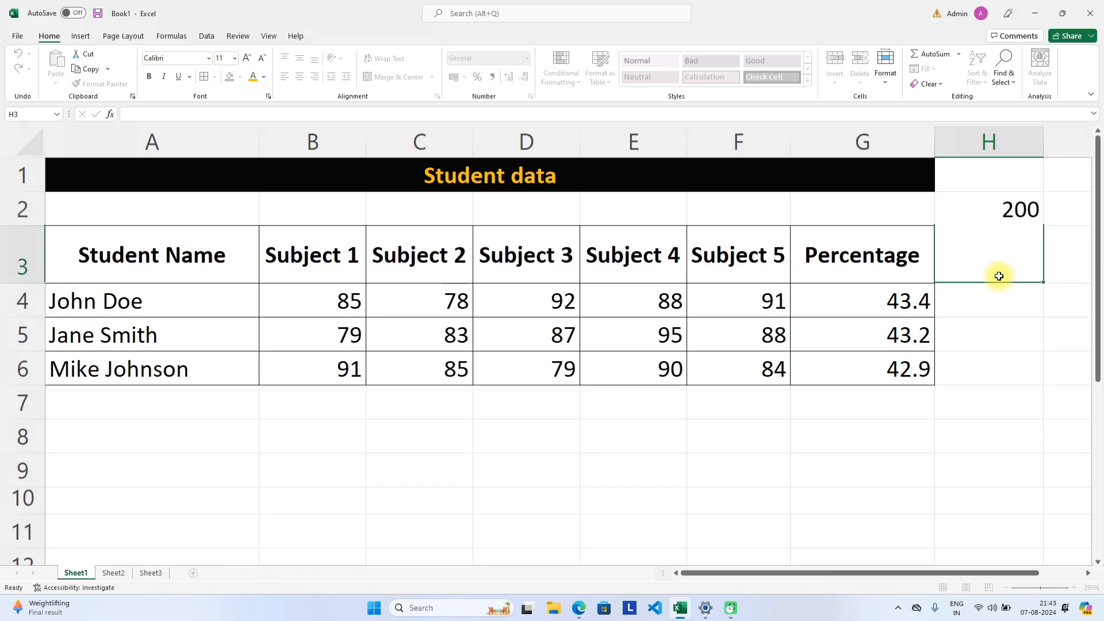
Set the maximum mark in H2 to 100.
click(995, 217)
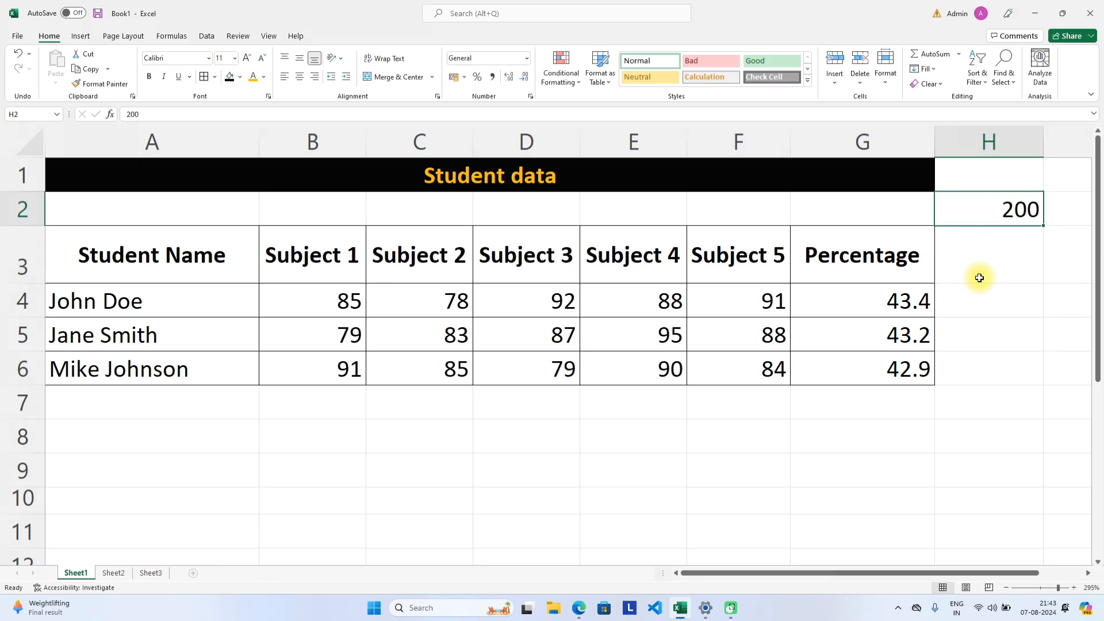
text(100)
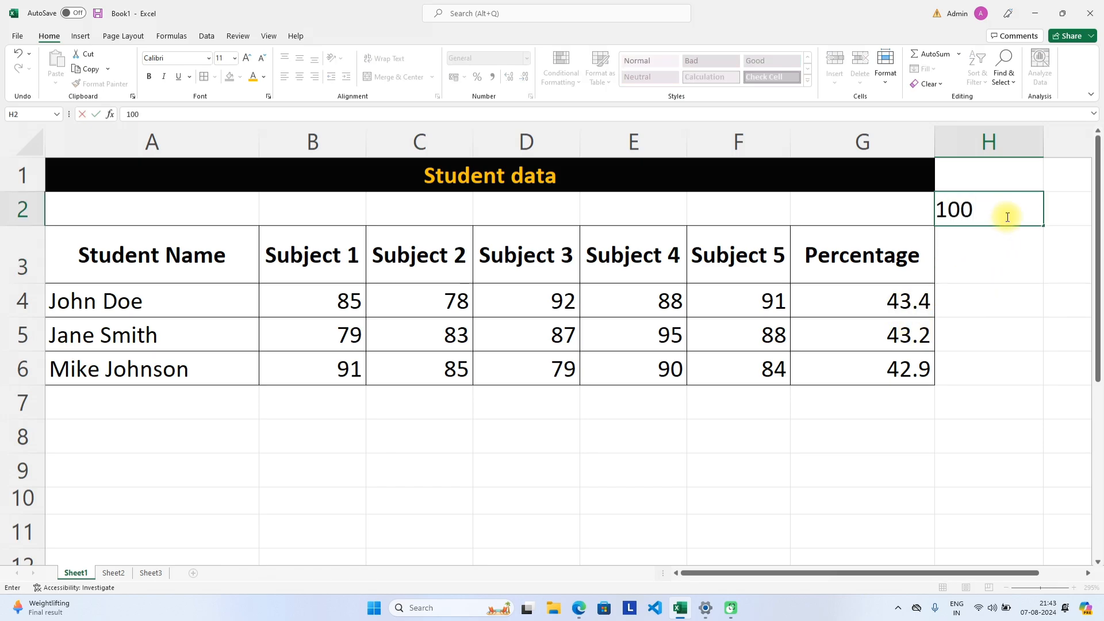
key(Return)
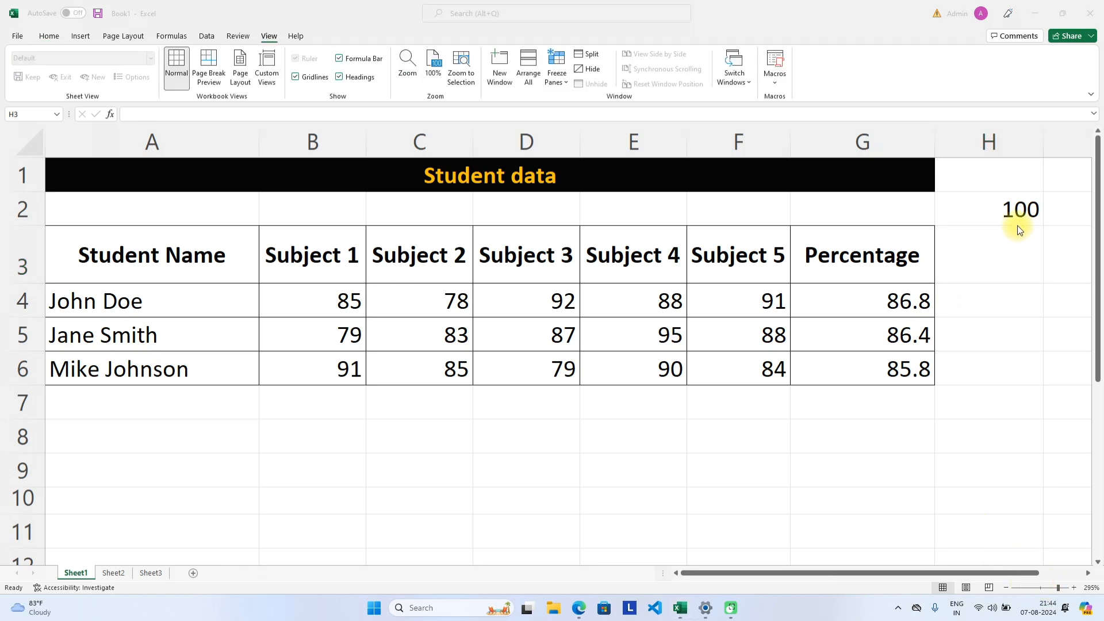
Clear the maximum mark from H2 and delete the entire Percentage column.
click(1018, 228)
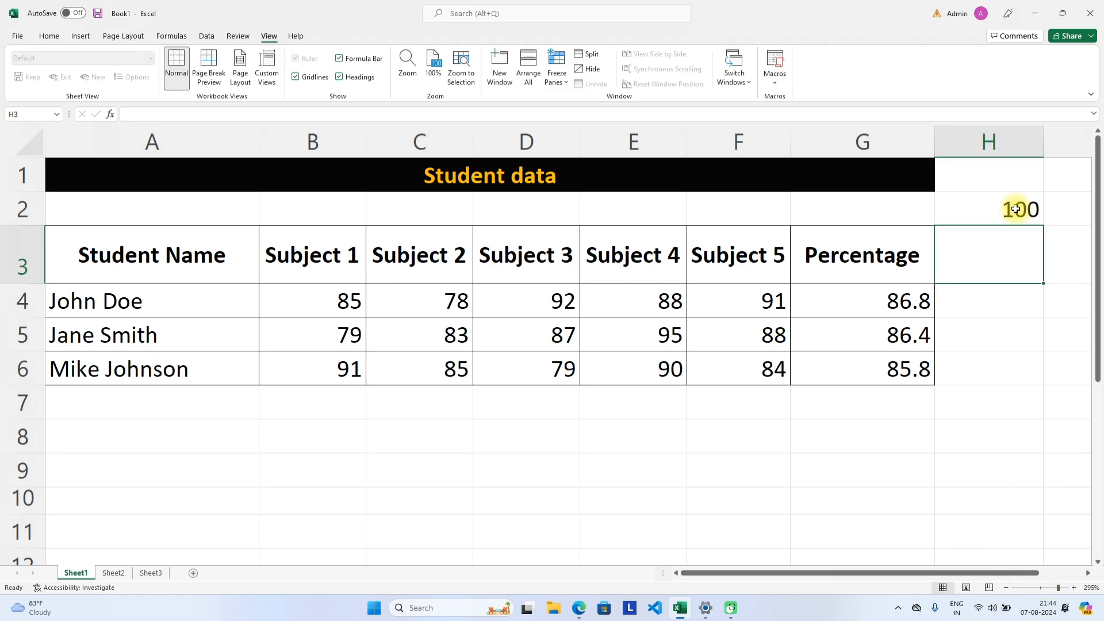
click(1016, 210)
key(Delete)
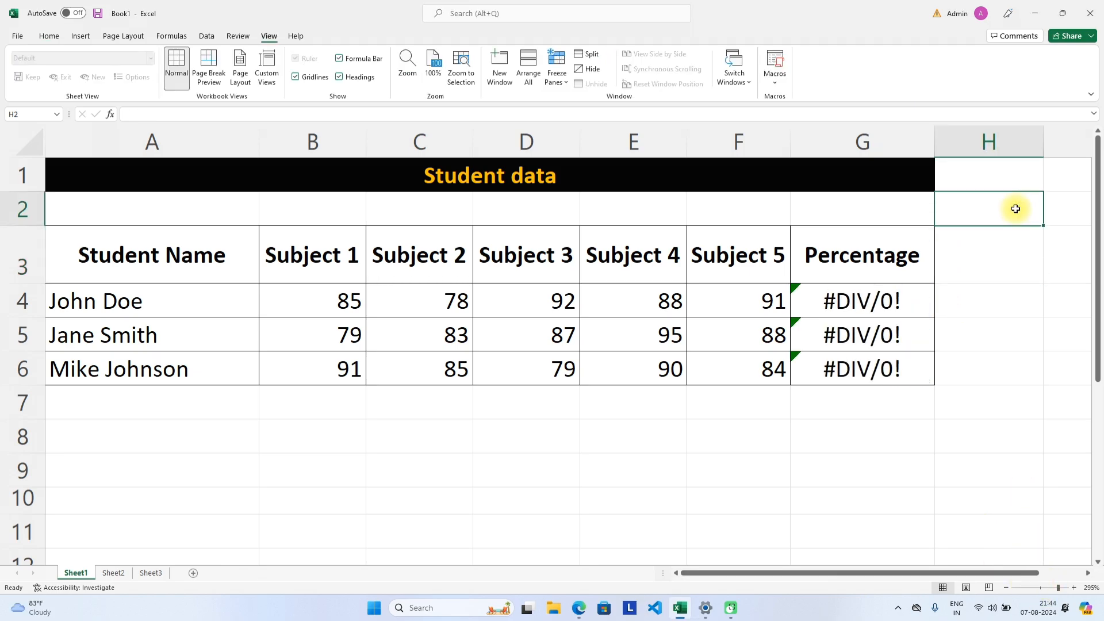
click(990, 287)
click(857, 145)
right_click(857, 145)
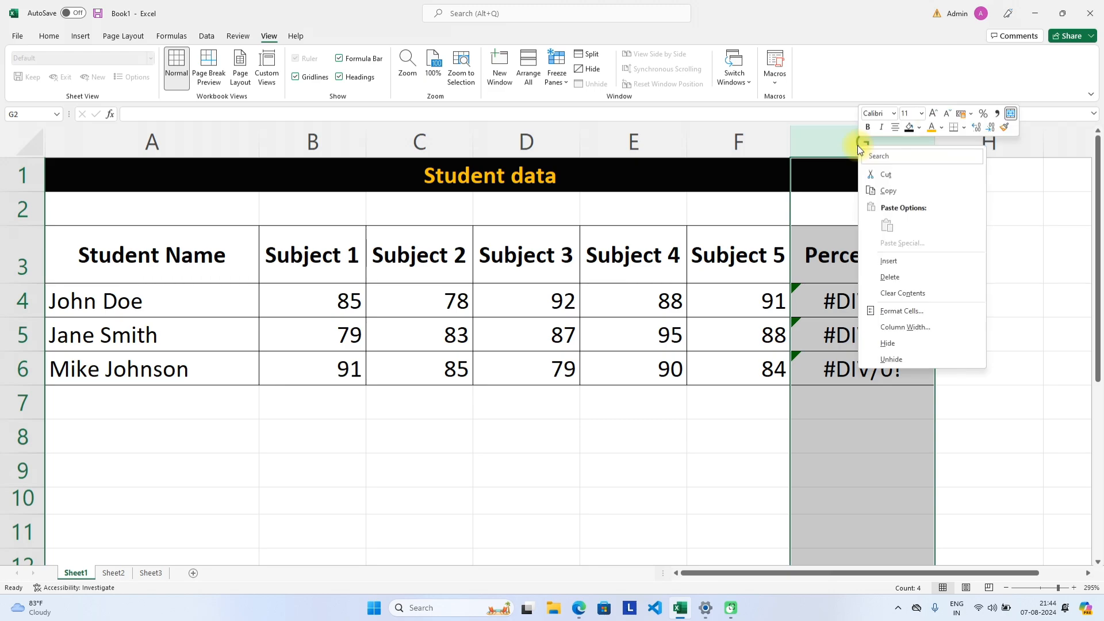
click(909, 279)
click(897, 281)
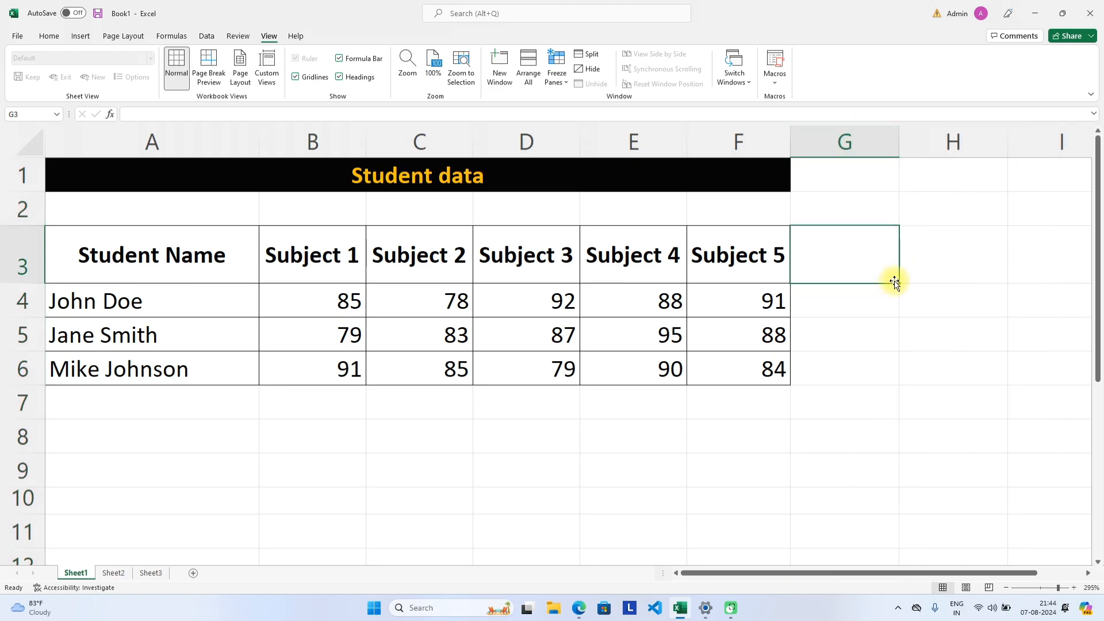
Select the student table A1:F6, choose Microsoft Print to PDF as its printer, and return to the worksheet.
click(763, 209)
drag(767, 371, 52, 171)
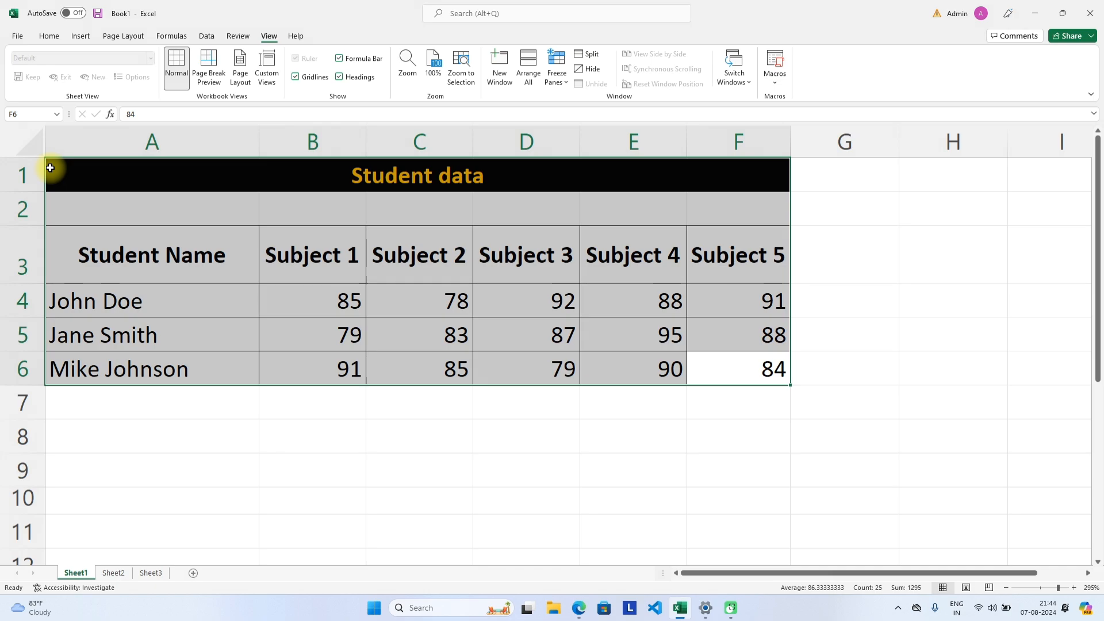
key(ctrl+p)
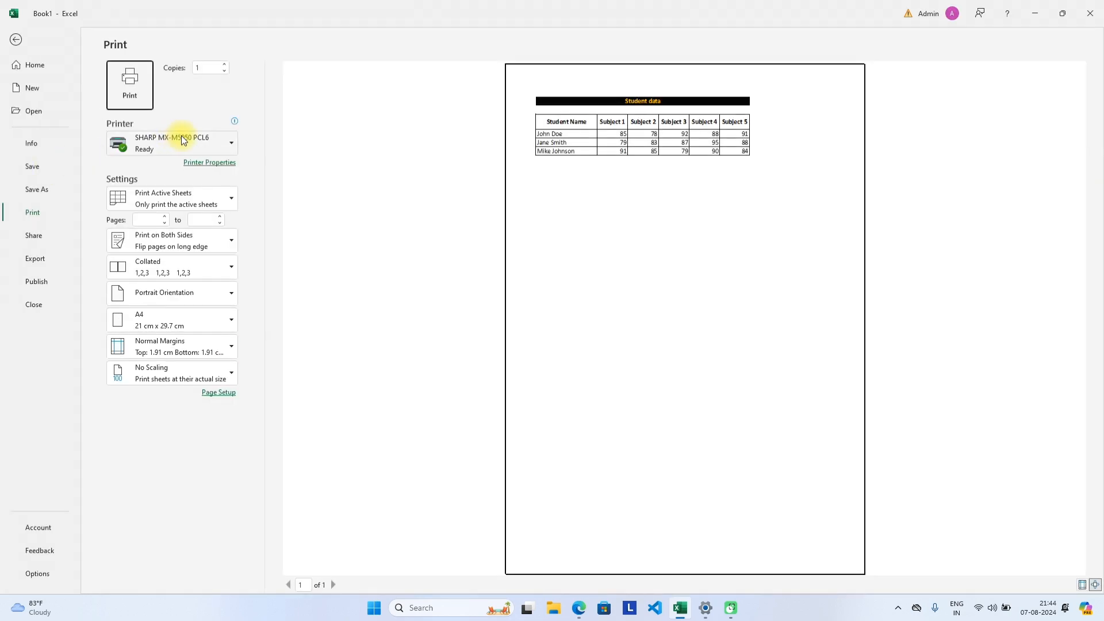
click(183, 139)
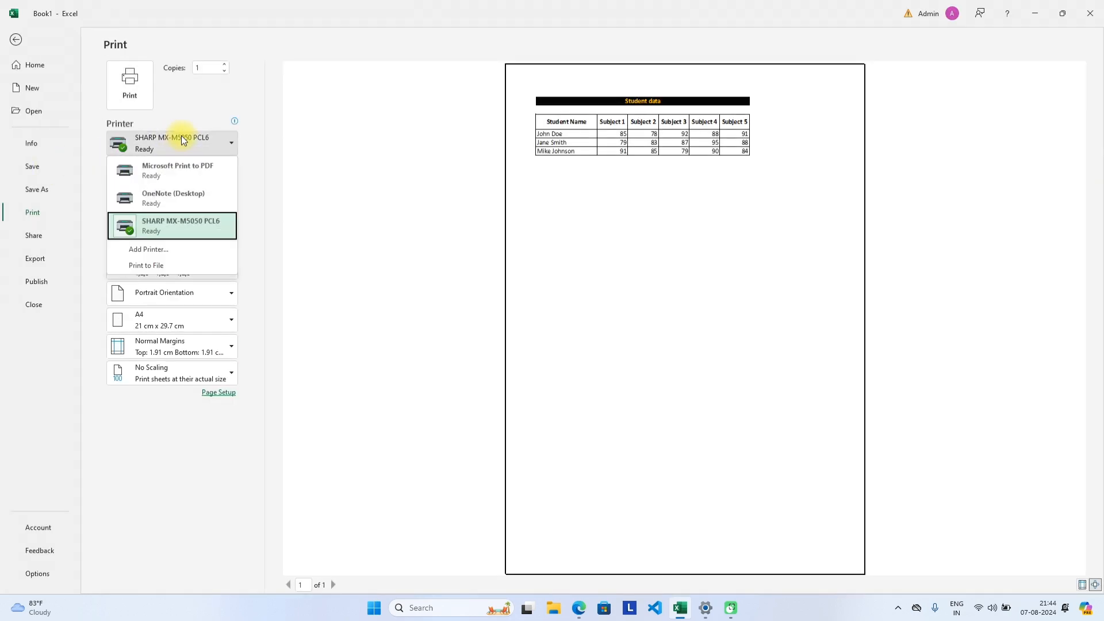
click(208, 174)
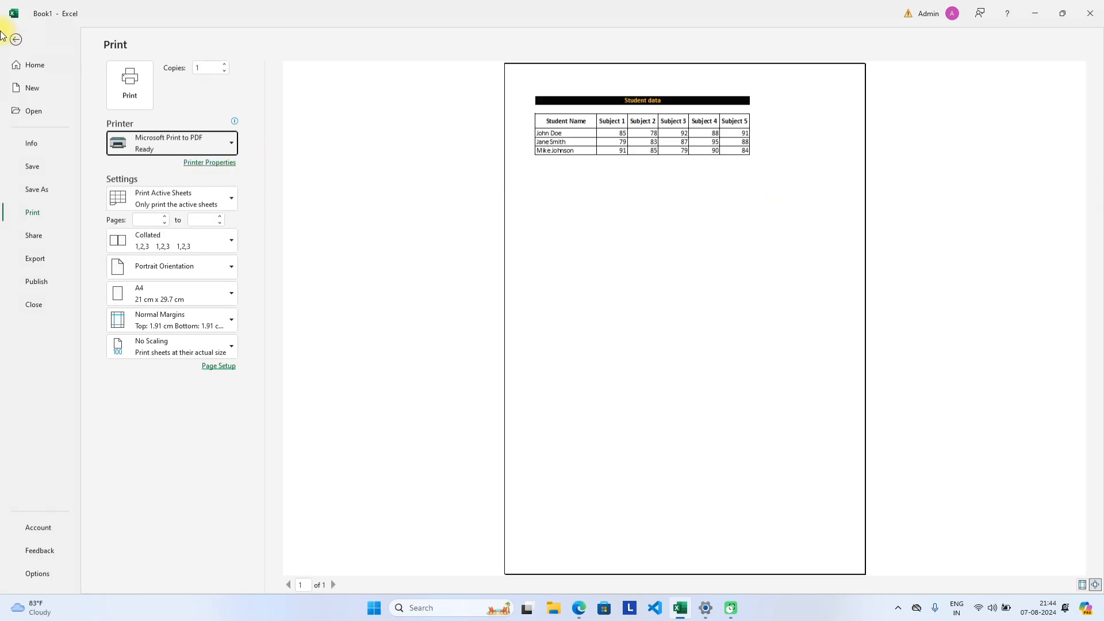
click(10, 38)
click(638, 408)
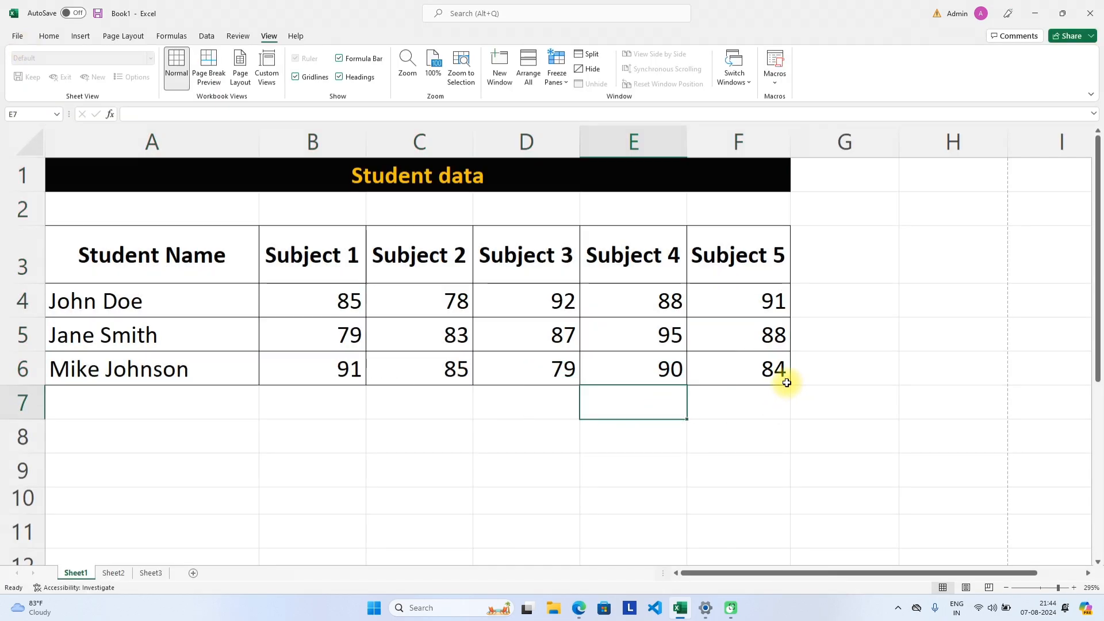
Reselect the student table A1:F6, review which sheets can be printed, and set the print orientation to landscape.
click(786, 404)
drag(771, 370, 48, 170)
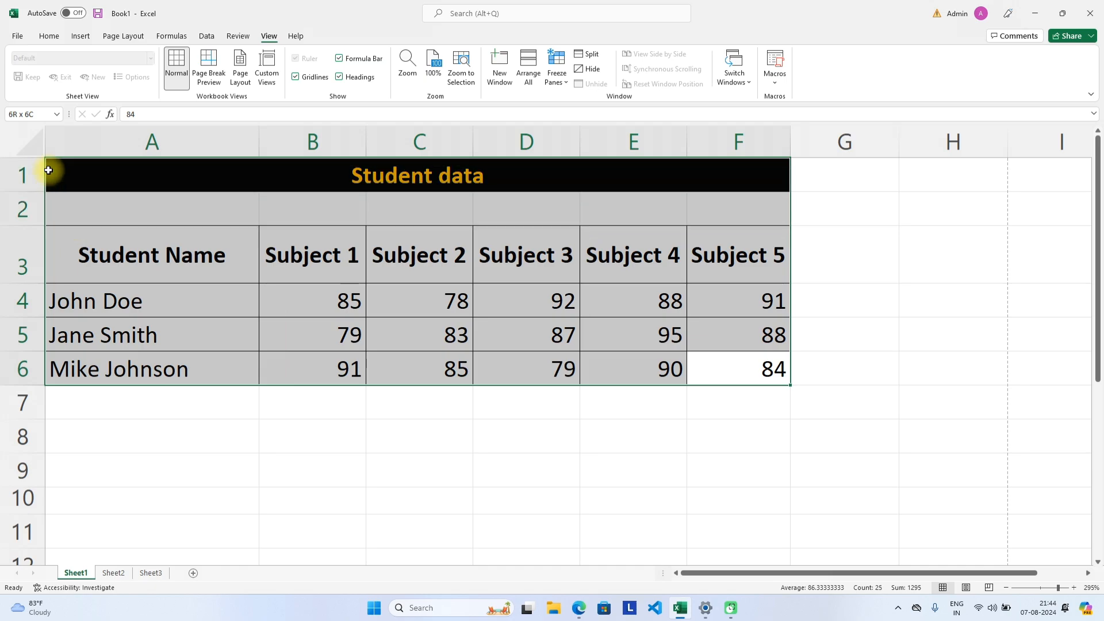
click(20, 38)
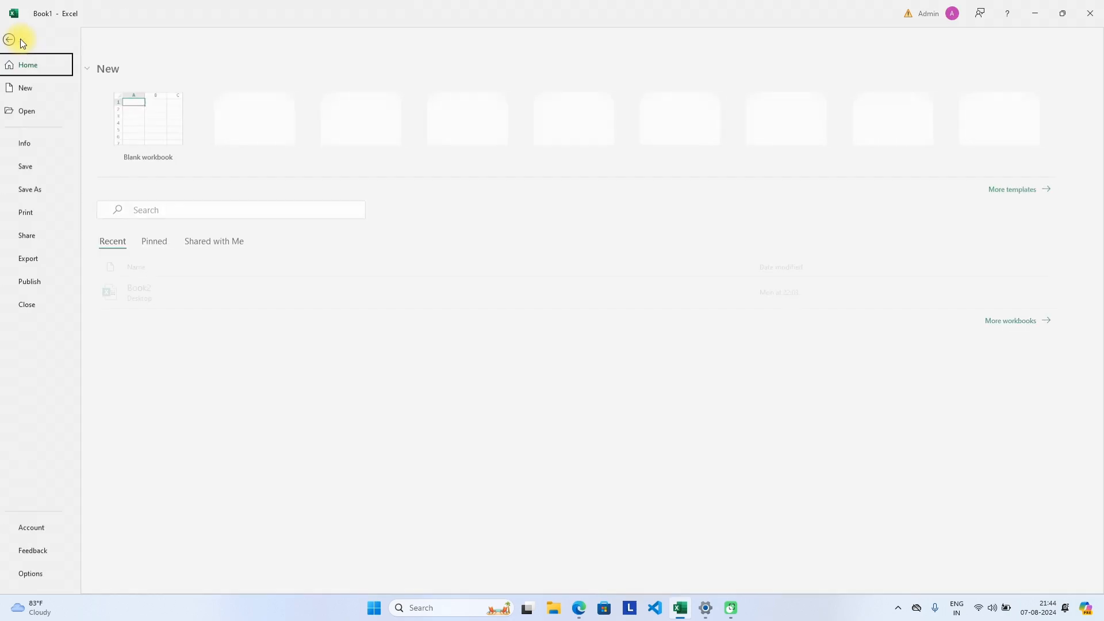
click(40, 212)
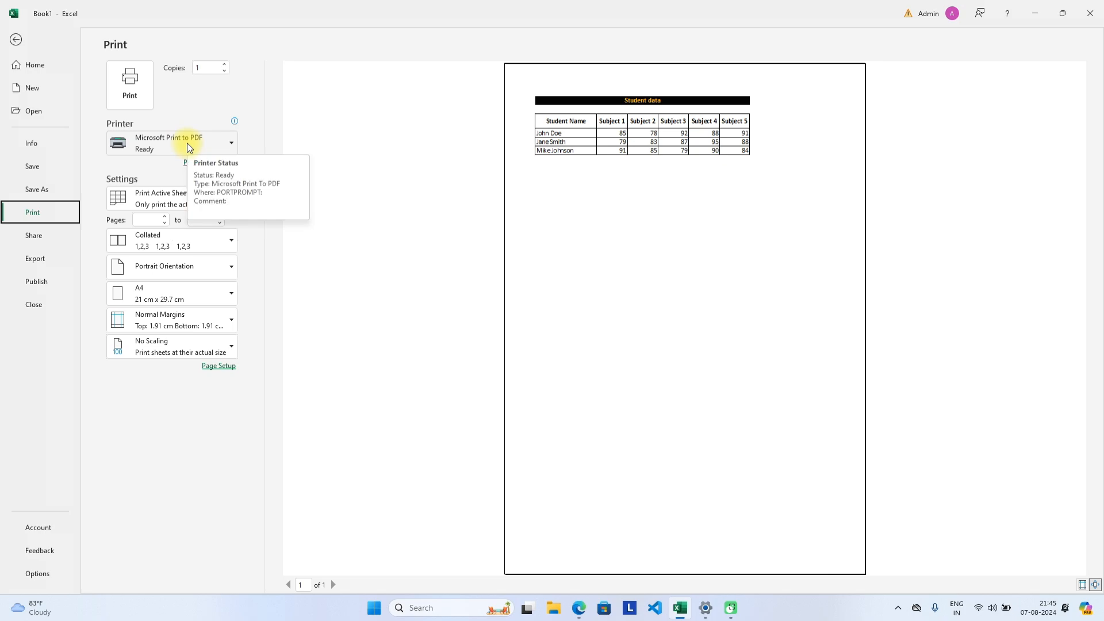
click(154, 199)
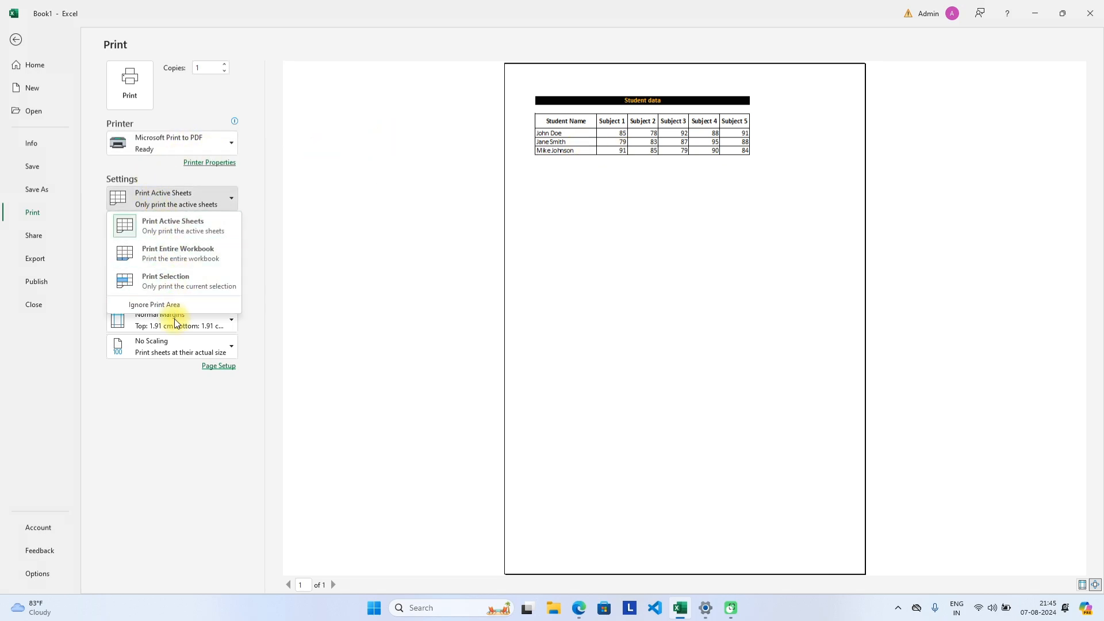
click(390, 335)
click(165, 269)
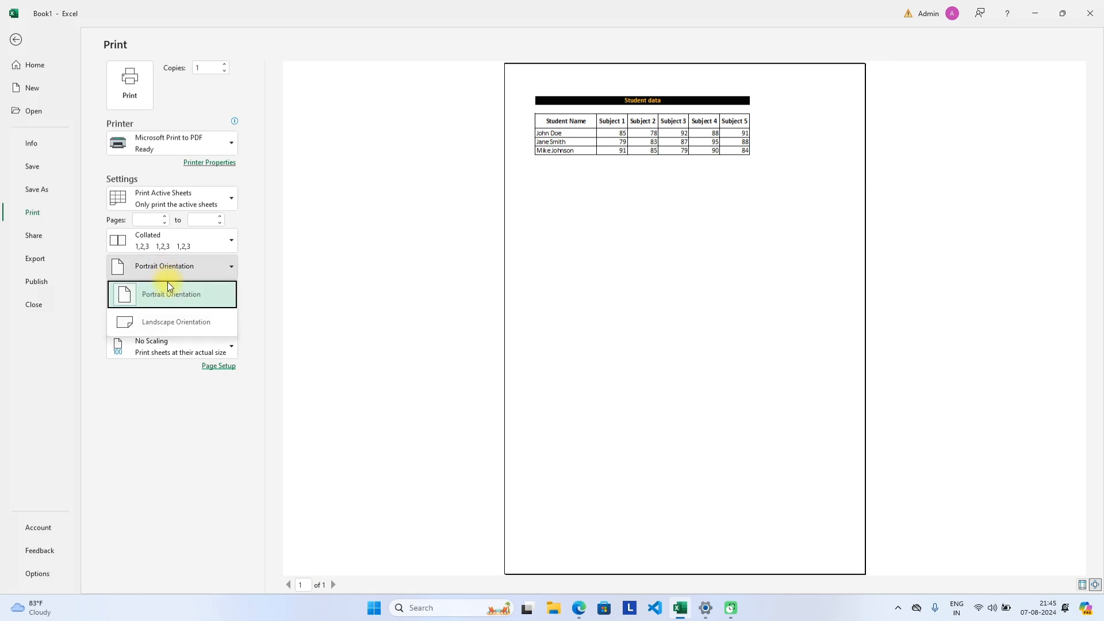
click(180, 324)
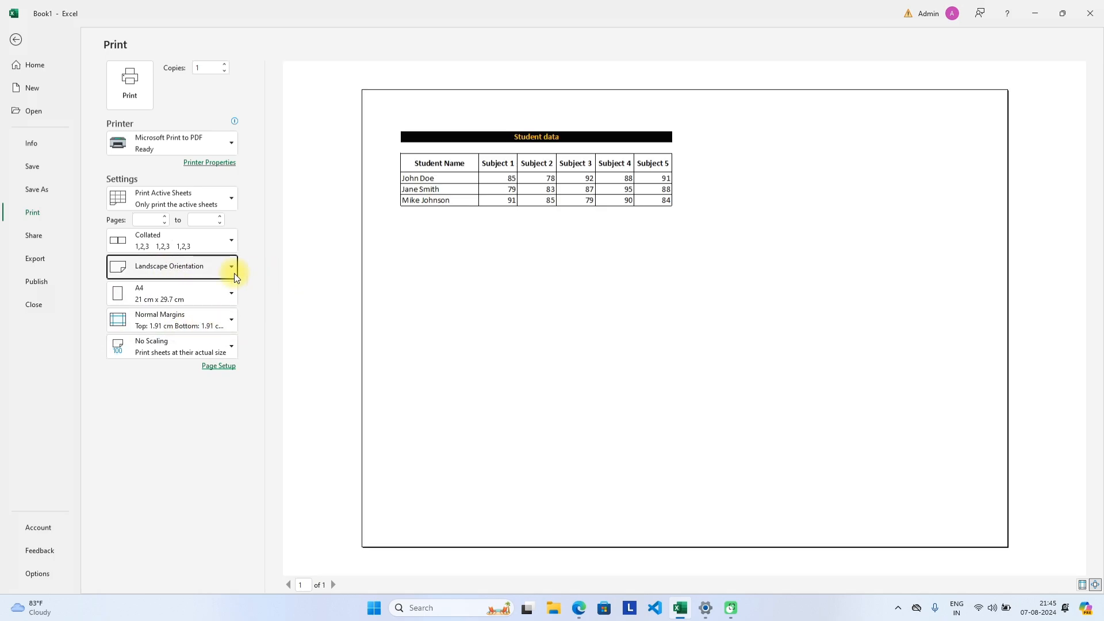
Set the printout to narrow margins and scale it with Fit Sheet on One Page.
click(188, 316)
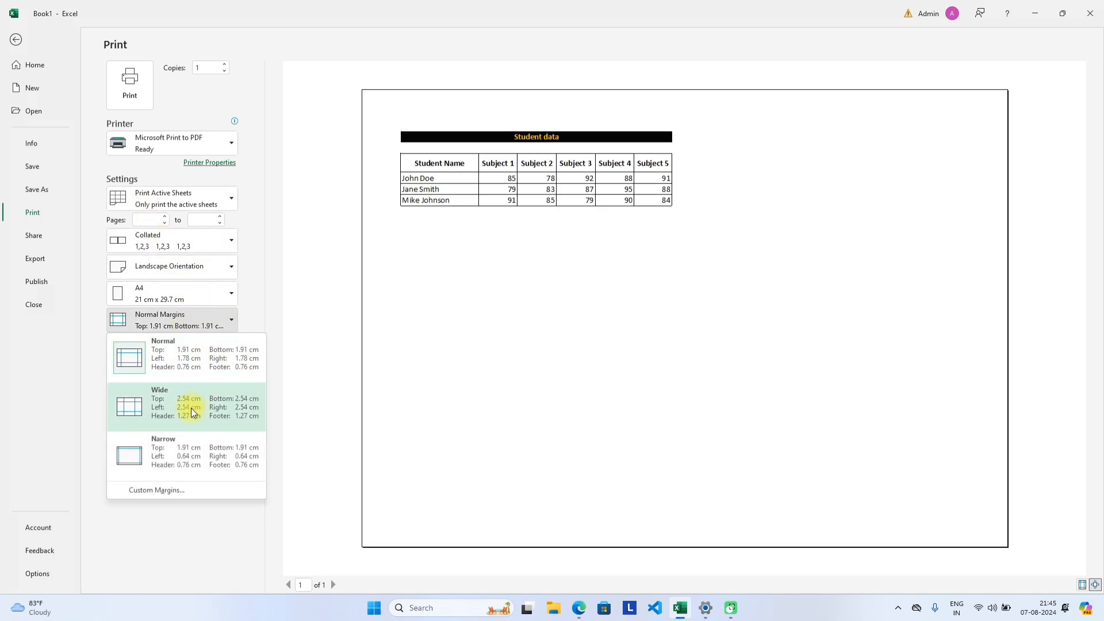
click(191, 439)
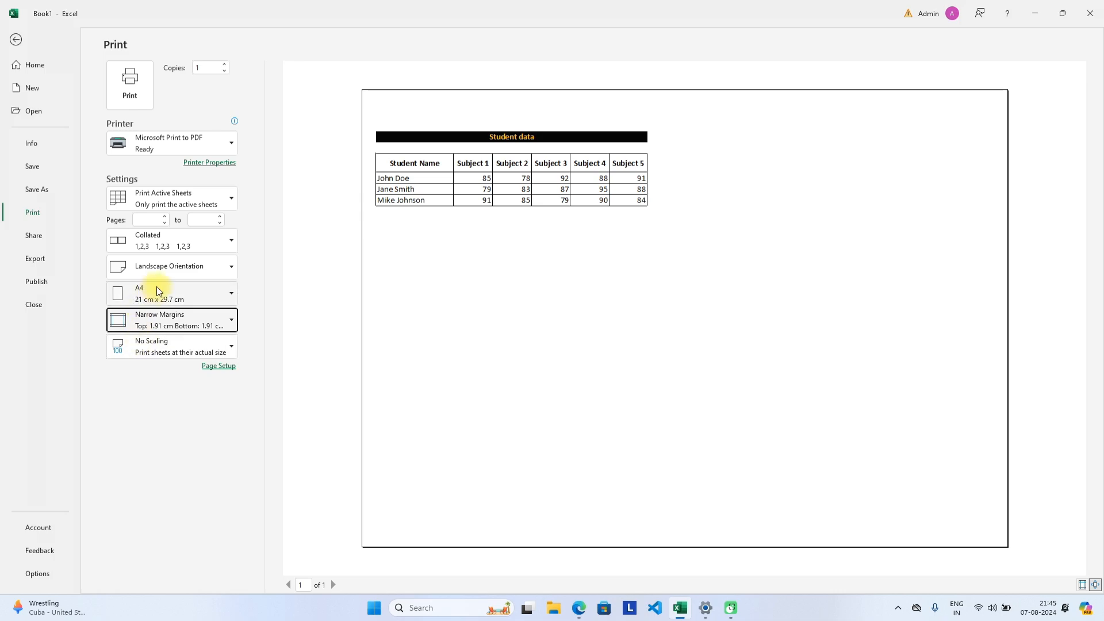
click(168, 353)
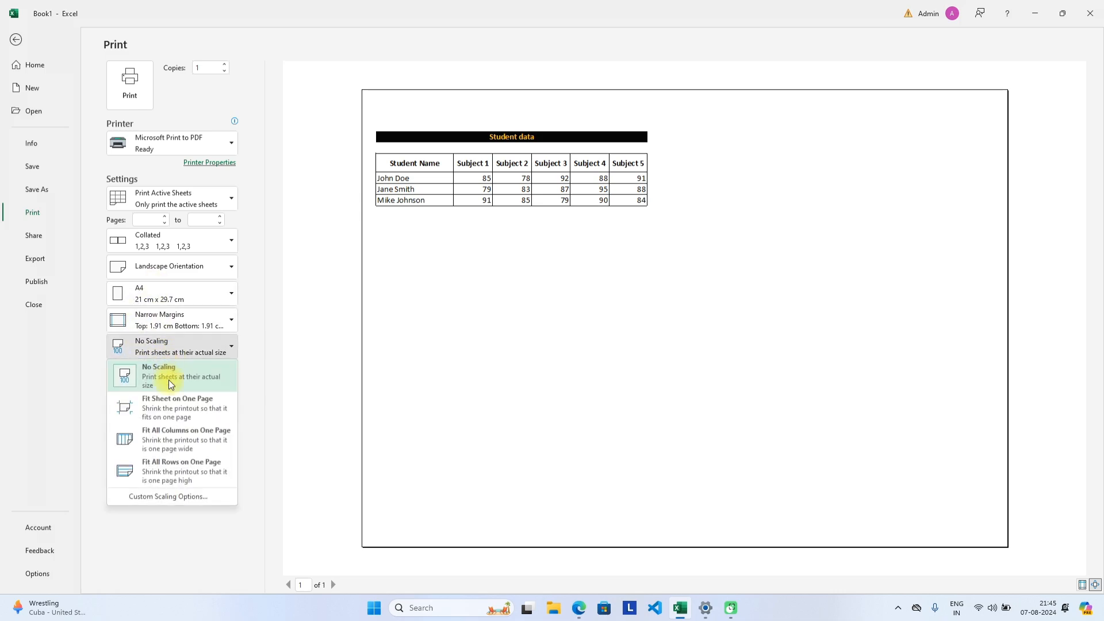
click(177, 411)
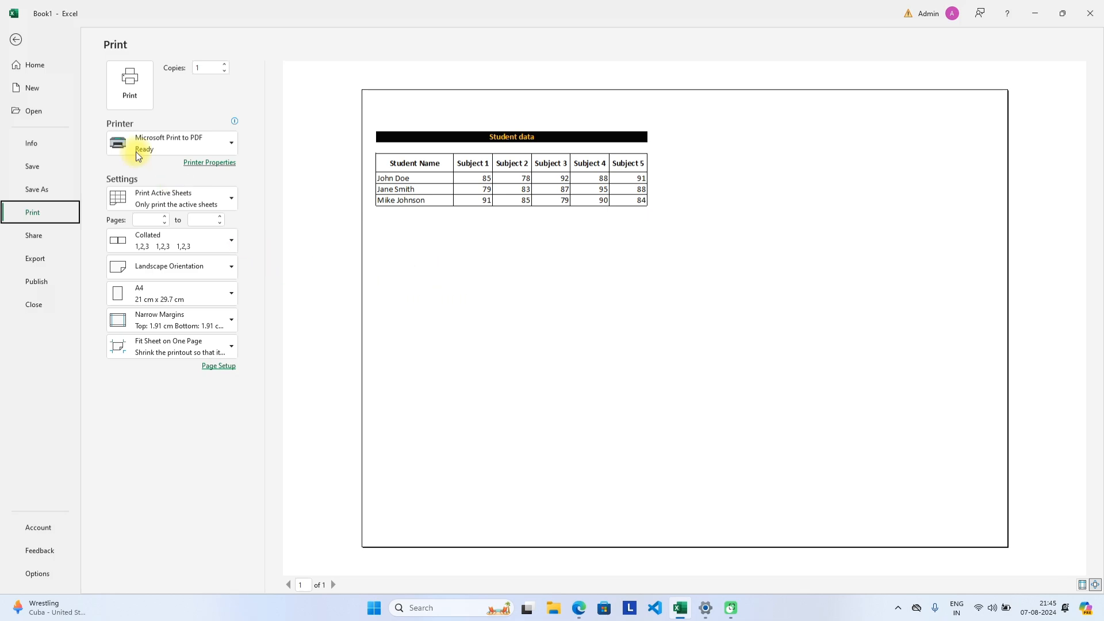
Limit the printout to the current selection with the Print Selection option.
click(176, 205)
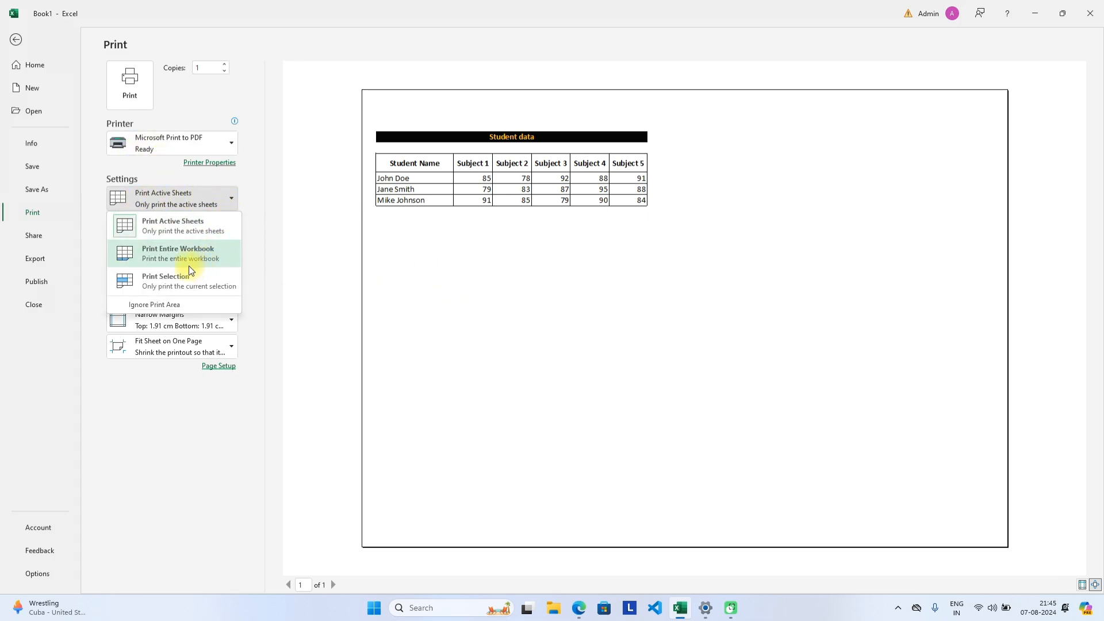
click(168, 282)
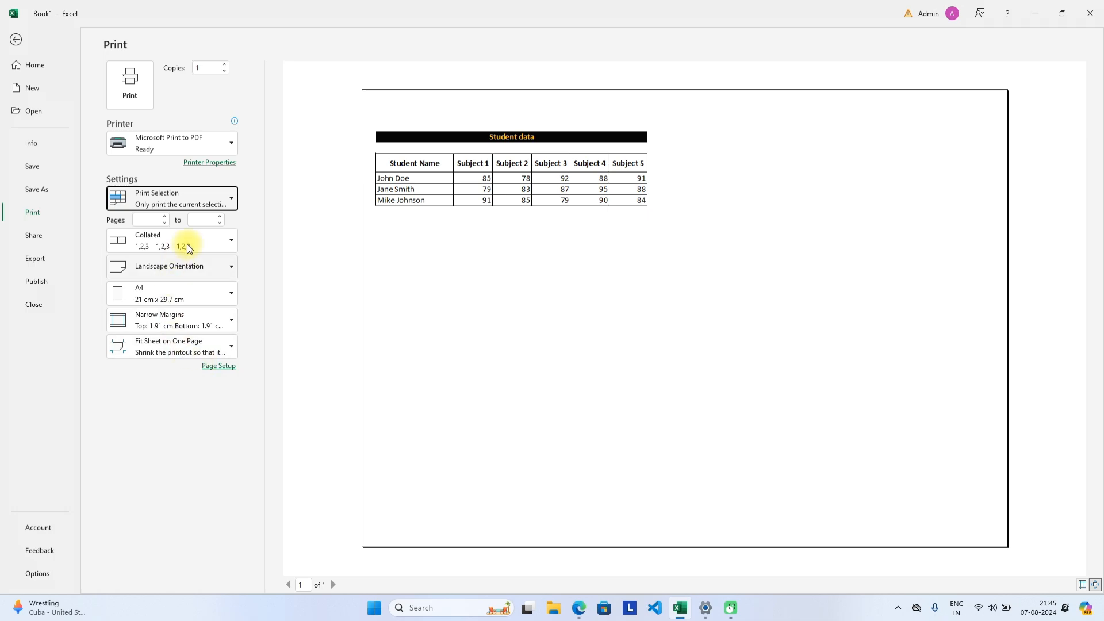
click(265, 208)
click(443, 199)
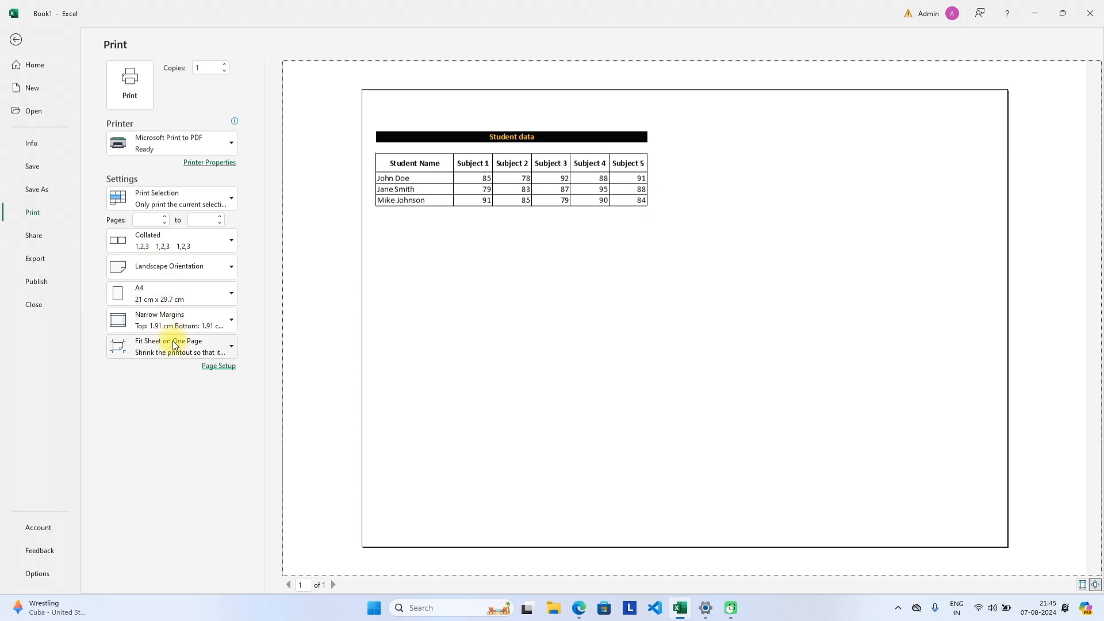
Center the printed table on the page both horizontally and vertically in the page setup.
click(225, 368)
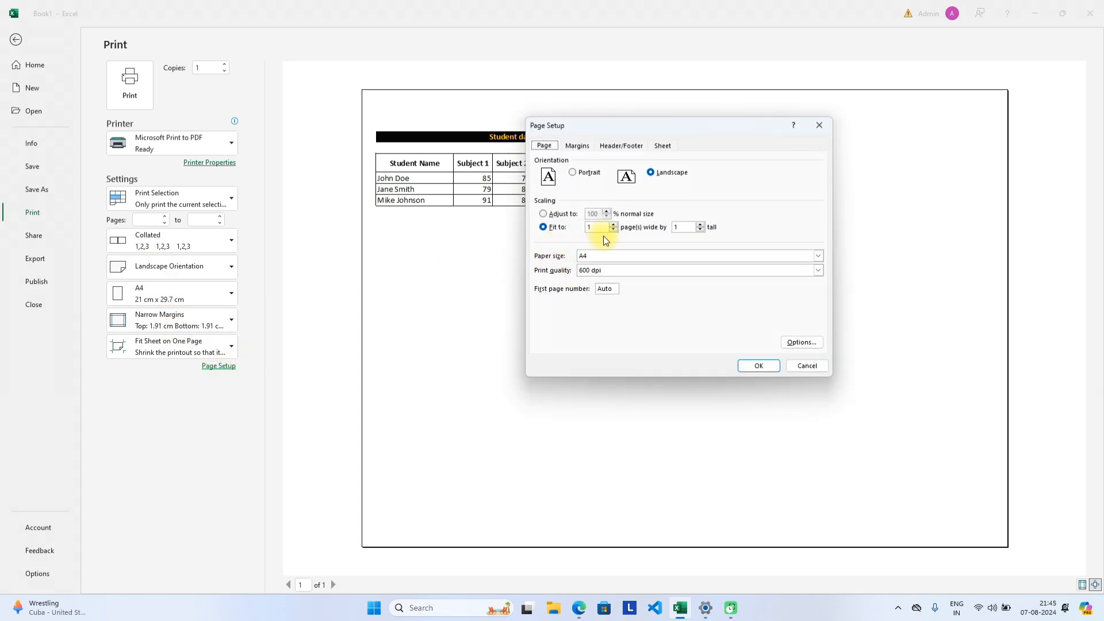
click(577, 146)
click(543, 305)
click(543, 316)
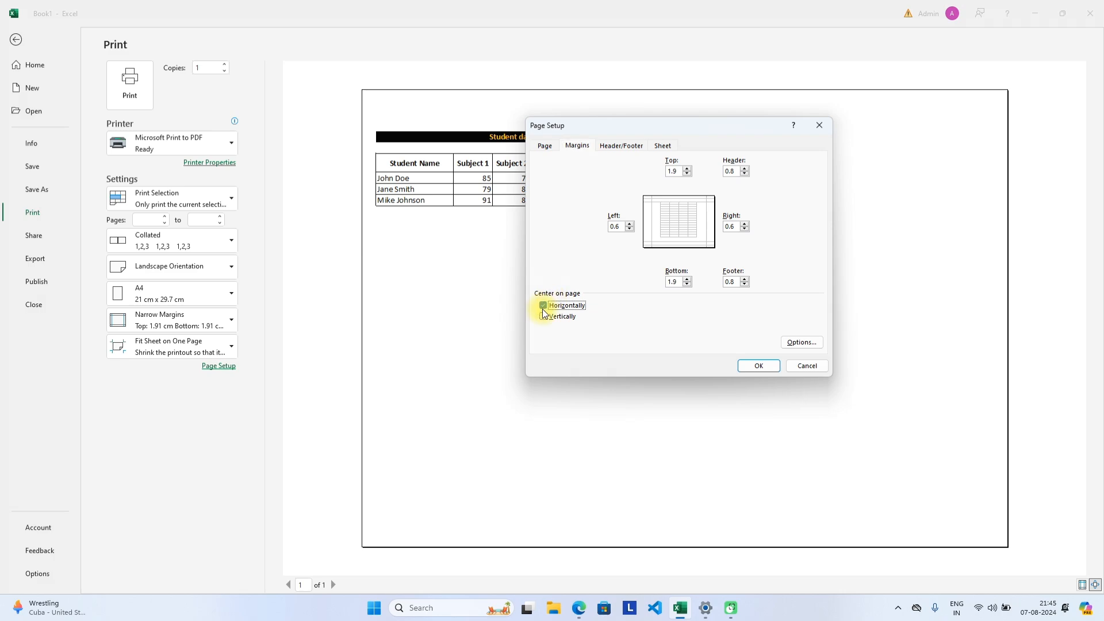
click(758, 366)
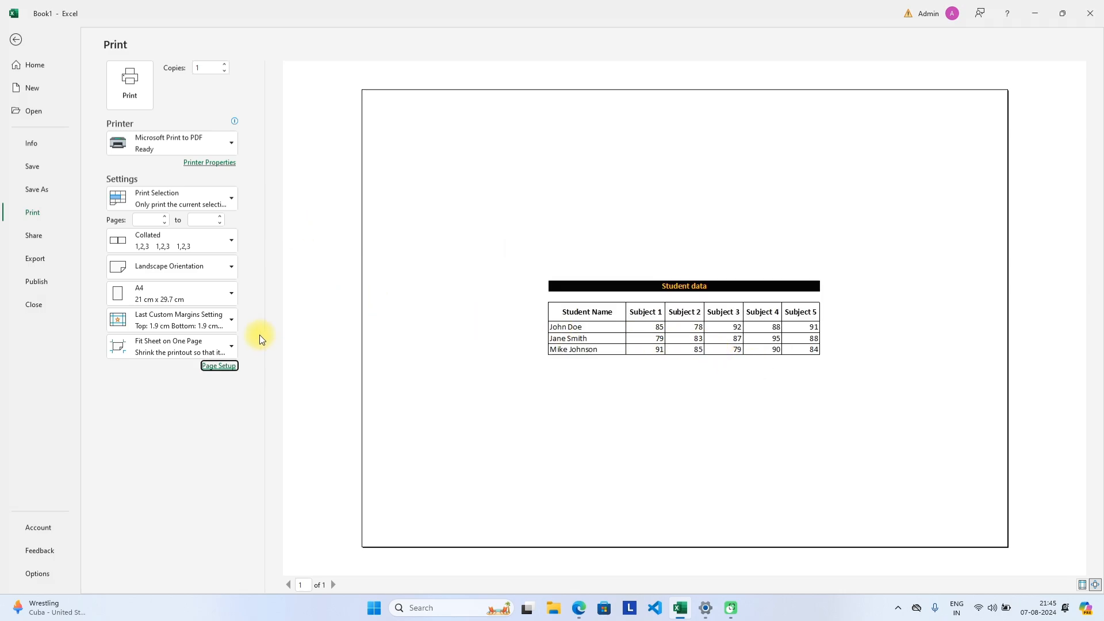
Adjust the print scaling of the table to 200% of normal size in the page setup and return to the worksheet.
click(219, 366)
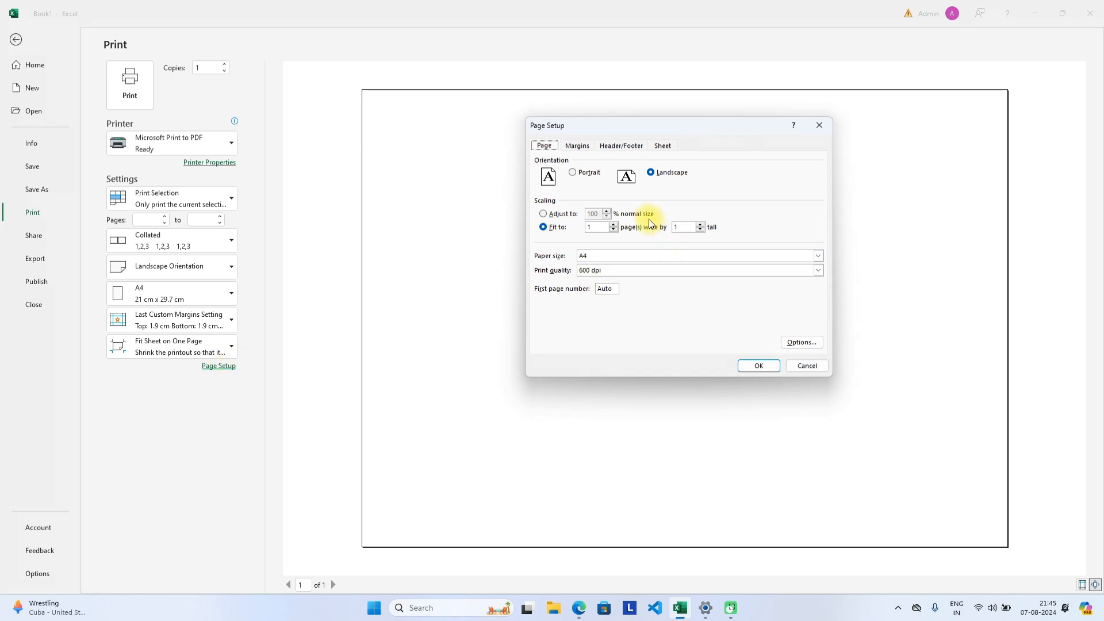
click(562, 216)
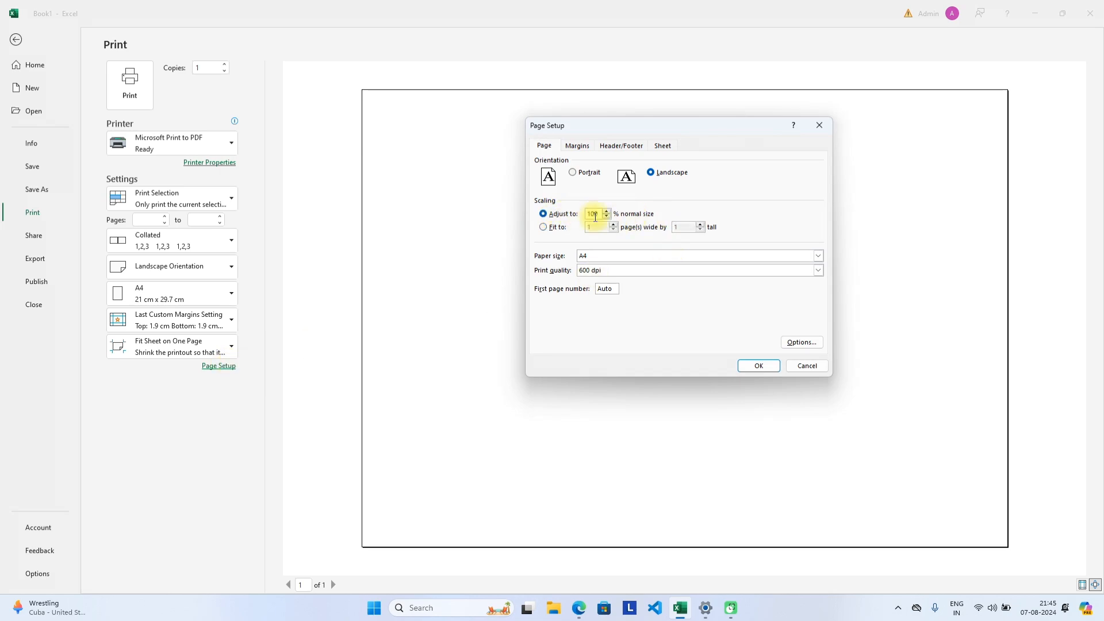
click(760, 367)
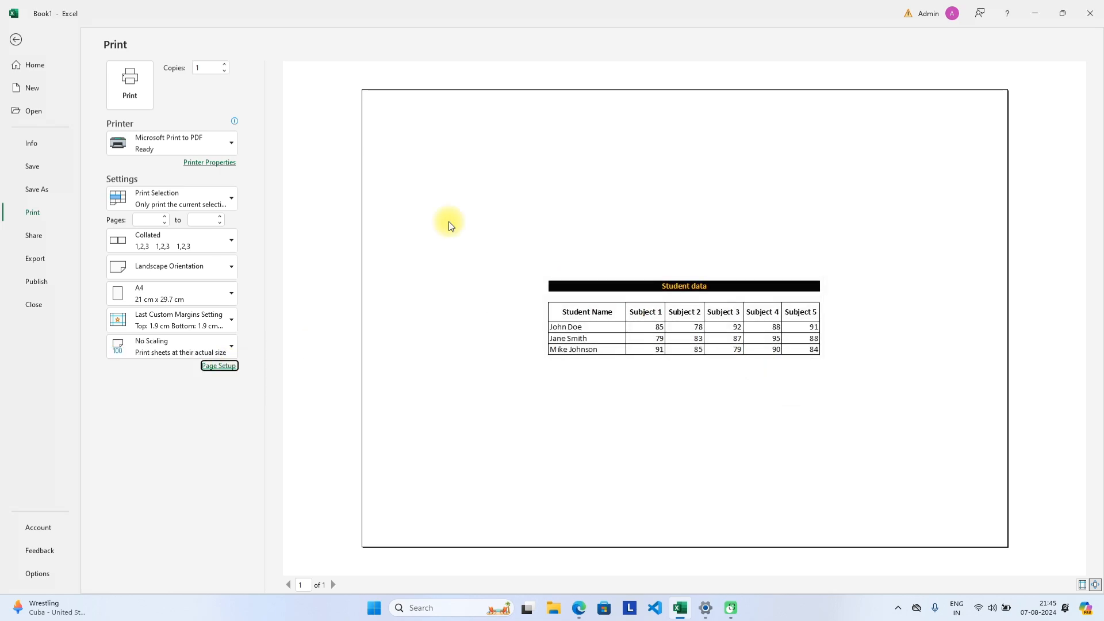
click(225, 363)
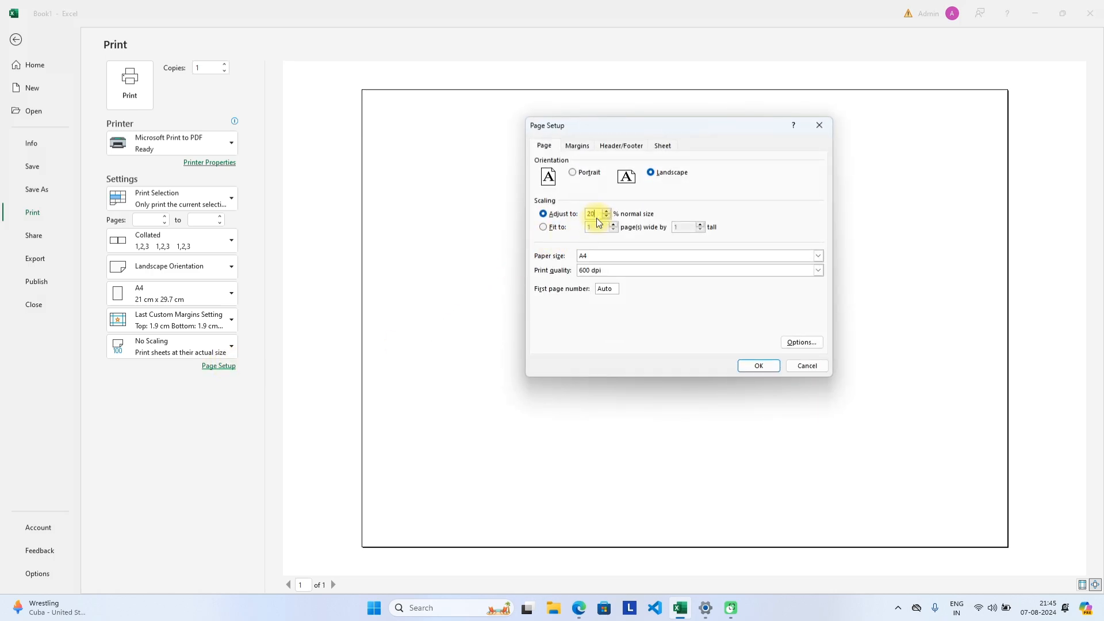
click(769, 366)
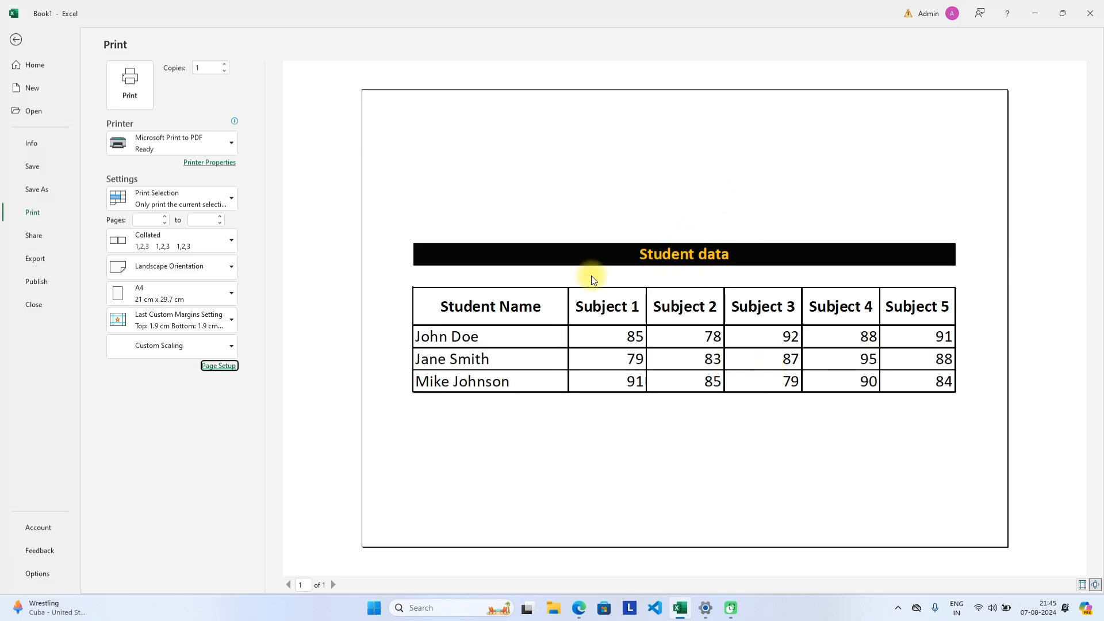
click(16, 39)
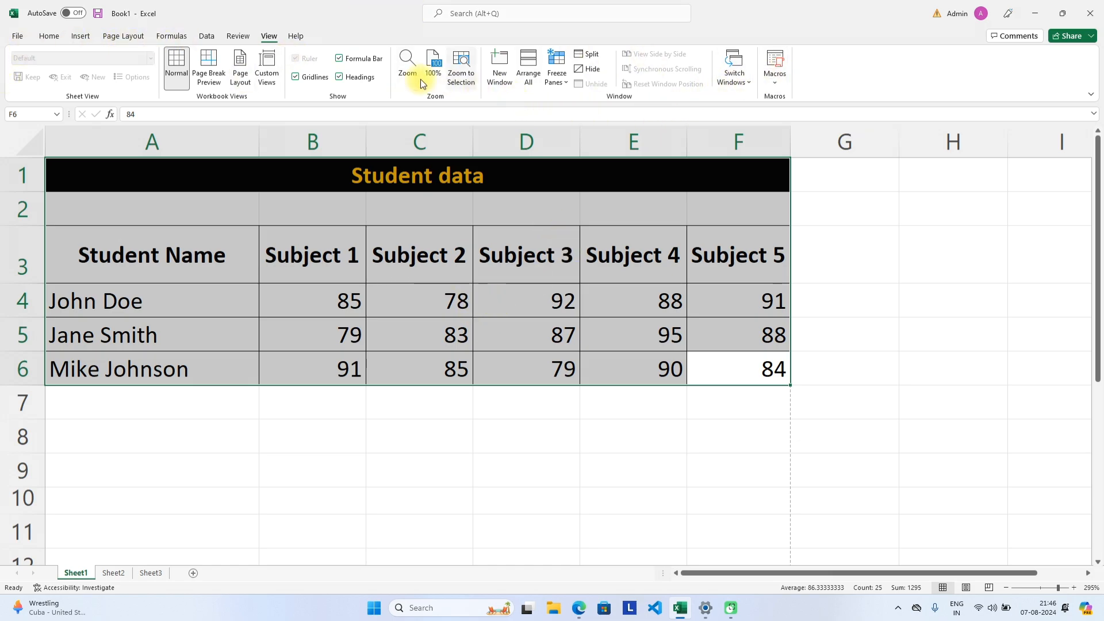
click(52, 36)
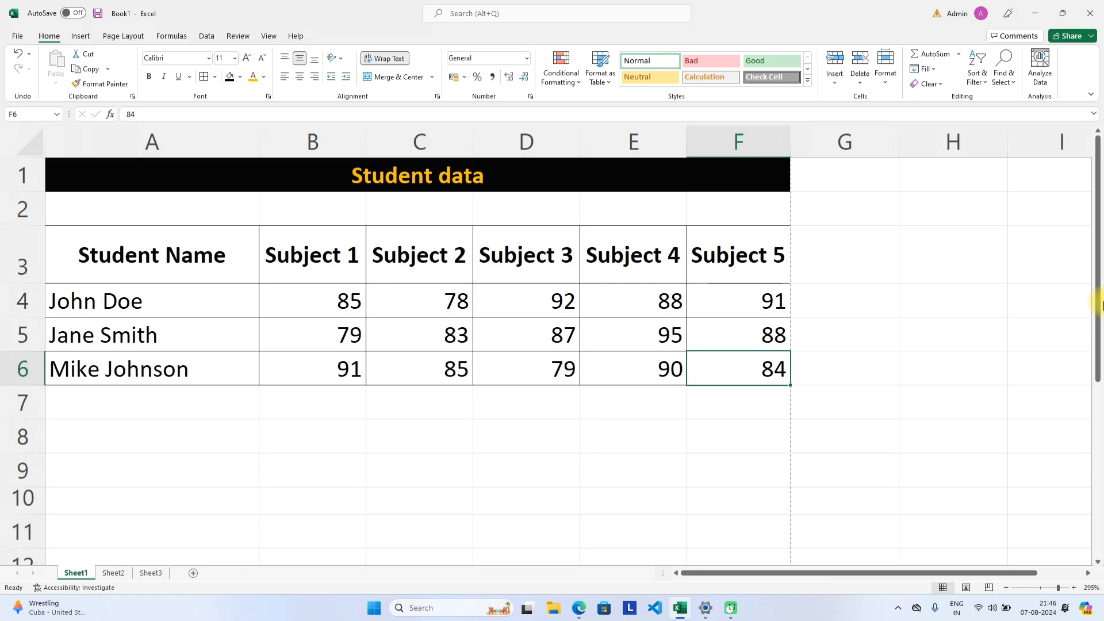